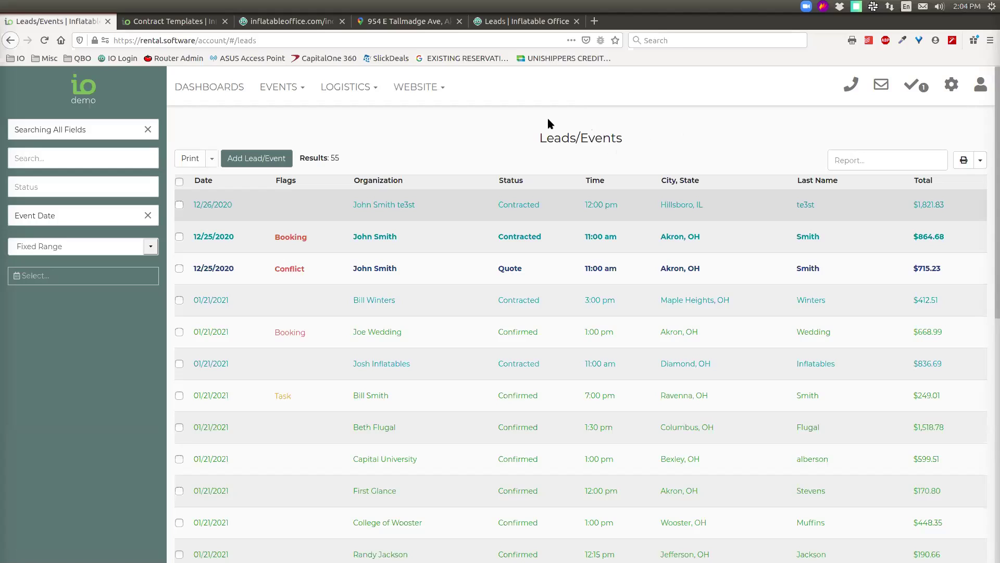
- Open the contracted 12/26/2020 event's attachments and bring up the file chooser for a new attachment, dismissing it without uploading
{"action": "left_click", "coordinate": [529, 209]}
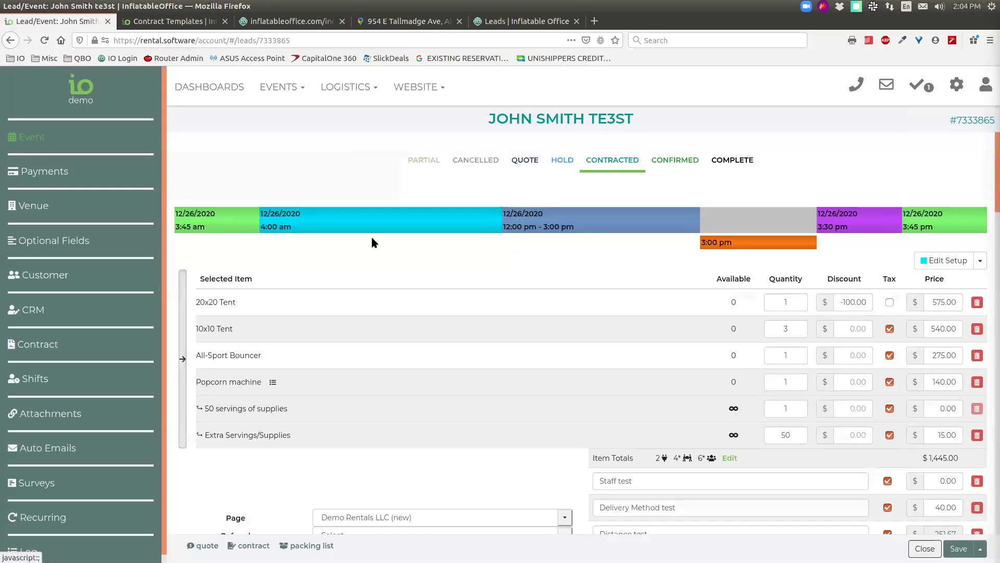
{"action": "left_click", "coordinate": [78, 413]}
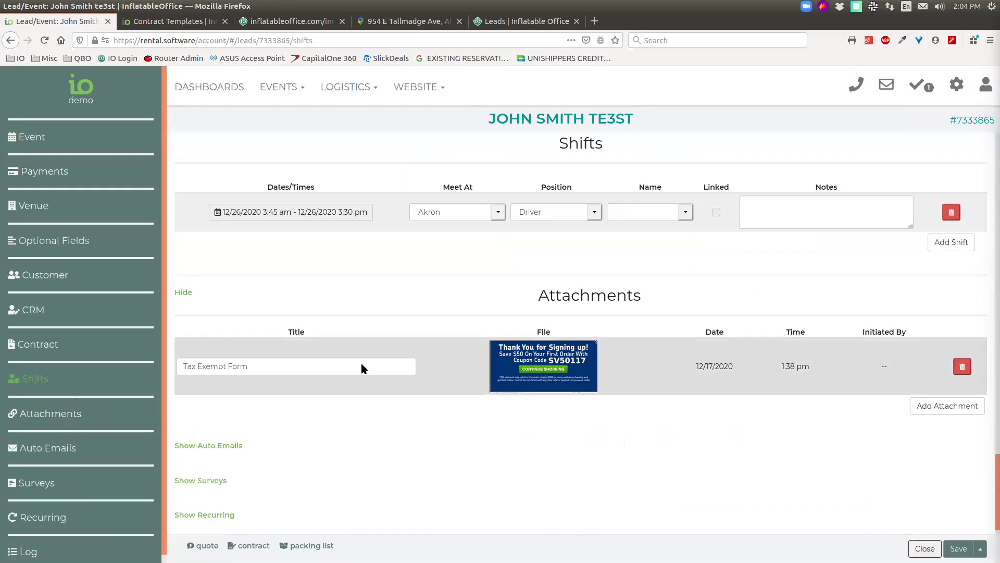
{"action": "left_click", "coordinate": [952, 412]}
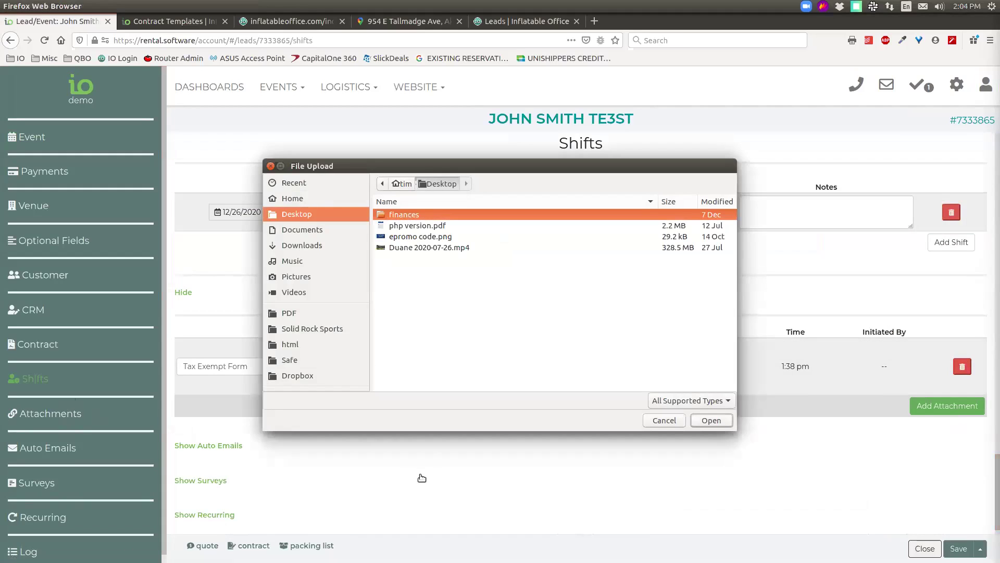
{"action": "left_click", "coordinate": [658, 423]}
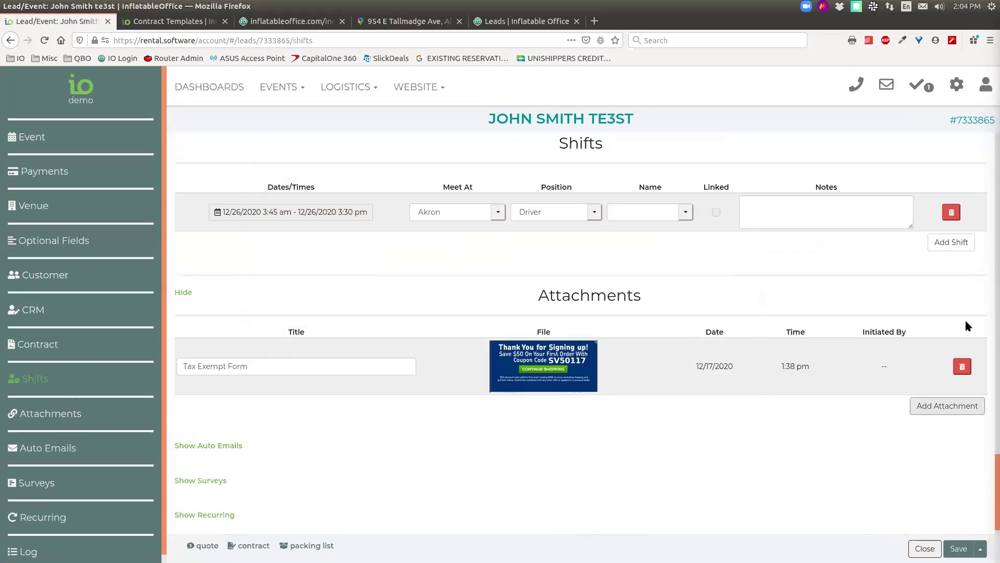
- Start an email from the event with the body text "Here is something" followed by the URL of the Tax Exempt Form attachment
{"action": "left_click", "coordinate": [895, 96]}
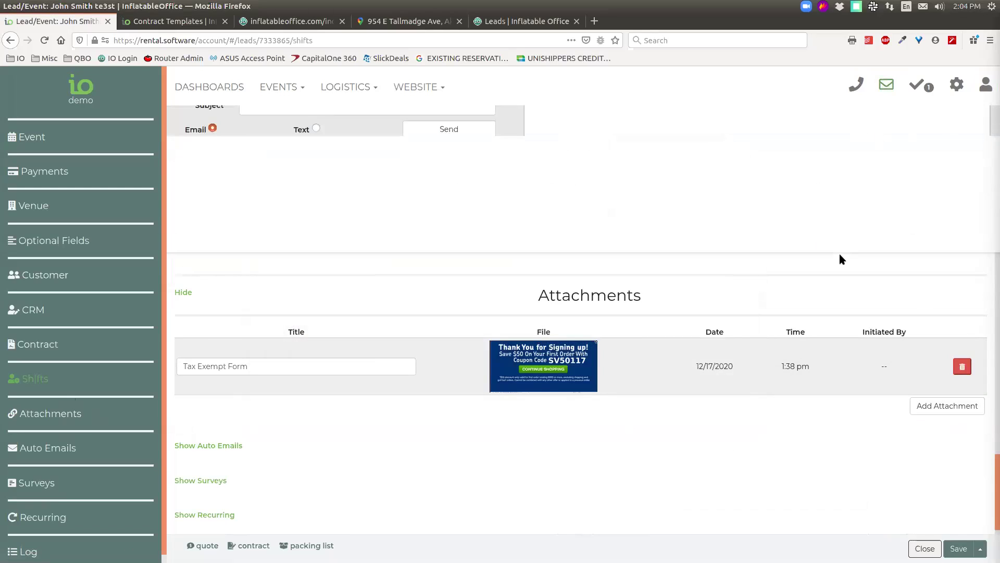
{"action": "scroll", "coordinate": [625, 401], "scroll_direction": "down", "scroll_amount": 2}
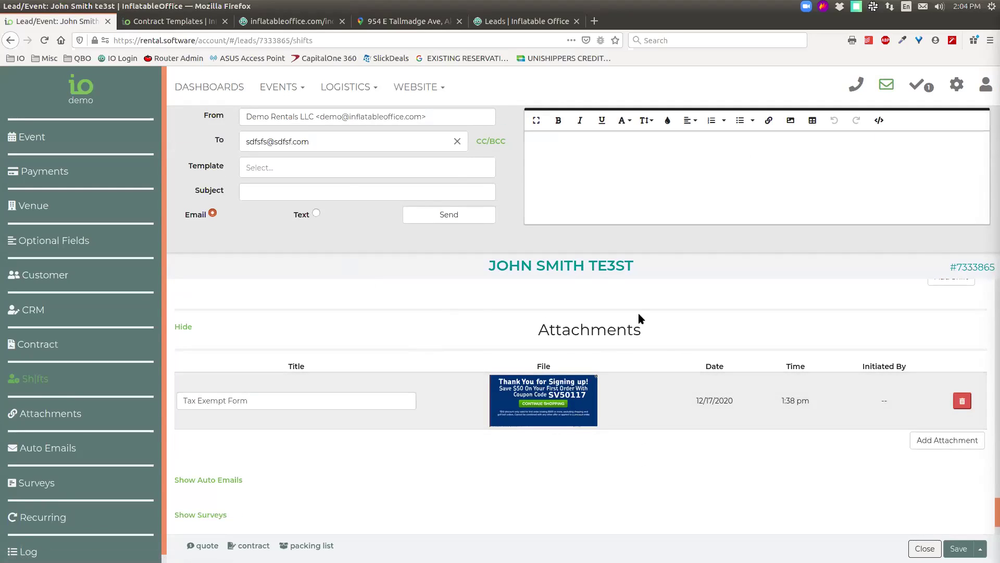
{"action": "right_click", "coordinate": [542, 401]}
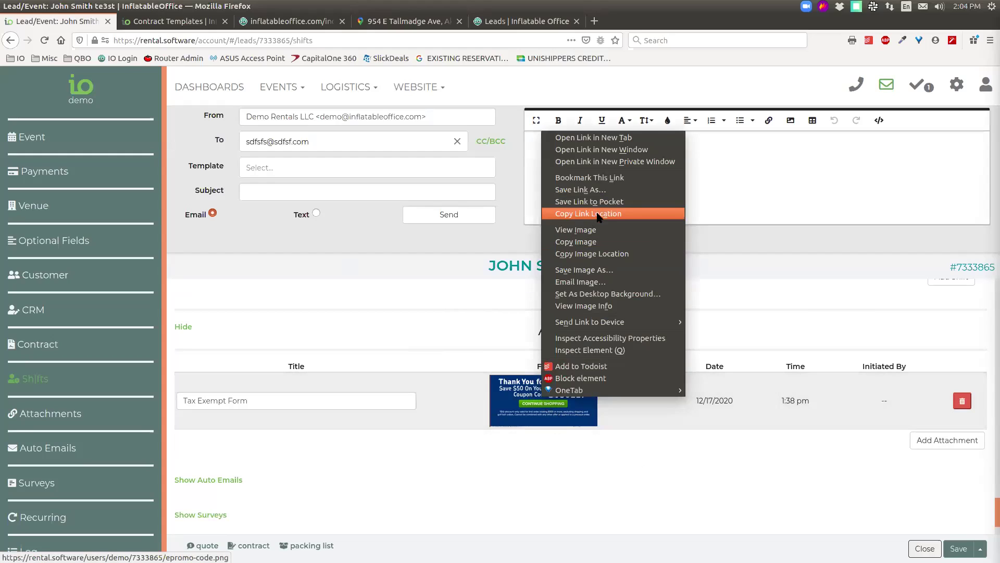
{"action": "left_click", "coordinate": [615, 255]}
{"action": "left_click", "coordinate": [601, 180]}
{"action": "type", "text": "Here is something"}
{"action": "key", "text": "Return"}
{"action": "key", "text": "ctrl+v"}
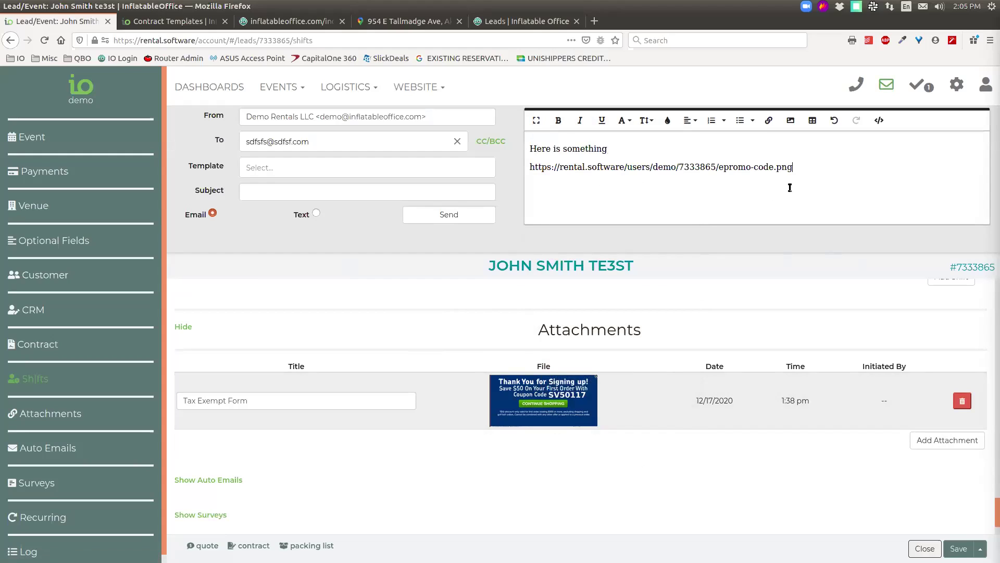
- Copy the full epromo-code.png URL from the email body
{"action": "triple_click", "coordinate": [531, 168]}
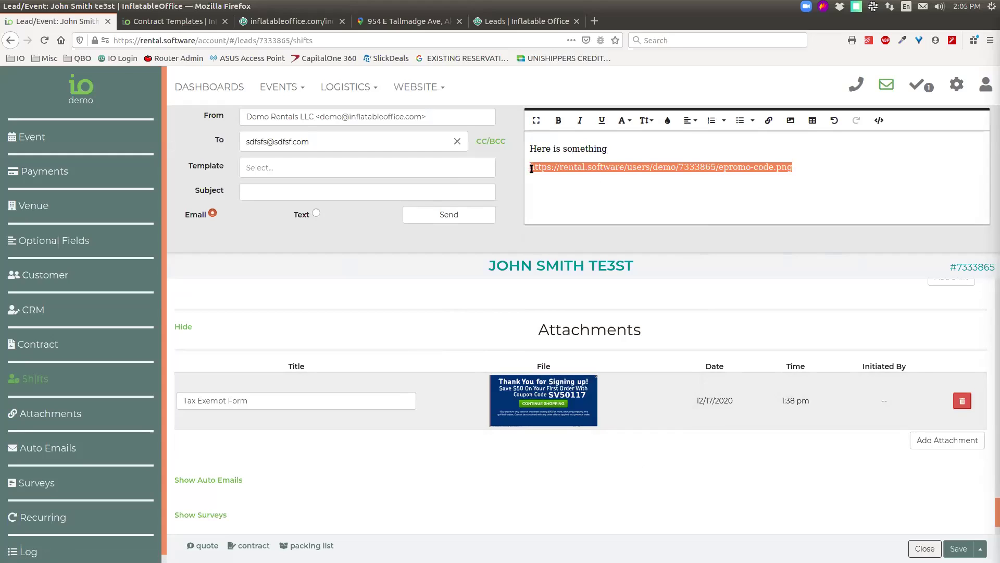
{"action": "left_click", "coordinate": [779, 171]}
{"action": "left_click_drag", "start_coordinate": [795, 167], "coordinate": [529, 168]}
{"action": "right_click", "coordinate": [573, 170]}
{"action": "left_click", "coordinate": [604, 280]}
- Close the unneeded website and map tabs and load the copied attachment URL in the Contract Templates tab
{"action": "left_click", "coordinate": [459, 21]}
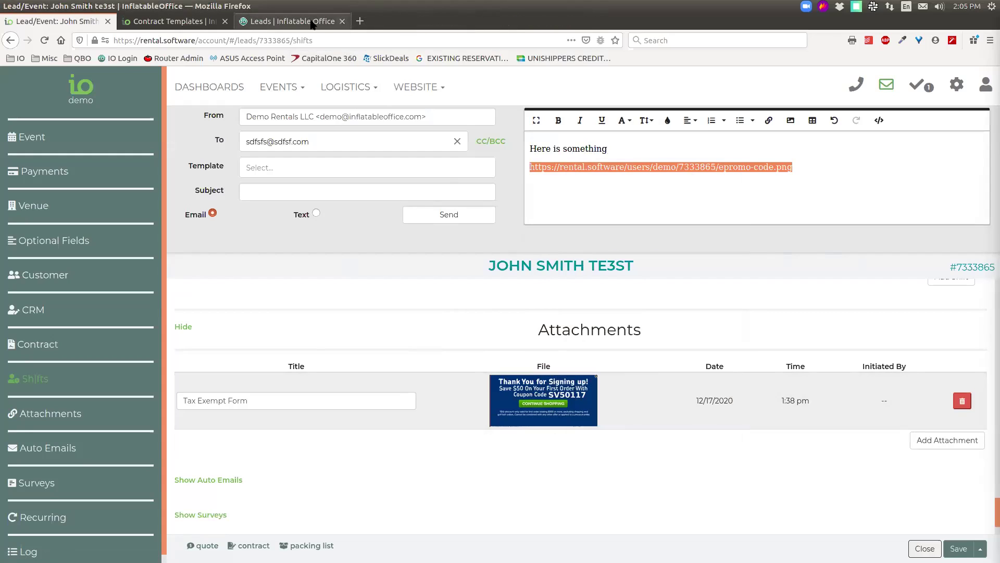
{"action": "left_click", "coordinate": [342, 22]}
{"action": "left_click", "coordinate": [311, 40]}
{"action": "left_click", "coordinate": [198, 22]}
{"action": "left_click", "coordinate": [213, 40]}
{"action": "key", "text": "ctrl+v"}
{"action": "key", "text": "Return"}
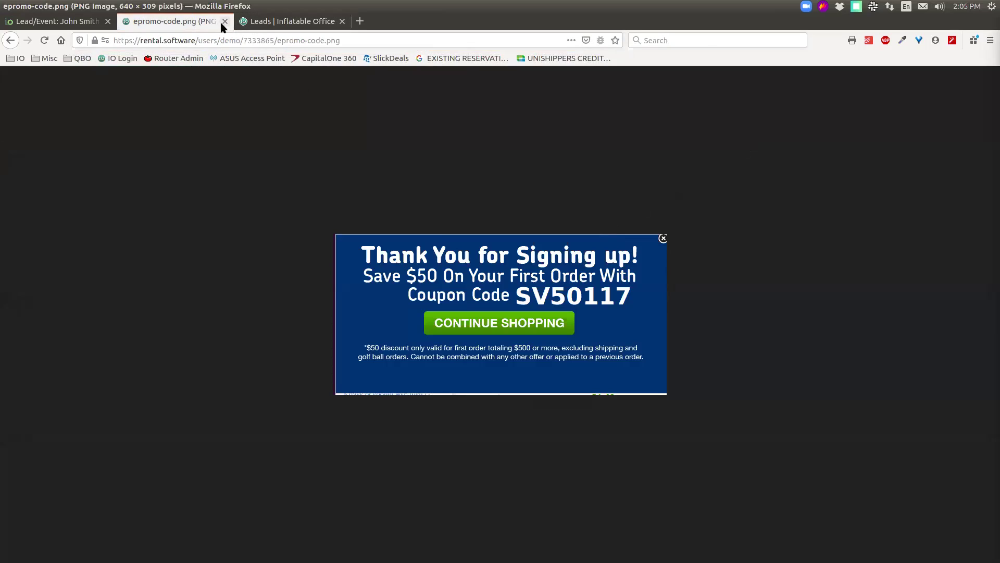
- Close the tab showing the attachment image and dismiss the email composer on the event
{"action": "left_click", "coordinate": [224, 22]}
{"action": "left_click", "coordinate": [80, 25]}
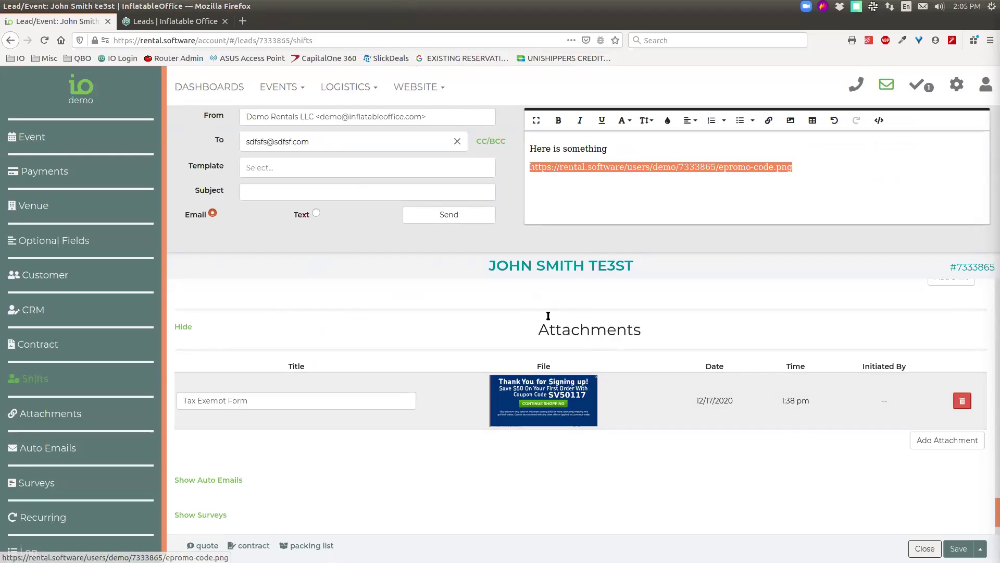
{"action": "left_click", "coordinate": [886, 84]}
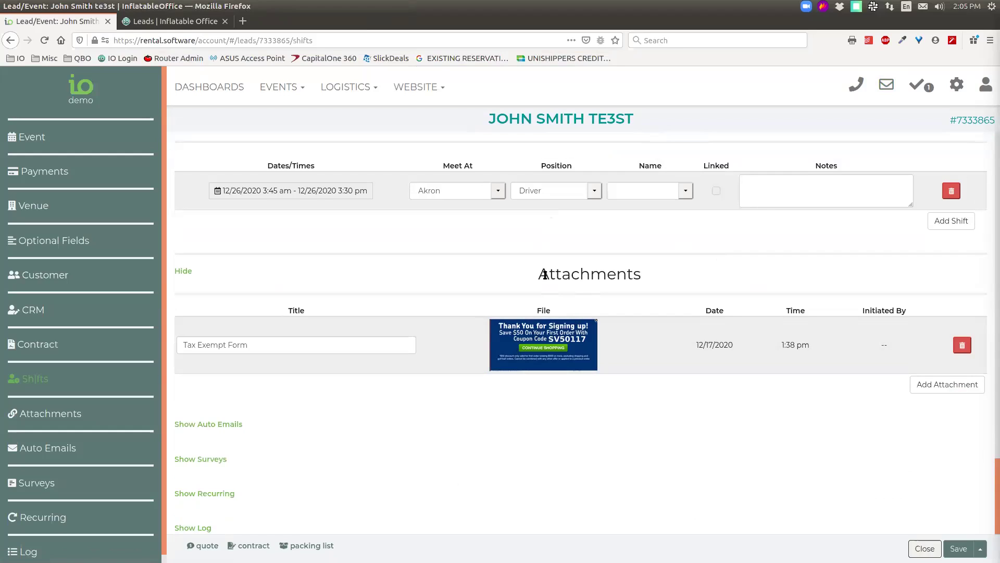
{"action": "left_click_drag", "start_coordinate": [539, 272], "coordinate": [640, 275]}
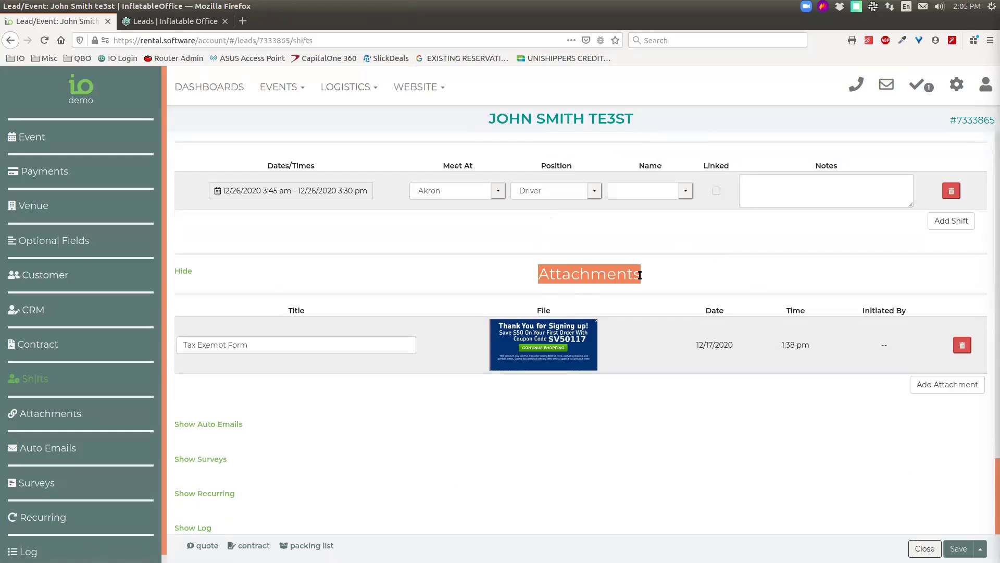
{"action": "left_click", "coordinate": [646, 280]}
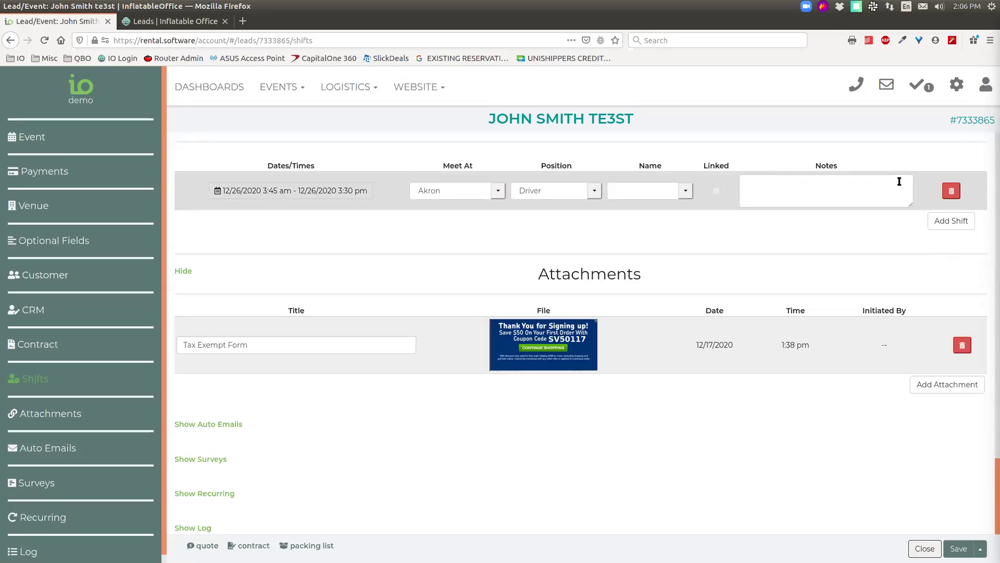
- Open the Inventory settings and filter the item list by the keyword "obs"
{"action": "left_click", "coordinate": [956, 85]}
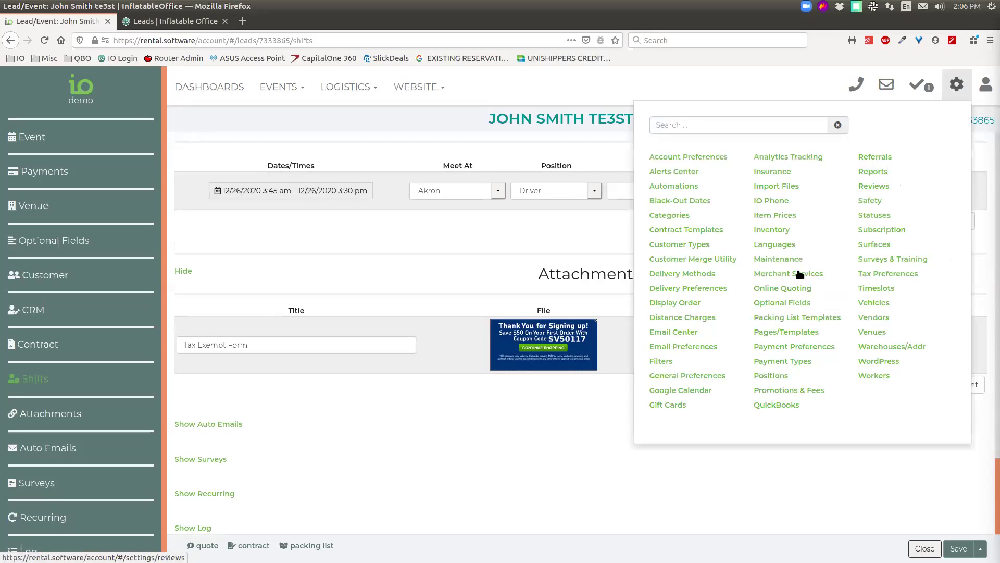
{"action": "left_click", "coordinate": [771, 231]}
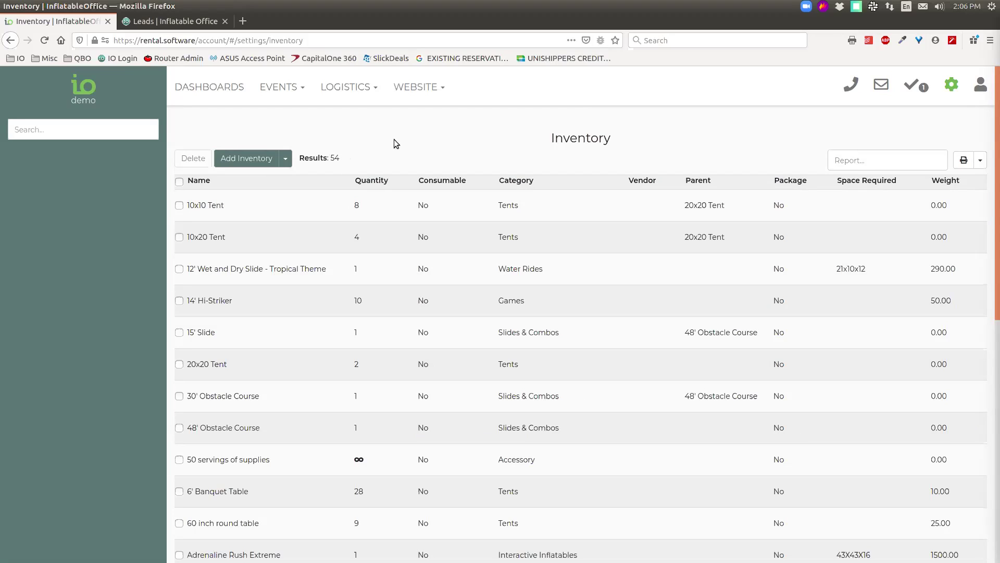
{"action": "left_click", "coordinate": [98, 134]}
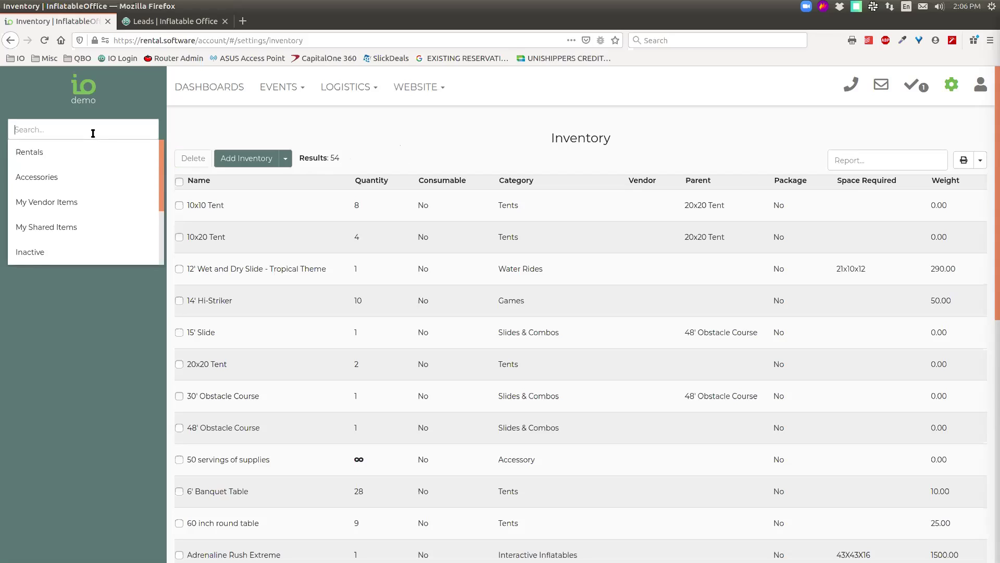
{"action": "type", "text": "bo"}
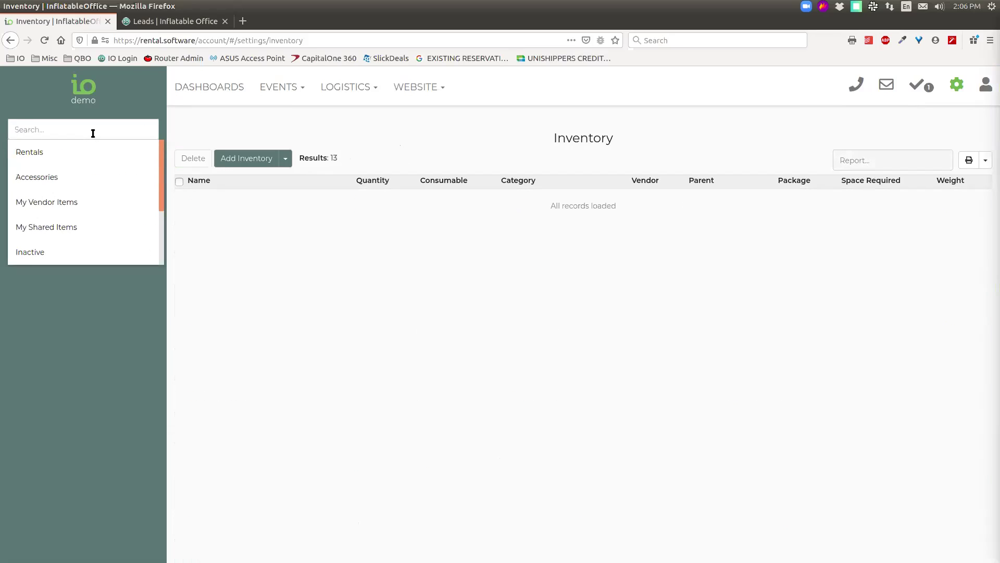
{"action": "type", "text": "obs"}
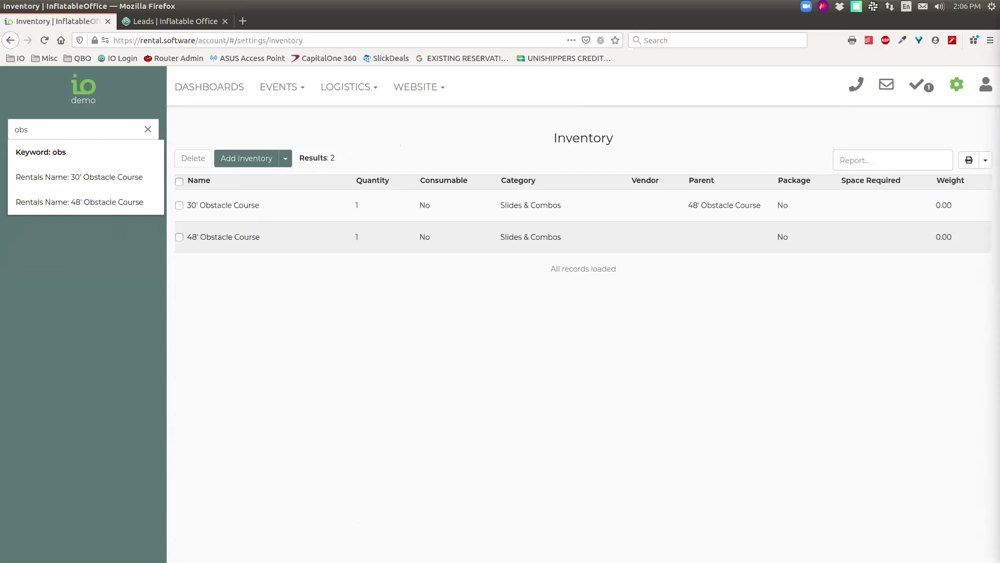
{"action": "left_click", "coordinate": [108, 129]}
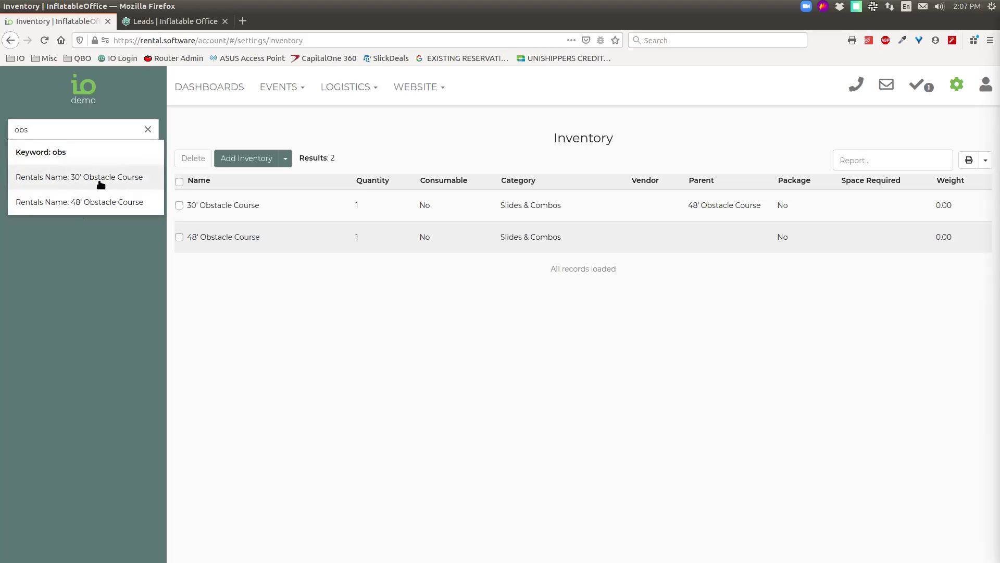
{"action": "left_click", "coordinate": [56, 152]}
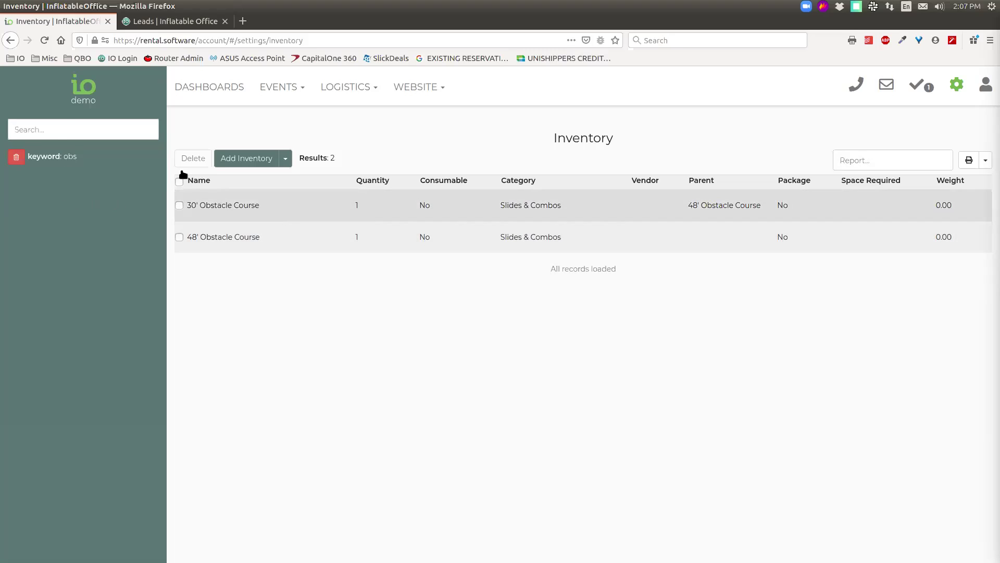
- Add a second inventory keyword filter "48" and set the filters to match Any
{"action": "left_click", "coordinate": [69, 128]}
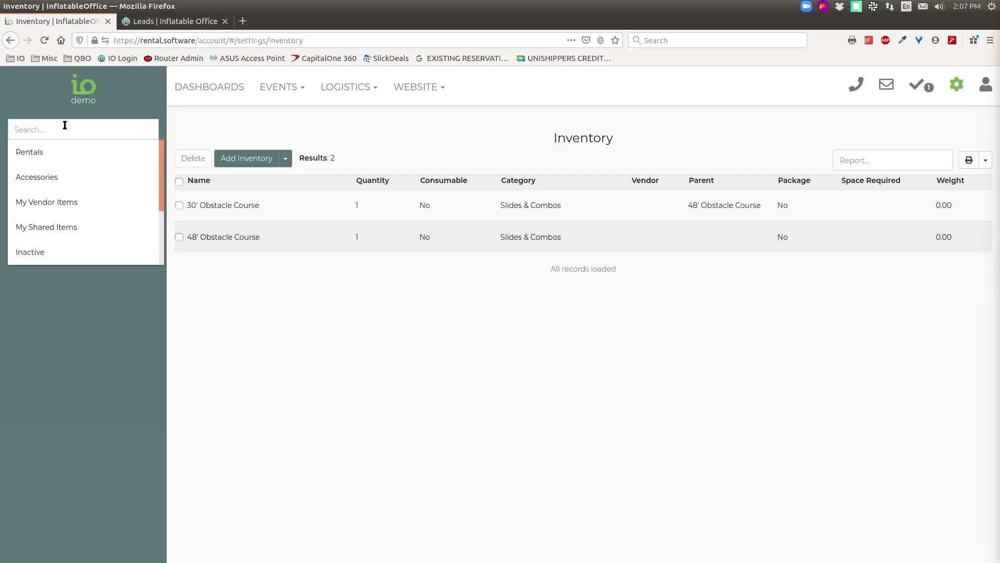
{"action": "type", "text": "48"}
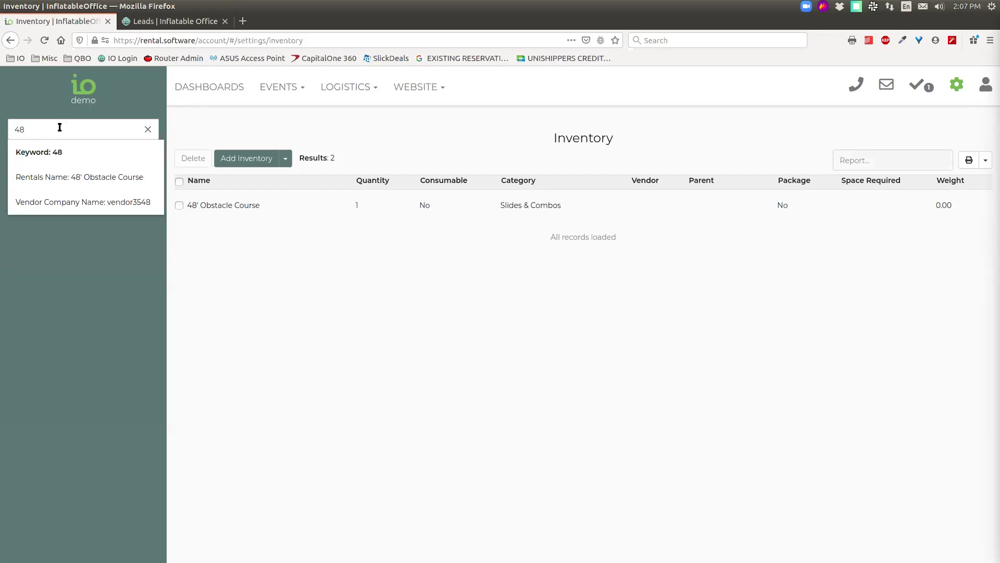
{"action": "left_click", "coordinate": [63, 155]}
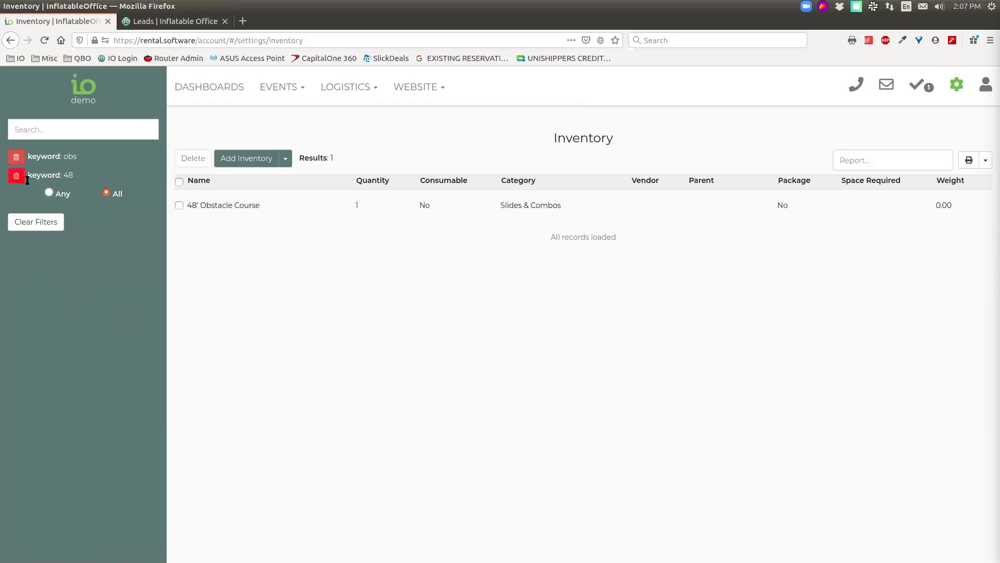
{"action": "left_click", "coordinate": [49, 193]}
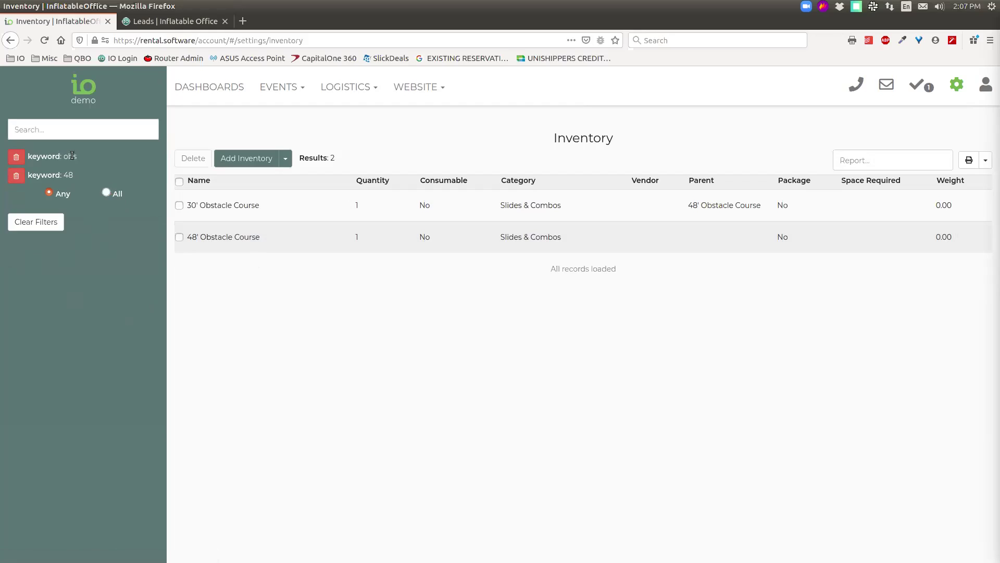
{"action": "mouse_move", "coordinate": [62, 158]}
{"action": "left_mouse_down"}
{"action": "mouse_move", "coordinate": [78, 158]}
{"action": "mouse_move", "coordinate": [67, 176]}
{"action": "left_mouse_up"}
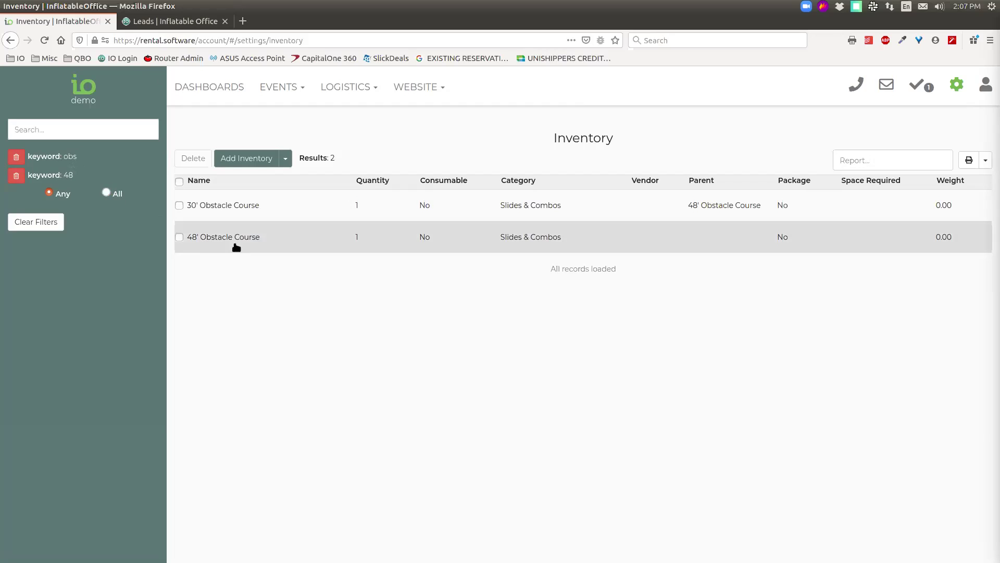
- Clear the inventory keyword filters and apply the Accessories preset filter
{"action": "left_click", "coordinate": [55, 226]}
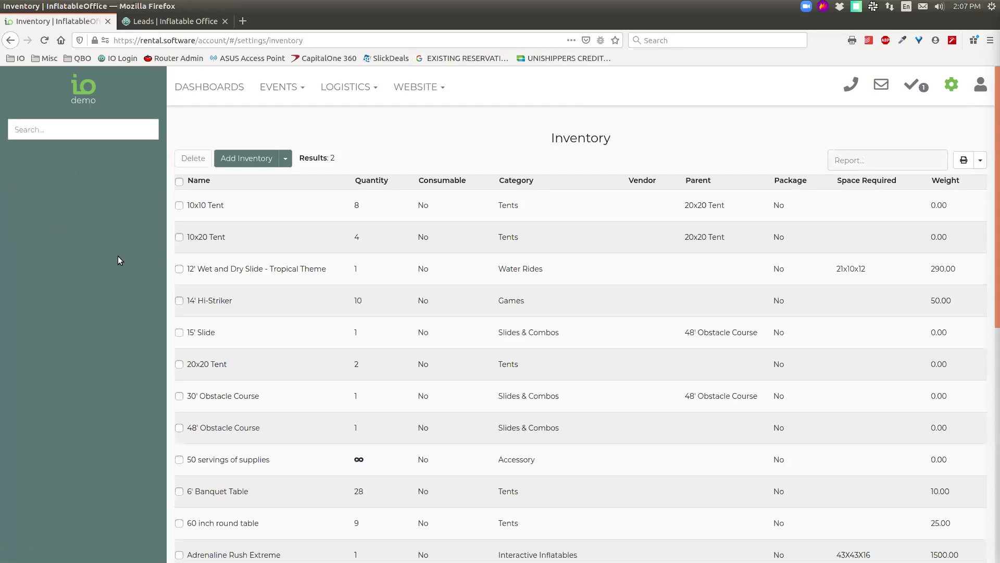
{"action": "left_click", "coordinate": [59, 132]}
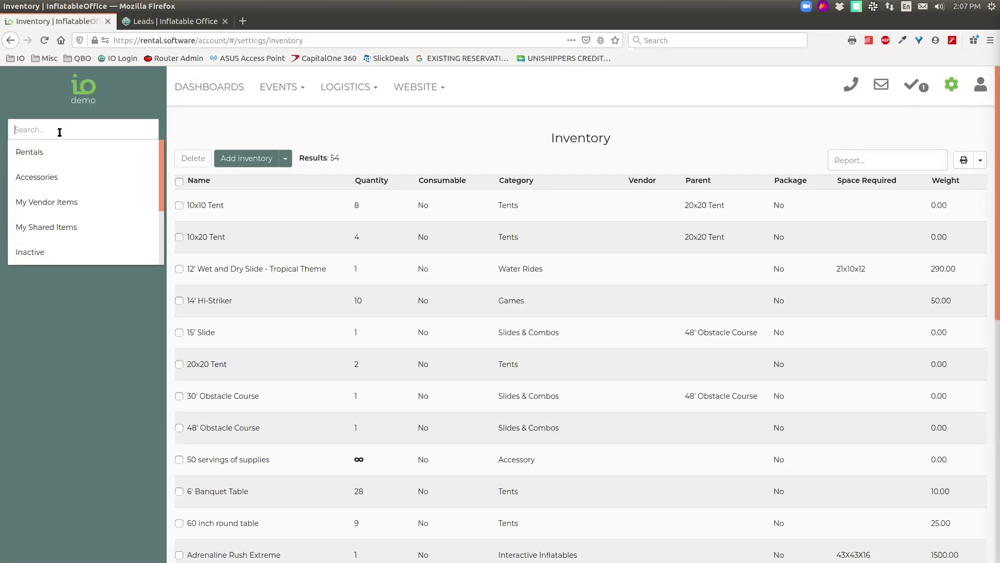
{"action": "scroll", "coordinate": [55, 230], "scroll_direction": "down", "scroll_amount": 1}
{"action": "scroll", "coordinate": [63, 231], "scroll_direction": "down", "scroll_amount": 2}
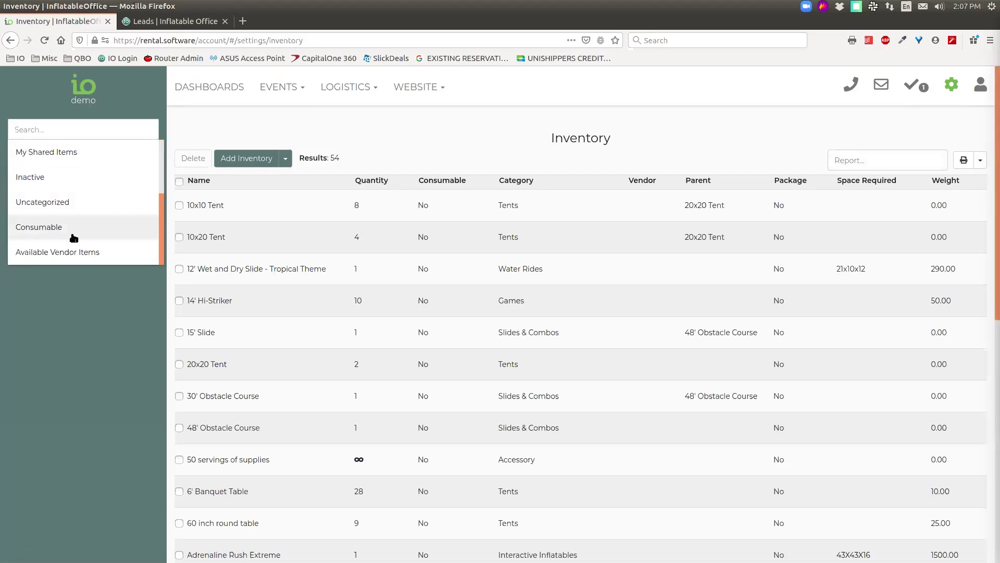
{"action": "scroll", "coordinate": [69, 227], "scroll_direction": "up", "scroll_amount": 3}
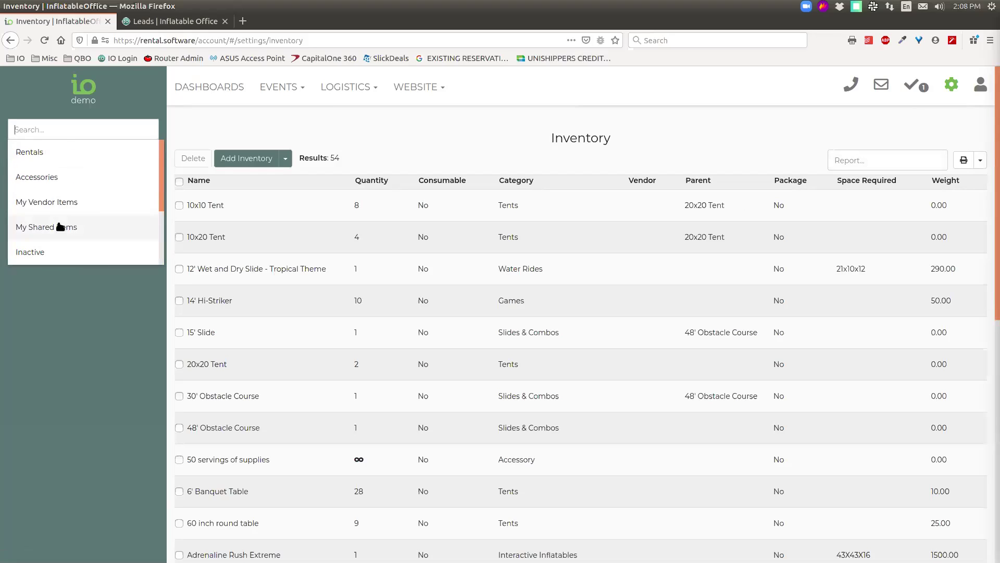
{"action": "left_click", "coordinate": [56, 178]}
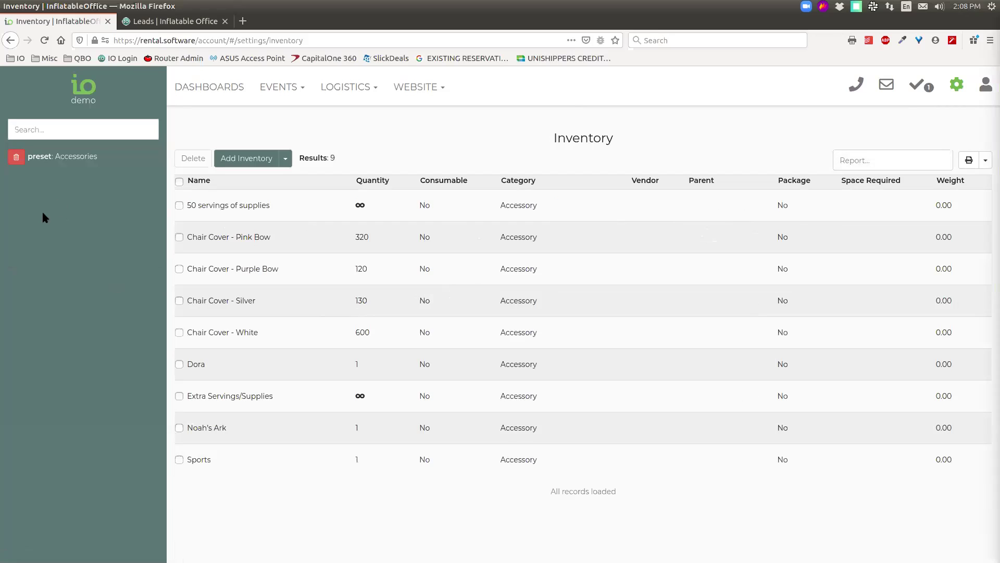
- Remove the Accessories preset and filter the inventory by the Inactive preset
{"action": "left_click", "coordinate": [16, 156]}
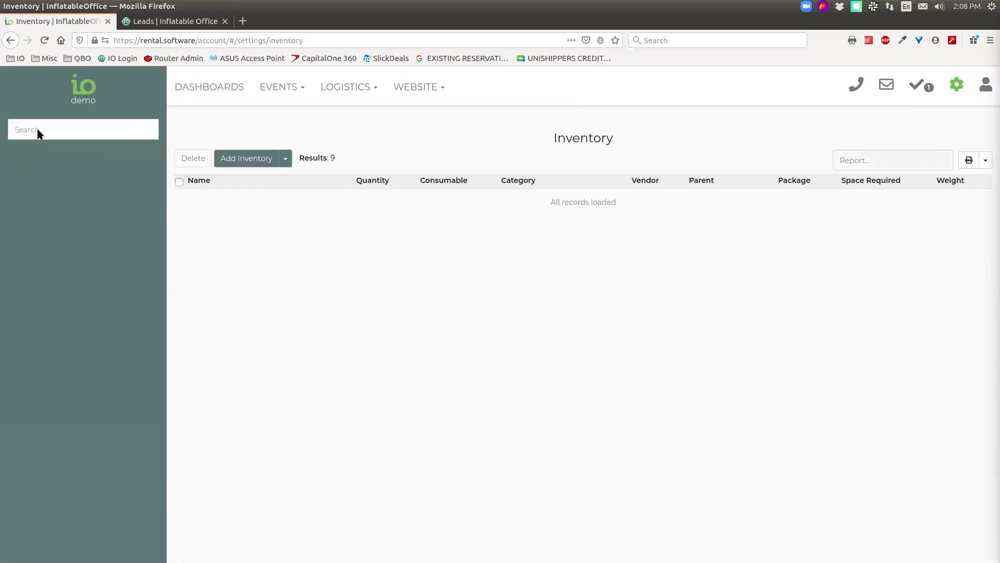
{"action": "left_click", "coordinate": [39, 134]}
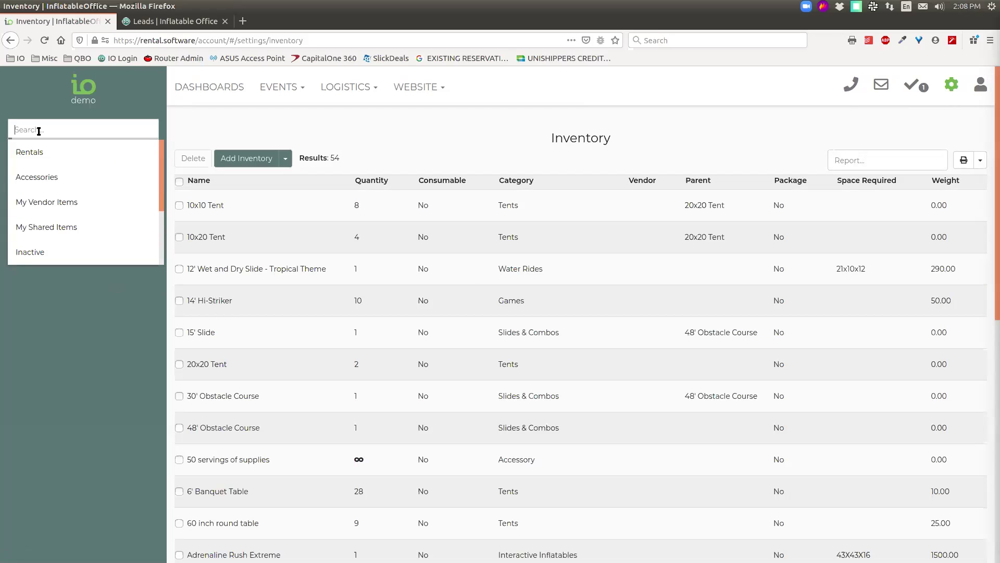
{"action": "left_click", "coordinate": [35, 253]}
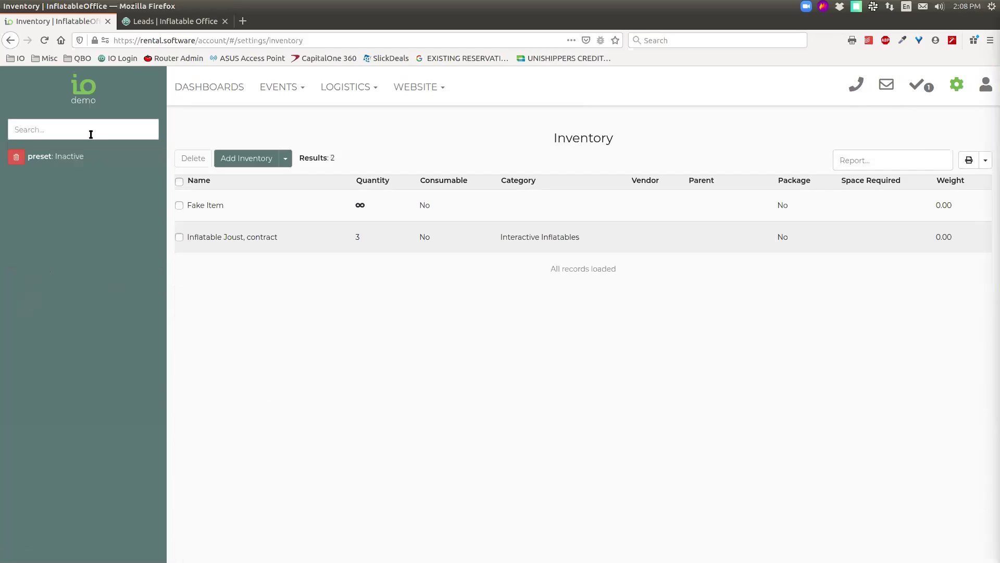
- Replace the Inactive preset filter on the inventory list with the Available Vendor Items preset
{"action": "left_click", "coordinate": [89, 129]}
{"action": "left_click", "coordinate": [200, 124]}
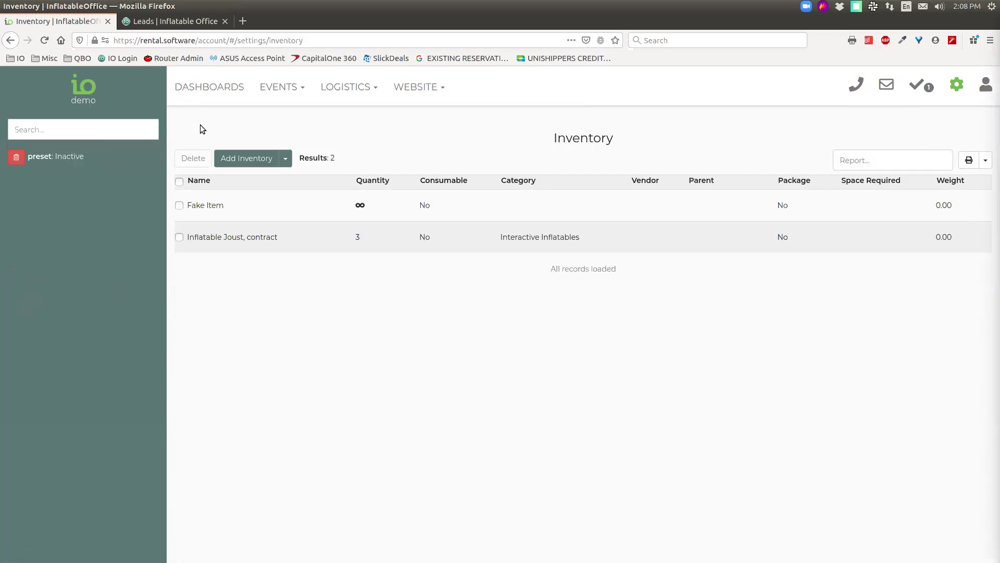
{"action": "left_click", "coordinate": [17, 159]}
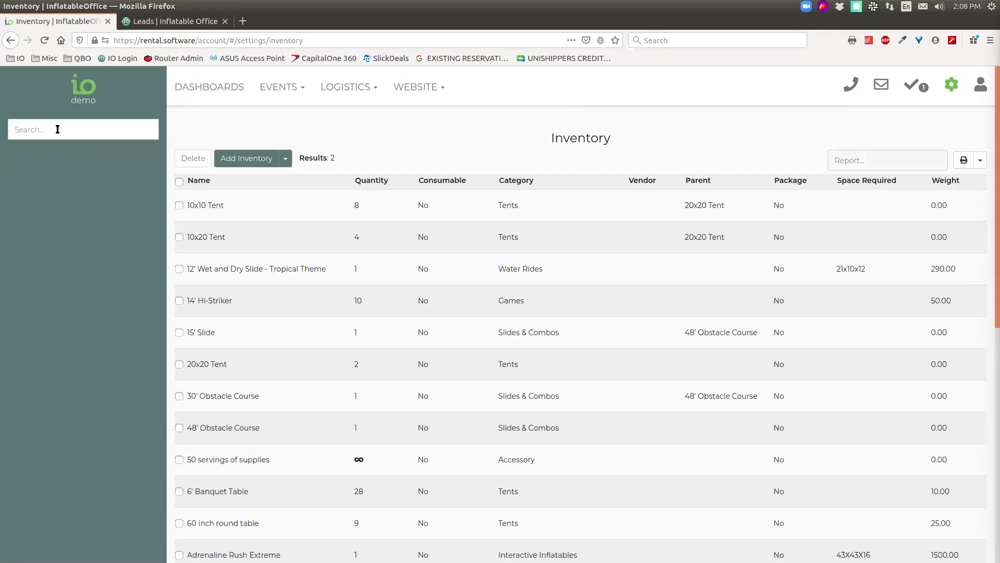
{"action": "left_click", "coordinate": [58, 130]}
{"action": "scroll", "coordinate": [86, 206], "scroll_direction": "down", "scroll_amount": 1}
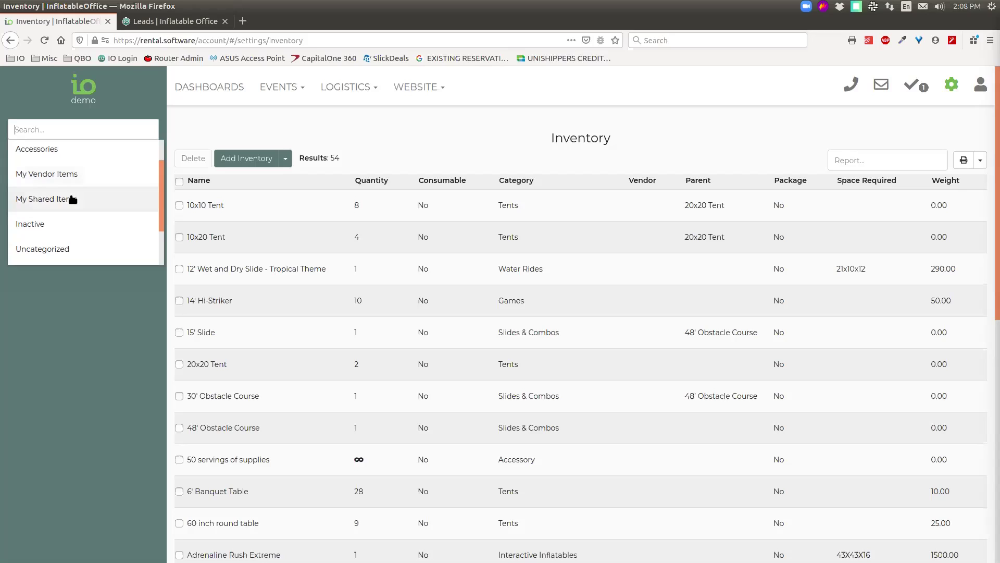
{"action": "scroll", "coordinate": [72, 200], "scroll_direction": "down", "scroll_amount": 1}
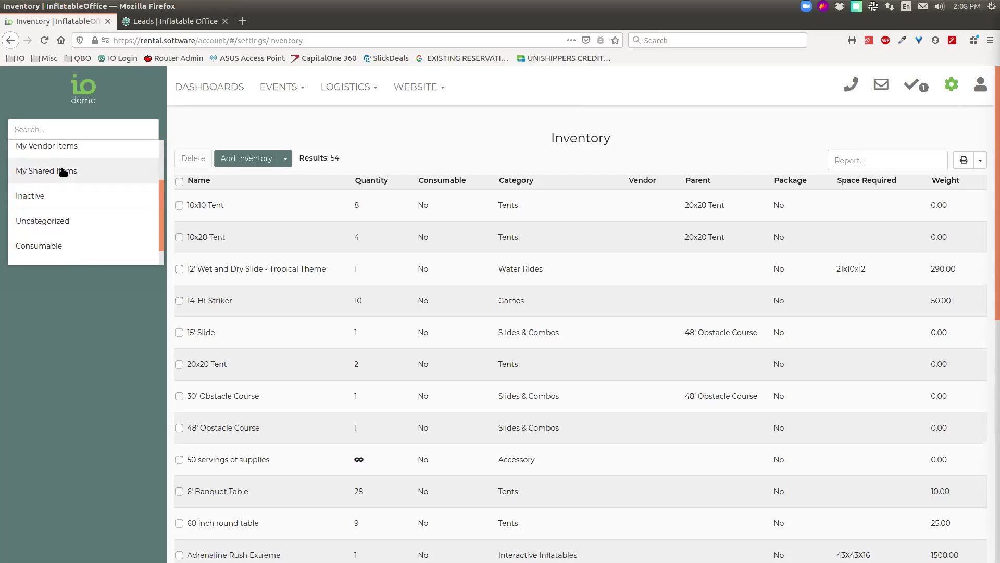
{"action": "scroll", "coordinate": [63, 173], "scroll_direction": "down", "scroll_amount": 1}
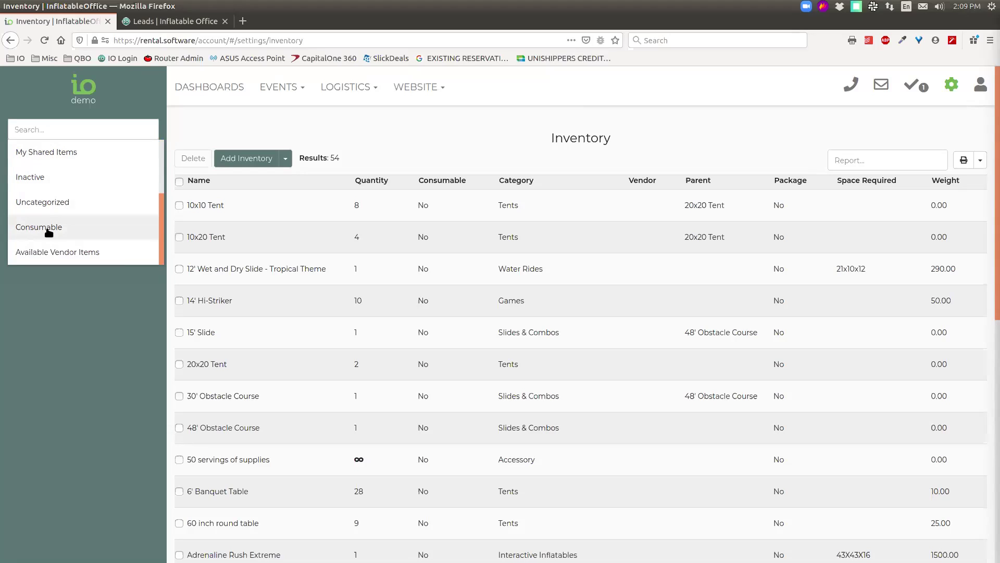
{"action": "type", "text": "-"}
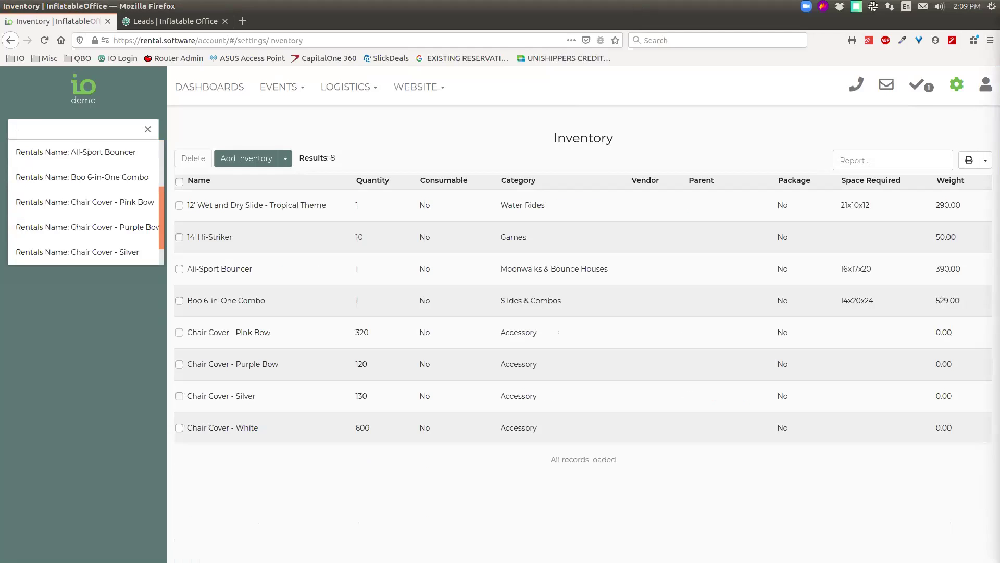
{"action": "left_click", "coordinate": [148, 129]}
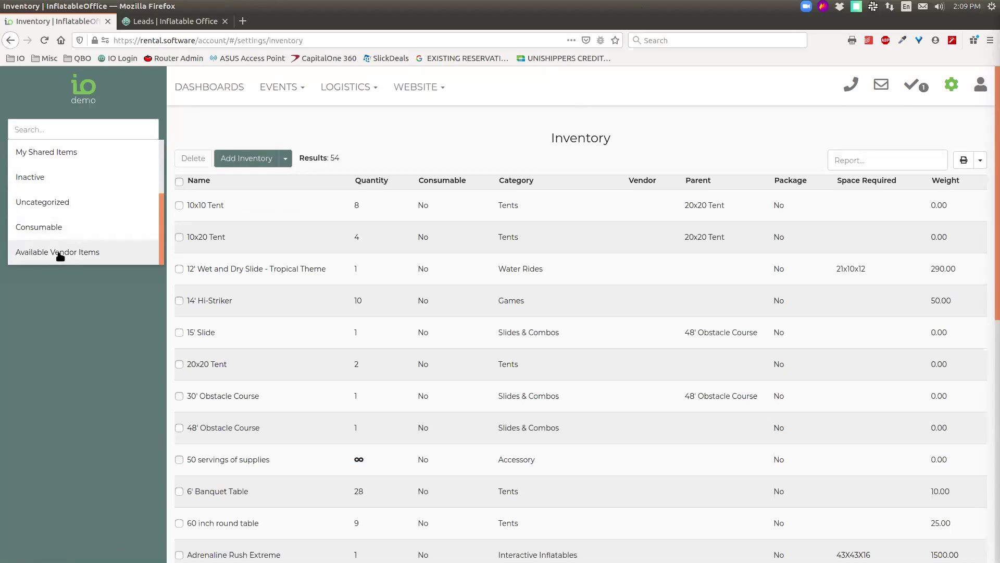
{"action": "left_click", "coordinate": [60, 253]}
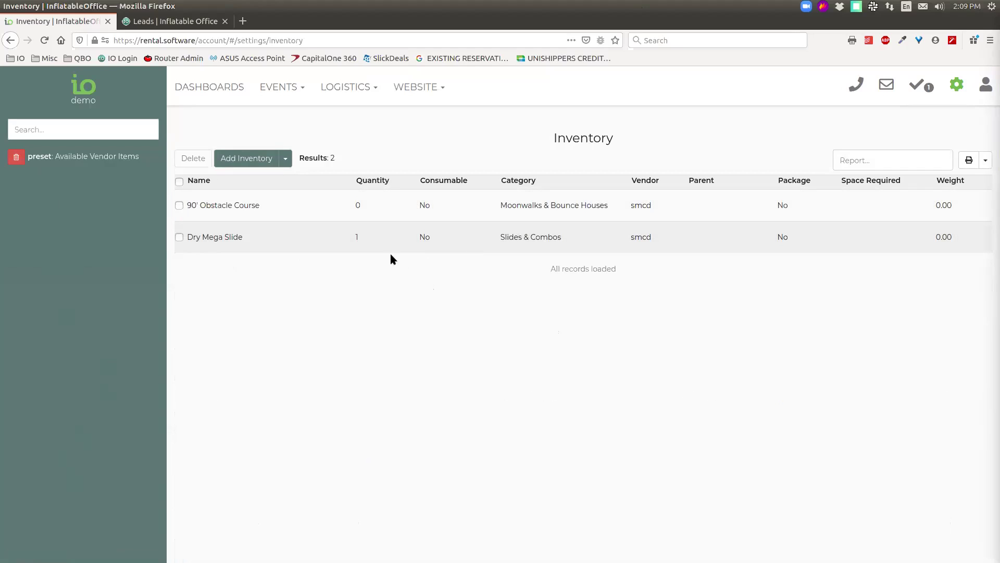
- Remove the Available Vendor Items preset and look at the report and export choices for the inventory list
{"action": "left_click", "coordinate": [16, 160]}
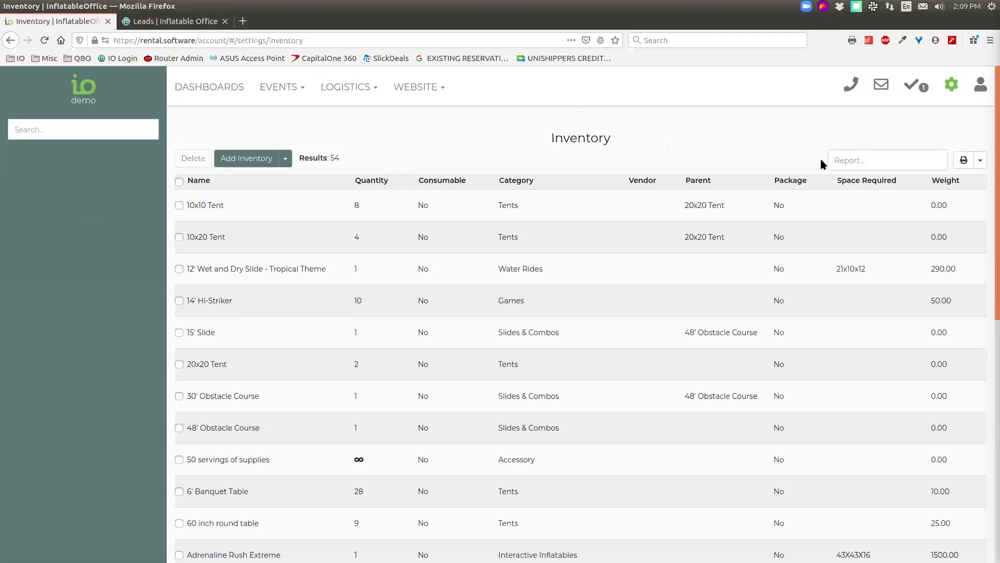
{"action": "left_click", "coordinate": [845, 161]}
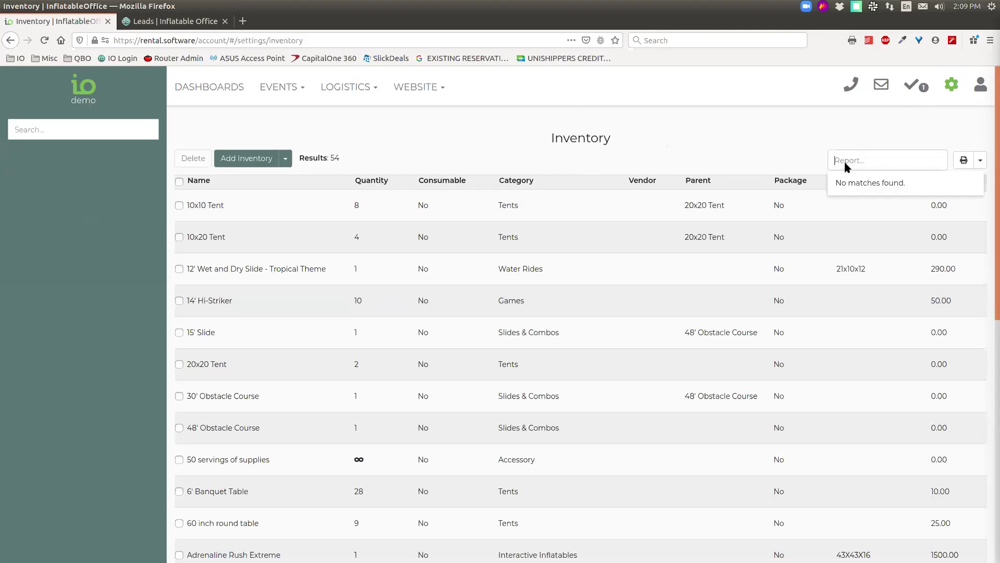
{"action": "left_click", "coordinate": [843, 126]}
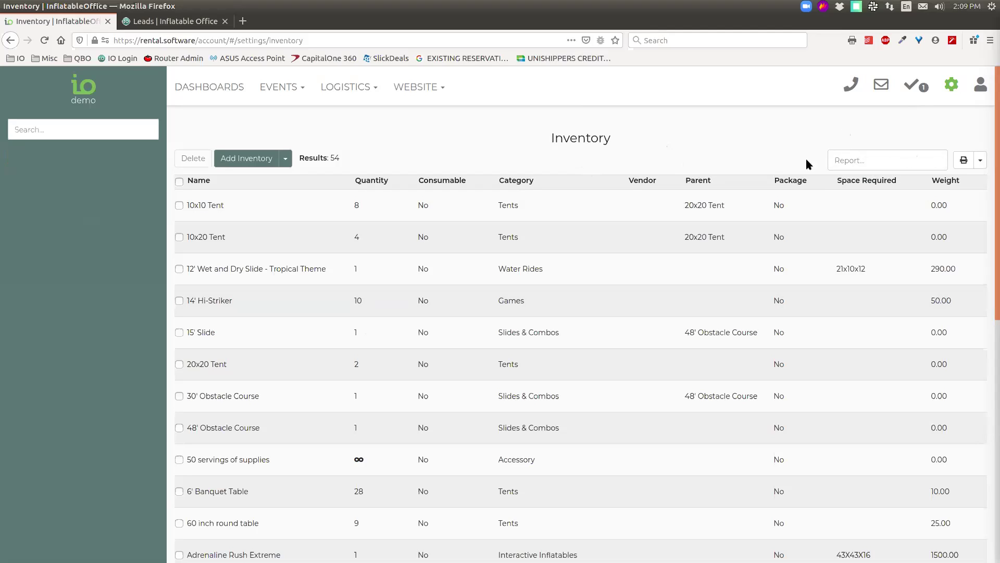
{"action": "left_click", "coordinate": [980, 162]}
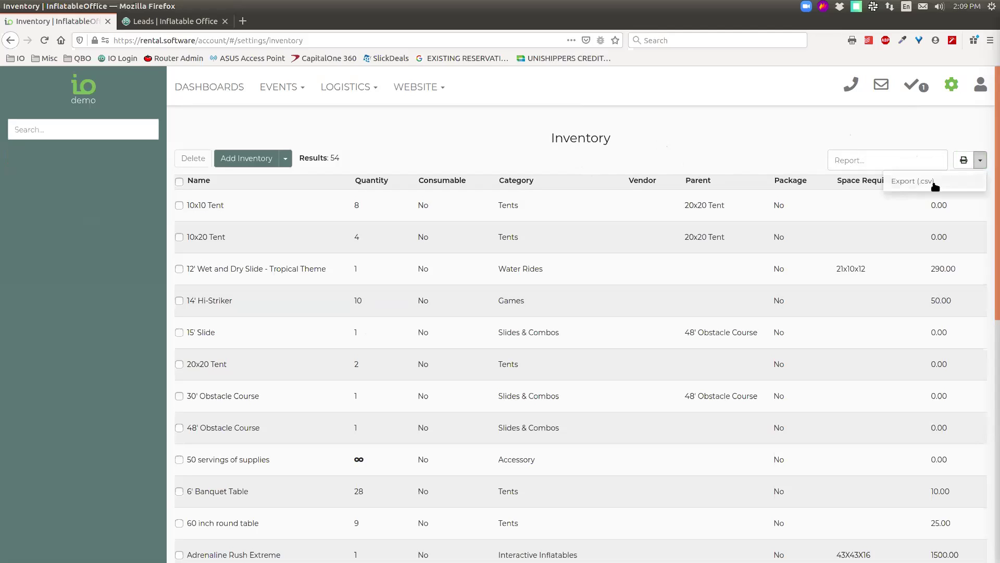
{"action": "left_click", "coordinate": [912, 132]}
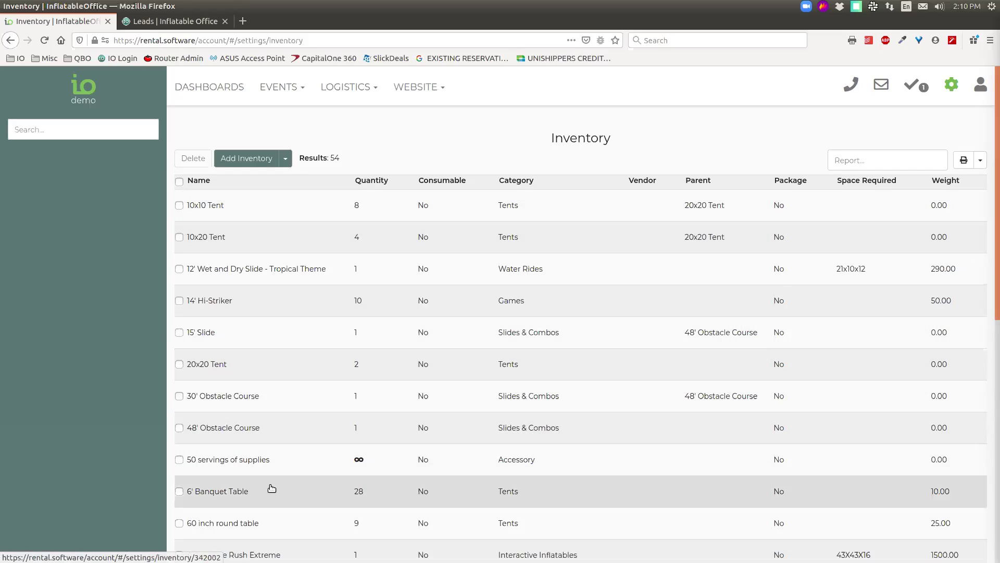
- Find the Chair Covers item in the inventory list and open its details
{"action": "scroll", "coordinate": [268, 487], "scroll_direction": "down", "scroll_amount": 3}
{"action": "scroll", "coordinate": [325, 430], "scroll_direction": "down", "scroll_amount": 4}
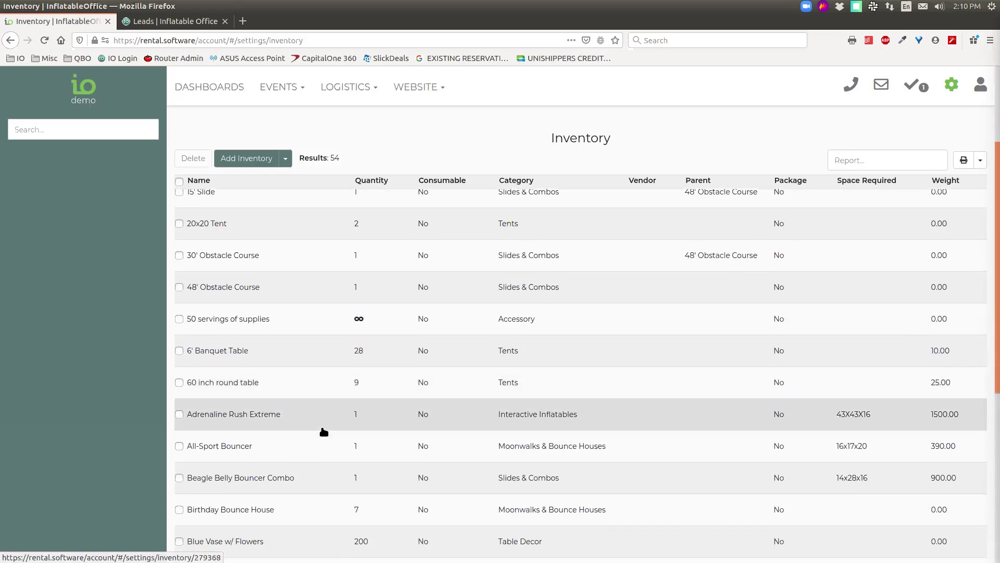
{"action": "scroll", "coordinate": [334, 391], "scroll_direction": "up", "scroll_amount": 6}
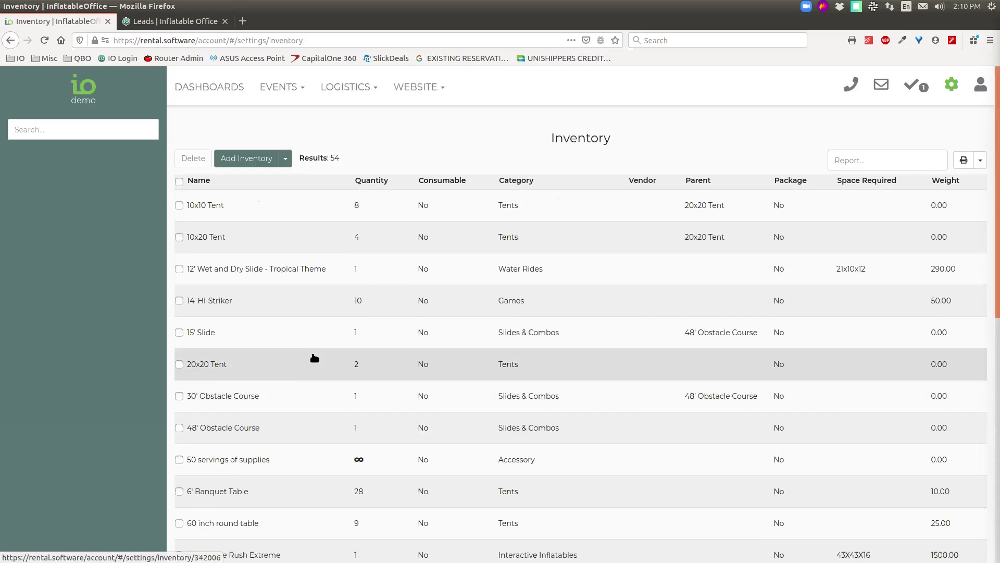
{"action": "scroll", "coordinate": [302, 368], "scroll_direction": "down", "scroll_amount": 12}
{"action": "scroll", "coordinate": [296, 377], "scroll_direction": "down", "scroll_amount": 3}
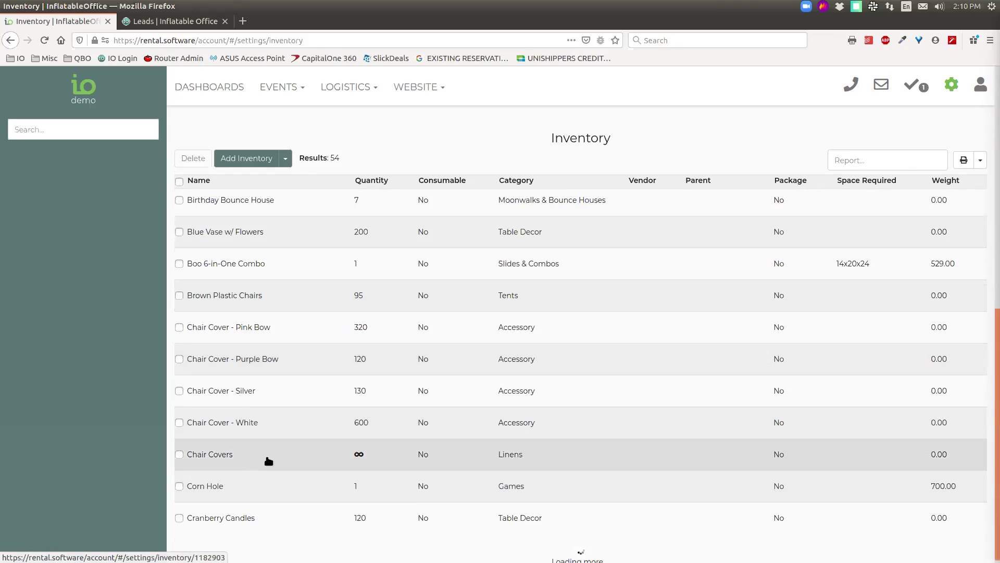
{"action": "left_click", "coordinate": [265, 460]}
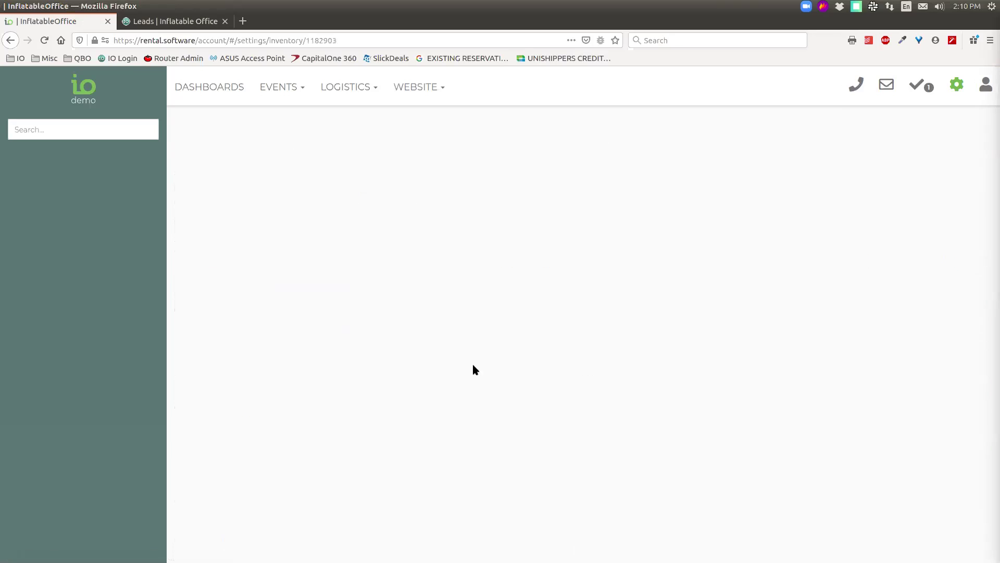
{"action": "scroll", "coordinate": [633, 281], "scroll_direction": "down", "scroll_amount": 2}
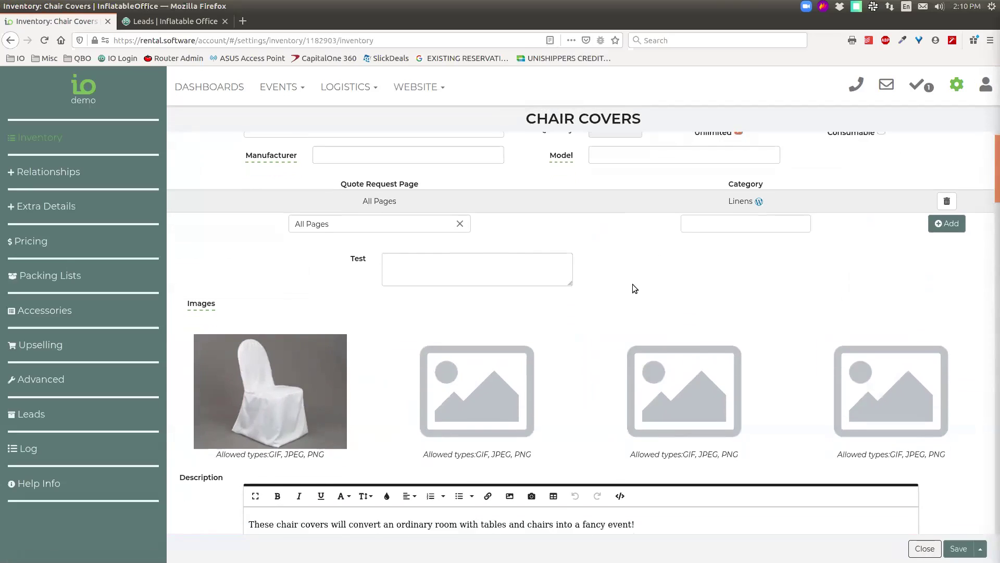
- Examine the accessories assigned to Chair Covers and their advanced accessory options
{"action": "left_click", "coordinate": [57, 318]}
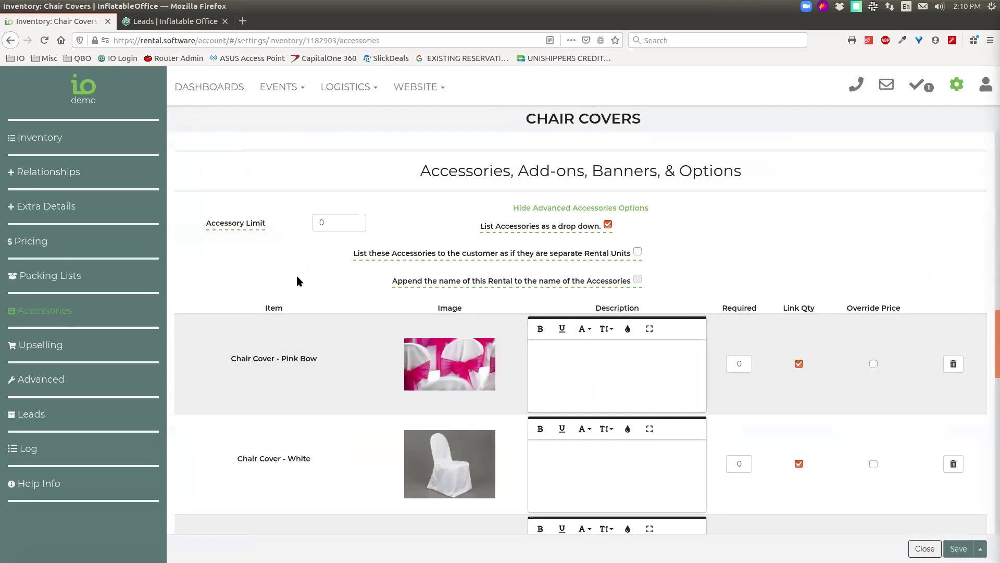
{"action": "scroll", "coordinate": [297, 281], "scroll_direction": "down", "scroll_amount": 10}
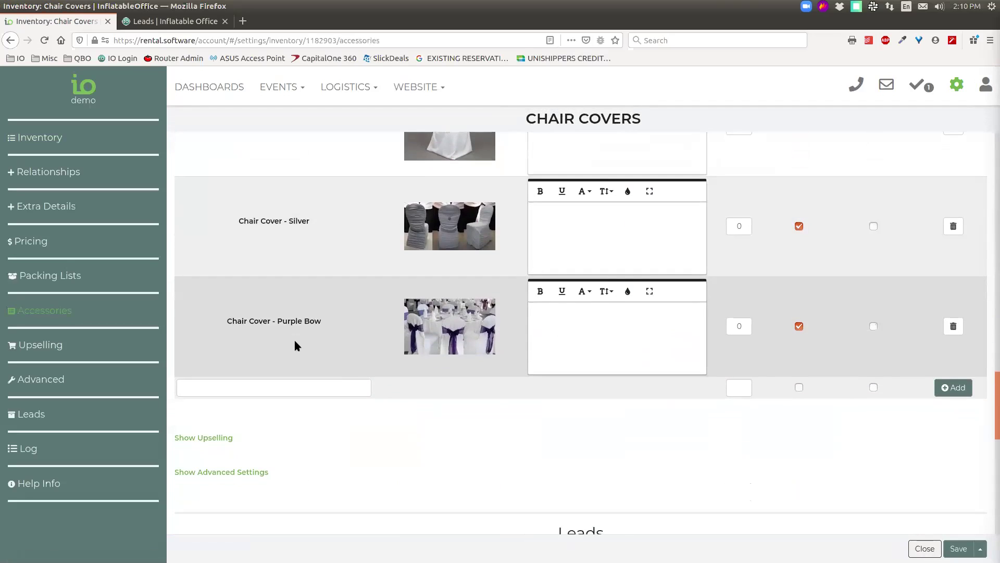
{"action": "scroll", "coordinate": [295, 345], "scroll_direction": "up", "scroll_amount": 8}
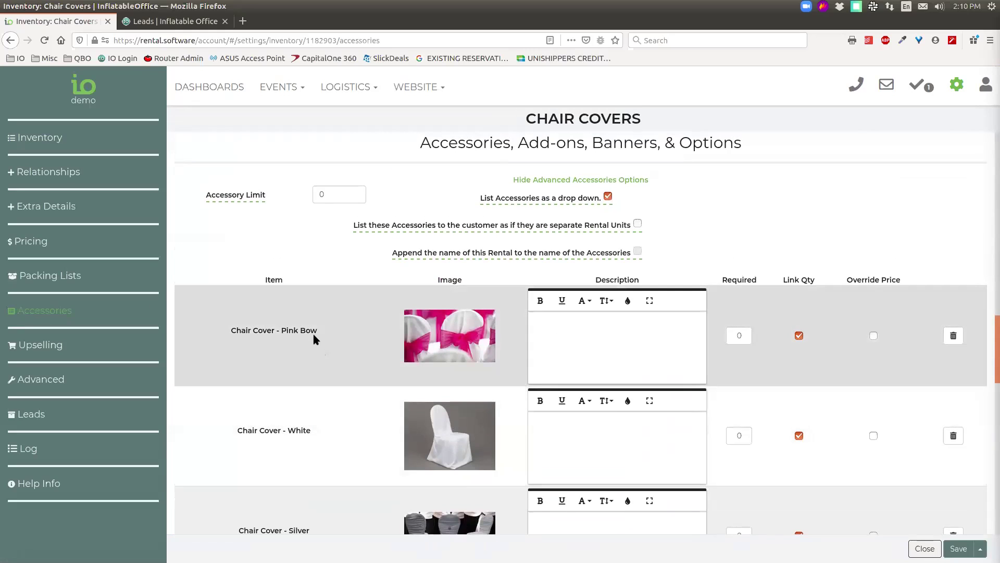
{"action": "scroll", "coordinate": [317, 342], "scroll_direction": "down", "scroll_amount": 3}
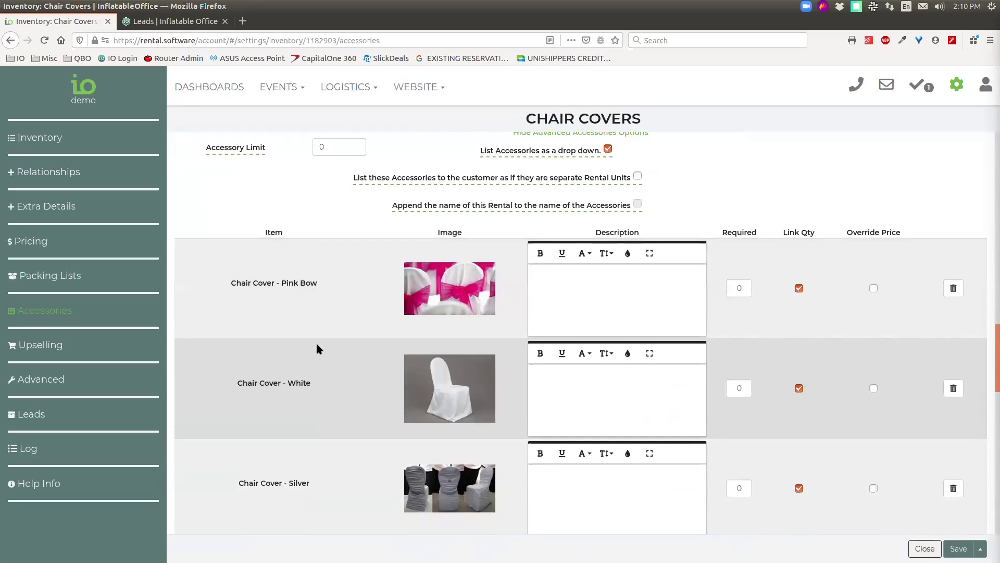
{"action": "scroll", "coordinate": [306, 415], "scroll_direction": "down", "scroll_amount": 2}
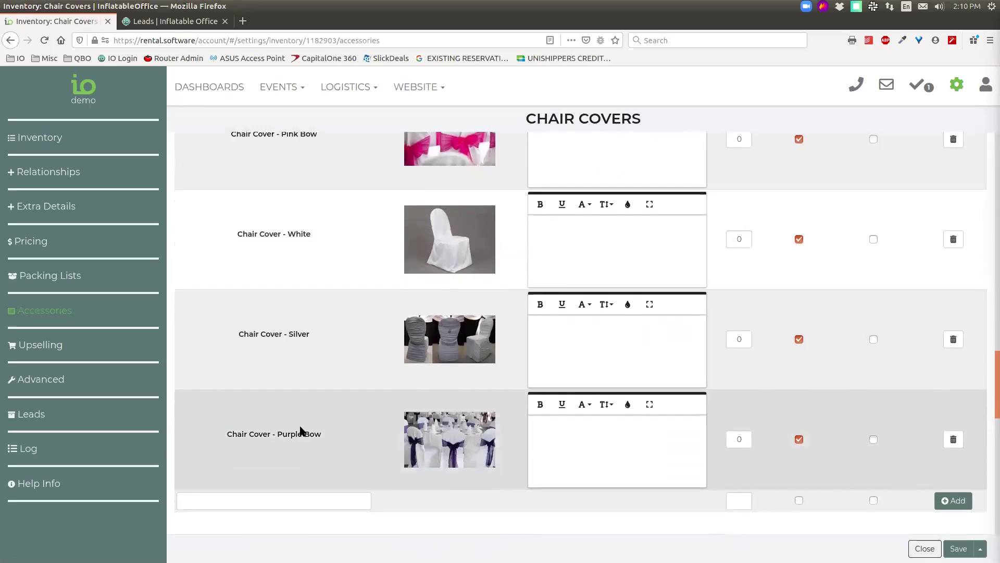
{"action": "scroll", "coordinate": [343, 417], "scroll_direction": "up", "scroll_amount": 3}
{"action": "scroll", "coordinate": [309, 420], "scroll_direction": "up", "scroll_amount": 2}
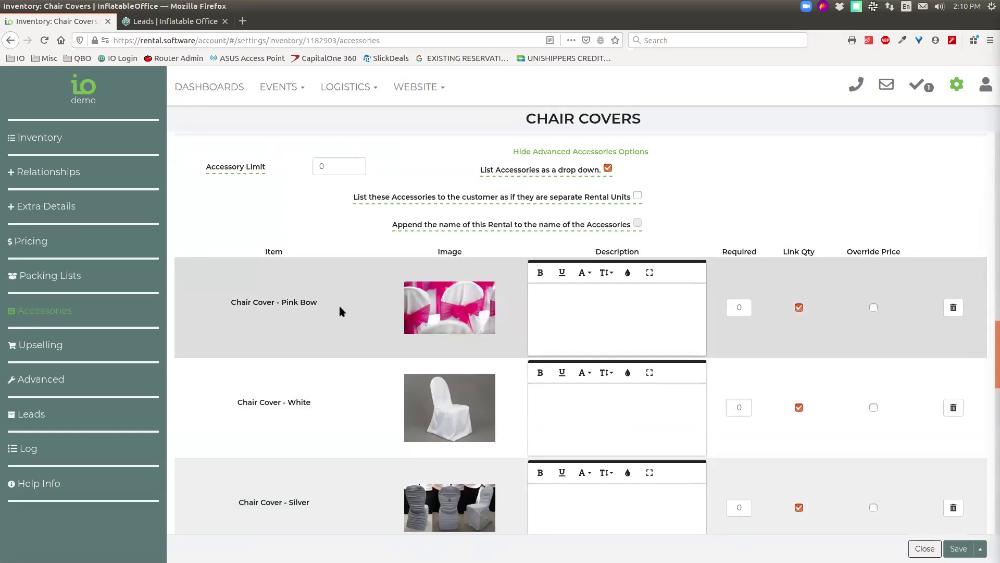
- Try tiered pricing for Chair Covers: limit the daily charge to an until period and add a $2 tier until 4 hours
{"action": "scroll", "coordinate": [334, 323], "scroll_direction": "up", "scroll_amount": 7}
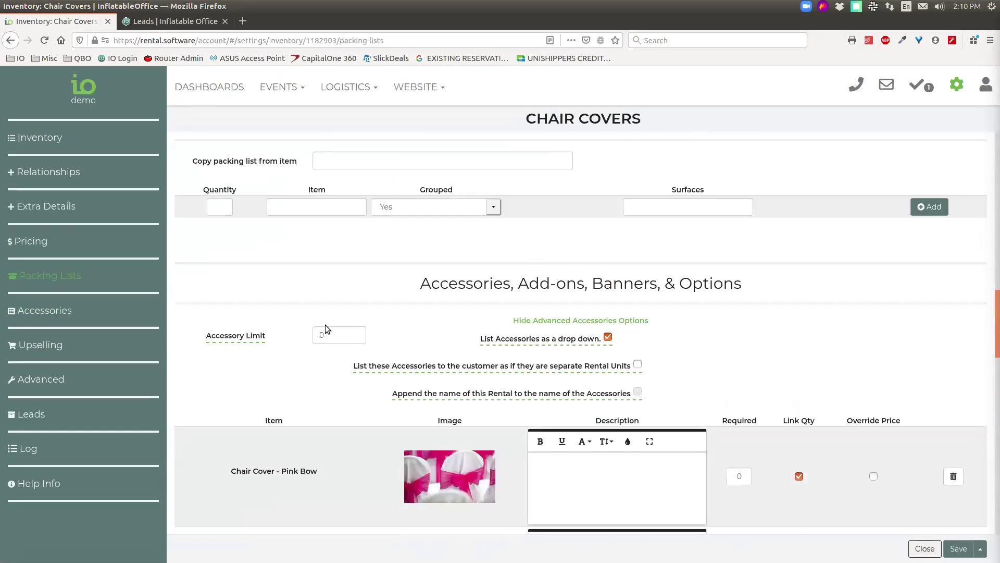
{"action": "scroll", "coordinate": [322, 314], "scroll_direction": "up", "scroll_amount": 2}
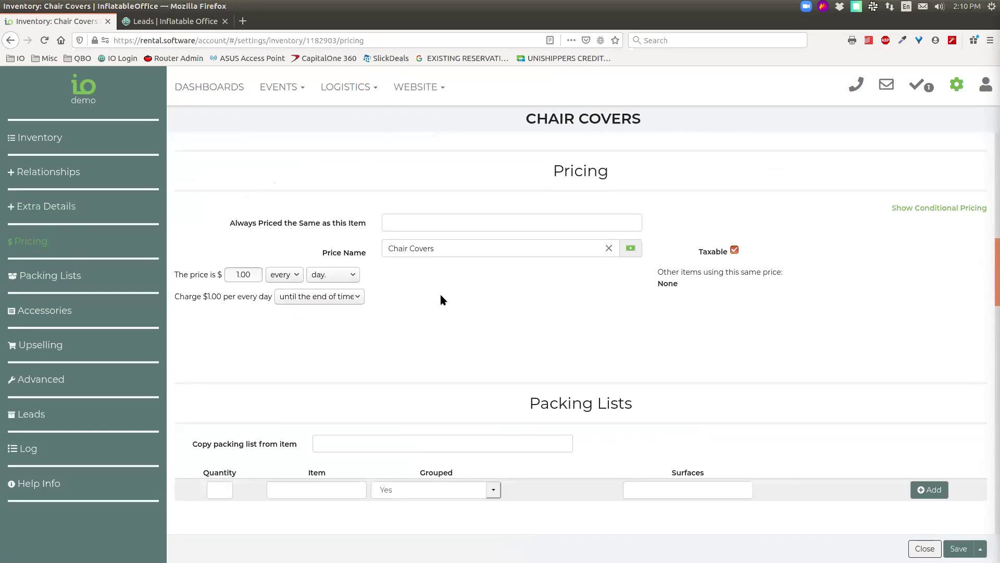
{"action": "left_click", "coordinate": [344, 296]}
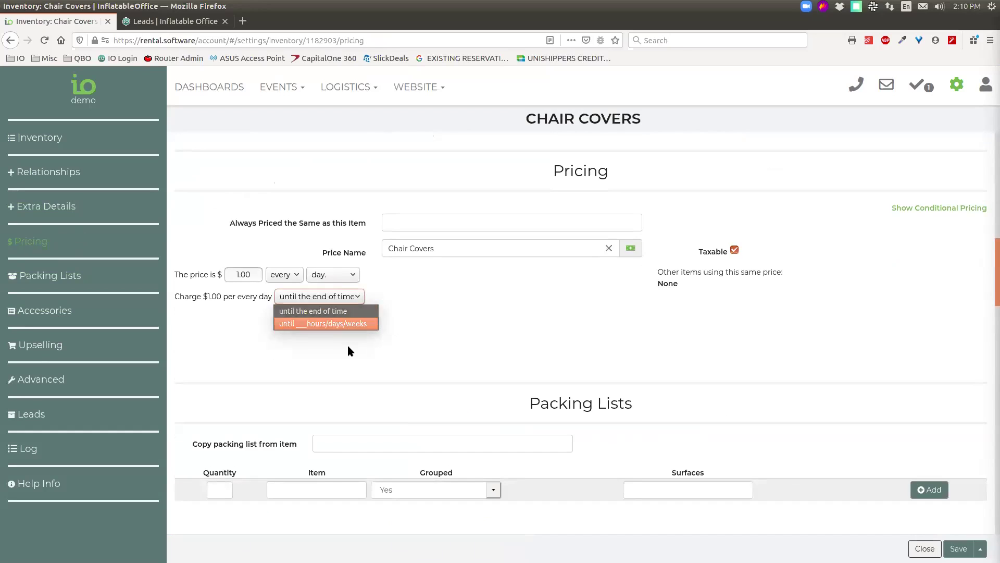
{"action": "left_click", "coordinate": [337, 323]}
{"action": "left_click", "coordinate": [338, 319]}
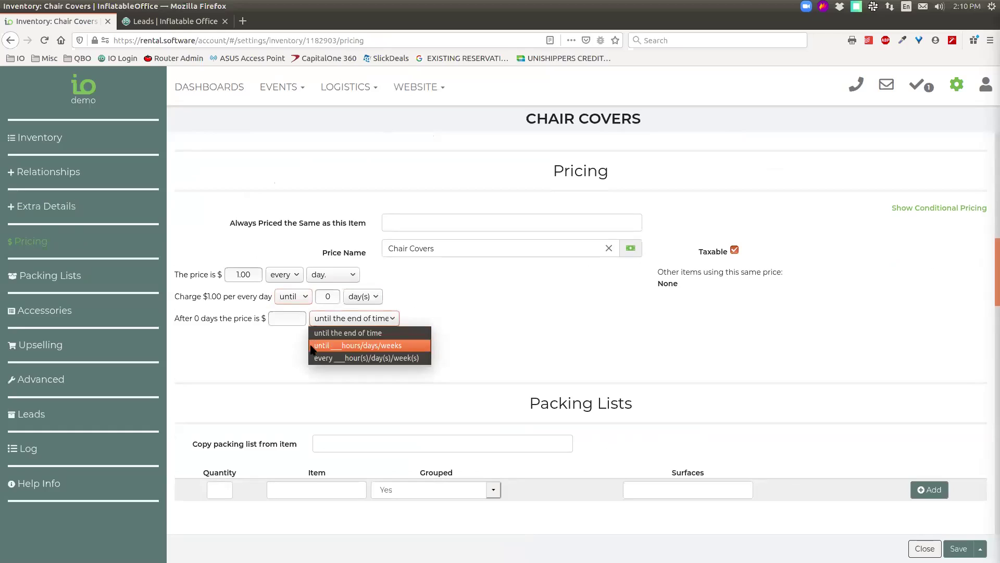
{"action": "left_click", "coordinate": [344, 346]}
{"action": "left_click", "coordinate": [286, 320]}
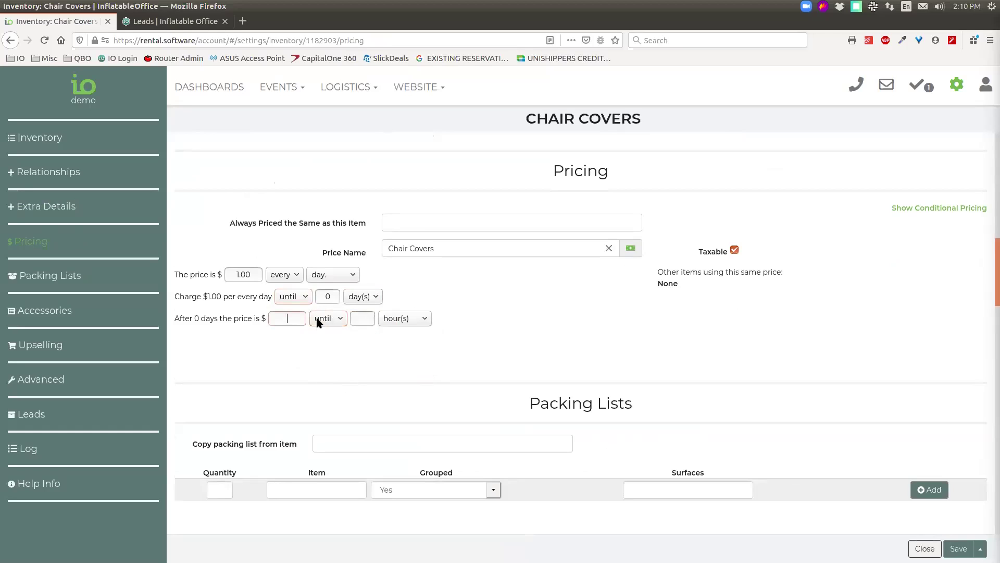
{"action": "type", "text": "2"}
{"action": "left_click", "coordinate": [369, 319]}
{"action": "type", "text": "4"}
{"action": "left_click", "coordinate": [298, 340]}
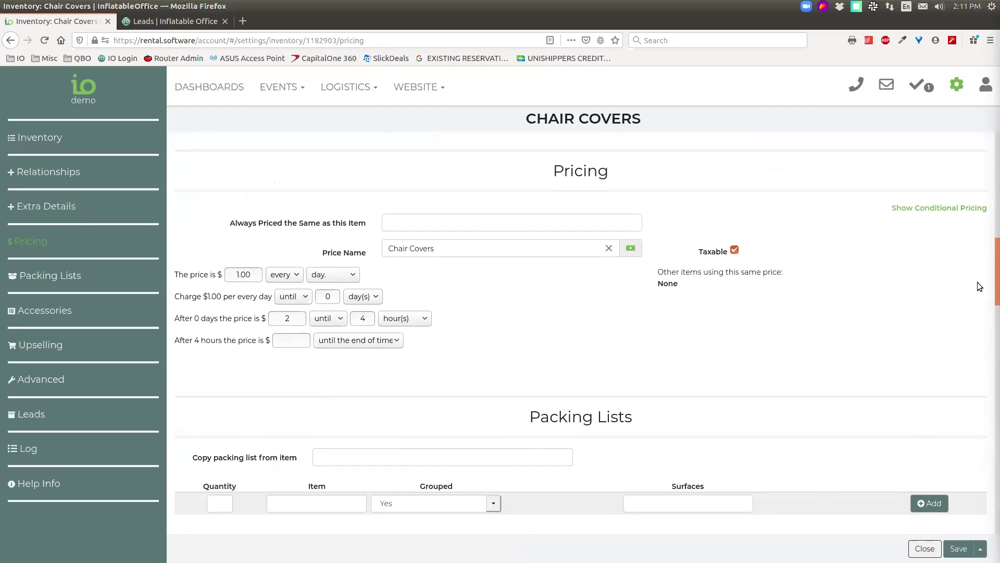
- Close the Chair Covers item without saving and look over the inventory list
{"action": "scroll", "coordinate": [937, 290], "scroll_direction": "up", "scroll_amount": 2}
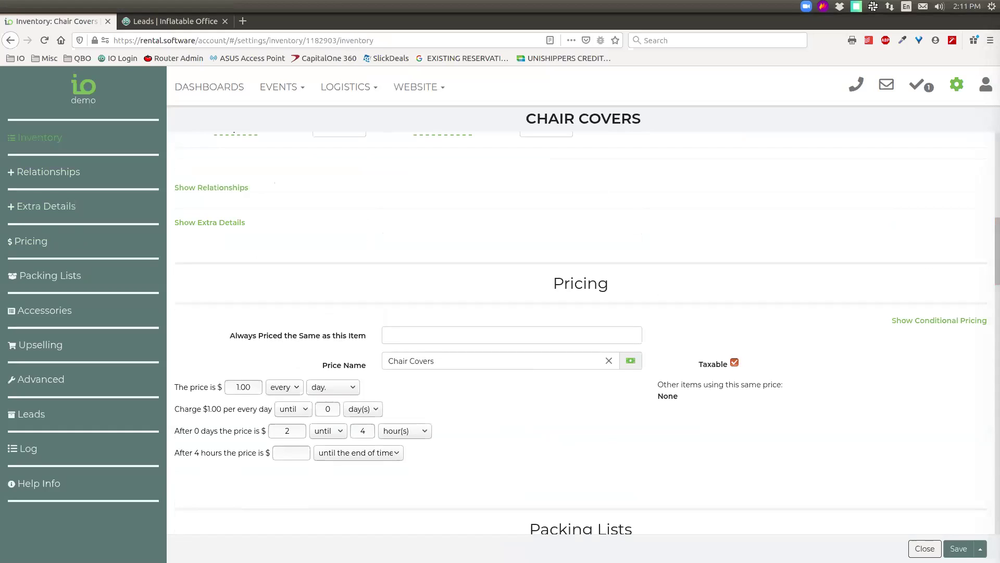
{"action": "scroll", "coordinate": [599, 323], "scroll_direction": "up", "scroll_amount": 8}
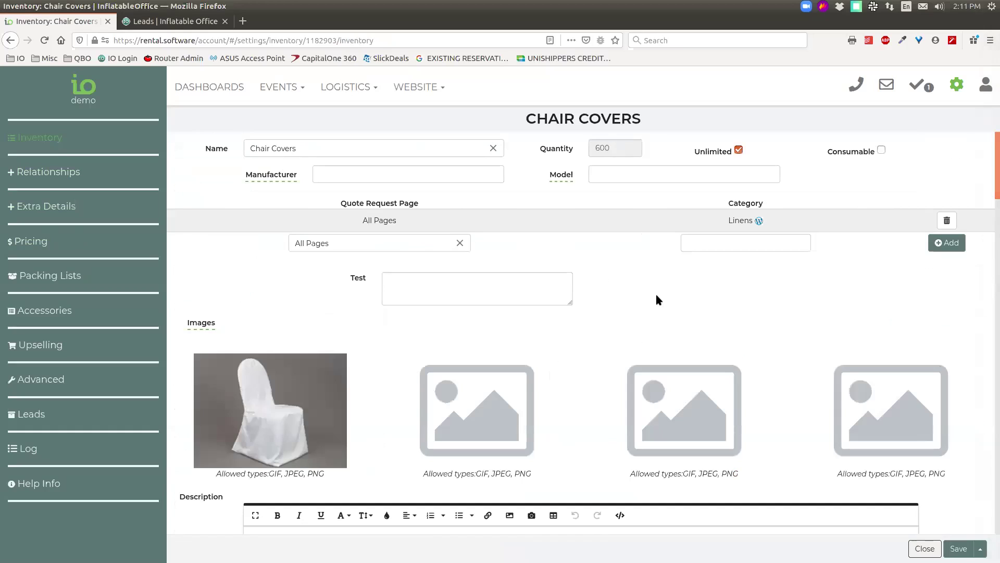
{"action": "left_click", "coordinate": [924, 548]}
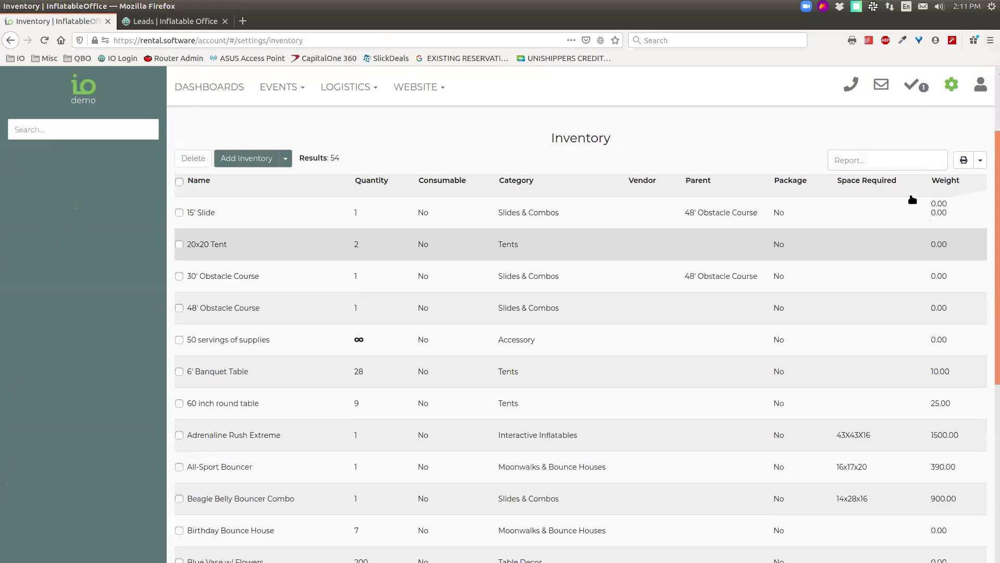
{"action": "scroll", "coordinate": [911, 198], "scroll_direction": "down", "scroll_amount": 6}
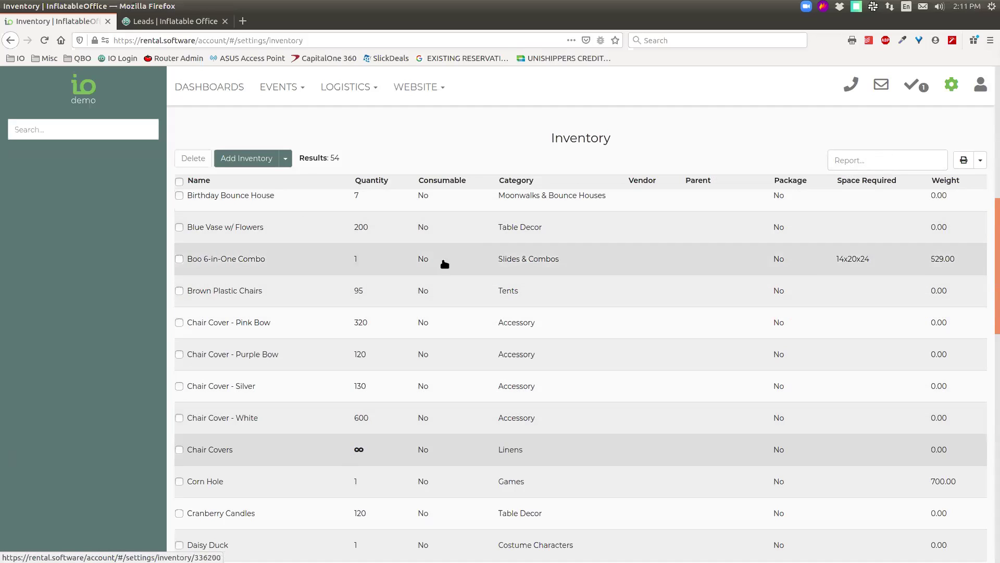
{"action": "scroll", "coordinate": [355, 235], "scroll_direction": "up", "scroll_amount": 5}
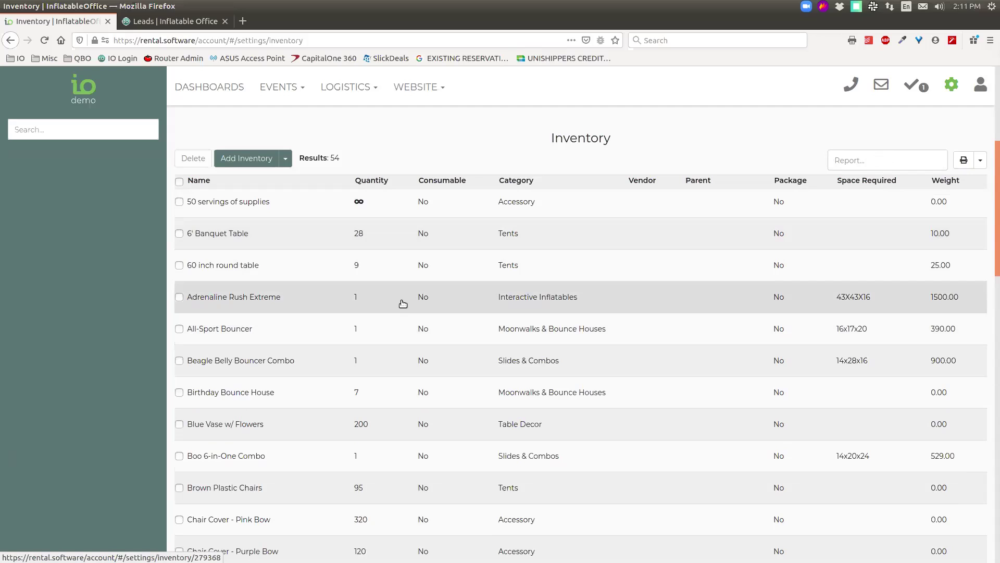
- Check which bulk actions are available for Adrenaline Rush Extreme, alone and together with All-Sport Bouncer
{"action": "left_click", "coordinate": [403, 302]}
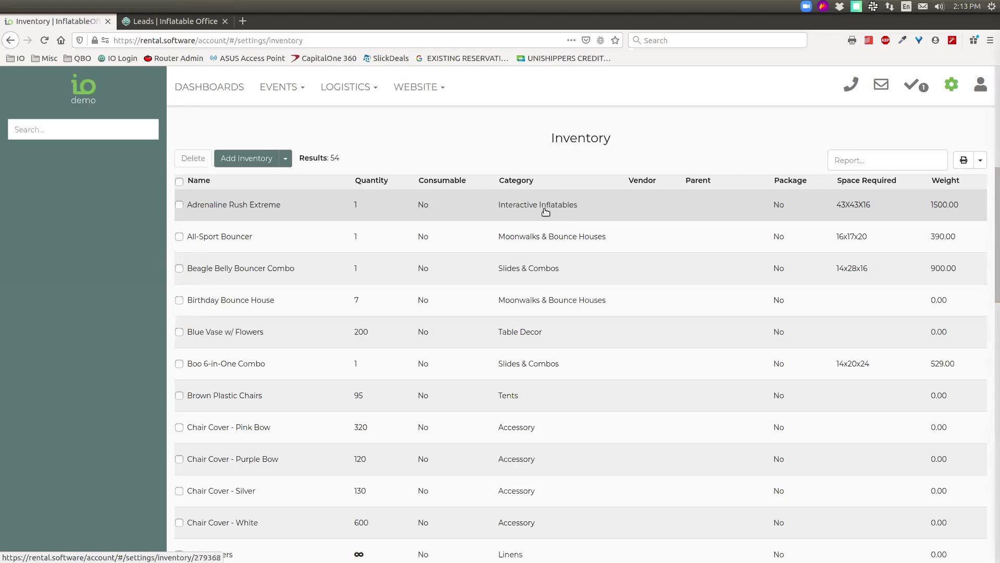
{"action": "left_click", "coordinate": [179, 205]}
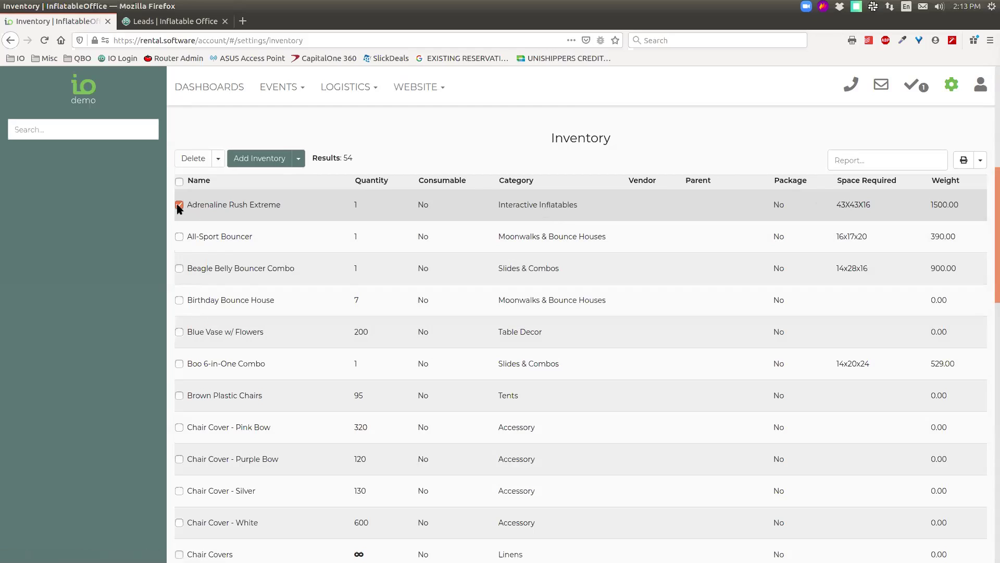
{"action": "left_click", "coordinate": [219, 159]}
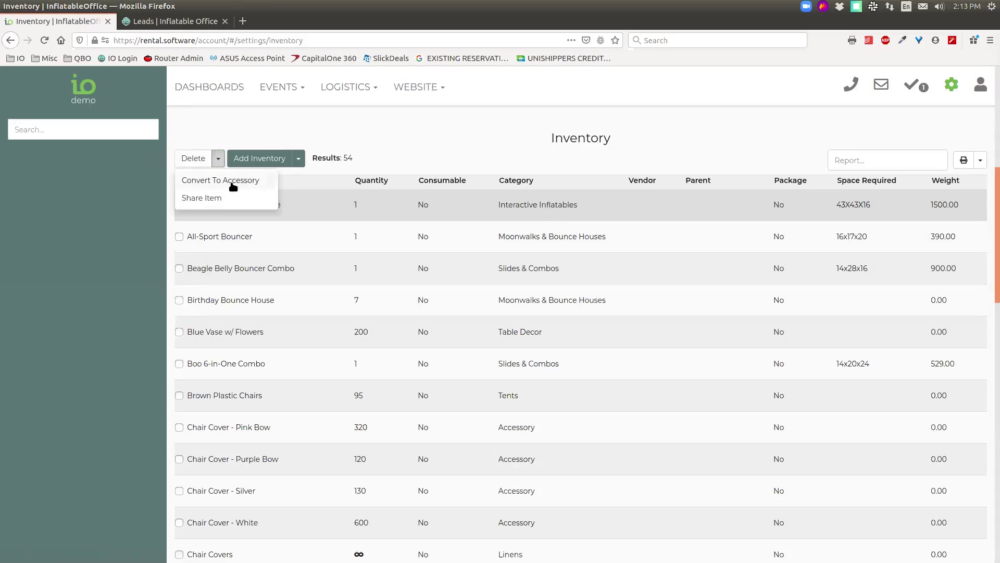
{"action": "left_click", "coordinate": [269, 109]}
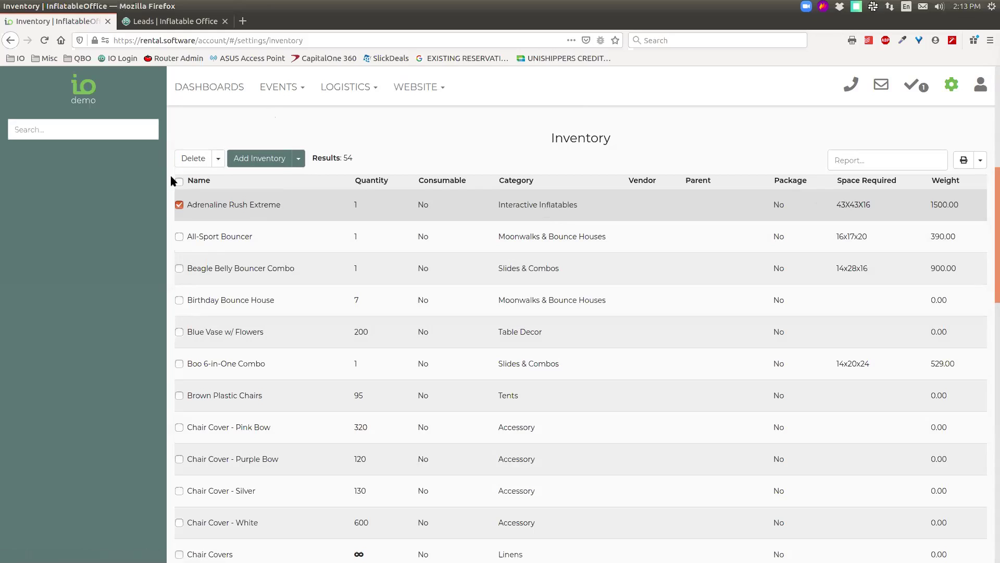
{"action": "left_click", "coordinate": [215, 164]}
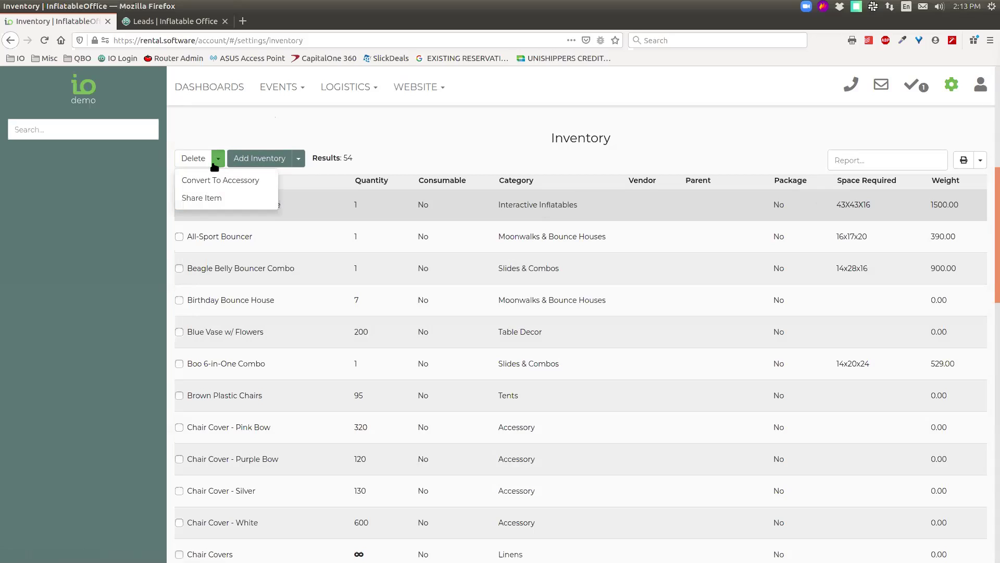
{"action": "left_click", "coordinate": [179, 236]}
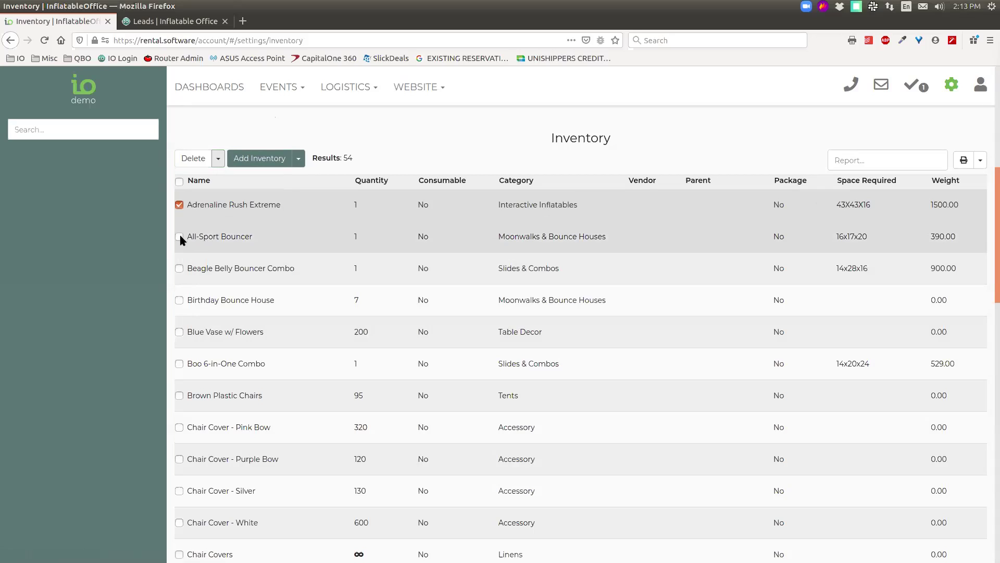
{"action": "left_click", "coordinate": [219, 162]}
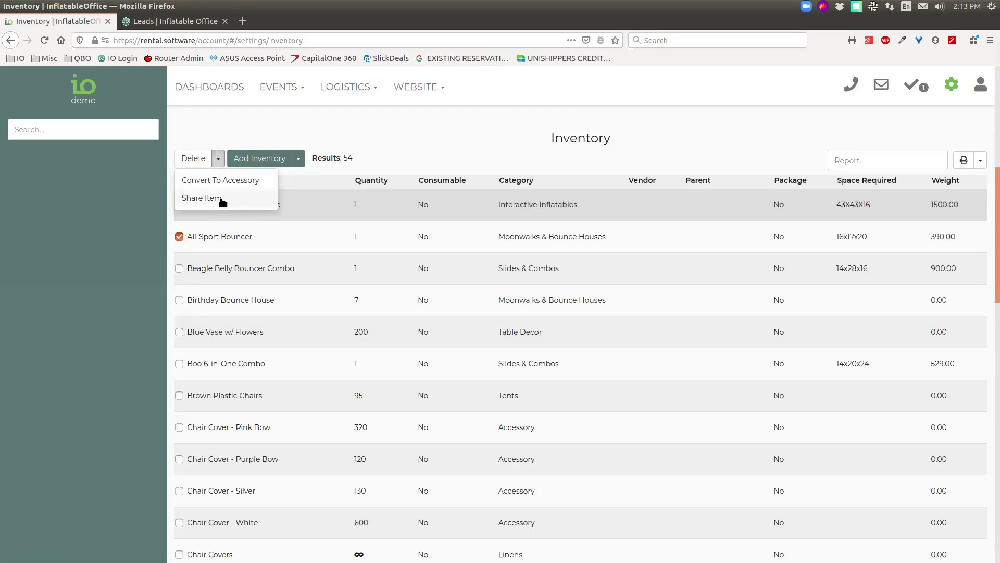
{"action": "left_click", "coordinate": [222, 120]}
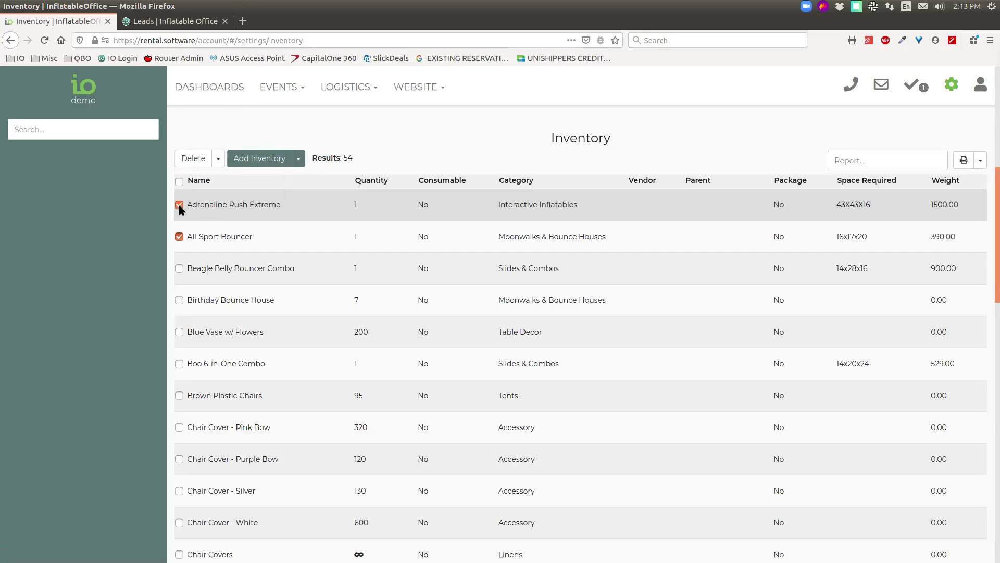
- Check which bulk actions are available for the Chair Cover - Pink Bow accessory, and clear its selection
{"action": "left_click", "coordinate": [179, 427]}
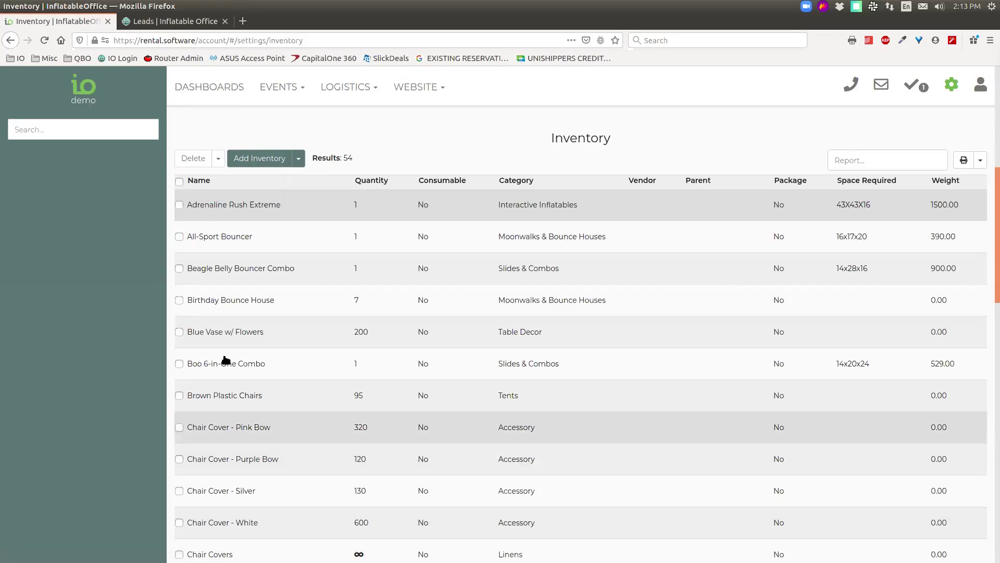
{"action": "left_click", "coordinate": [218, 162]}
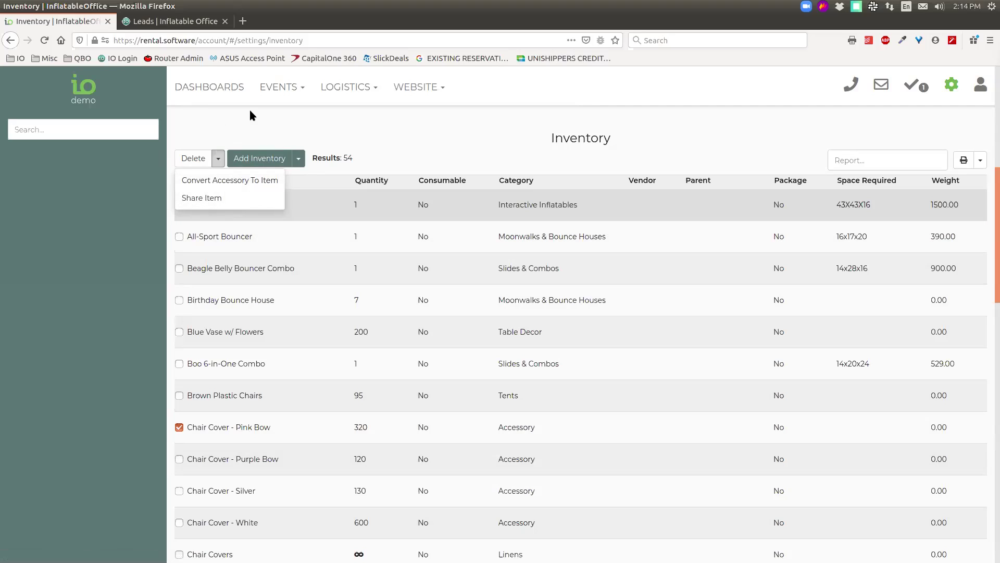
{"action": "left_click", "coordinate": [179, 427]}
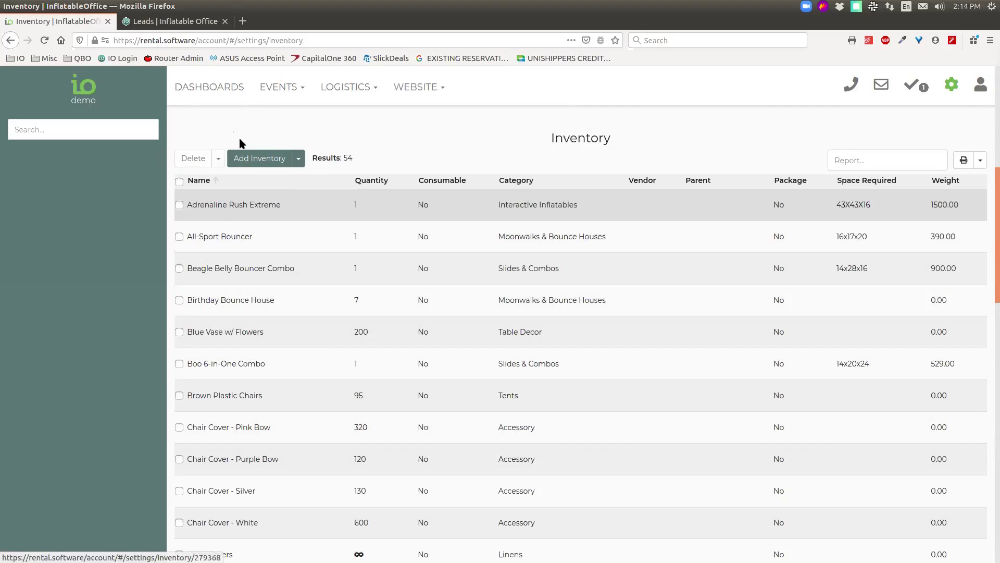
- Look over the types of items that can be added to the inventory
{"action": "left_click", "coordinate": [298, 159]}
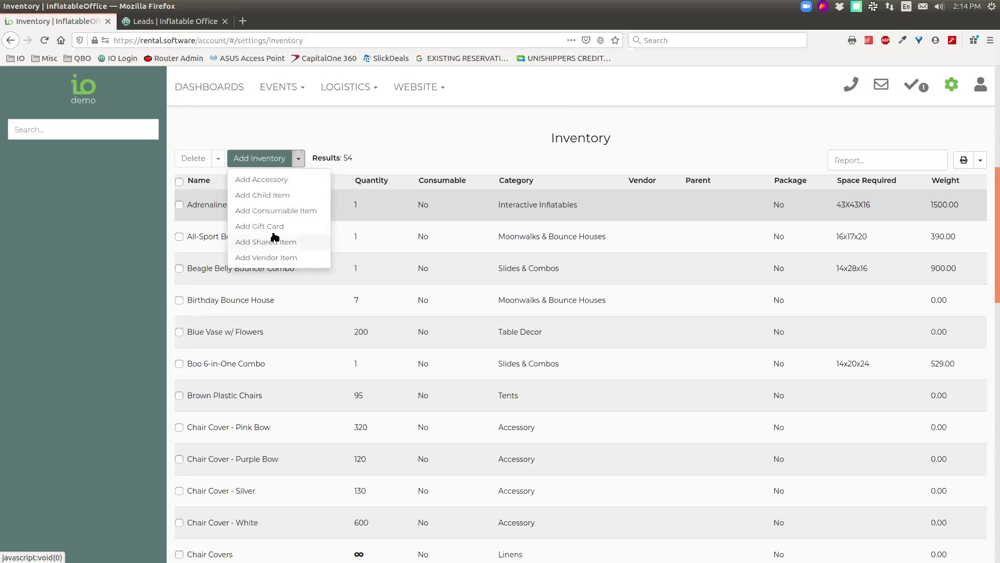
{"action": "left_click", "coordinate": [362, 126]}
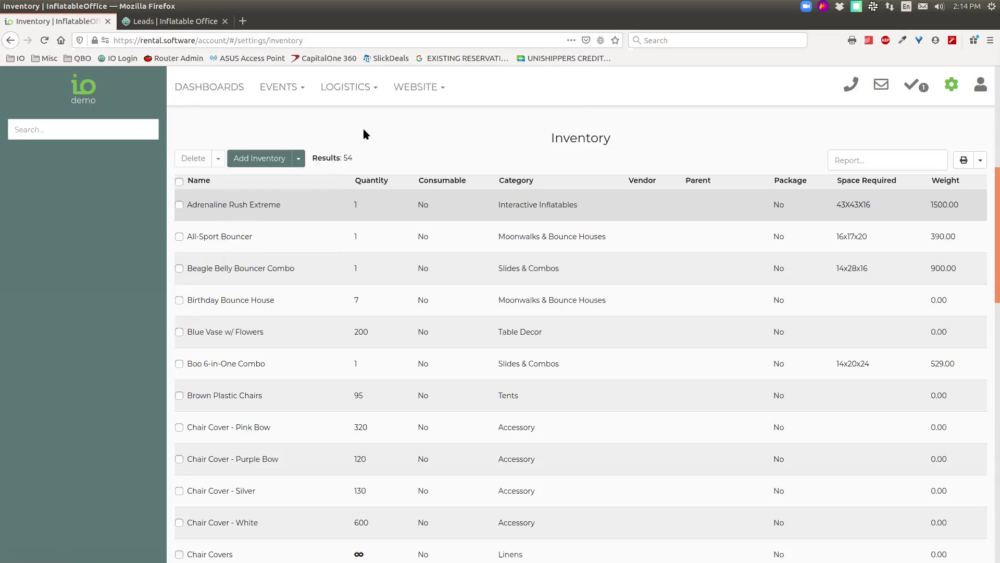
{"action": "left_click", "coordinate": [269, 160]}
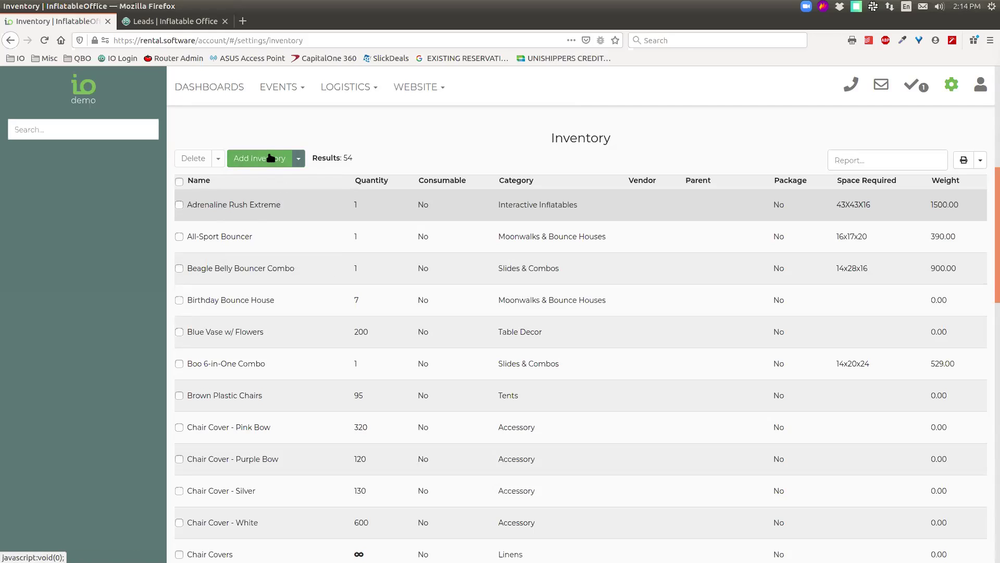
- View the Adrenaline Rush Extreme item's details and return to the inventory list without saving
{"action": "left_click", "coordinate": [532, 210]}
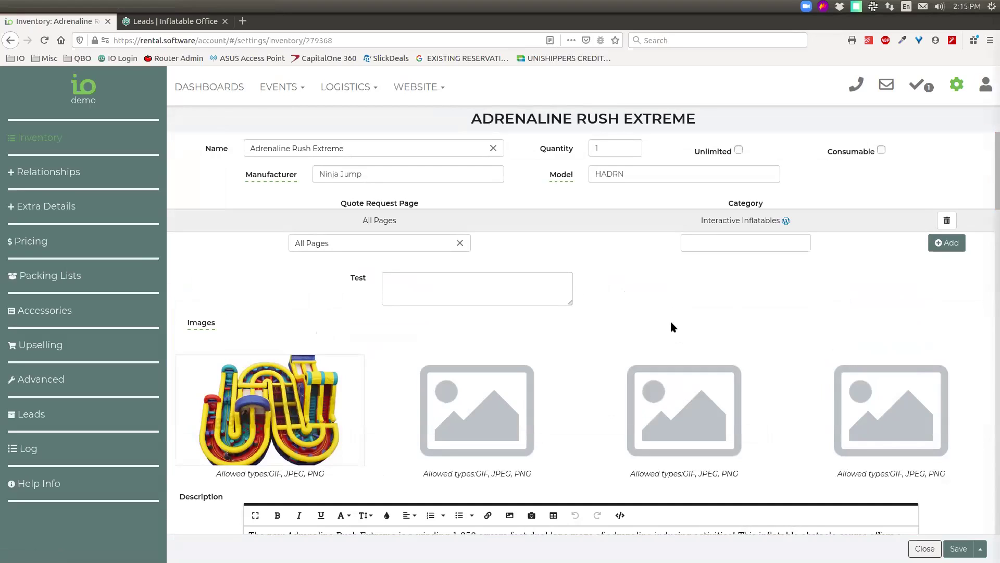
{"action": "left_click", "coordinate": [925, 549]}
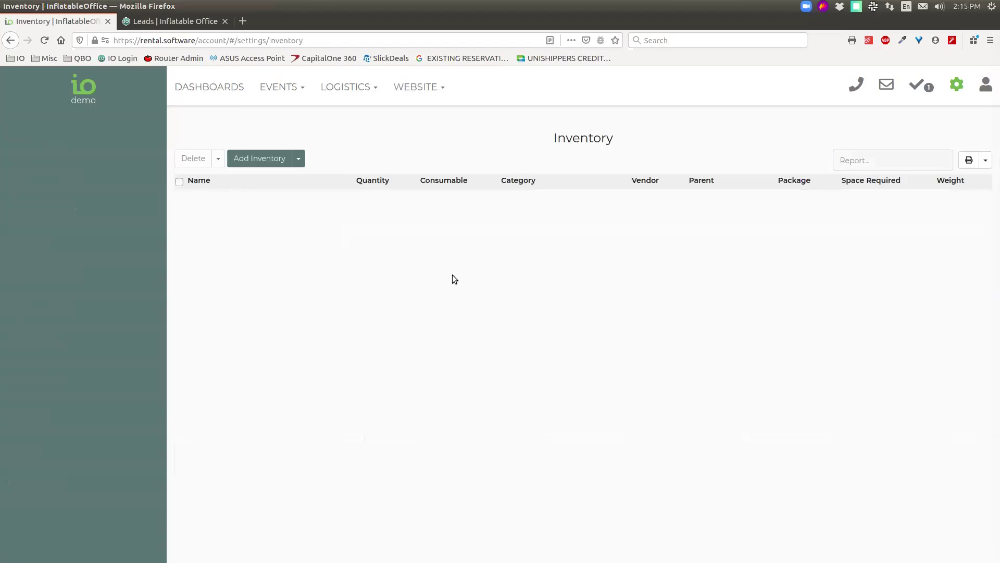
{"action": "scroll", "coordinate": [473, 281], "scroll_direction": "down", "scroll_amount": 8}
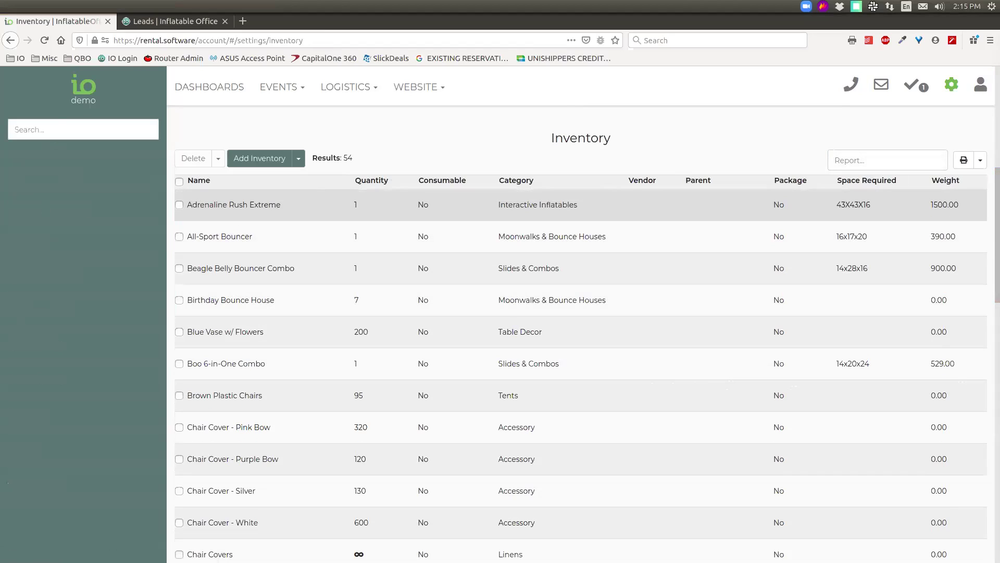
- Filter the inventory list with the Inactive preset, look over the other presets, and remove the filter
{"action": "left_click", "coordinate": [65, 124]}
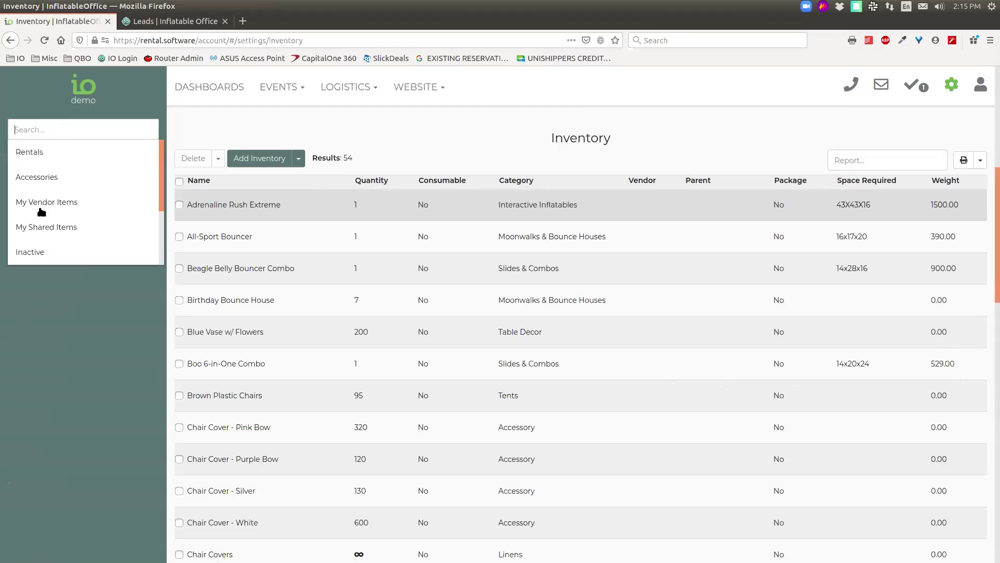
{"action": "left_click", "coordinate": [44, 255]}
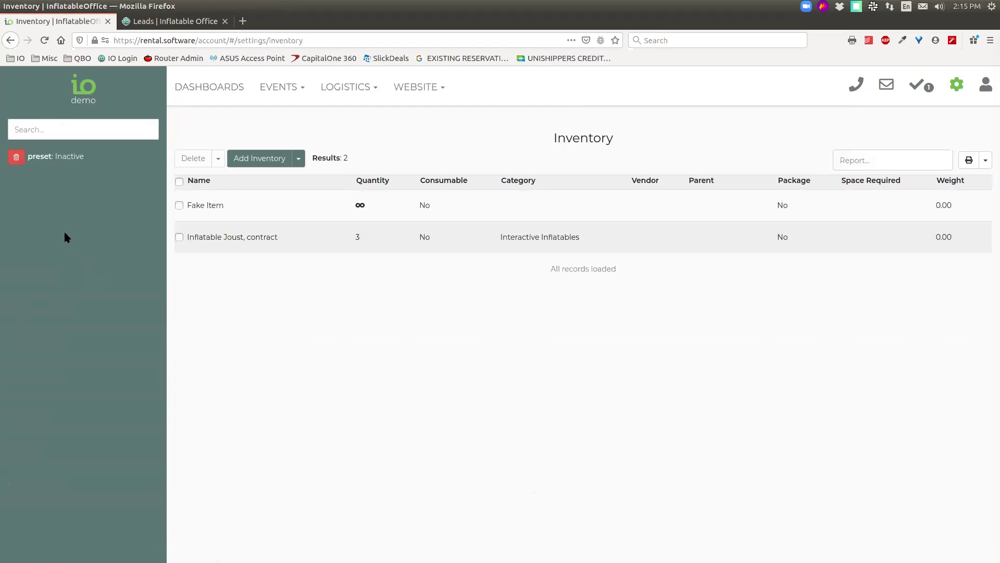
{"action": "left_click", "coordinate": [63, 126]}
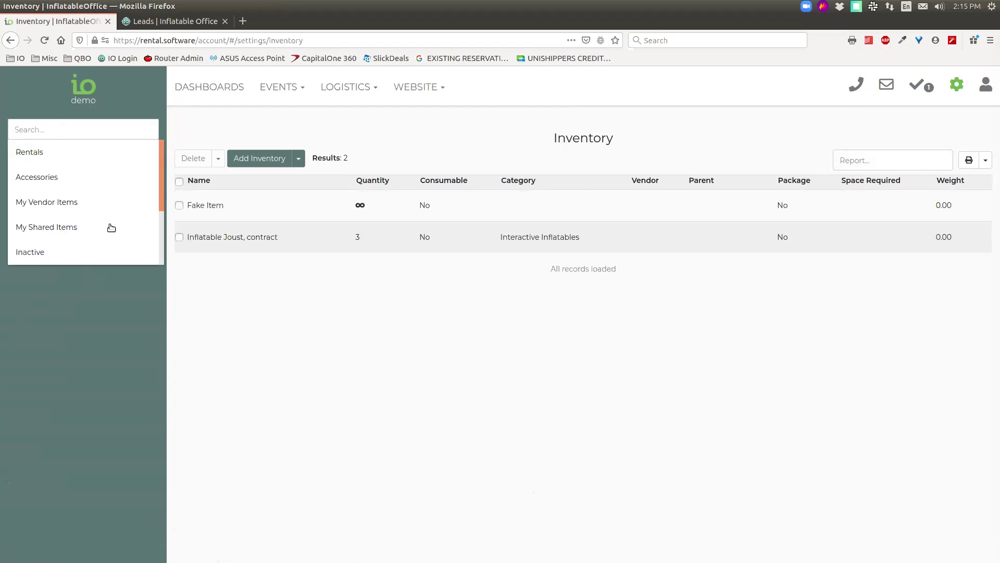
{"action": "scroll", "coordinate": [107, 225], "scroll_direction": "down", "scroll_amount": 3}
{"action": "scroll", "coordinate": [97, 218], "scroll_direction": "up", "scroll_amount": 3}
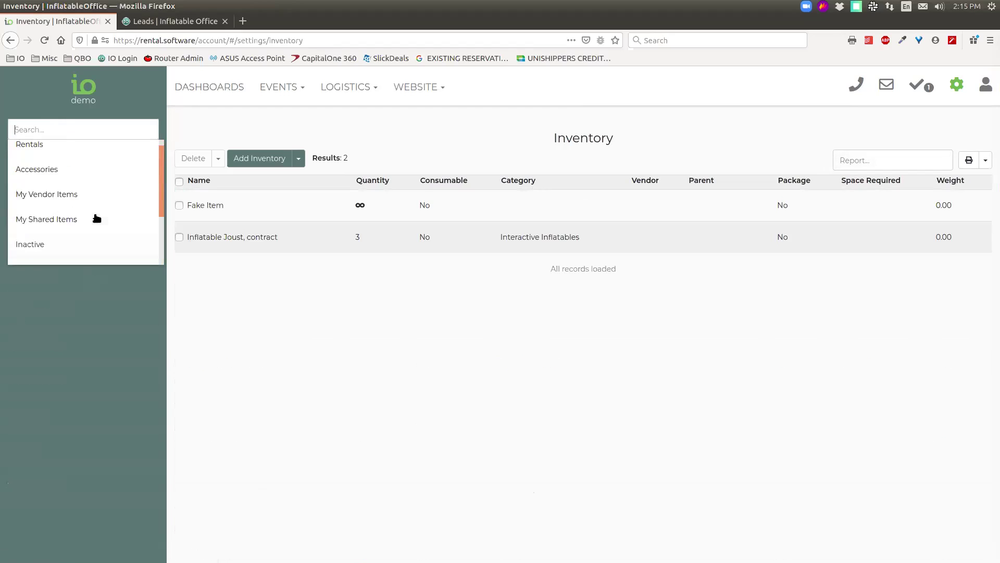
{"action": "left_click", "coordinate": [196, 123]}
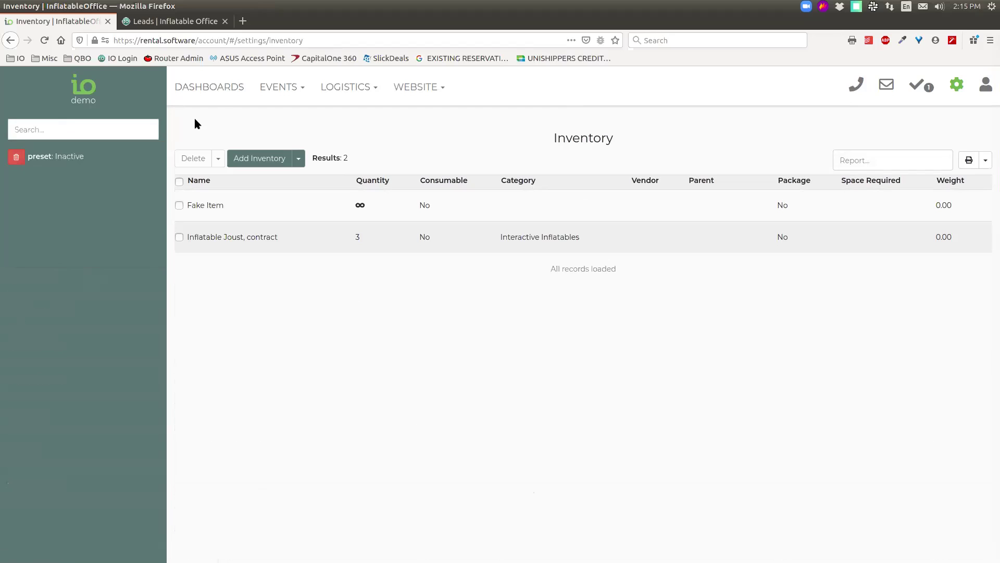
{"action": "left_click", "coordinate": [16, 158]}
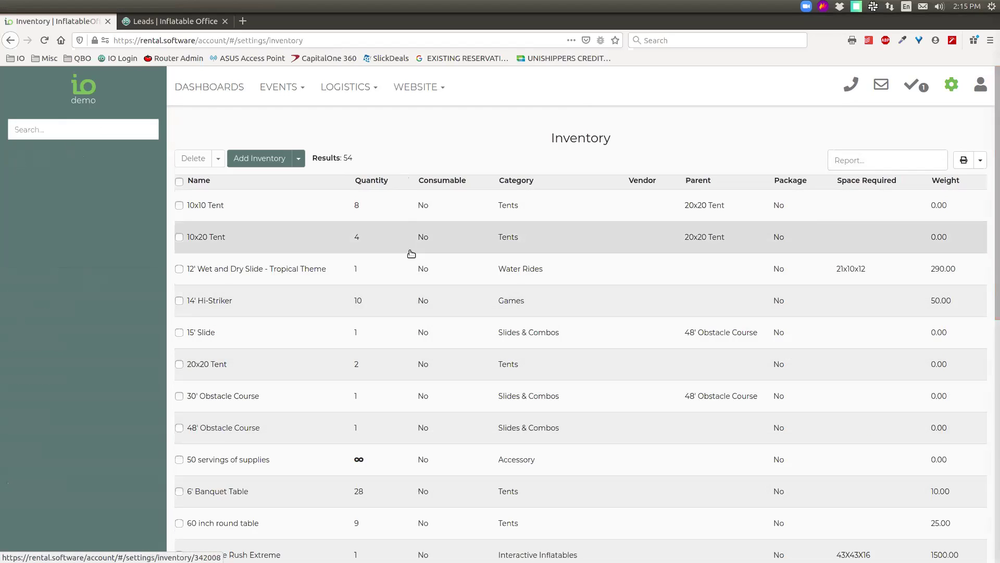
- Reapply the Inactive preset to the inventory list twice, removing it each time to show all active items
{"action": "left_click", "coordinate": [58, 128]}
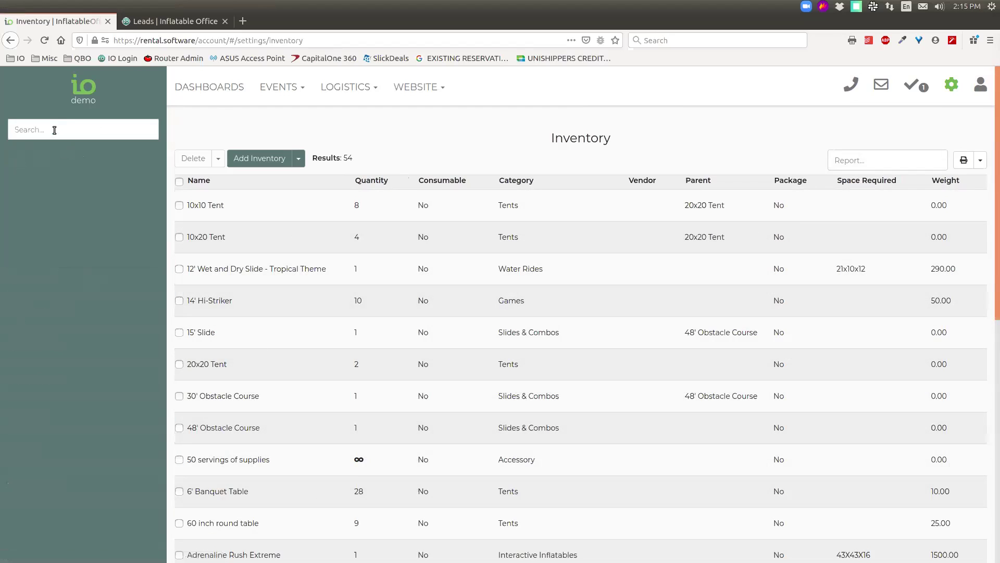
{"action": "left_click", "coordinate": [48, 252]}
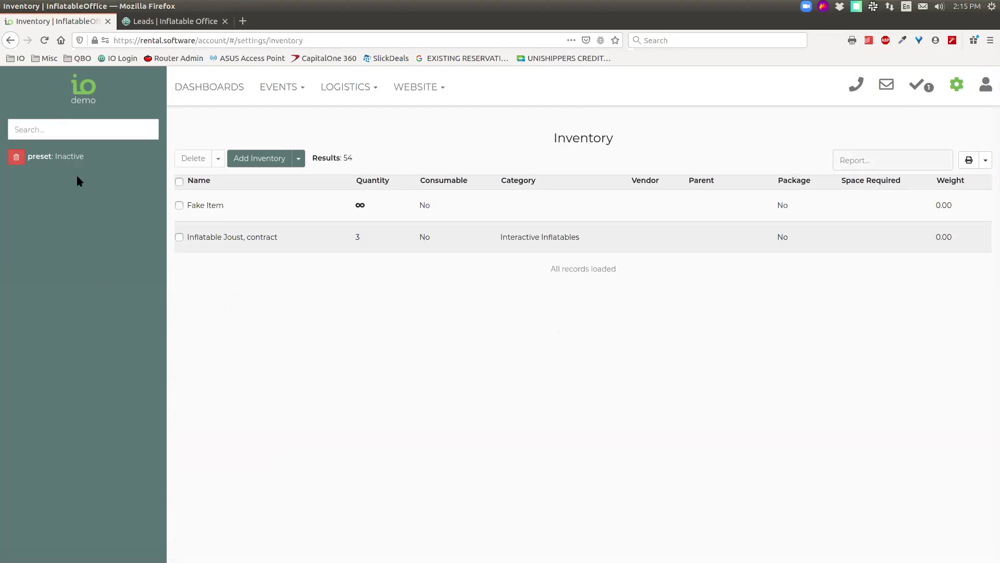
{"action": "left_click", "coordinate": [17, 159]}
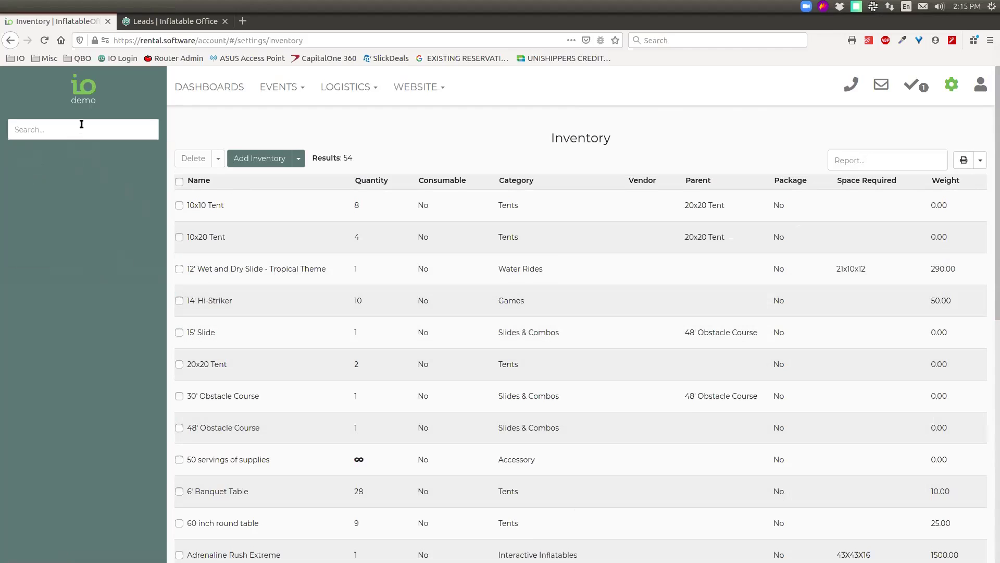
{"action": "left_click", "coordinate": [81, 124]}
{"action": "left_click", "coordinate": [44, 253]}
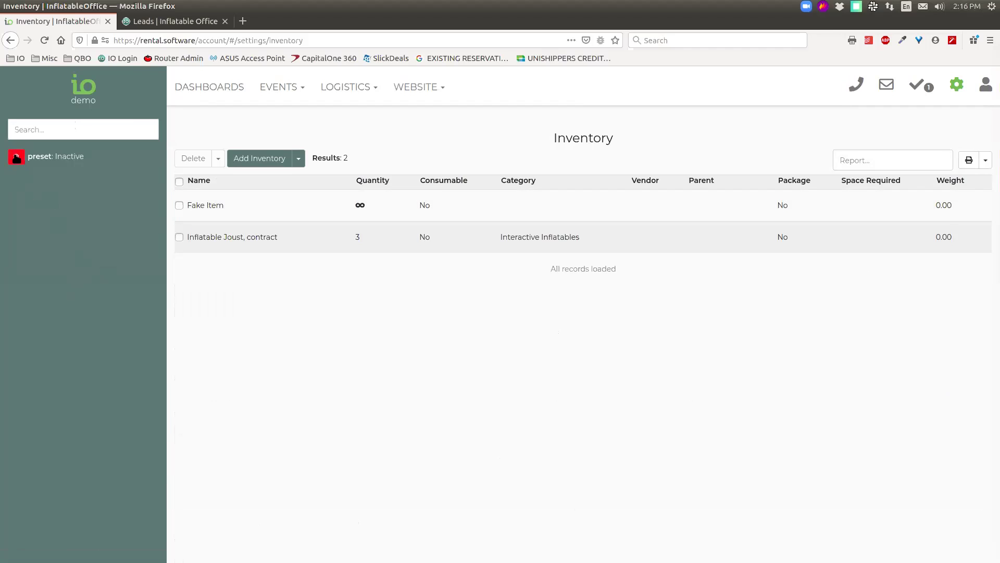
{"action": "left_click", "coordinate": [17, 158]}
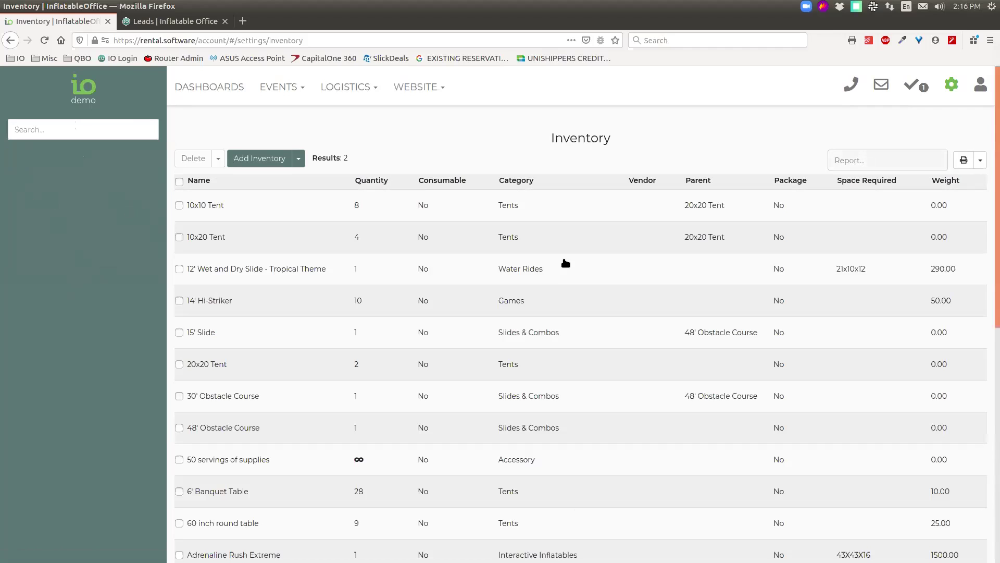
- Examine the advanced settings of the 10x10 Tent item, including its Active option, and close it without saving
{"action": "left_click", "coordinate": [500, 206]}
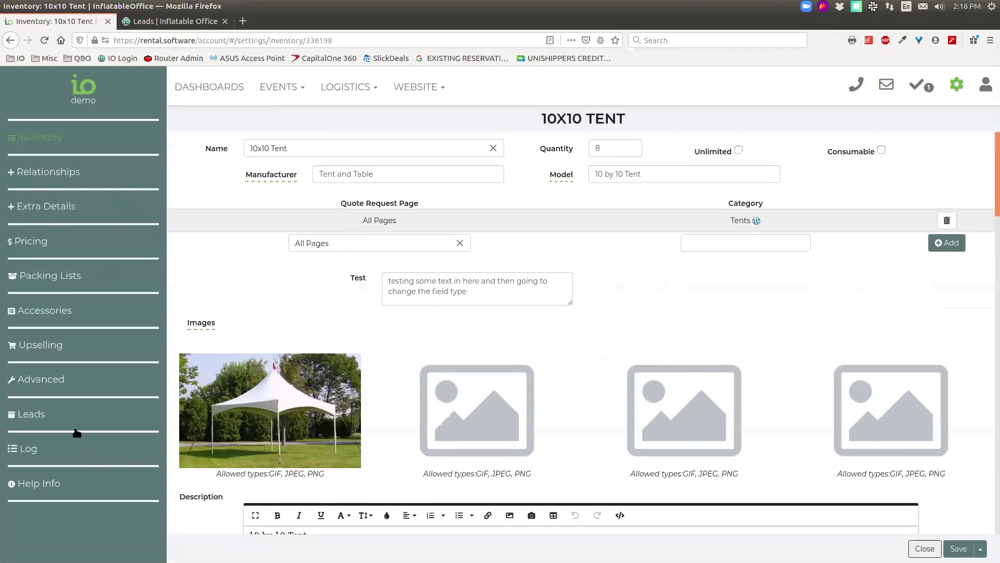
{"action": "left_click", "coordinate": [50, 383]}
{"action": "mouse_move", "coordinate": [284, 233]}
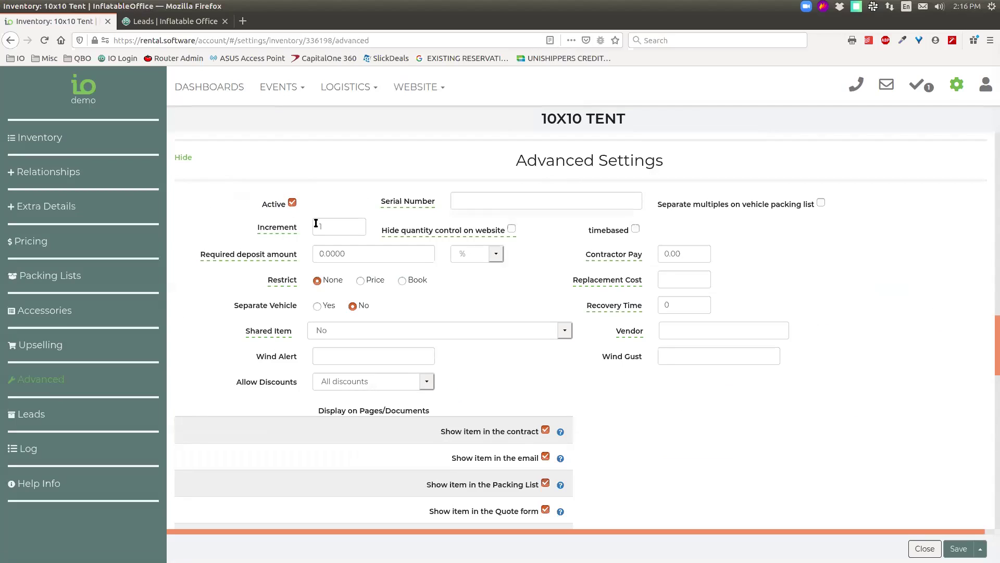
{"action": "left_click", "coordinate": [924, 548]}
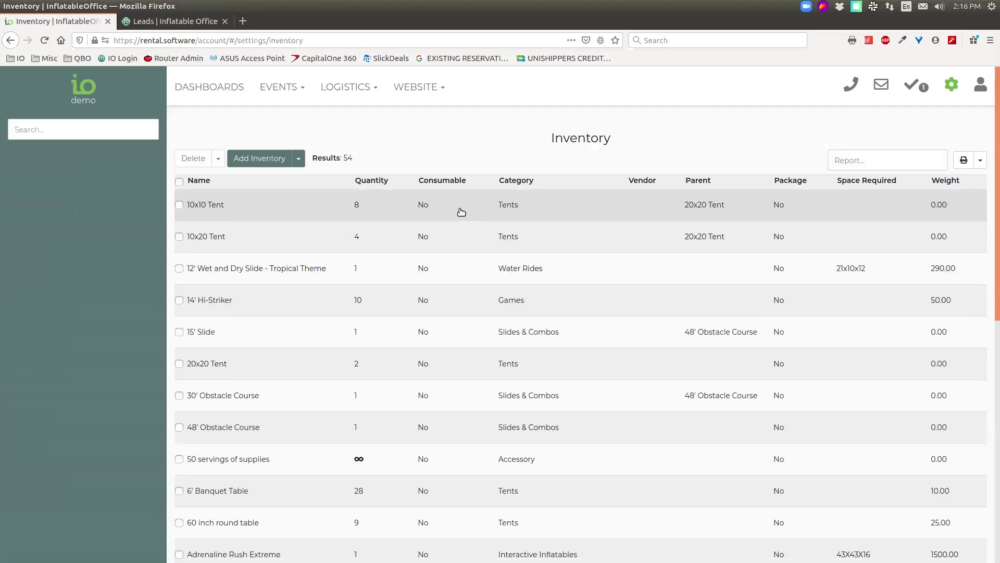
- Reopen the 10x10 Tent item and examine its Test field and the Quote Request Page heading
{"action": "left_click", "coordinate": [460, 207]}
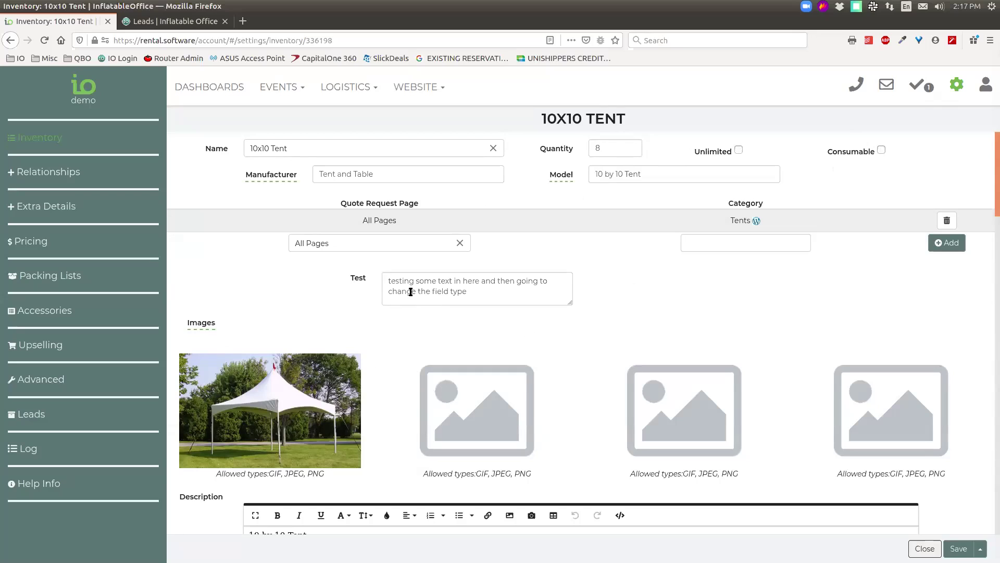
{"action": "left_click_drag", "start_coordinate": [539, 293], "coordinate": [368, 277]}
{"action": "double_click", "coordinate": [353, 278]}
{"action": "left_click", "coordinate": [354, 280]}
{"action": "left_click_drag", "start_coordinate": [521, 292], "coordinate": [345, 278]}
{"action": "double_click", "coordinate": [356, 275]}
{"action": "left_click", "coordinate": [613, 295]}
{"action": "left_click_drag", "start_coordinate": [492, 294], "coordinate": [387, 278]}
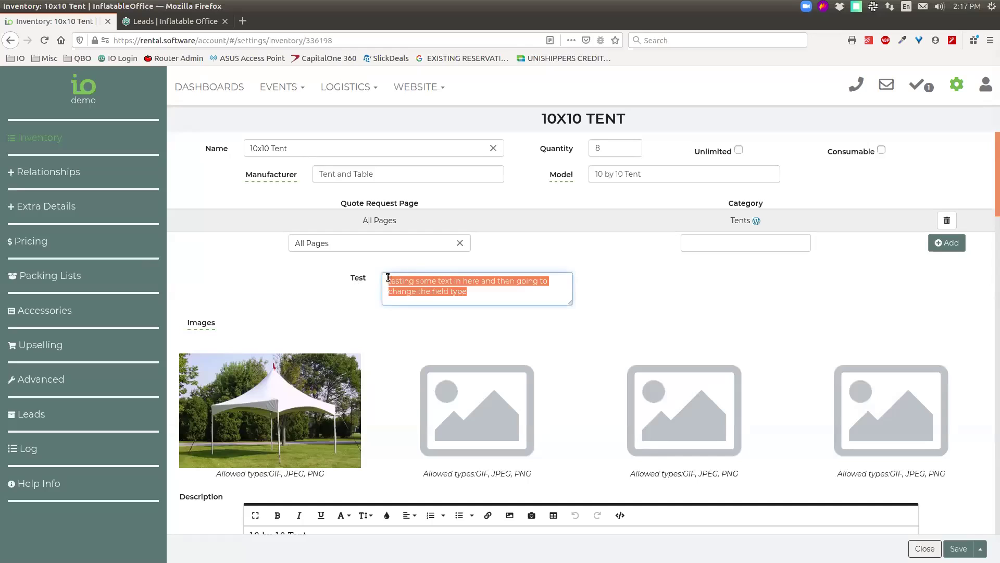
{"action": "double_click", "coordinate": [360, 279]}
{"action": "left_click", "coordinate": [472, 293]}
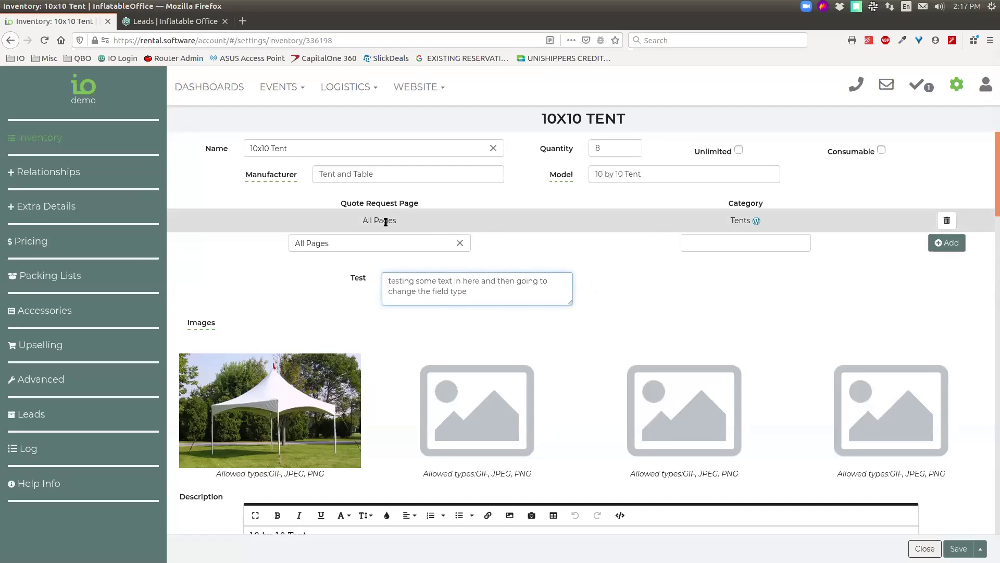
{"action": "left_click_drag", "start_coordinate": [340, 203], "coordinate": [421, 203]}
{"action": "left_click_drag", "start_coordinate": [341, 203], "coordinate": [421, 203]}
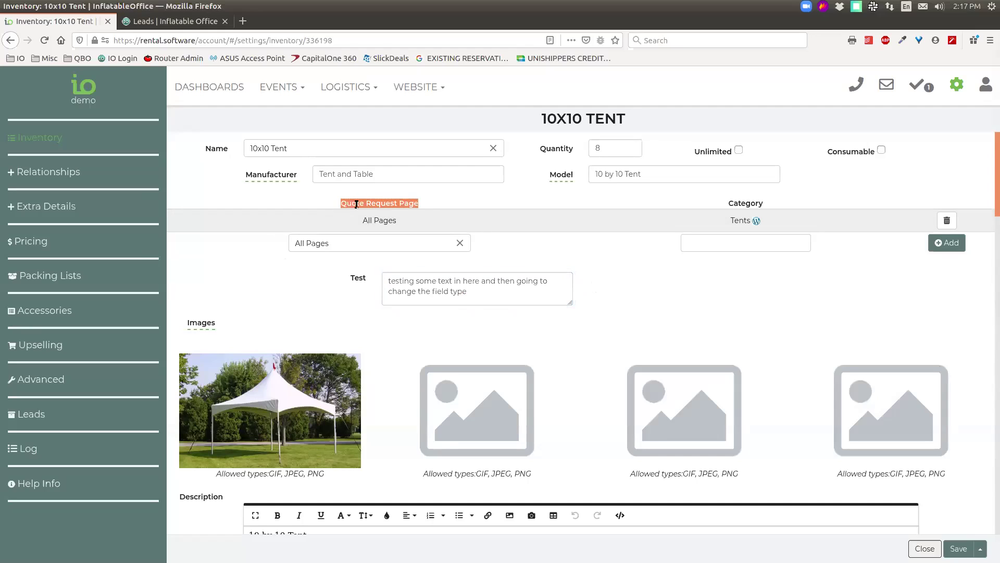
- Choose the Demo Rentals LLC quote request page and the Interactive Inflatables category in the new assignment row
{"action": "left_click_drag", "start_coordinate": [343, 203], "coordinate": [421, 204]}
{"action": "left_click", "coordinate": [453, 199]}
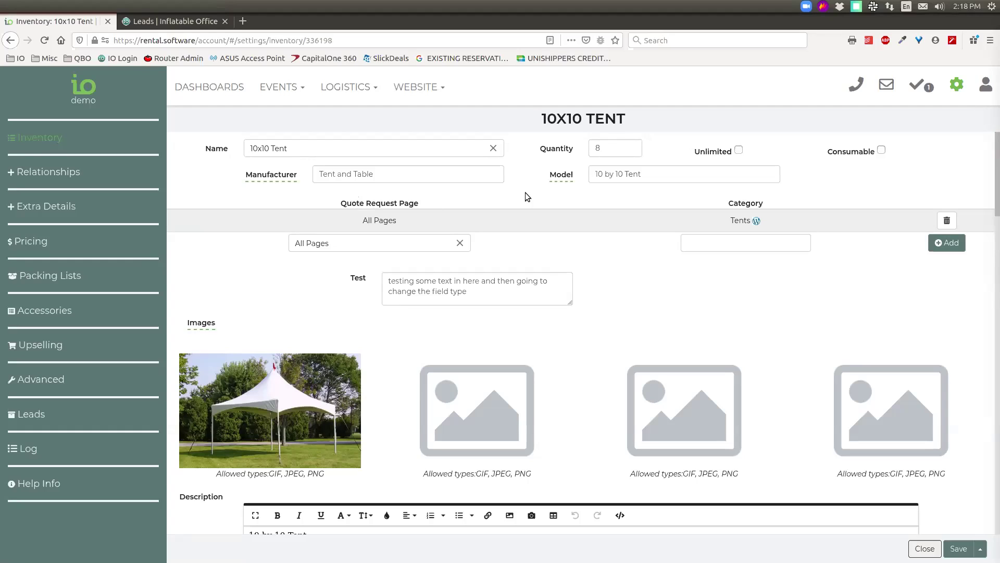
{"action": "left_click", "coordinate": [460, 242]}
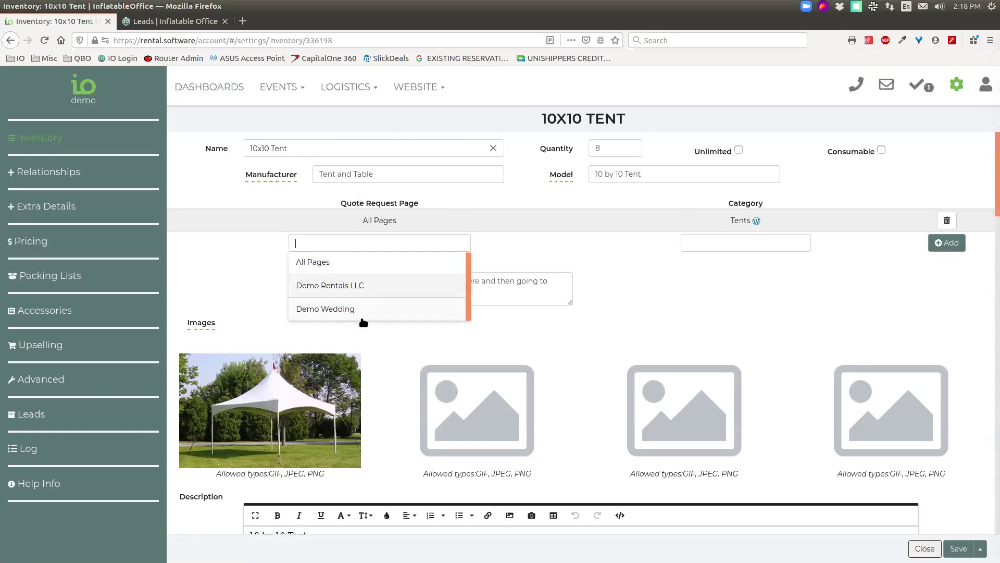
{"action": "left_click", "coordinate": [374, 294]}
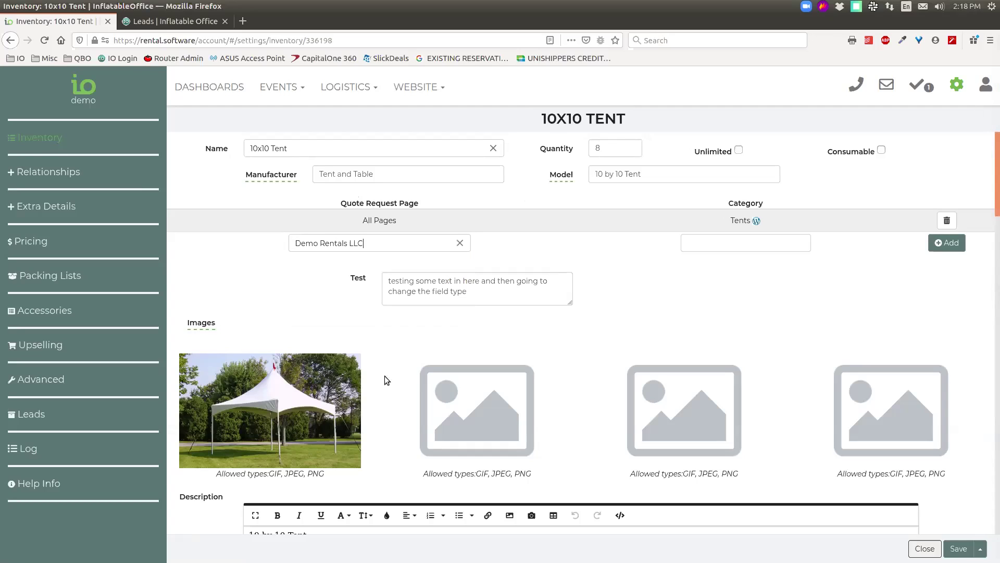
{"action": "left_click", "coordinate": [764, 244]}
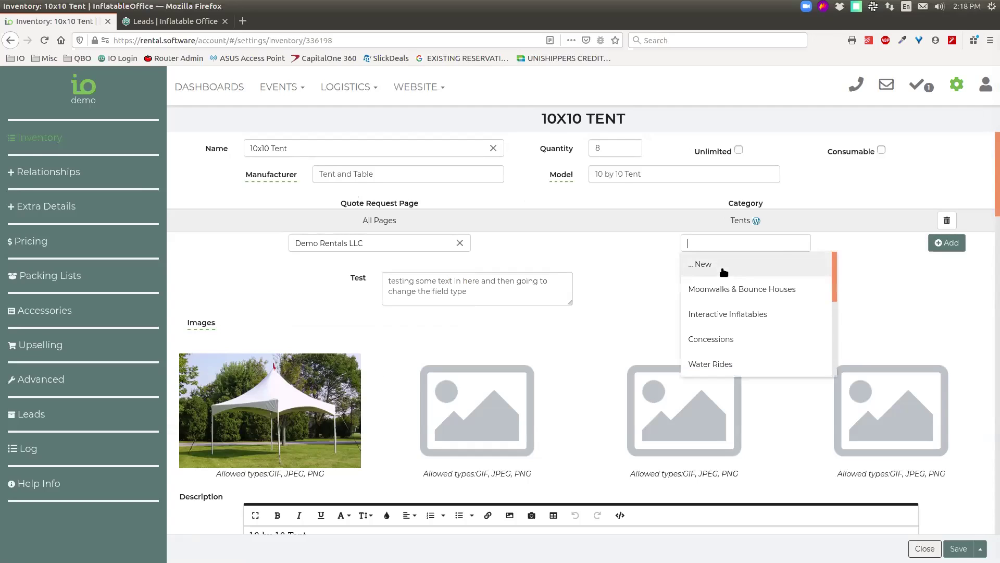
{"action": "left_click", "coordinate": [728, 319]}
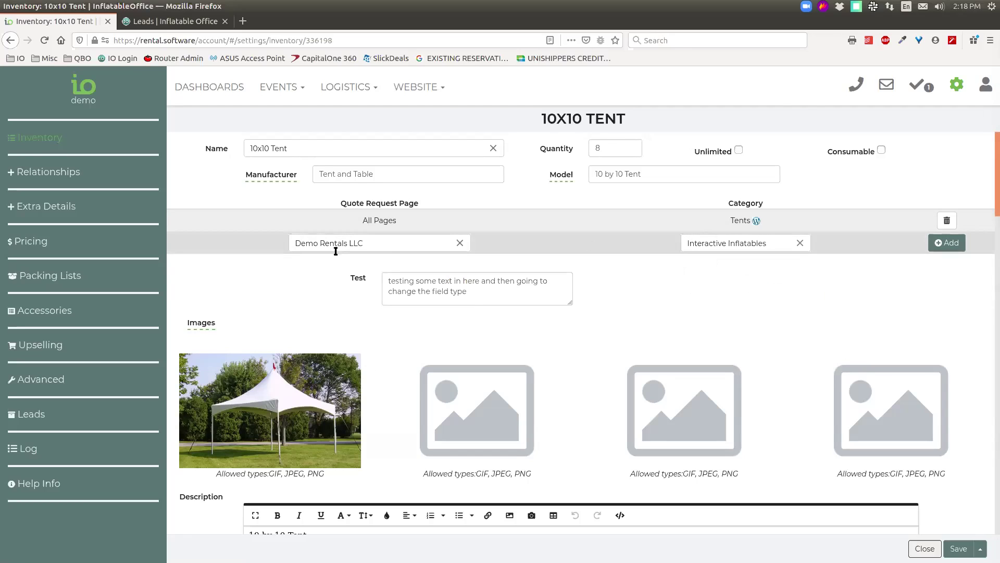
- Add an Interactive Inflatables category assignment for All Pages to the tent and remove that assignment again
{"action": "left_click", "coordinate": [461, 244]}
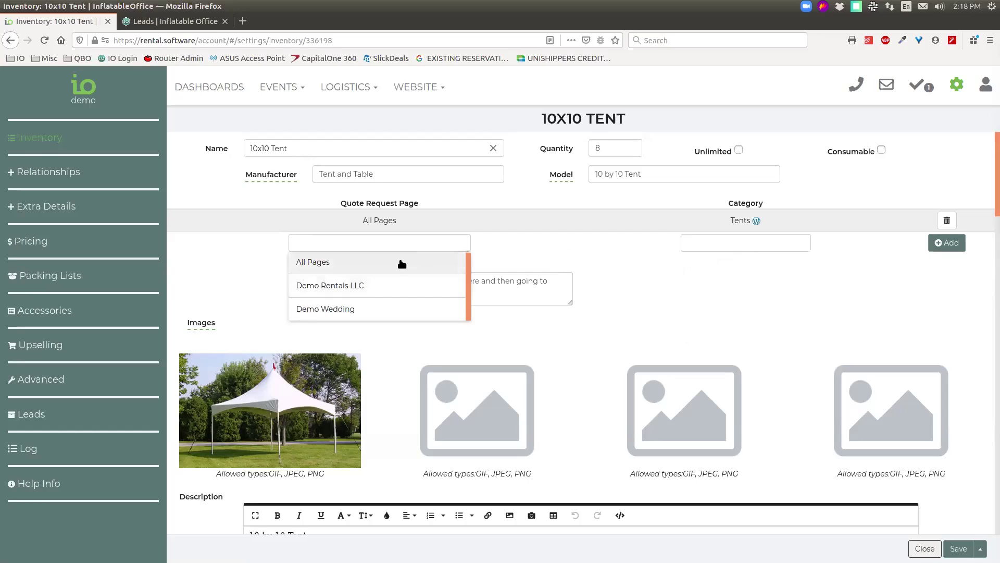
{"action": "left_click", "coordinate": [402, 262]}
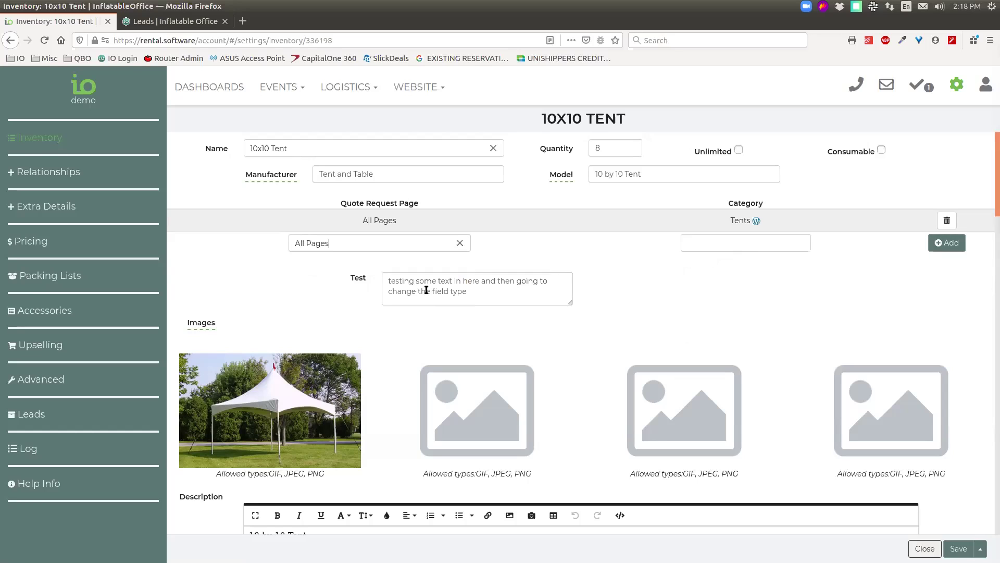
{"action": "left_click", "coordinate": [723, 241]}
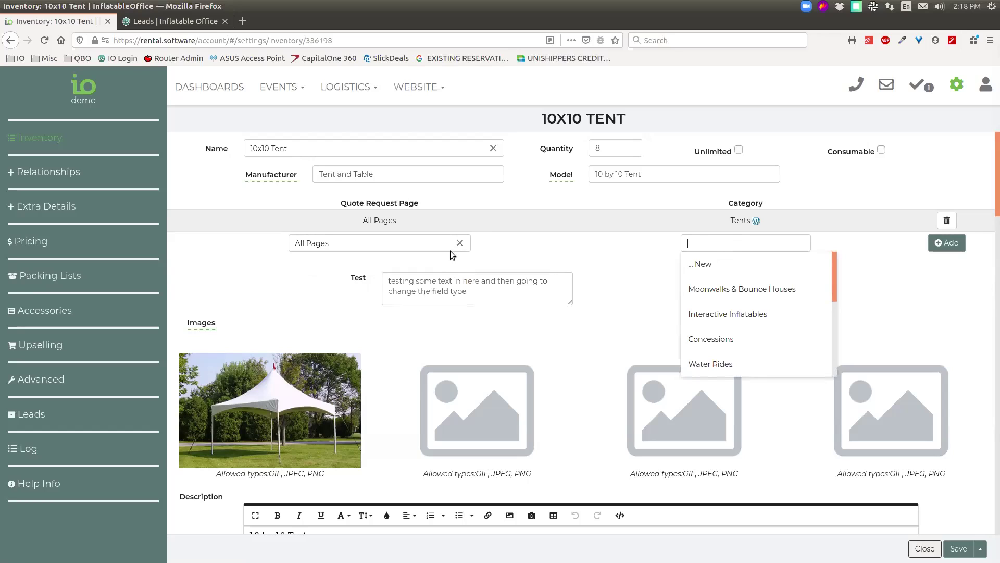
{"action": "left_click", "coordinate": [745, 315]}
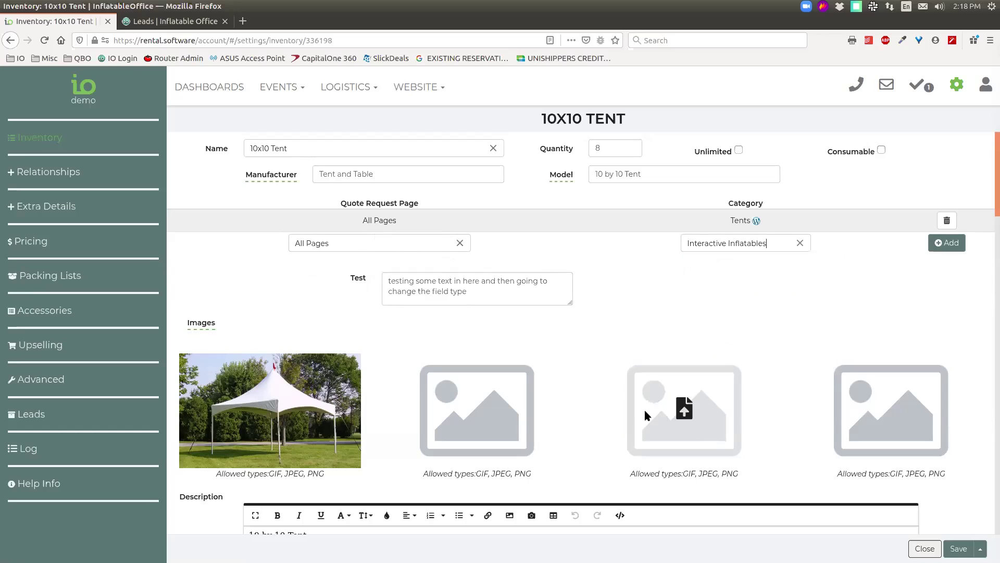
{"action": "left_click", "coordinate": [942, 246]}
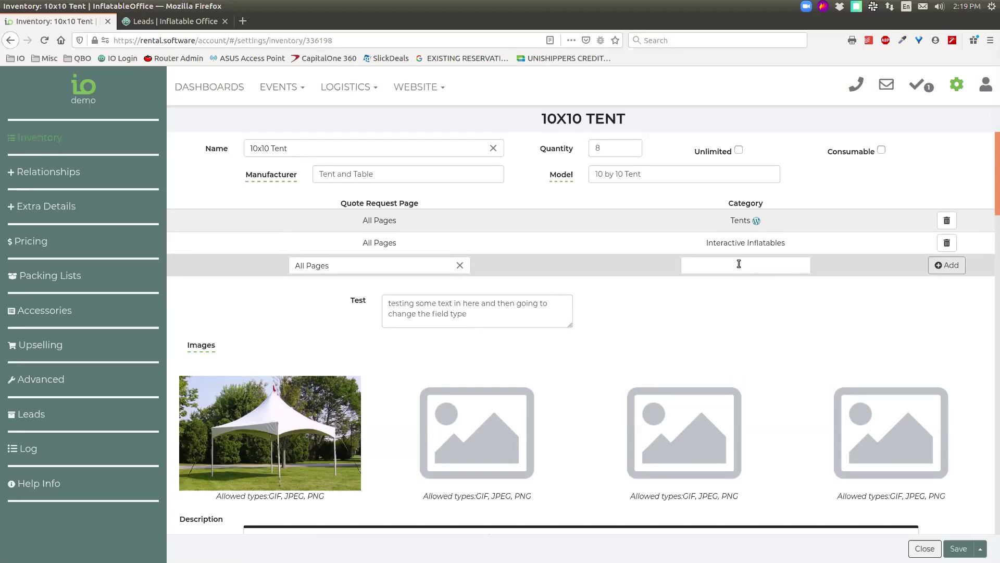
{"action": "left_click", "coordinate": [947, 244]}
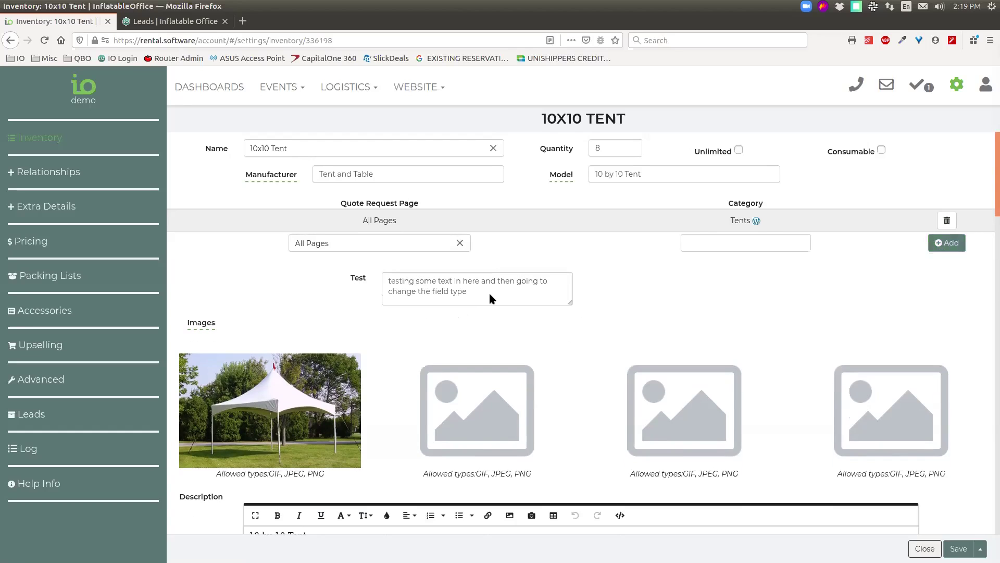
- Examine the tent's images, description, staff, volunteer, electric, set up time and tear down time fields
{"action": "scroll", "coordinate": [558, 257], "scroll_direction": "down", "scroll_amount": 3}
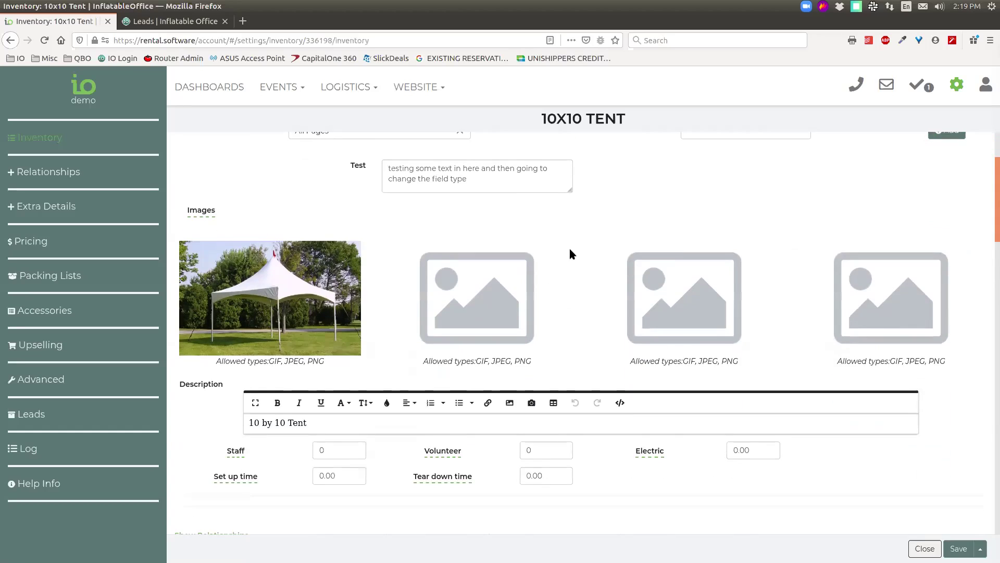
{"action": "scroll", "coordinate": [540, 217], "scroll_direction": "down", "scroll_amount": 1}
{"action": "scroll", "coordinate": [539, 218], "scroll_direction": "up", "scroll_amount": 1}
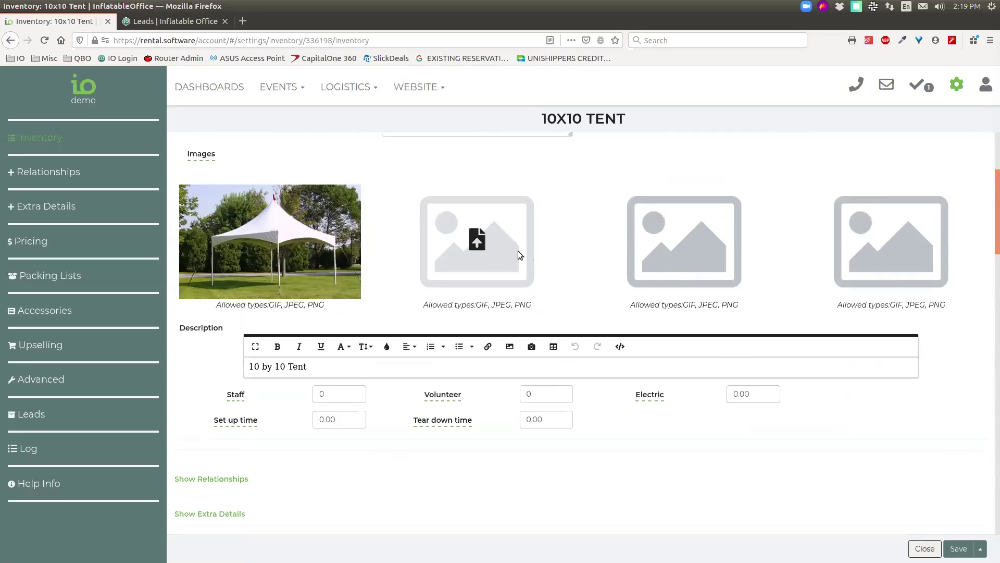
{"action": "mouse_move", "coordinate": [280, 264]}
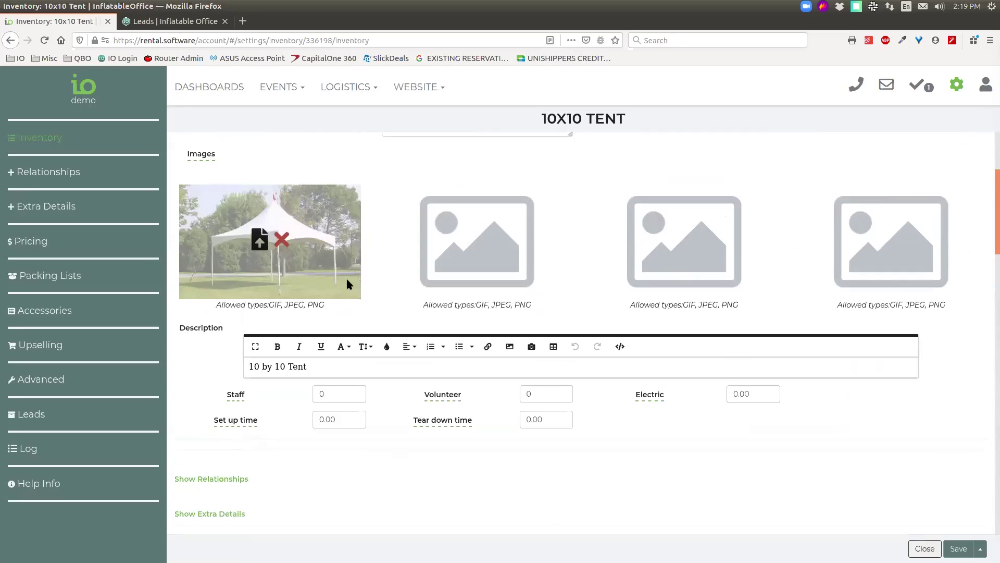
{"action": "scroll", "coordinate": [388, 289], "scroll_direction": "down", "scroll_amount": 2}
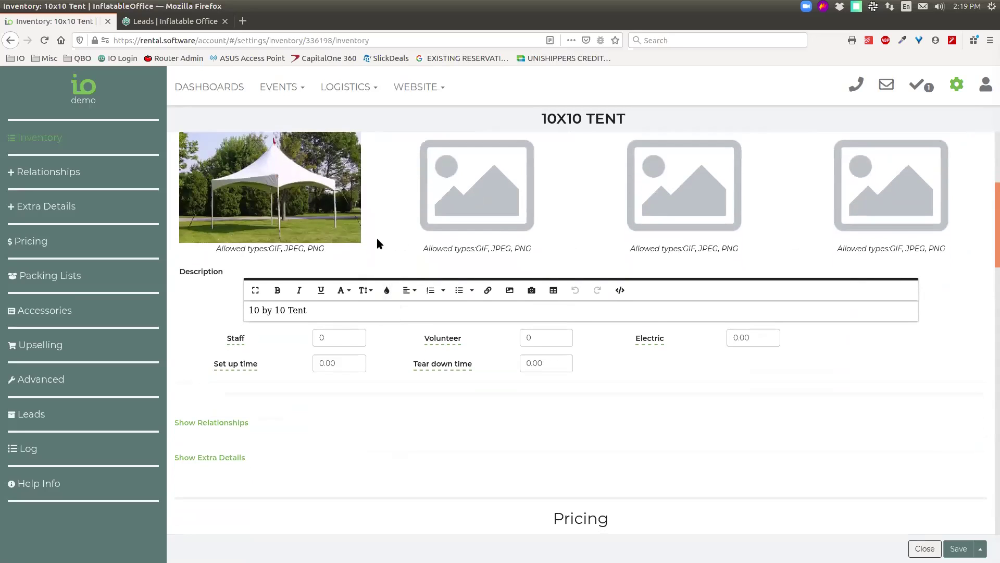
{"action": "scroll", "coordinate": [376, 237], "scroll_direction": "down", "scroll_amount": 1}
{"action": "scroll", "coordinate": [443, 378], "scroll_direction": "up", "scroll_amount": 1}
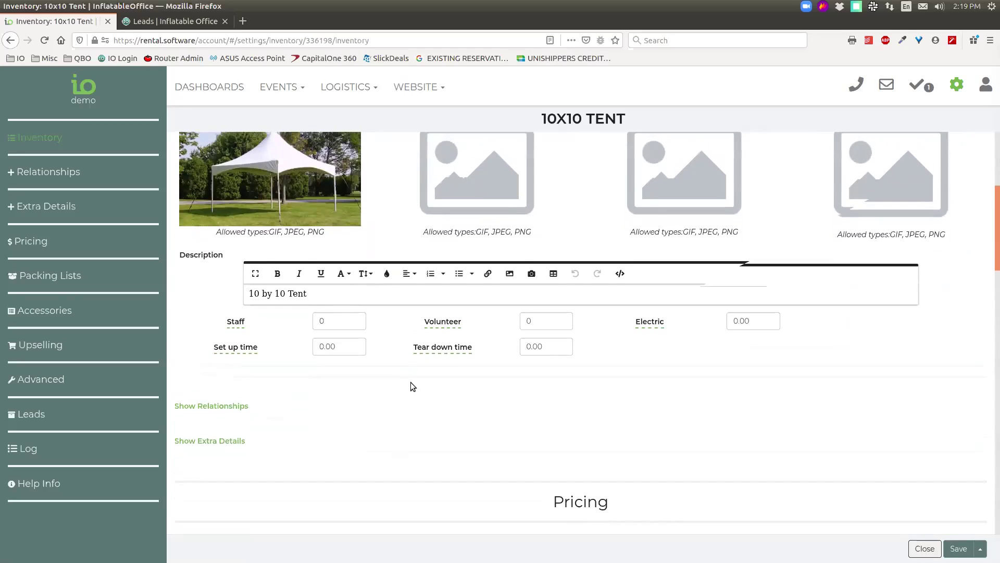
{"action": "mouse_move", "coordinate": [275, 219]}
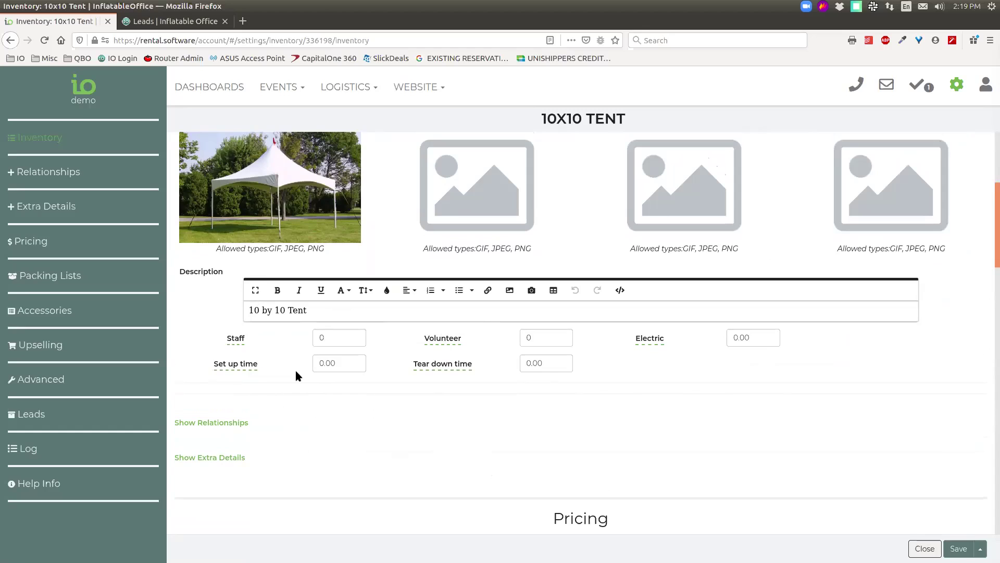
{"action": "scroll", "coordinate": [295, 375], "scroll_direction": "down", "scroll_amount": 3}
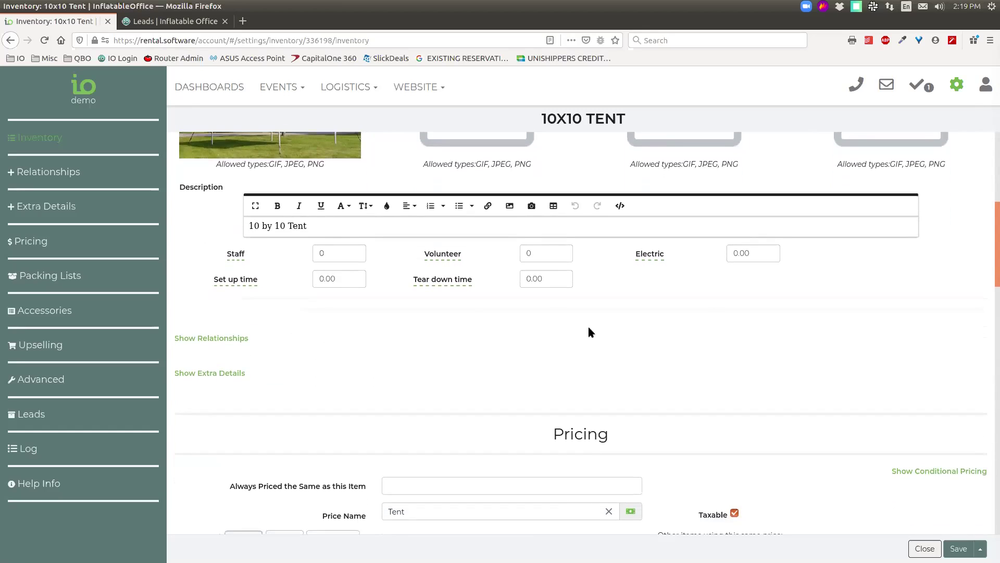
{"action": "scroll", "coordinate": [511, 367], "scroll_direction": "up", "scroll_amount": 3}
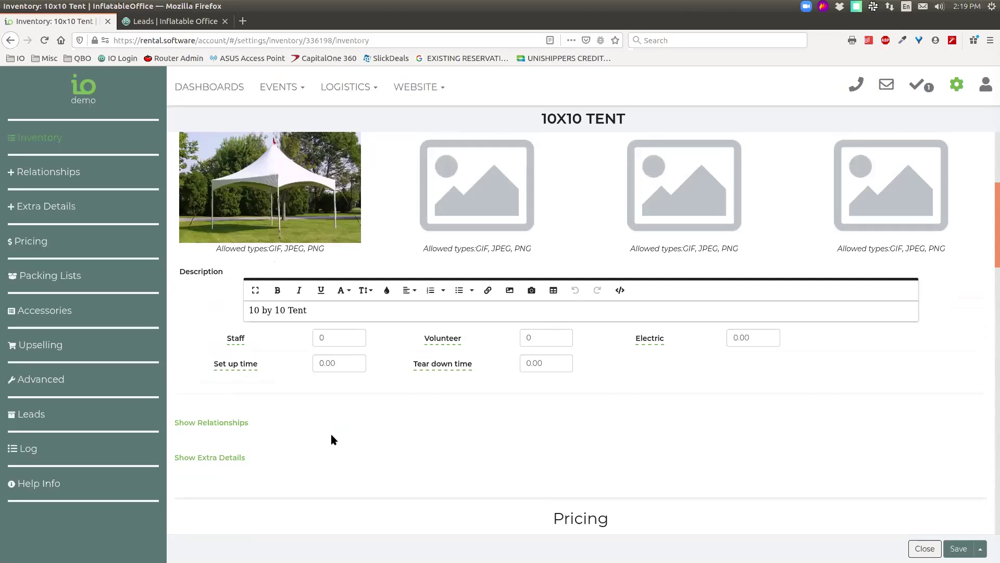
- Show the tent's Relationships section and compare its related items with the tent's Quantity field
{"action": "left_click", "coordinate": [213, 423]}
{"action": "scroll", "coordinate": [359, 392], "scroll_direction": "down", "scroll_amount": 6}
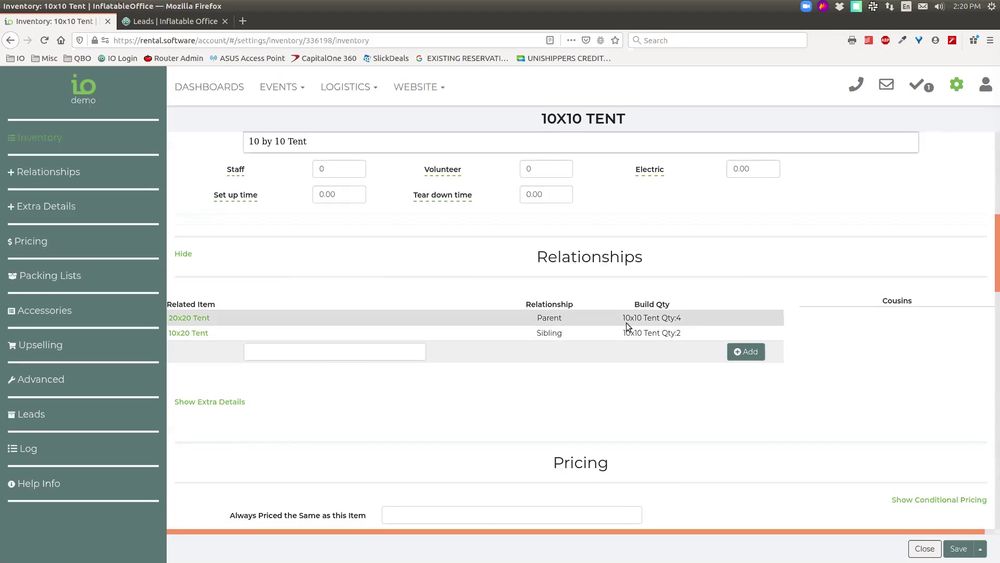
{"action": "scroll", "coordinate": [568, 313], "scroll_direction": "up", "scroll_amount": 5}
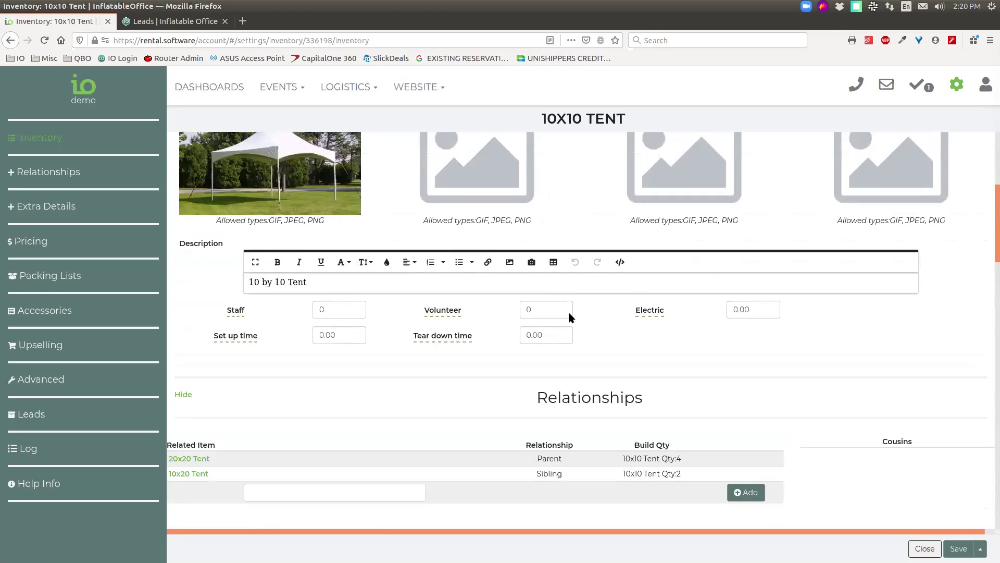
{"action": "scroll", "coordinate": [558, 292], "scroll_direction": "up", "scroll_amount": 2}
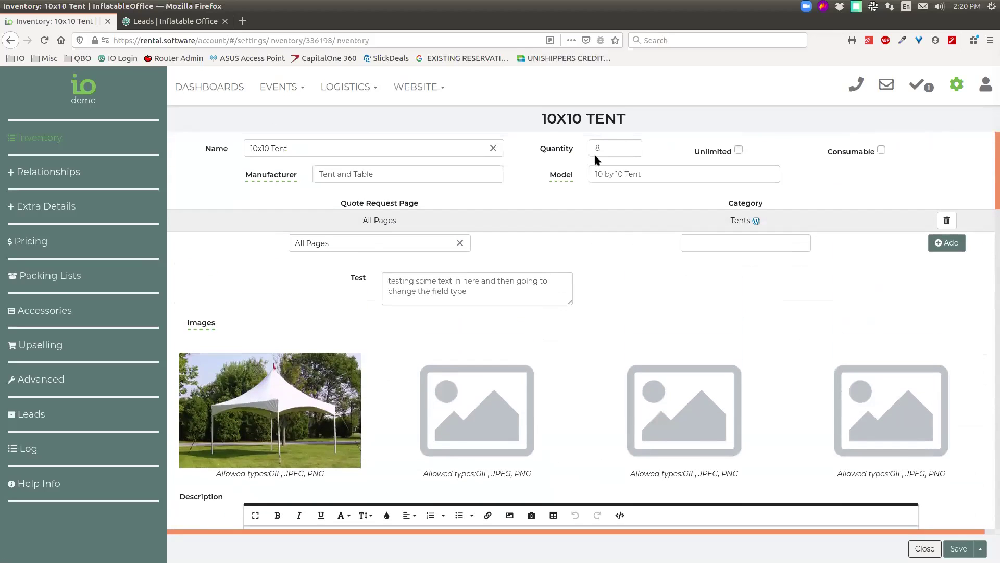
{"action": "scroll", "coordinate": [595, 347], "scroll_direction": "down", "scroll_amount": 5}
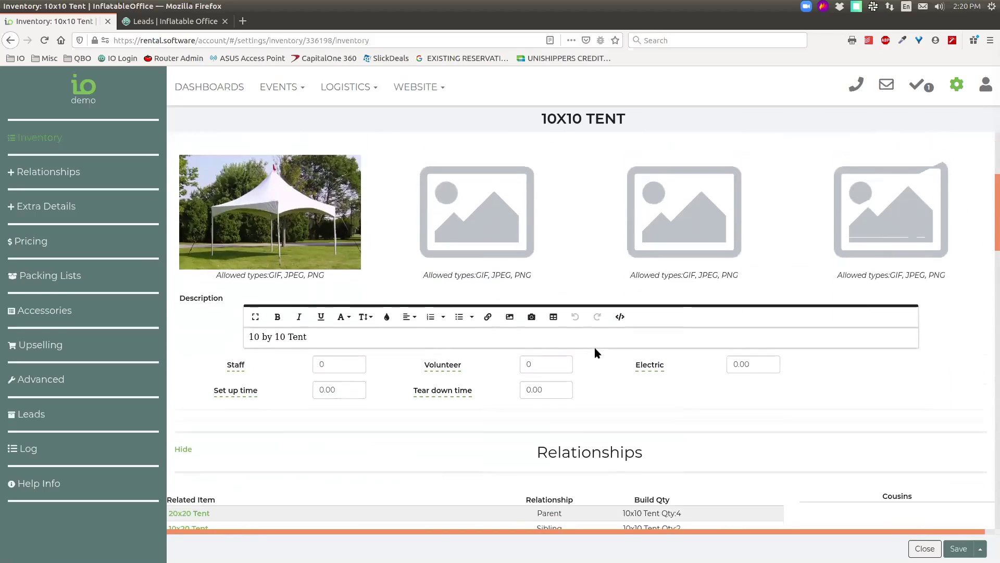
{"action": "scroll", "coordinate": [645, 319], "scroll_direction": "down", "scroll_amount": 2}
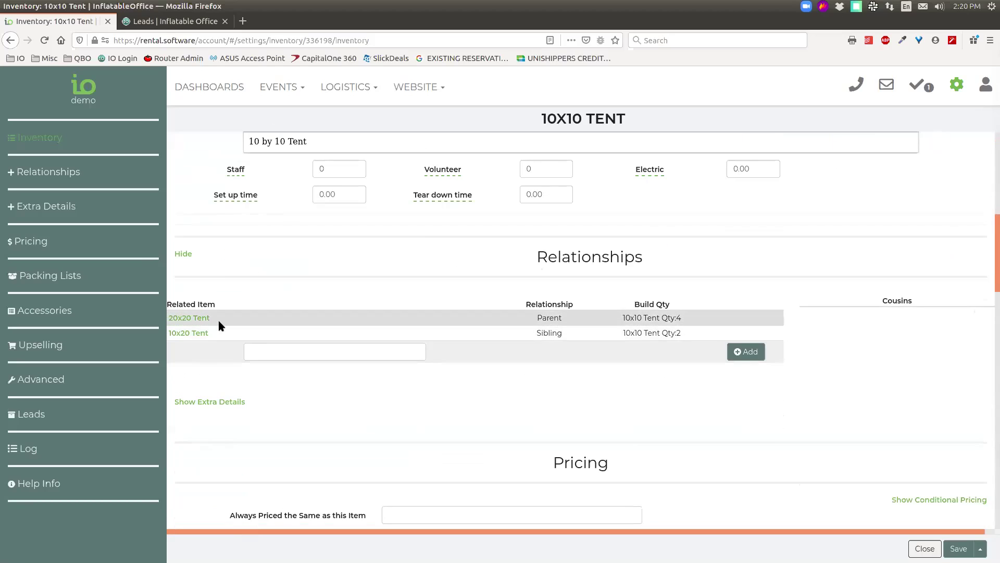
- Examine the build quantities listed for the related 20x20 Tent and 10x20 Tent
{"action": "left_click_drag", "start_coordinate": [683, 319], "coordinate": [675, 320]}
{"action": "left_click", "coordinate": [679, 318]}
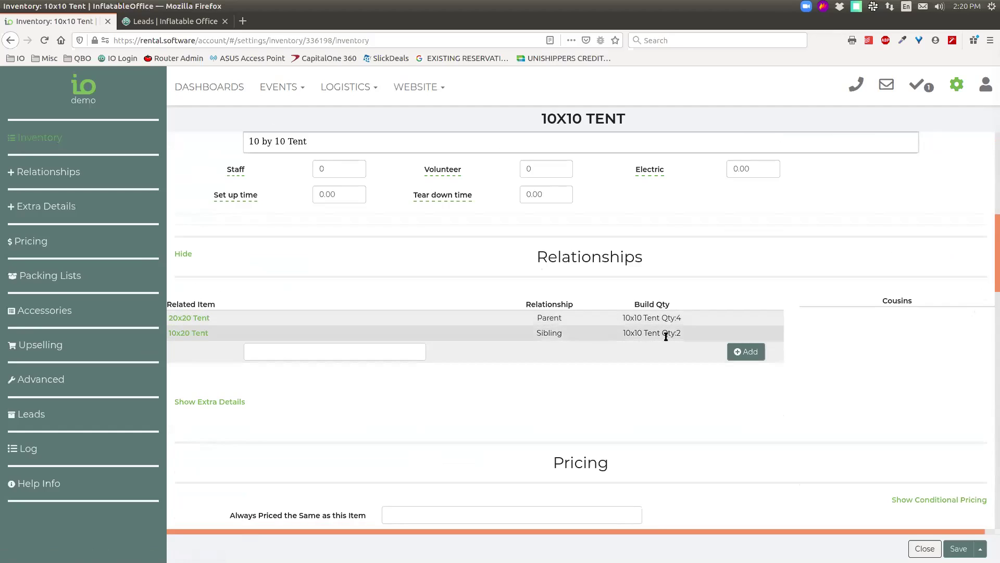
{"action": "left_click_drag", "start_coordinate": [680, 333], "coordinate": [629, 336]}
{"action": "left_click", "coordinate": [602, 344]}
- Find "slide" items, add 12' Wet and Dry Slide - Tropical Theme as a related item, and remove it again
{"action": "left_click", "coordinate": [394, 354]}
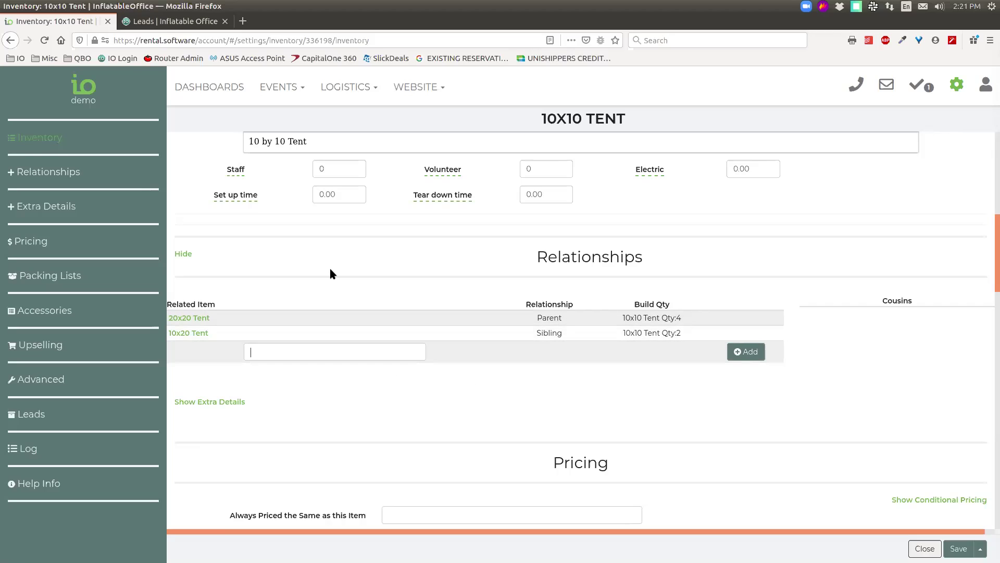
{"action": "type", "text": "slide"}
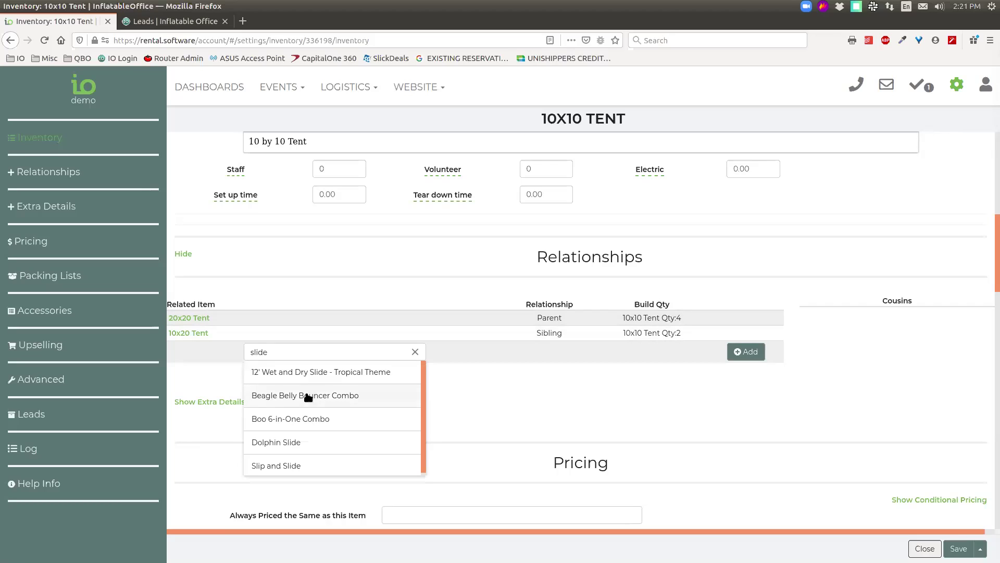
{"action": "left_click", "coordinate": [324, 373]}
{"action": "left_click", "coordinate": [740, 352]}
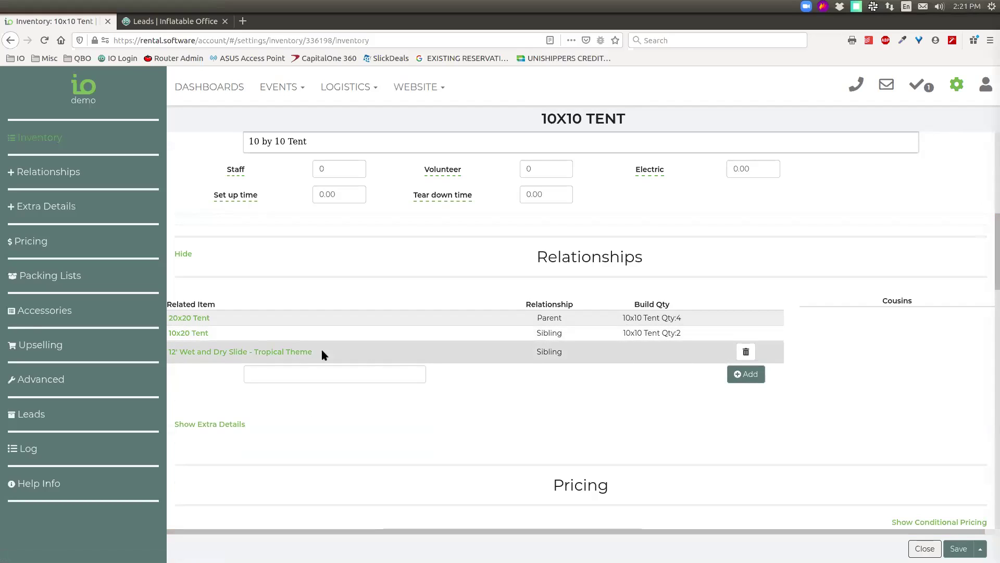
{"action": "left_click", "coordinate": [746, 351]}
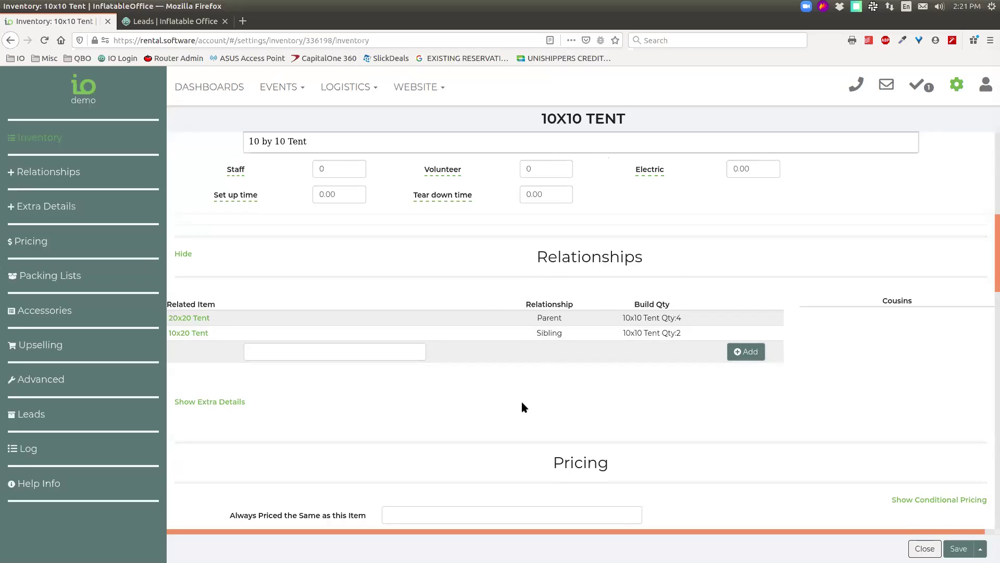
- Examine how the 10x10 Tent relates to the 20x20 Tent and 10x20 Tent through the Parent and Sibling relationship types
{"action": "scroll", "coordinate": [524, 407], "scroll_direction": "up", "scroll_amount": 2}
{"action": "left_click_drag", "start_coordinate": [630, 115], "coordinate": [539, 118]}
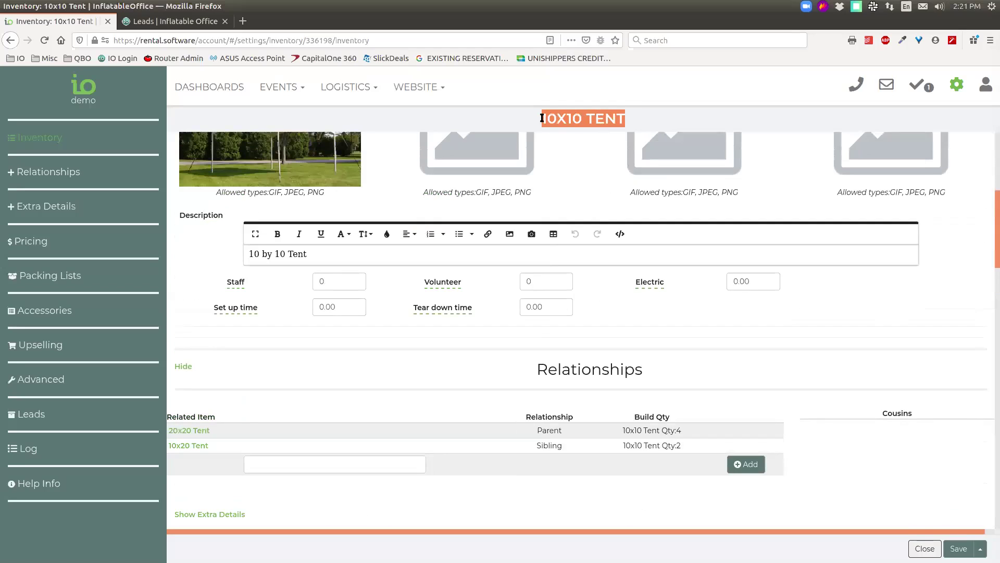
{"action": "left_click", "coordinate": [308, 417]}
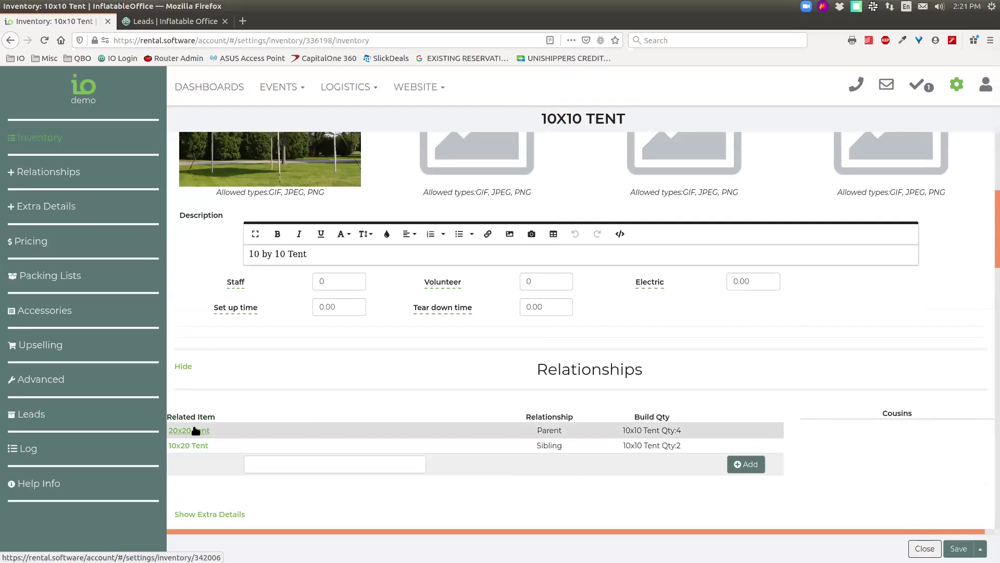
{"action": "scroll", "coordinate": [487, 352], "scroll_direction": "down", "scroll_amount": 2}
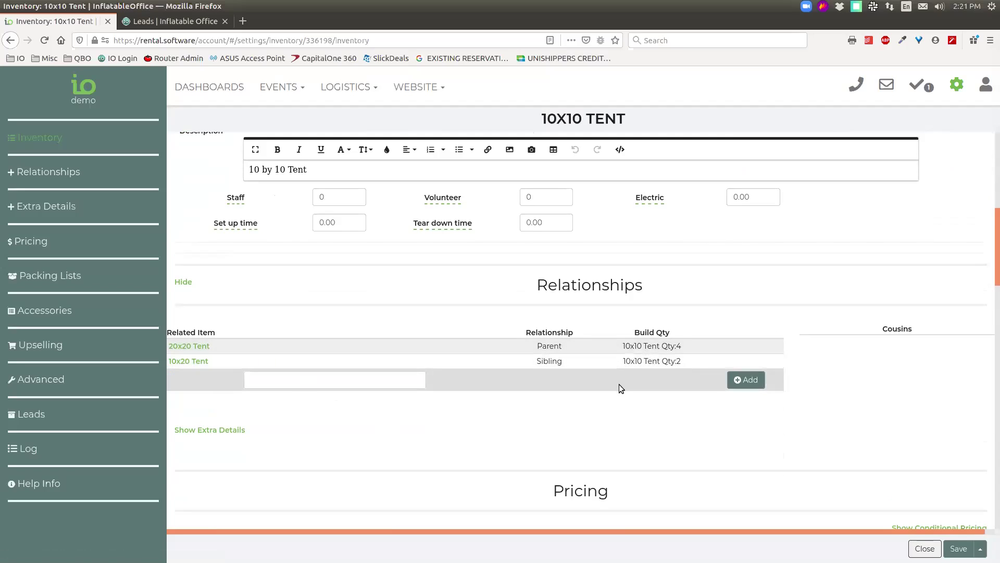
{"action": "double_click", "coordinate": [547, 345]}
{"action": "double_click", "coordinate": [547, 361]}
{"action": "double_click", "coordinate": [546, 346]}
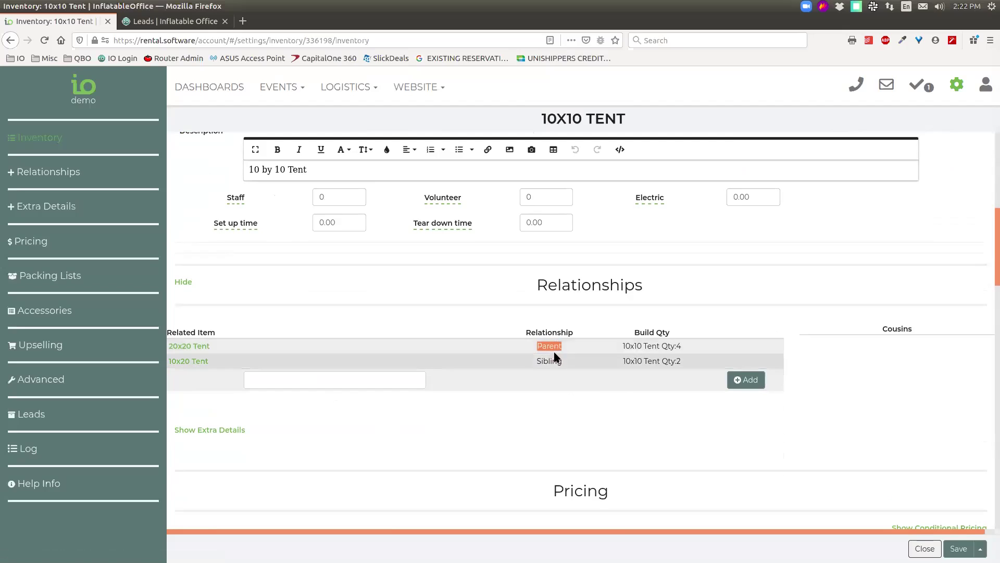
{"action": "double_click", "coordinate": [548, 360]}
- Examine the Cousins column of the Relationships section and the build quantity of the 20x20 Tent
{"action": "left_click", "coordinate": [886, 359]}
{"action": "double_click", "coordinate": [890, 330]}
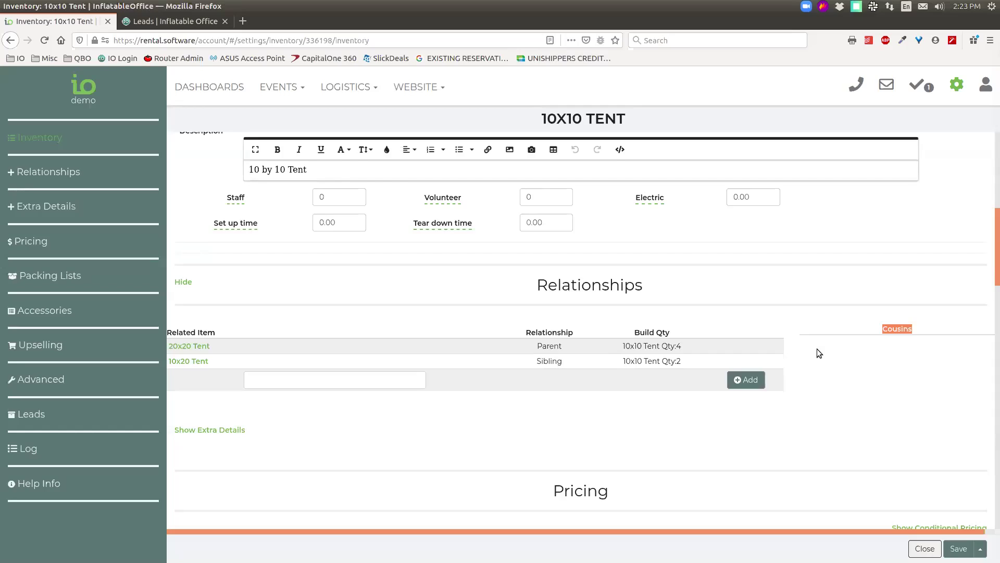
{"action": "left_click", "coordinate": [805, 328]}
{"action": "double_click", "coordinate": [679, 346]}
{"action": "scroll", "coordinate": [566, 320], "scroll_direction": "down", "scroll_amount": 3}
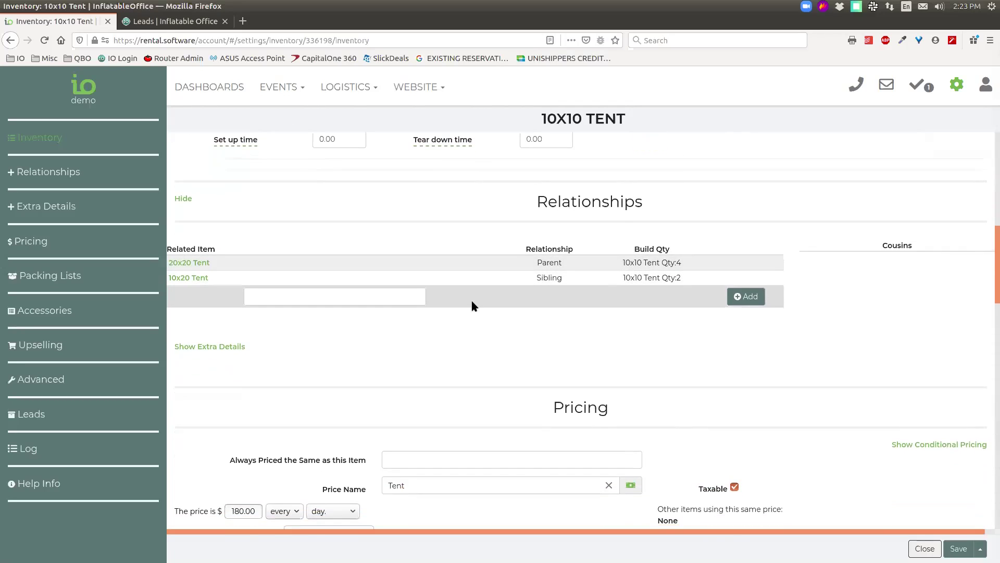
- Show the Extra Details section of the 10x10 Tent and examine its fields, including the page title
{"action": "left_click", "coordinate": [229, 289]}
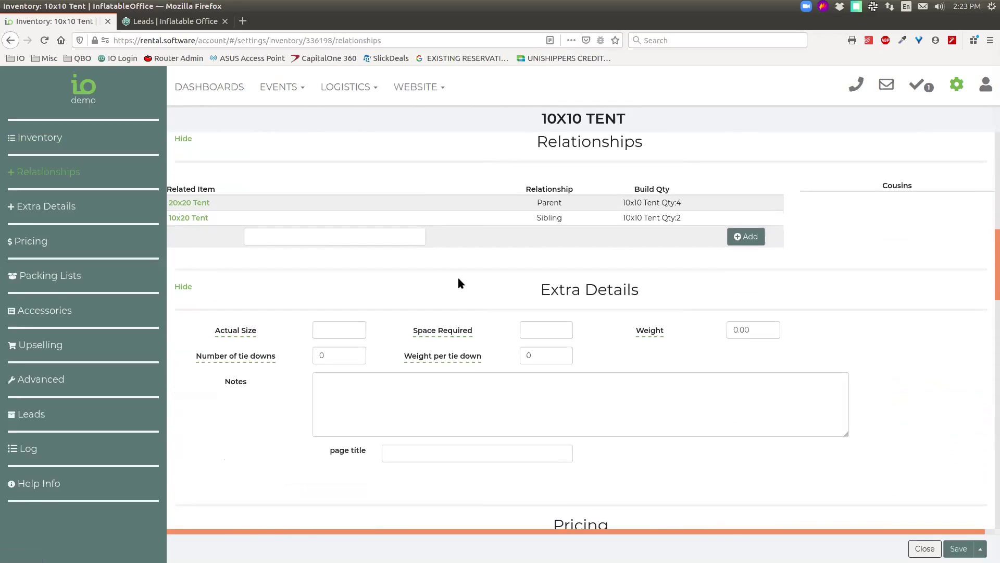
{"action": "scroll", "coordinate": [457, 281], "scroll_direction": "down", "scroll_amount": 2}
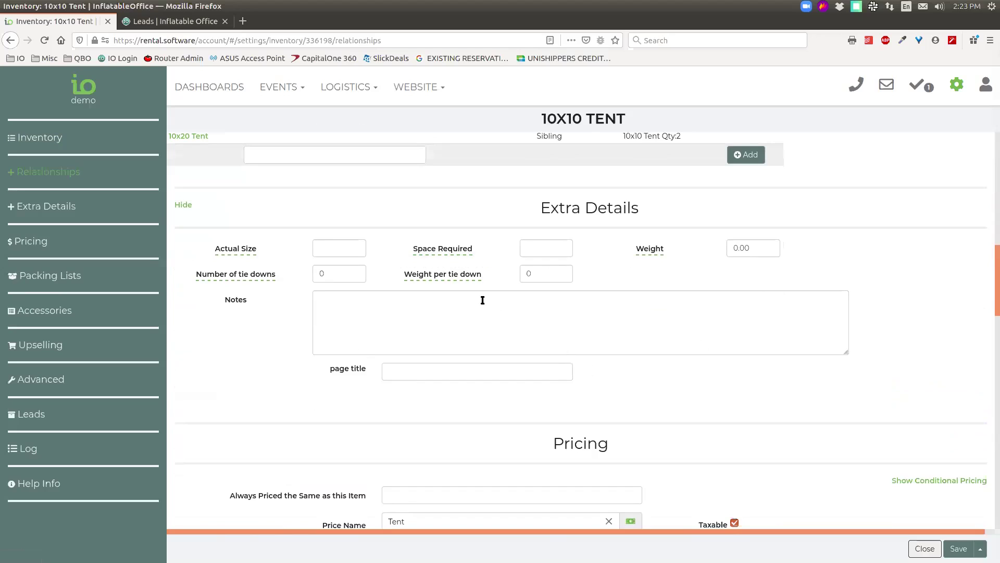
{"action": "scroll", "coordinate": [557, 324], "scroll_direction": "down", "scroll_amount": 2}
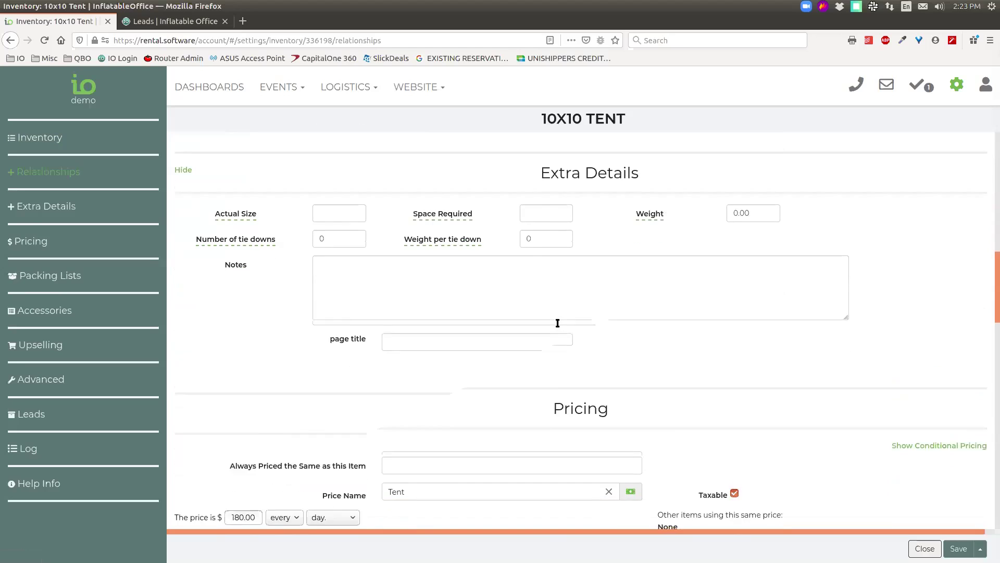
{"action": "left_click_drag", "start_coordinate": [366, 310], "coordinate": [323, 310]}
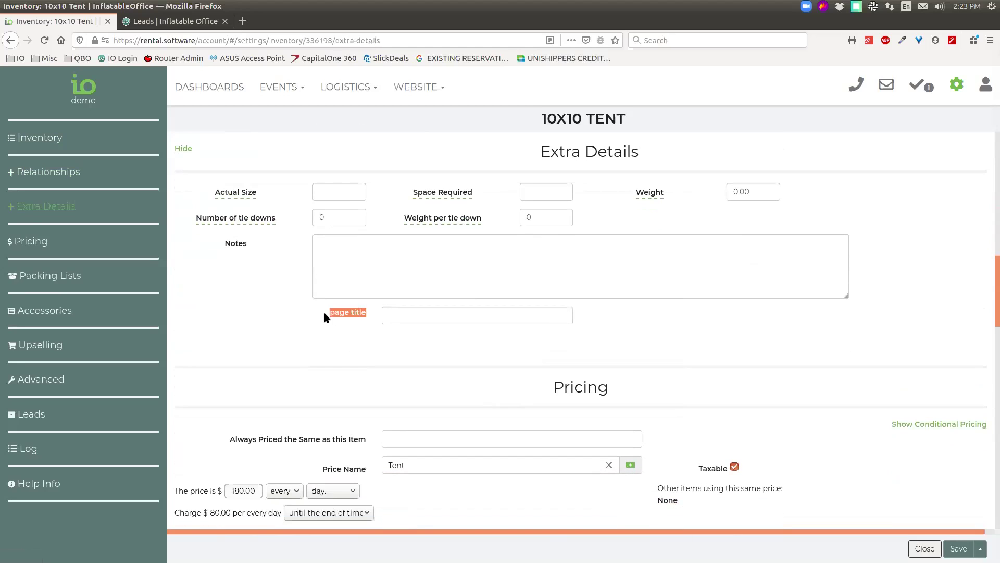
{"action": "left_click", "coordinate": [475, 314]}
- Look up "water" items in Always Priced the Same as this Item under Pricing, and clear the field again
{"action": "scroll", "coordinate": [383, 386], "scroll_direction": "down", "scroll_amount": 3}
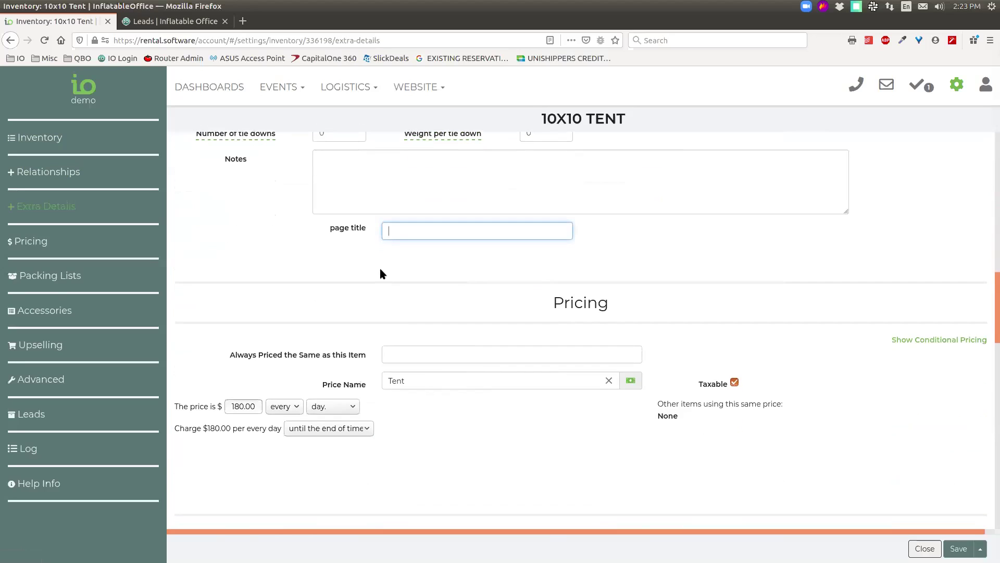
{"action": "scroll", "coordinate": [307, 267], "scroll_direction": "down", "scroll_amount": 3}
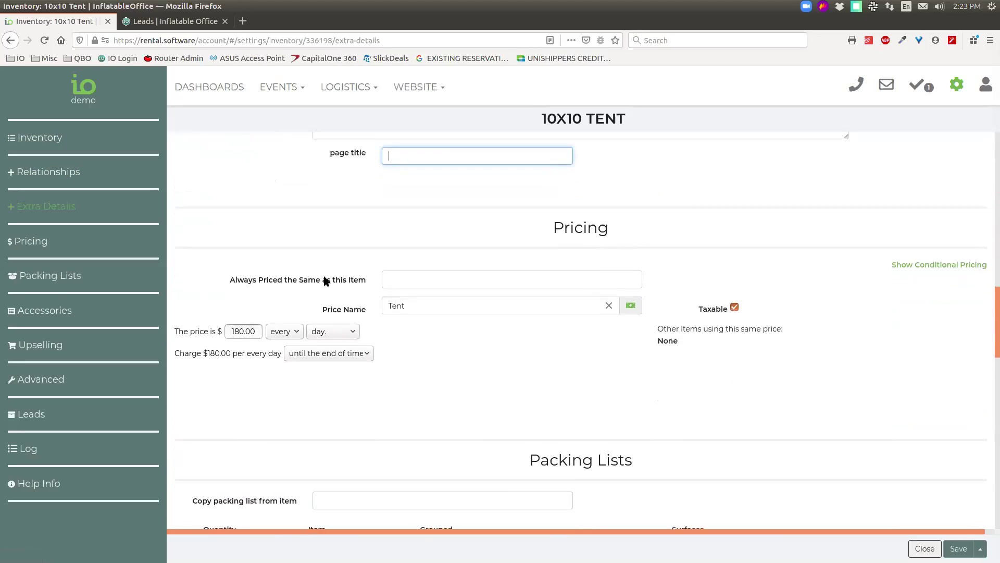
{"action": "scroll", "coordinate": [331, 275], "scroll_direction": "down", "scroll_amount": 1}
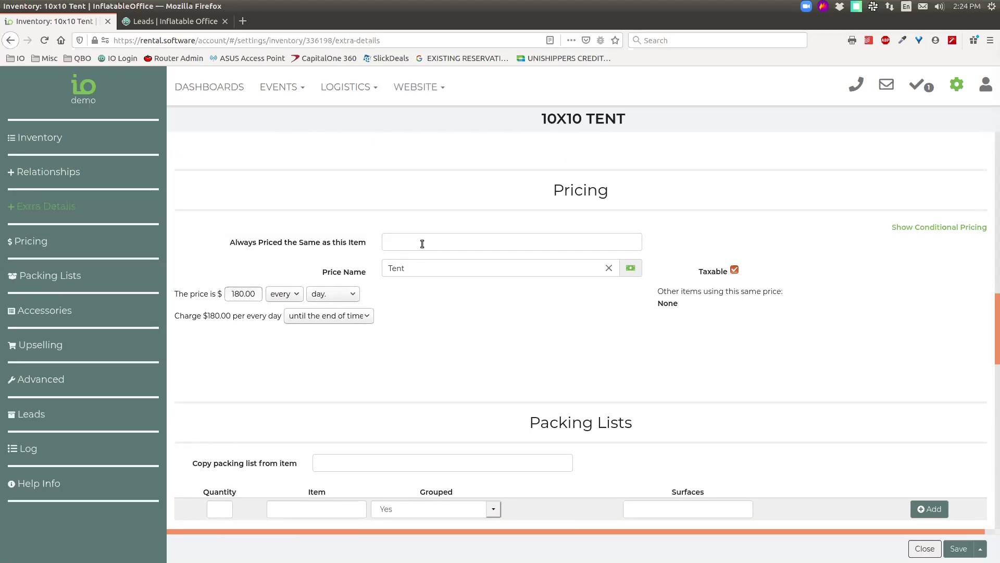
{"action": "type", "text": "water"}
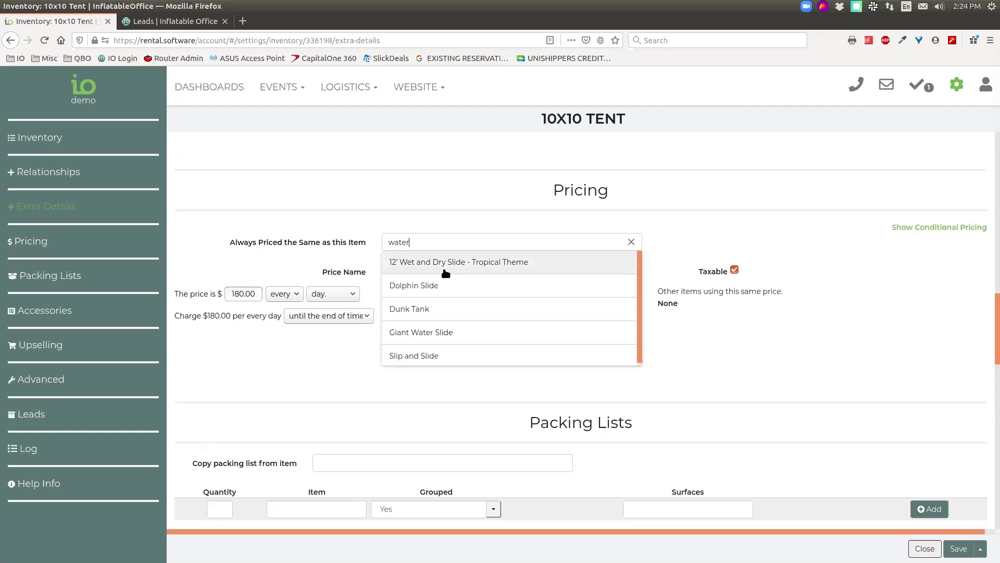
{"action": "key", "text": "Down"}
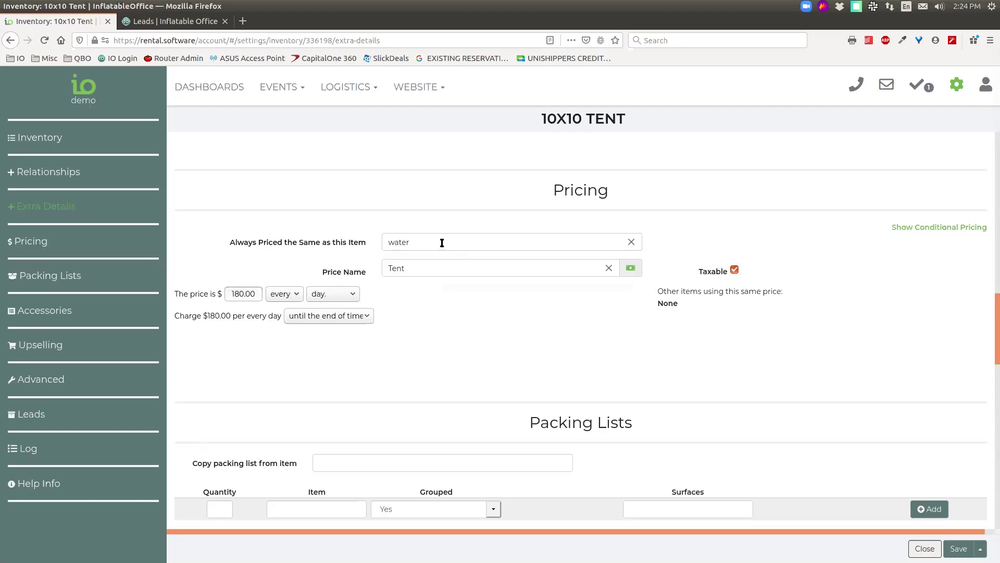
{"action": "left_click", "coordinate": [631, 244]}
- Examine the Tent price name and open its price record, staying on the item page, and close the record again
{"action": "left_click", "coordinate": [591, 270]}
{"action": "left_click_drag", "start_coordinate": [430, 268], "coordinate": [333, 266]}
{"action": "left_click", "coordinate": [432, 270]}
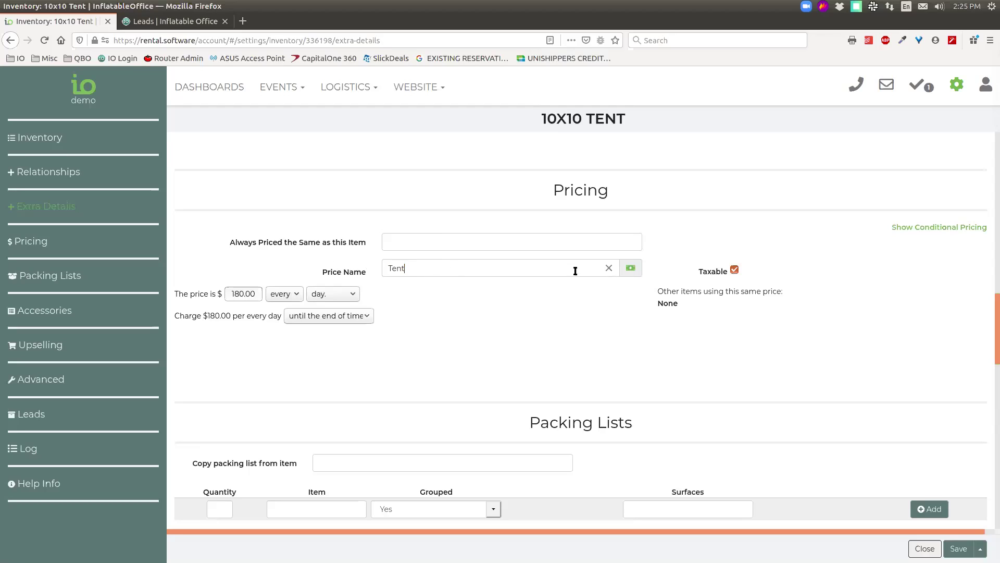
{"action": "left_click", "coordinate": [631, 269]}
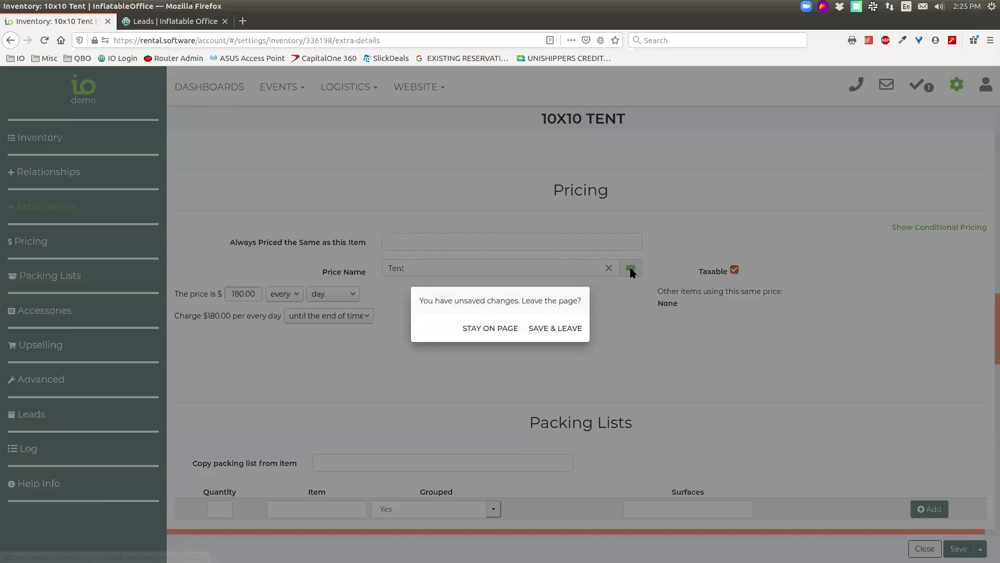
{"action": "left_click", "coordinate": [492, 329]}
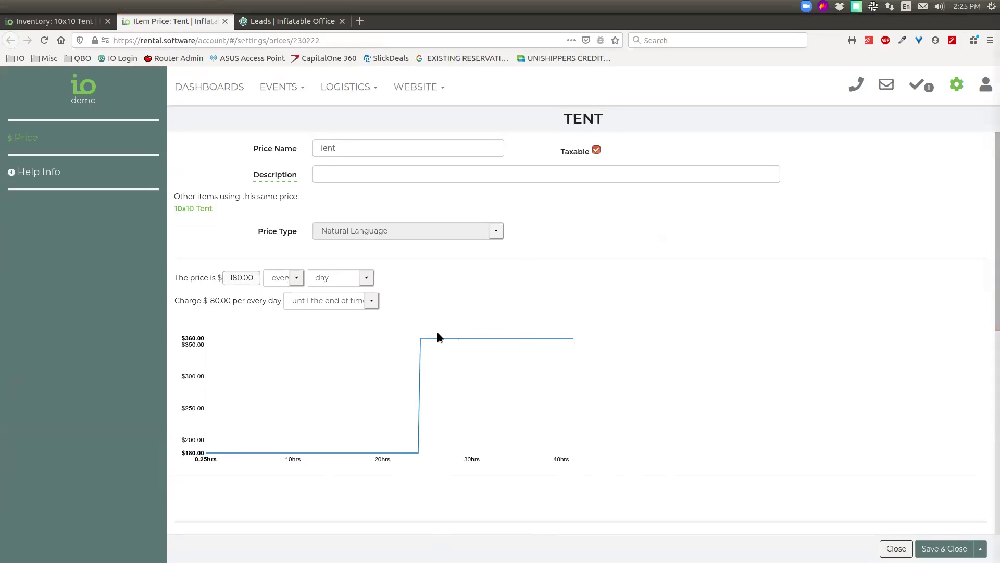
{"action": "left_click", "coordinate": [225, 22]}
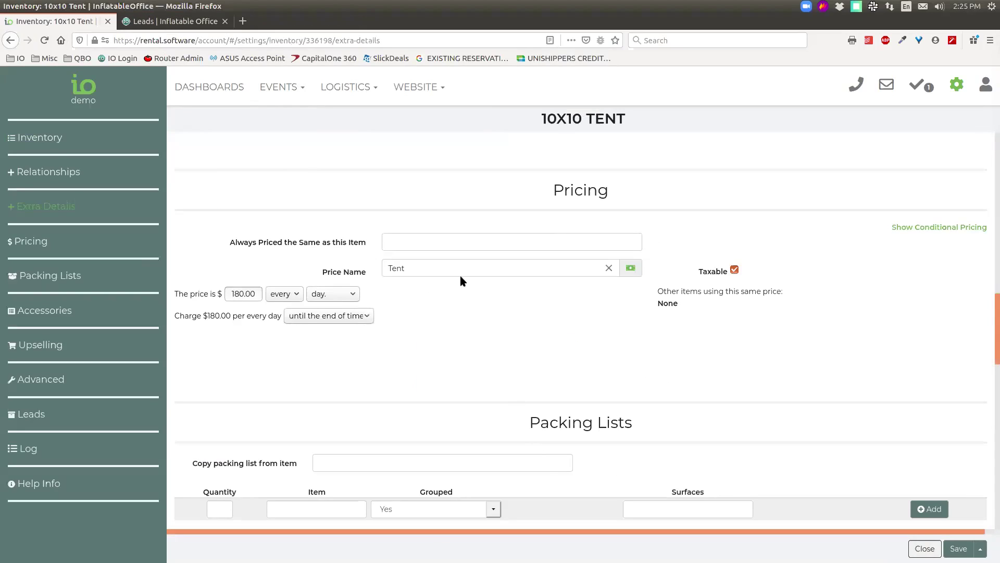
- Clear the Tent price name, look up prices matching "bou", and empty the Price Name field again
{"action": "left_click", "coordinate": [609, 268]}
{"action": "type", "text": "bou"}
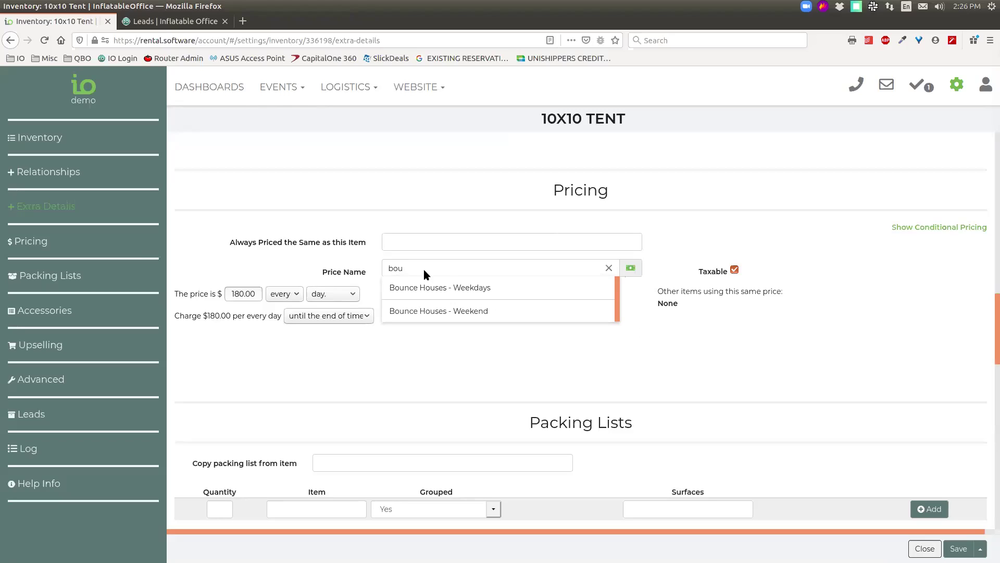
{"action": "left_click", "coordinate": [455, 267]}
{"action": "left_click", "coordinate": [608, 267]}
- Look up "bou" items in Always Priced the Same as this Item, and clear the field again
{"action": "left_click", "coordinate": [553, 240]}
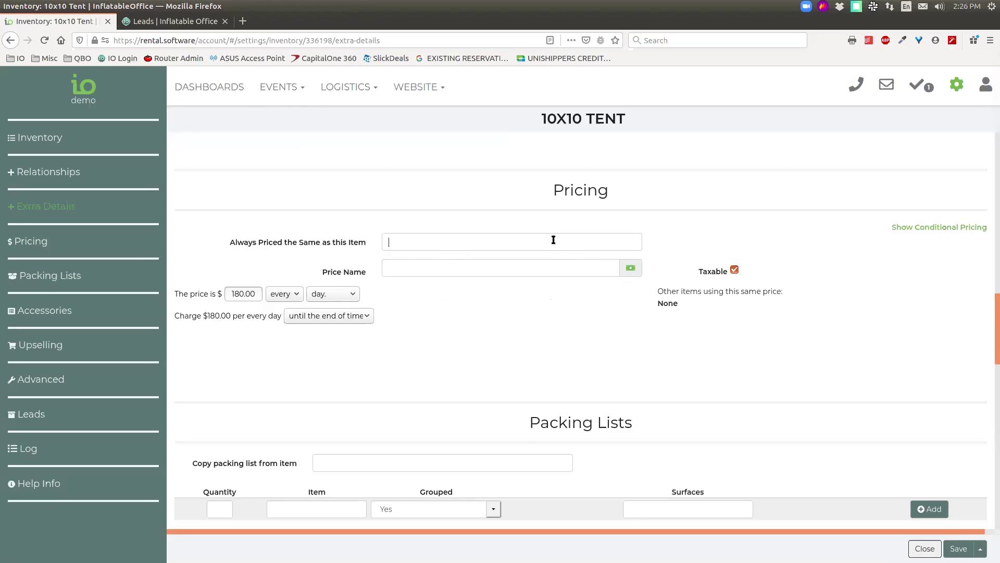
{"action": "type", "text": "bou"}
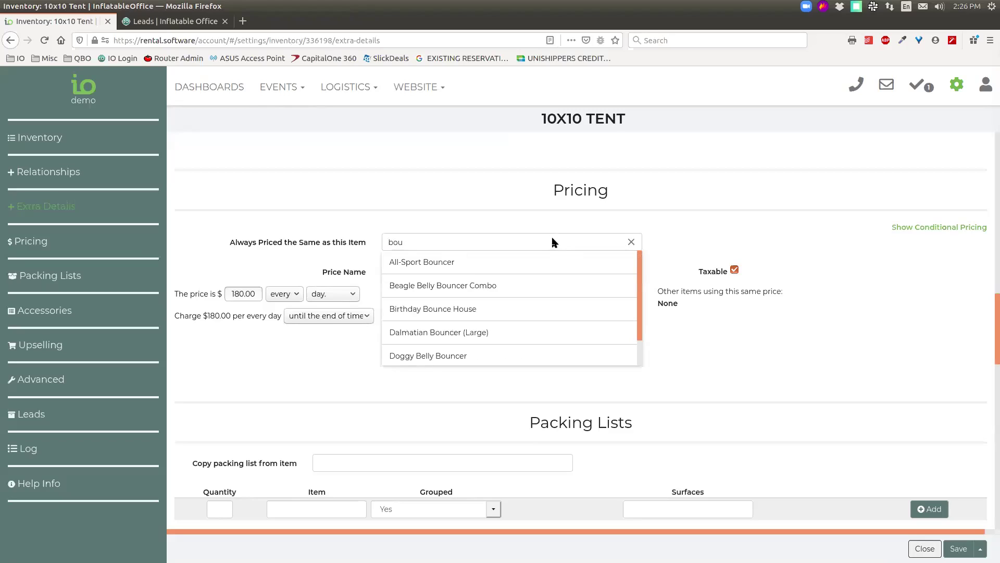
{"action": "left_click_drag", "start_coordinate": [680, 242], "coordinate": [698, 231]}
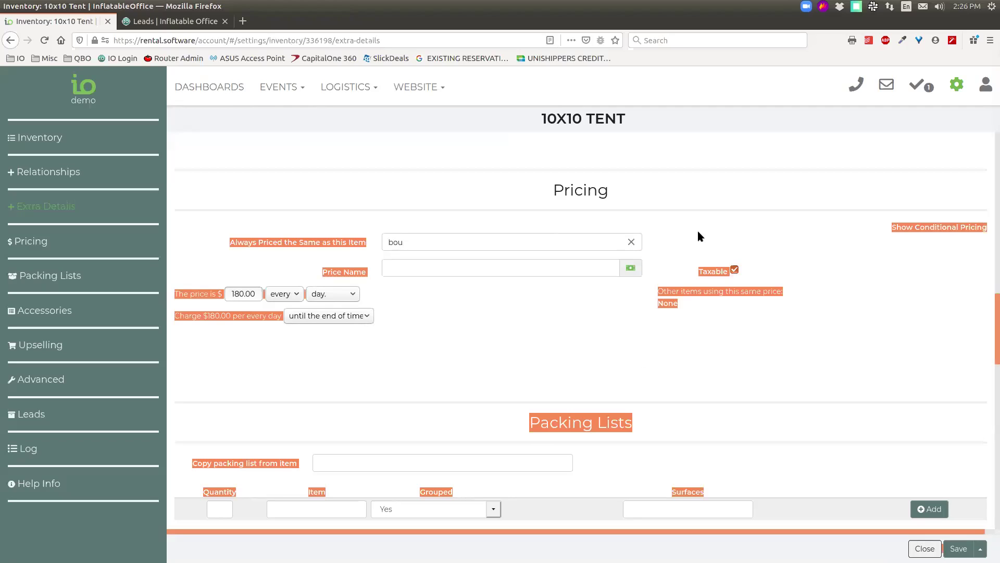
{"action": "left_click", "coordinate": [576, 254]}
{"action": "left_click", "coordinate": [458, 262]}
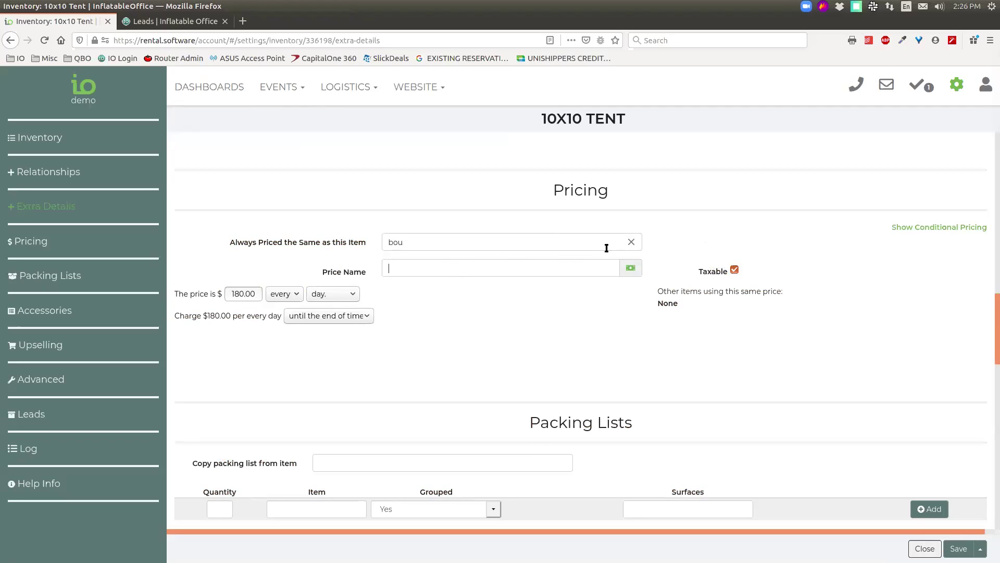
{"action": "left_click", "coordinate": [630, 242]}
- Look up "bou" as the price name and replace the entry with New Price
{"action": "type", "text": "bou"}
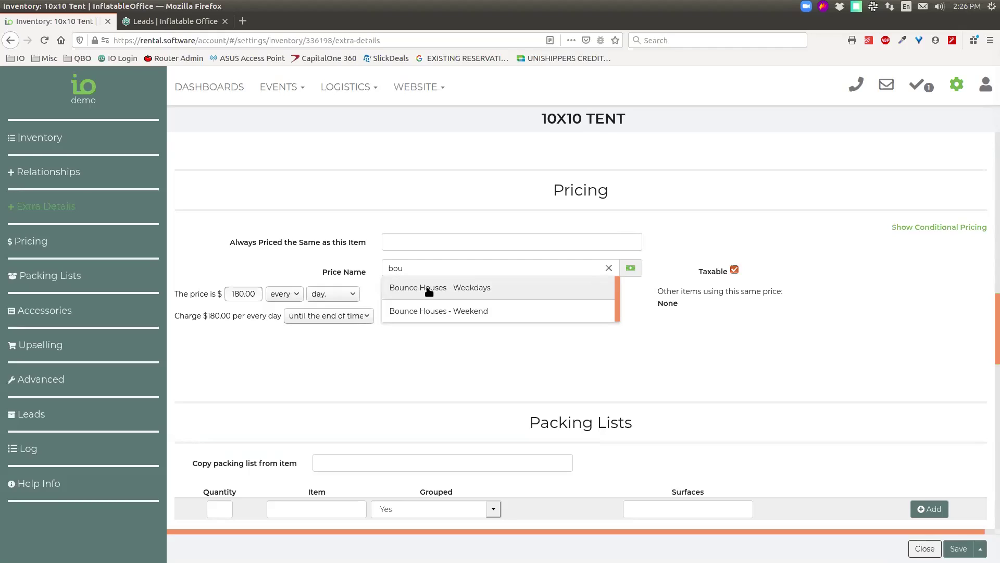
{"action": "left_click", "coordinate": [643, 246]}
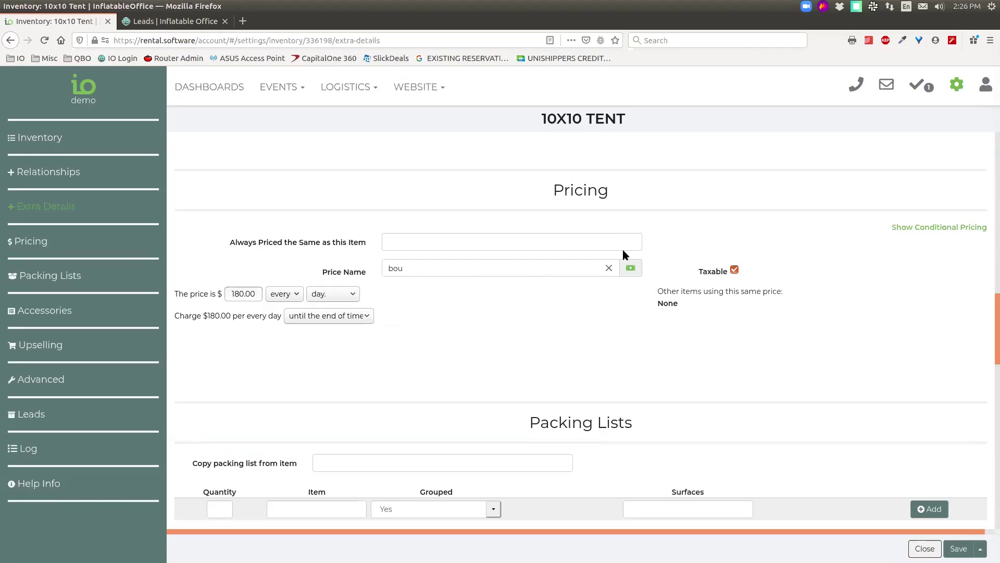
{"action": "left_click", "coordinate": [576, 269]}
{"action": "key", "text": "BackSpace"}
{"action": "key", "text": "BackSpace"}
{"action": "key", "text": "BackSpace"}
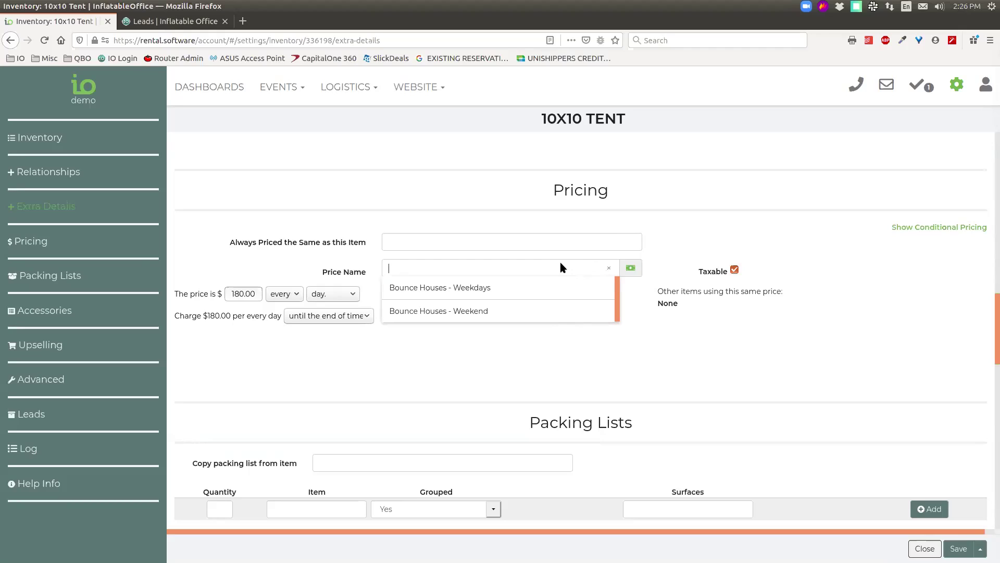
{"action": "type", "text": "New Price"}
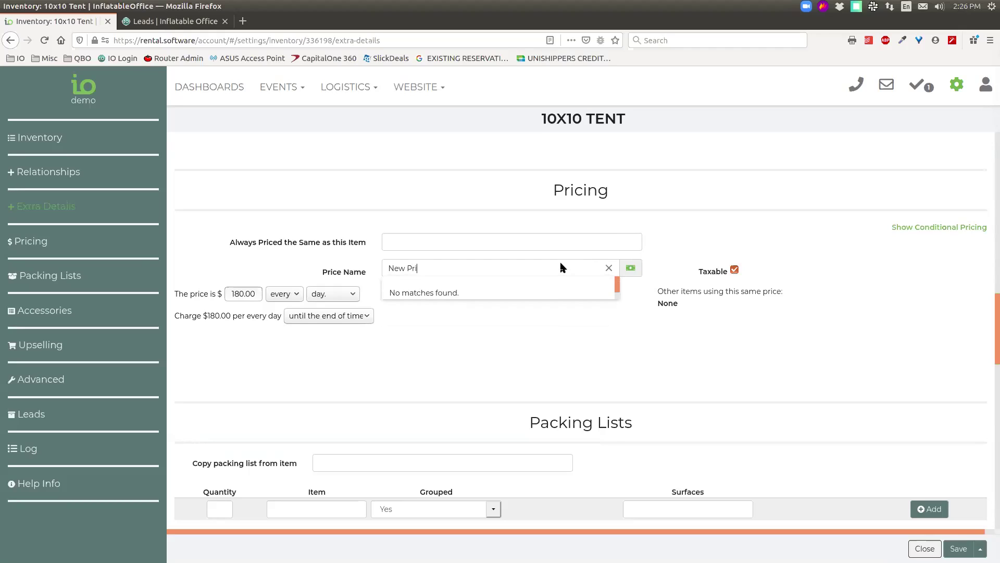
{"action": "left_click_drag", "start_coordinate": [643, 267], "coordinate": [382, 270]}
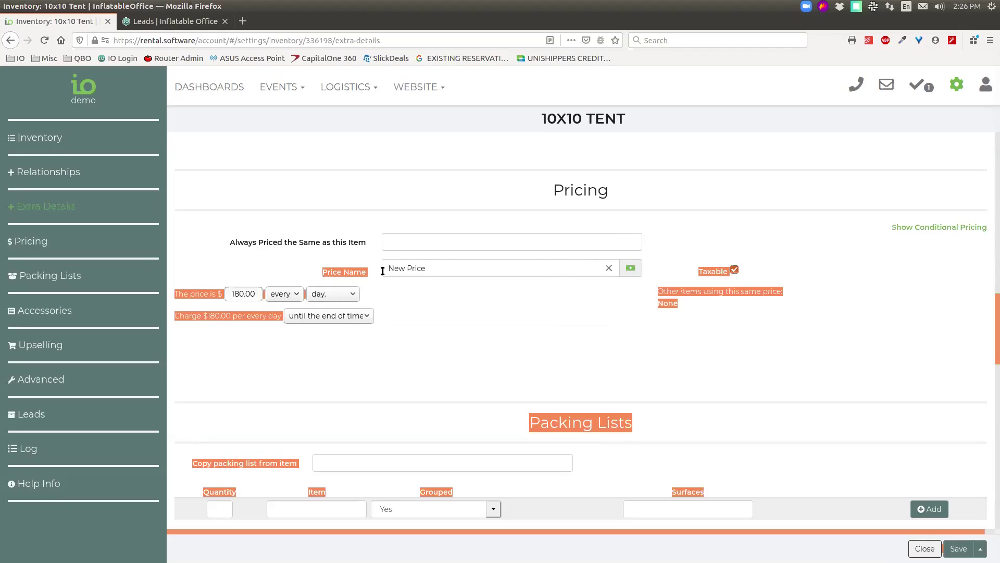
{"action": "left_click", "coordinate": [481, 305]}
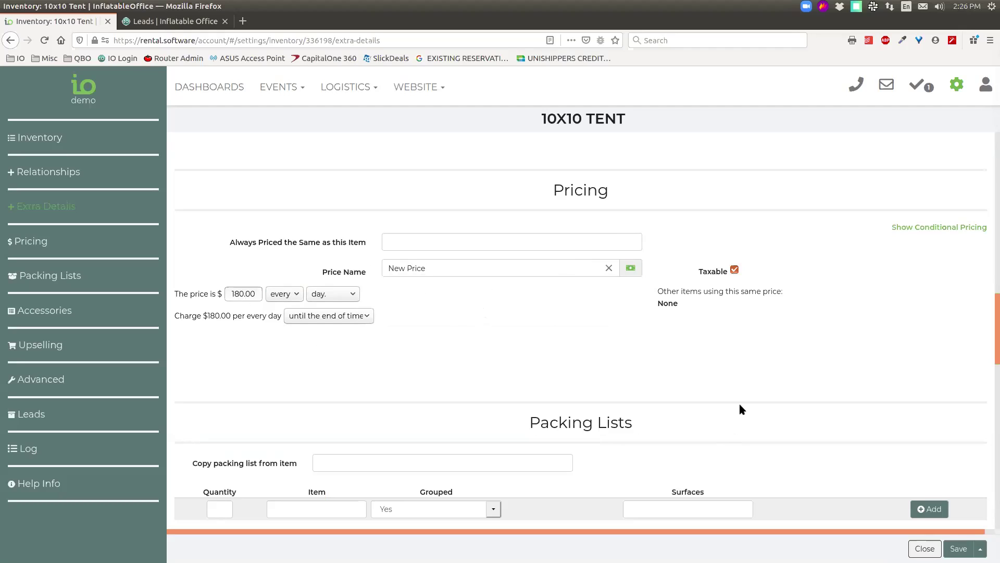
- Switch the 10x10 Tent to conditional pricing and examine the available condition types
{"action": "left_click", "coordinate": [911, 228]}
{"action": "scroll", "coordinate": [589, 319], "scroll_direction": "up", "scroll_amount": 2}
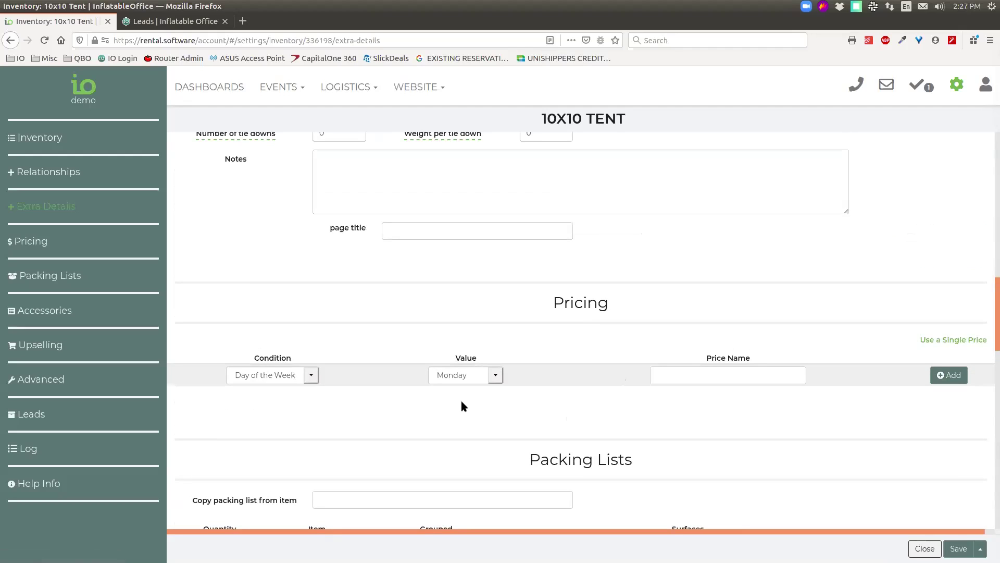
{"action": "scroll", "coordinate": [430, 393], "scroll_direction": "down", "scroll_amount": 2}
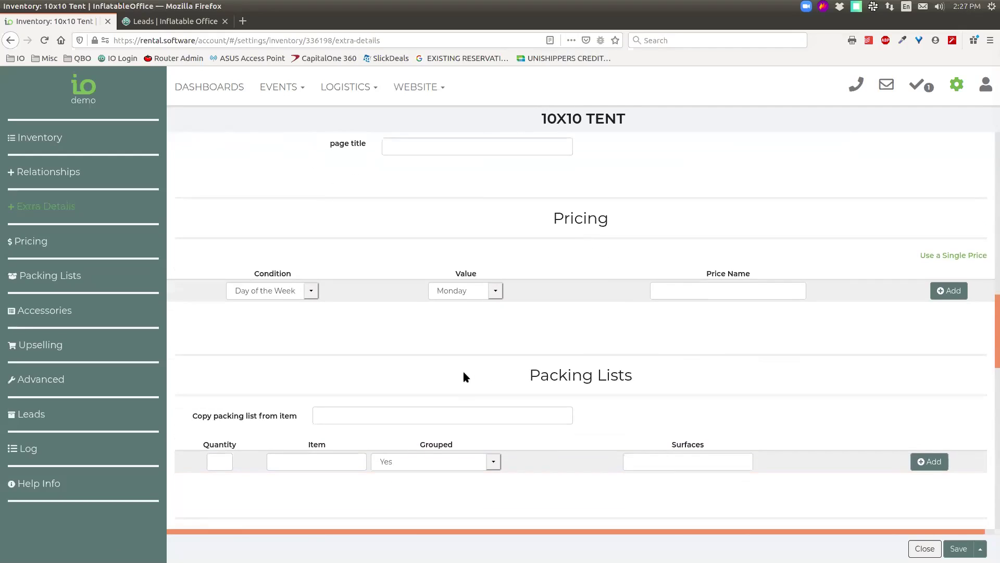
{"action": "left_click", "coordinate": [311, 290]}
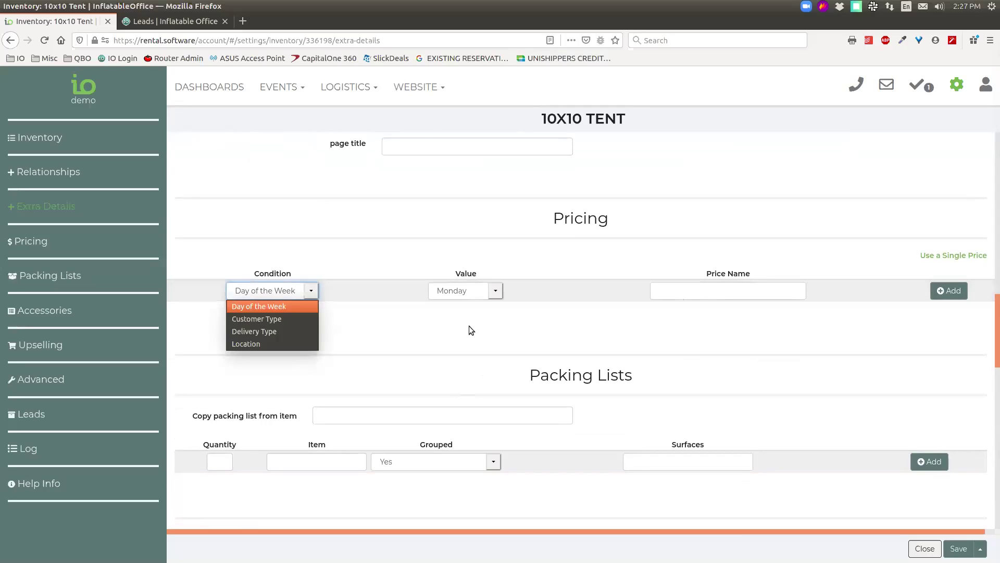
{"action": "left_click", "coordinate": [369, 312]}
{"action": "left_click", "coordinate": [312, 291]}
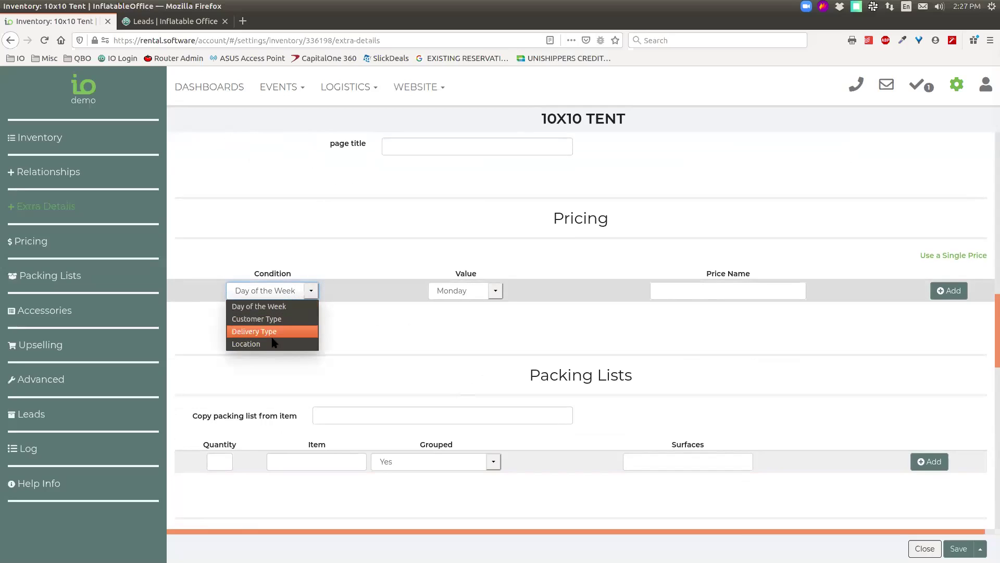
{"action": "left_click", "coordinate": [430, 319]}
{"action": "left_click", "coordinate": [311, 290]}
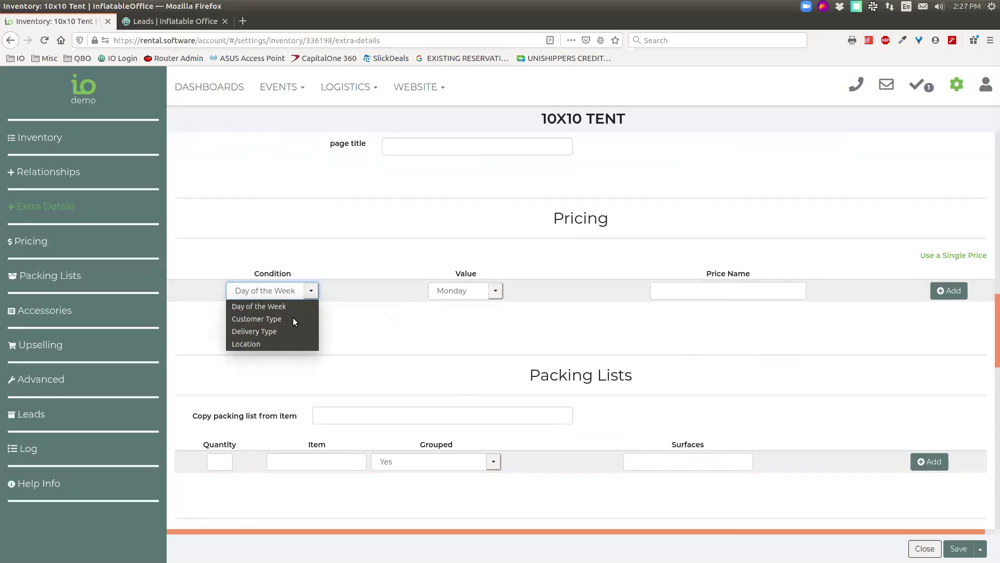
- Enter "bou" as the price name in the Day of the Week condition row for Monday
{"action": "left_click", "coordinate": [677, 292]}
{"action": "left_click", "coordinate": [677, 292]}
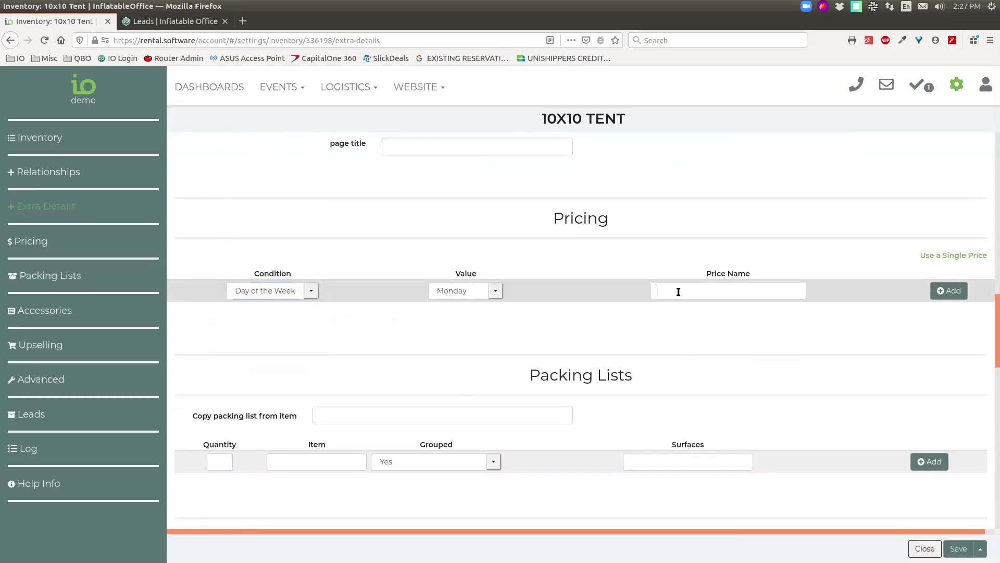
{"action": "type", "text": "bou"}
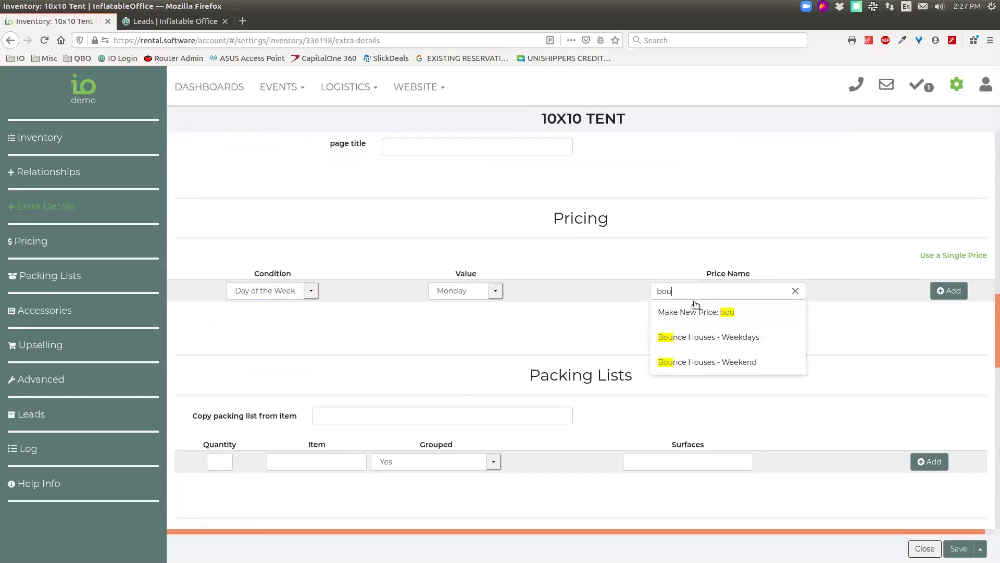
{"action": "left_click", "coordinate": [855, 326]}
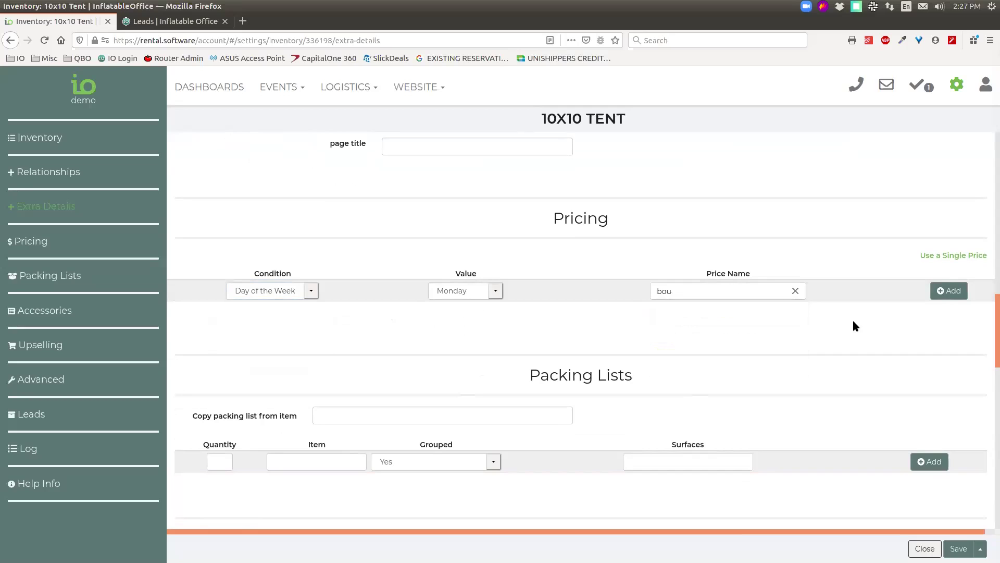
- Examine the condition types again and the values offered for the pricing condition
{"action": "left_click", "coordinate": [311, 291]}
{"action": "left_click", "coordinate": [469, 328]}
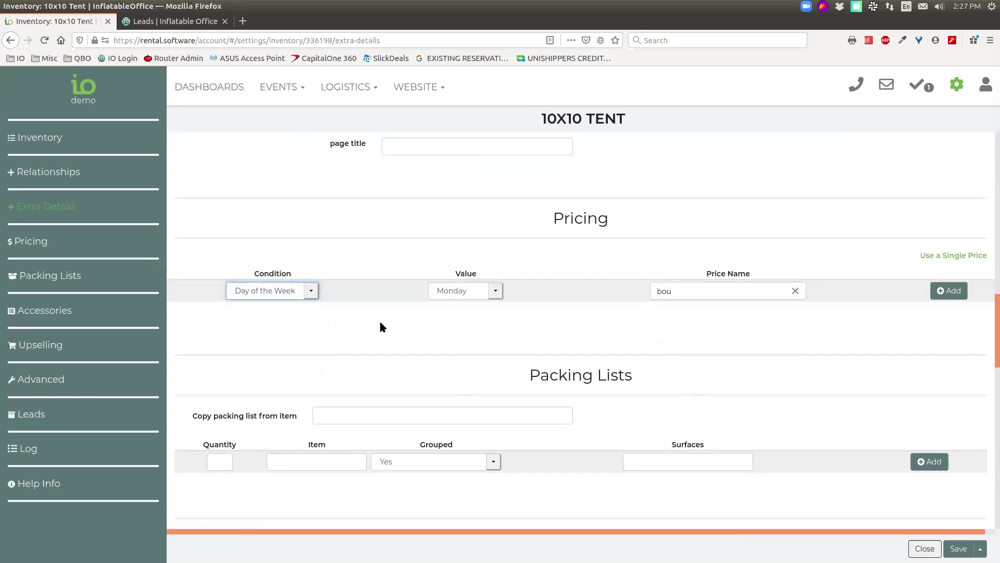
{"action": "left_click", "coordinate": [286, 290]}
{"action": "left_click", "coordinate": [497, 290]}
{"action": "left_click", "coordinate": [497, 290]}
- Set the pricing condition to Delivery Type and examine the values it offers
{"action": "left_click", "coordinate": [310, 290]}
{"action": "left_click", "coordinate": [275, 330]}
{"action": "left_click", "coordinate": [465, 290]}
{"action": "left_click", "coordinate": [464, 290]}
- Set the pricing condition to Location and examine its values, leaving Akron selected
{"action": "left_click", "coordinate": [259, 290]}
{"action": "left_click", "coordinate": [257, 344]}
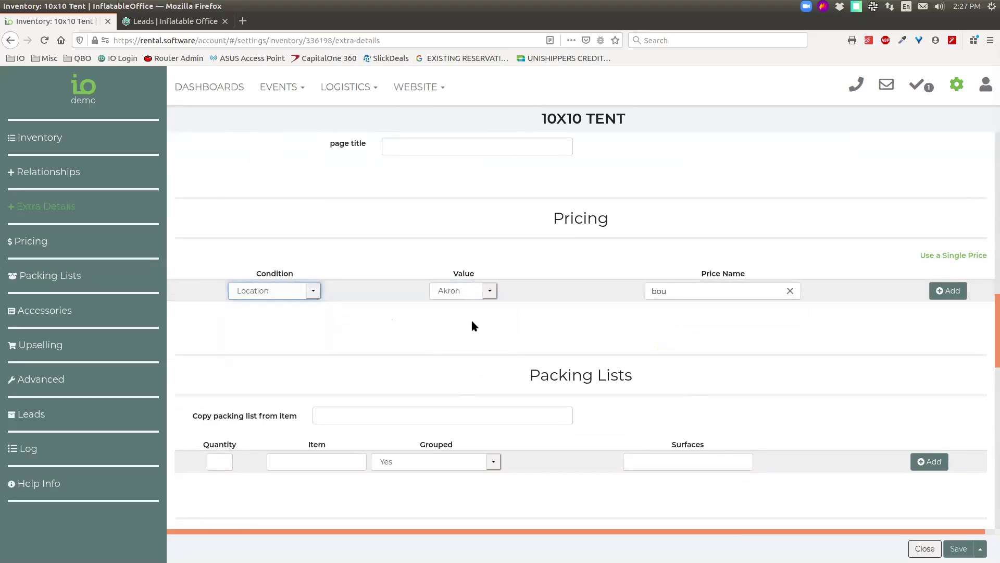
{"action": "left_click", "coordinate": [490, 290]}
{"action": "left_click", "coordinate": [491, 290]}
{"action": "left_click", "coordinate": [363, 343]}
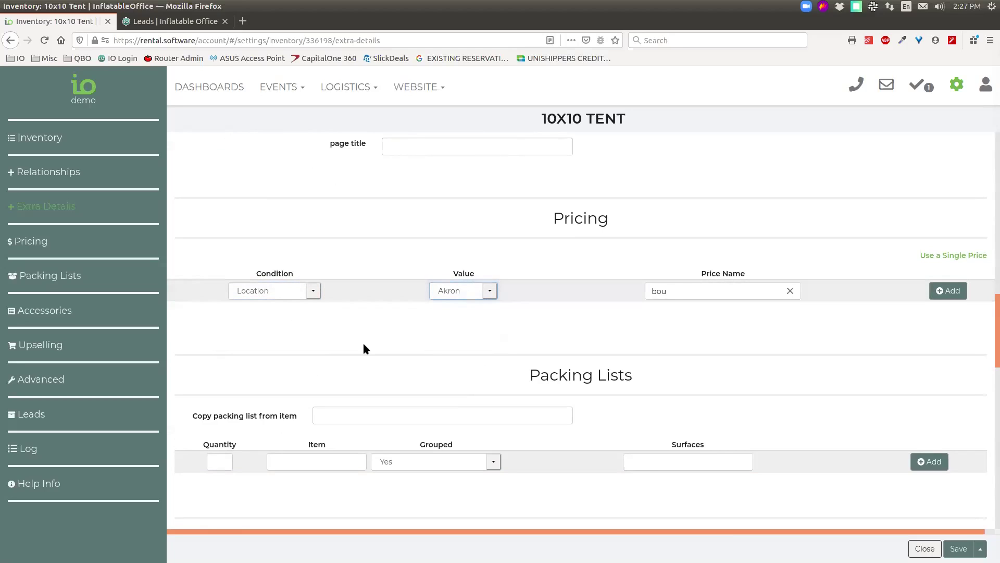
- Switch the 10x10 Tent's pricing from conditional prices back to a single price
{"action": "left_click", "coordinate": [930, 256]}
{"action": "scroll", "coordinate": [521, 296], "scroll_direction": "down", "scroll_amount": 3}
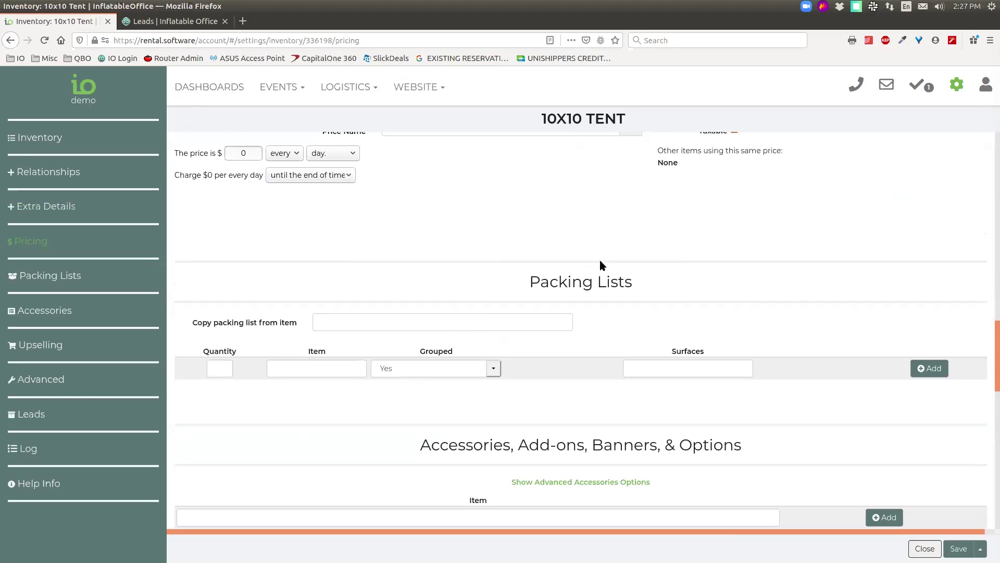
- Try Dolphin Slide and All-Sport Bouncer as the item to copy the packing list from, clearing each choice
{"action": "scroll", "coordinate": [600, 265], "scroll_direction": "down", "scroll_amount": 3}
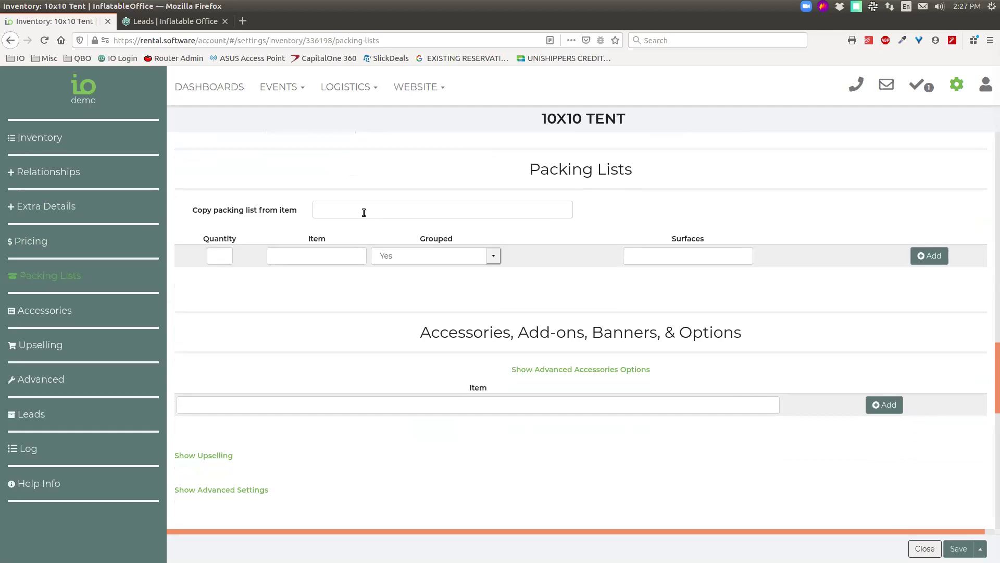
{"action": "type", "text": "wat"}
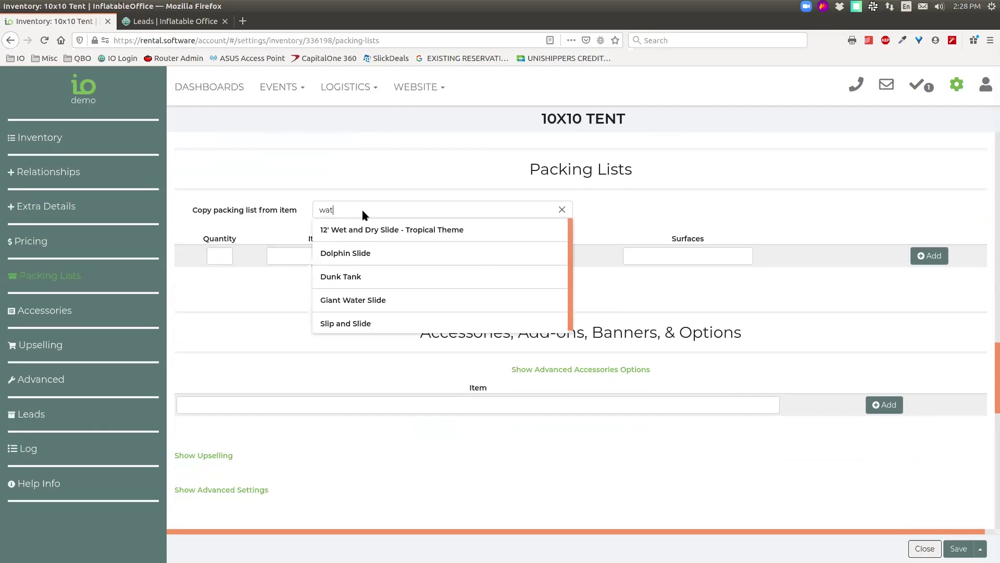
{"action": "left_click", "coordinate": [371, 254]}
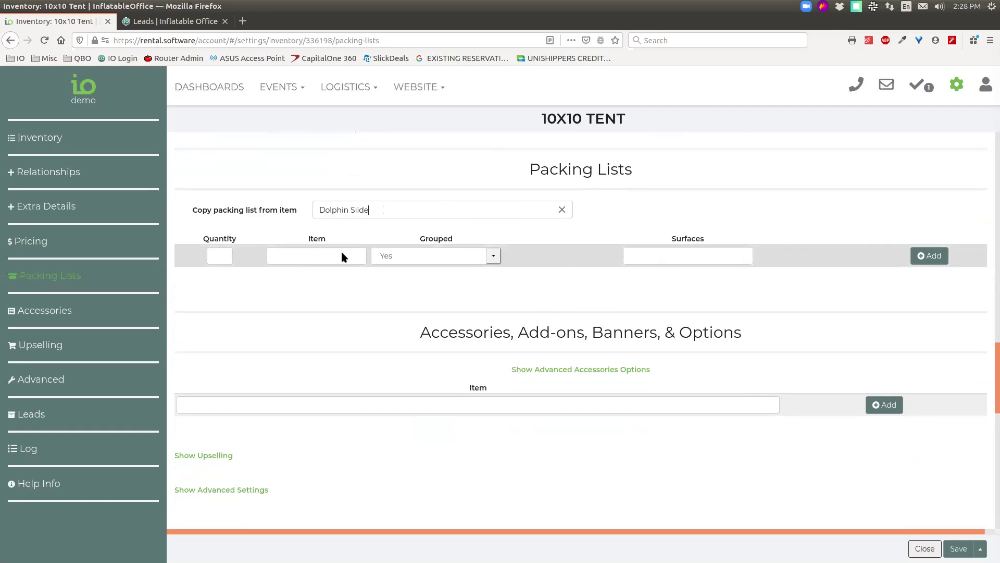
{"action": "left_click", "coordinate": [562, 210]}
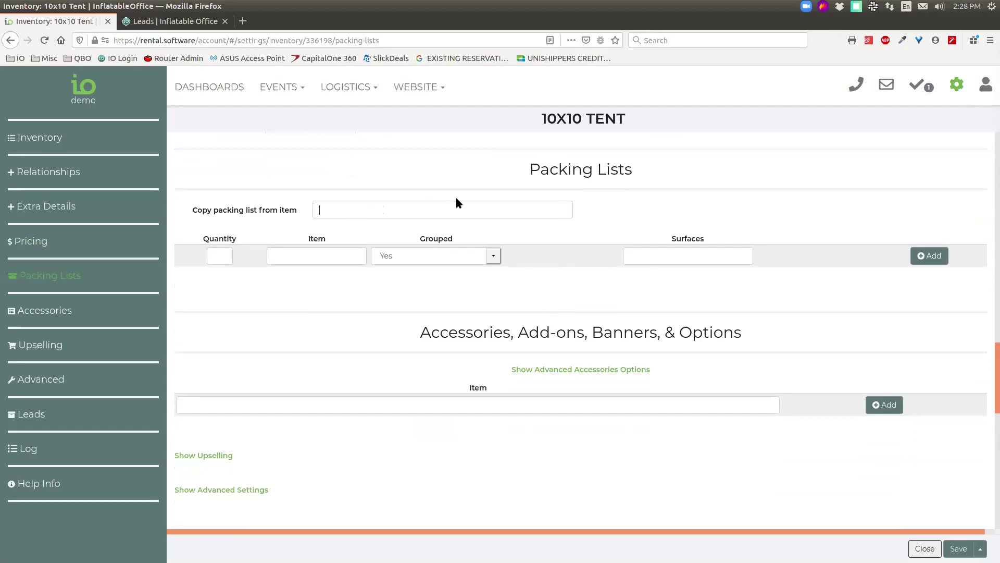
{"action": "type", "text": "bounc"}
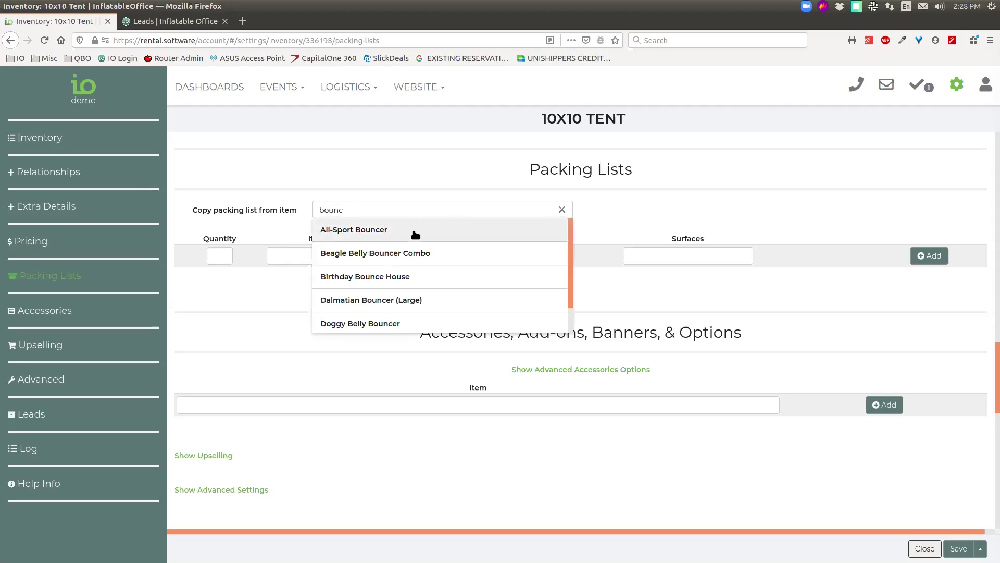
{"action": "left_click", "coordinate": [416, 235]}
{"action": "left_click", "coordinate": [562, 210]}
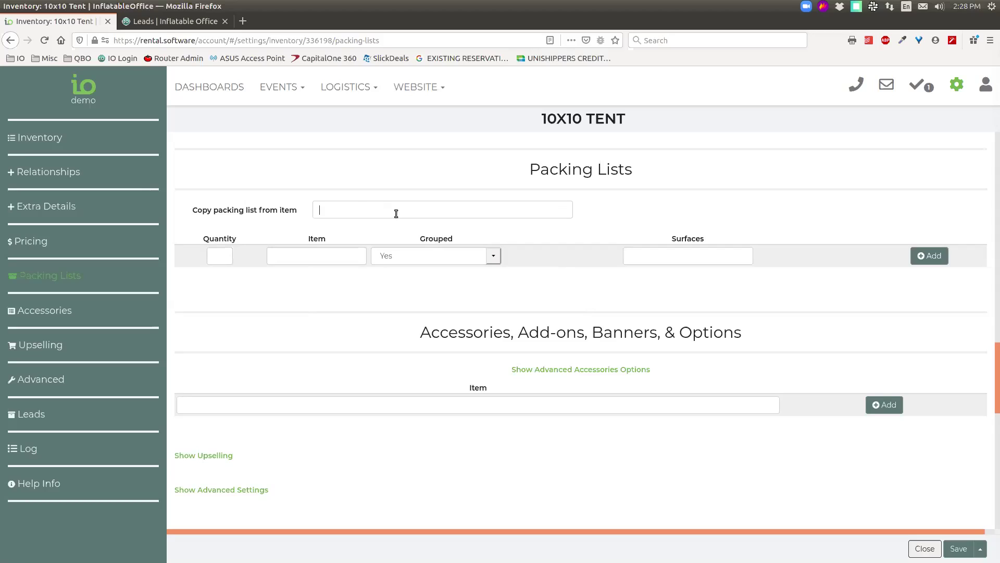
- Search the packing list copy source for "pop", try 14' Hi-Striker instead, and clear the field
{"action": "type", "text": "pop"}
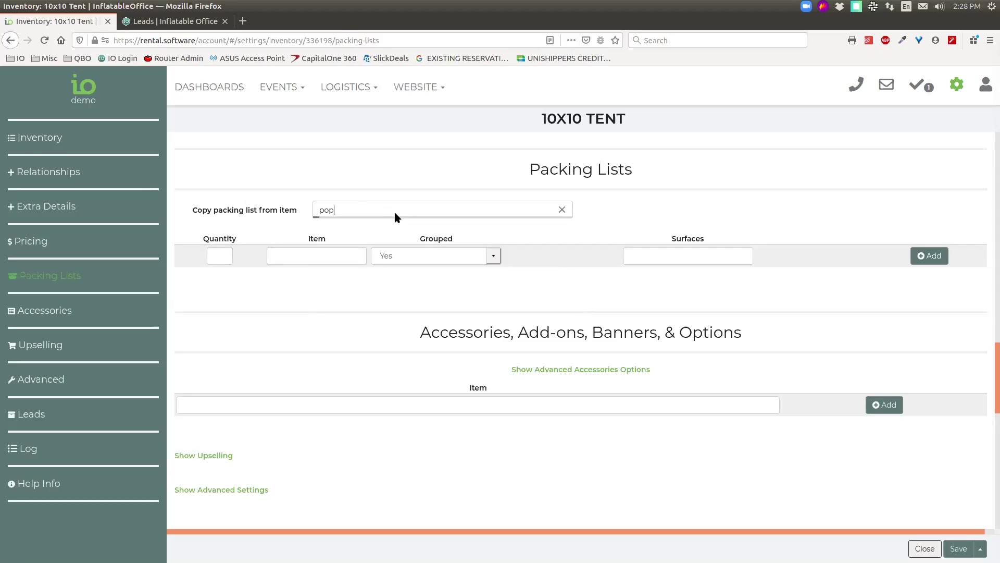
{"action": "left_click", "coordinate": [401, 237]}
{"action": "left_click", "coordinate": [561, 211]}
{"action": "type", "text": "stri"}
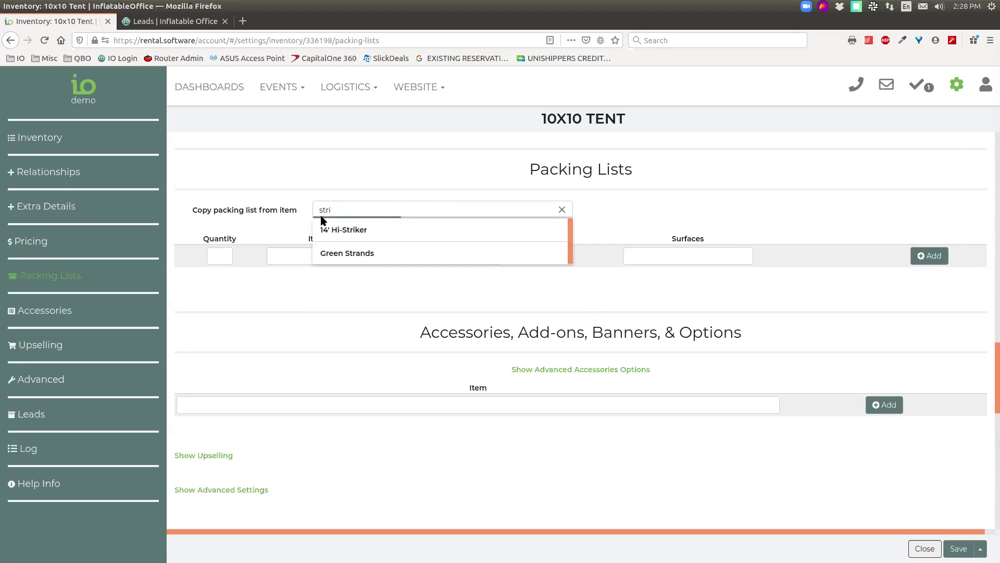
{"action": "left_click", "coordinate": [358, 230]}
{"action": "left_click", "coordinate": [562, 209]}
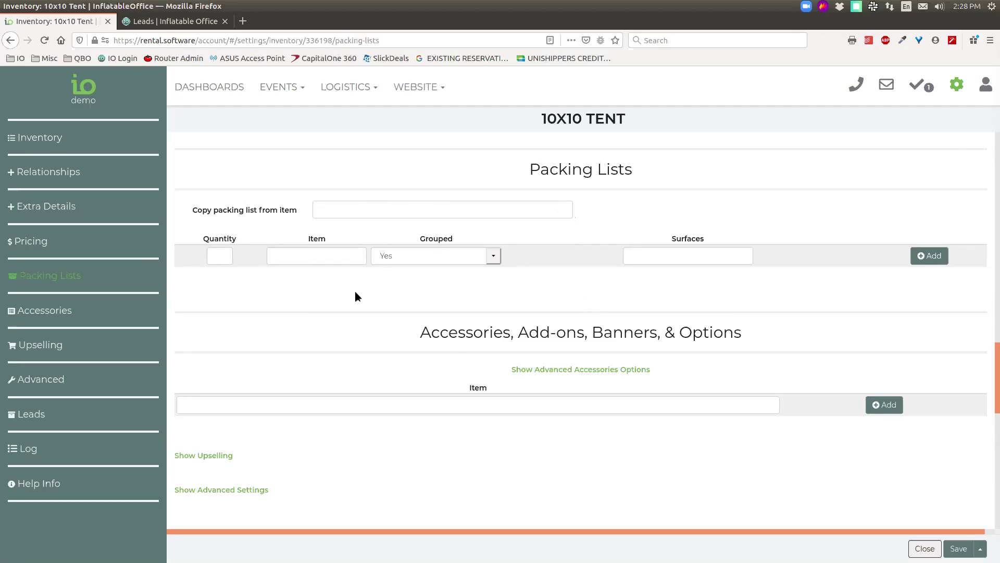
- Enter 2 Stakes as the quantity and item of a new packing list entry
{"action": "key", "text": "Tab"}
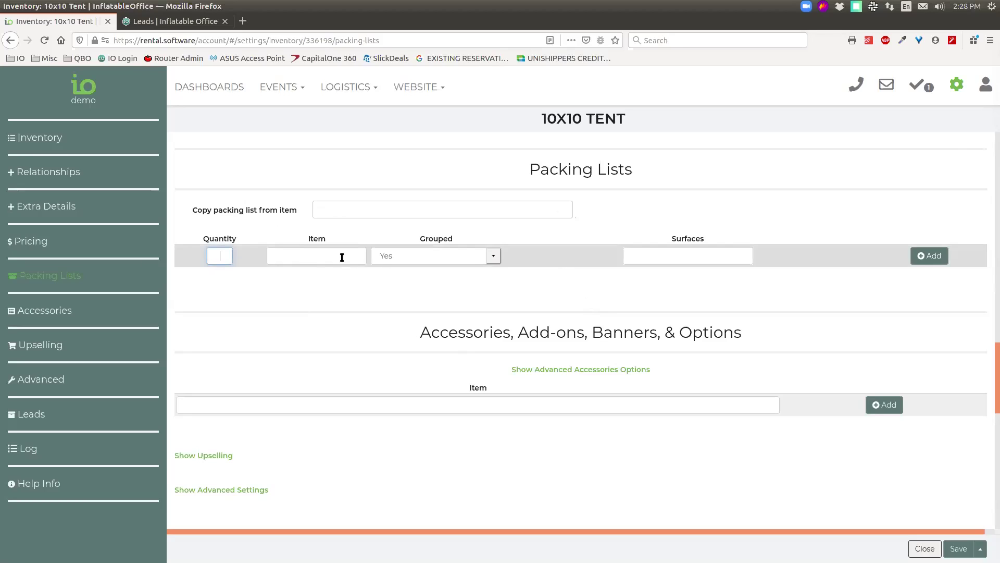
{"action": "type", "text": "2"}
{"action": "type", "text": "Stakes"}
{"action": "key", "text": "Tab"}
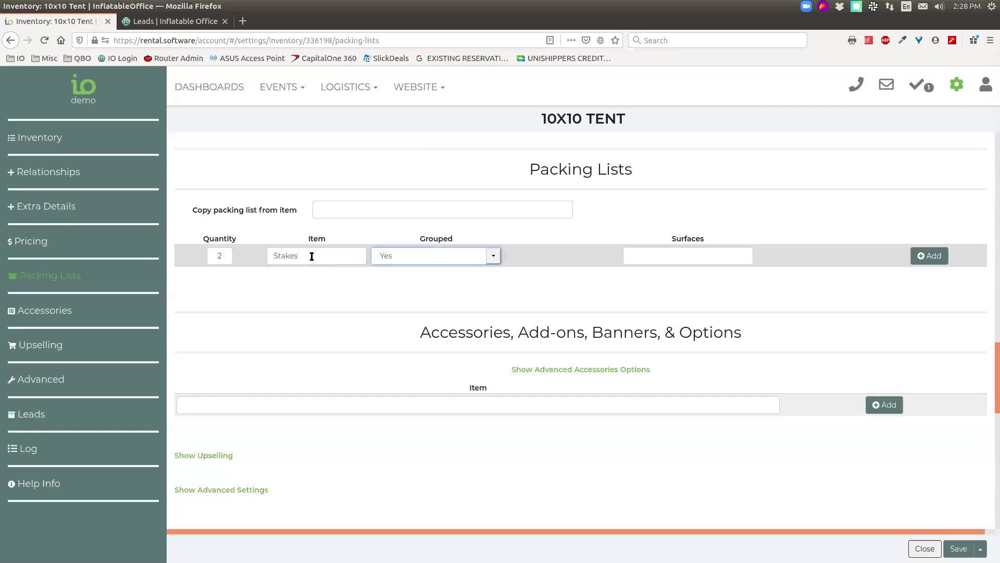
- Examine the Grouped options for the Stakes entry, trying No before returning it to Yes
{"action": "left_click", "coordinate": [438, 261]}
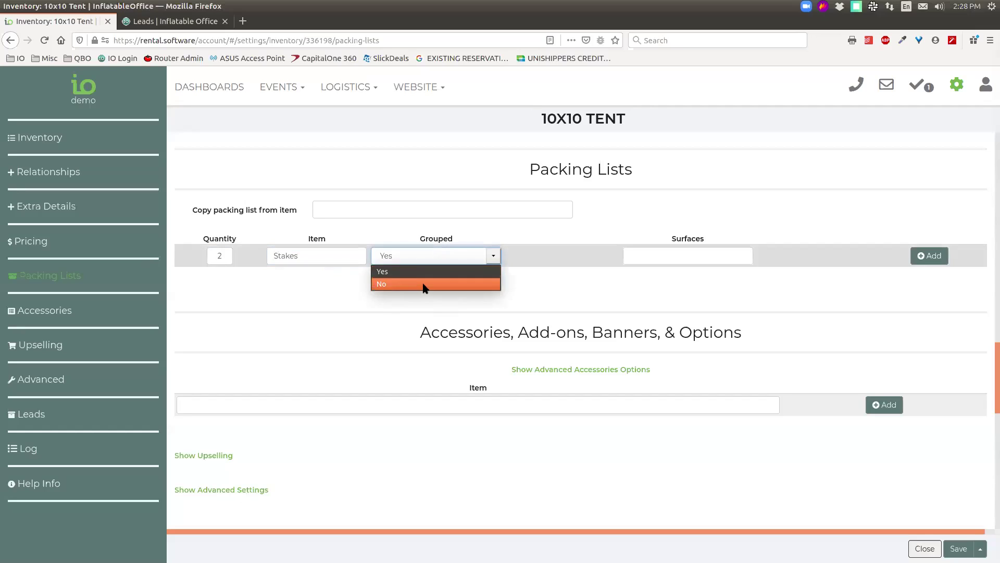
{"action": "left_click", "coordinate": [440, 249]}
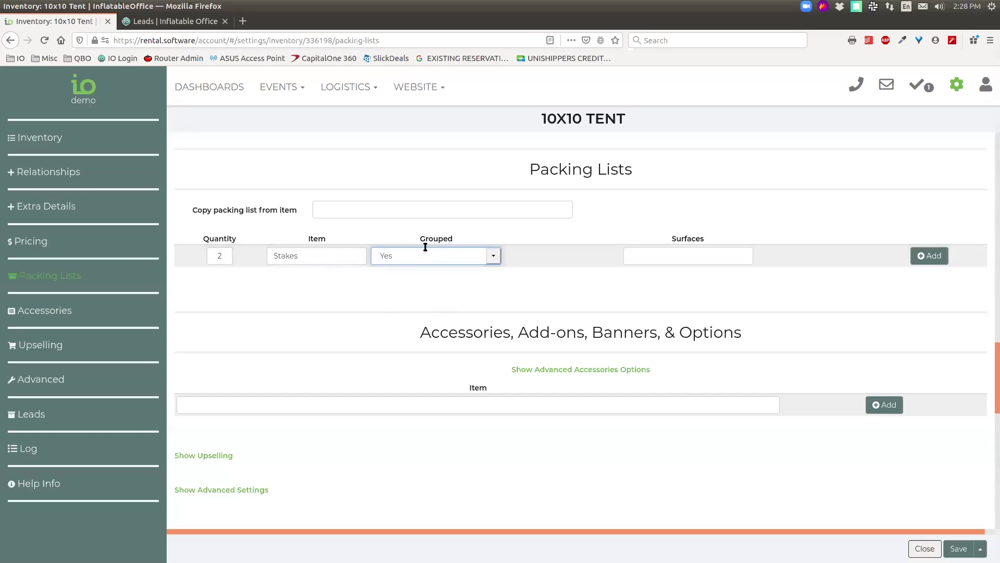
{"action": "left_click", "coordinate": [485, 255]}
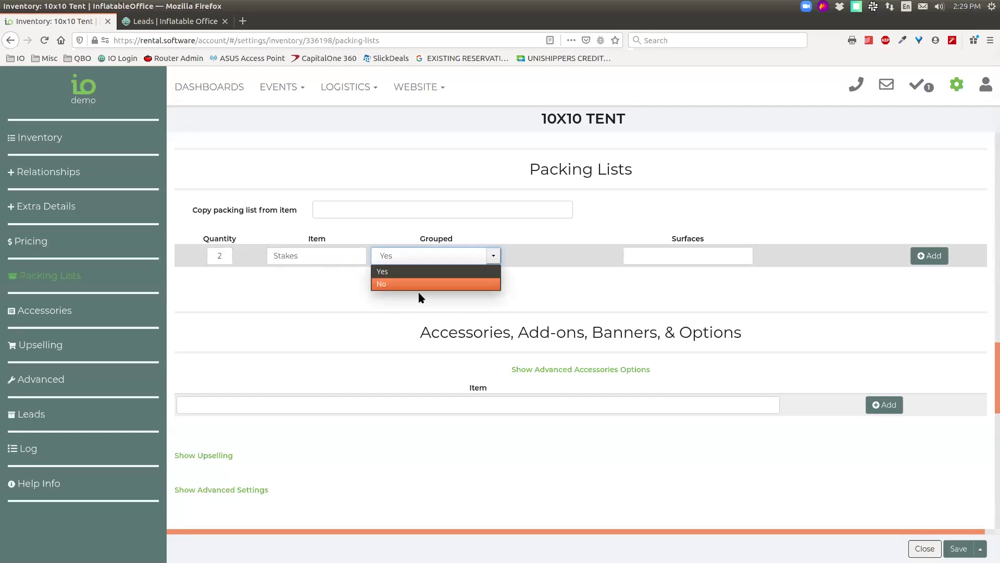
{"action": "left_click", "coordinate": [408, 285]}
{"action": "left_click", "coordinate": [395, 255]}
{"action": "left_click", "coordinate": [396, 270]}
- Assign the All surface to the Stakes entry and remove it again
{"action": "left_click", "coordinate": [673, 257]}
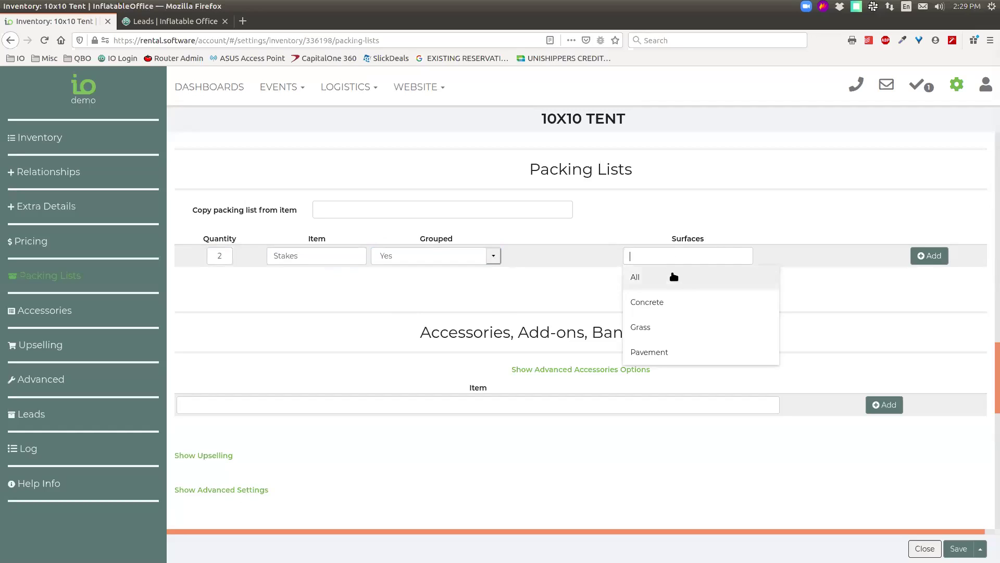
{"action": "left_click", "coordinate": [676, 280]}
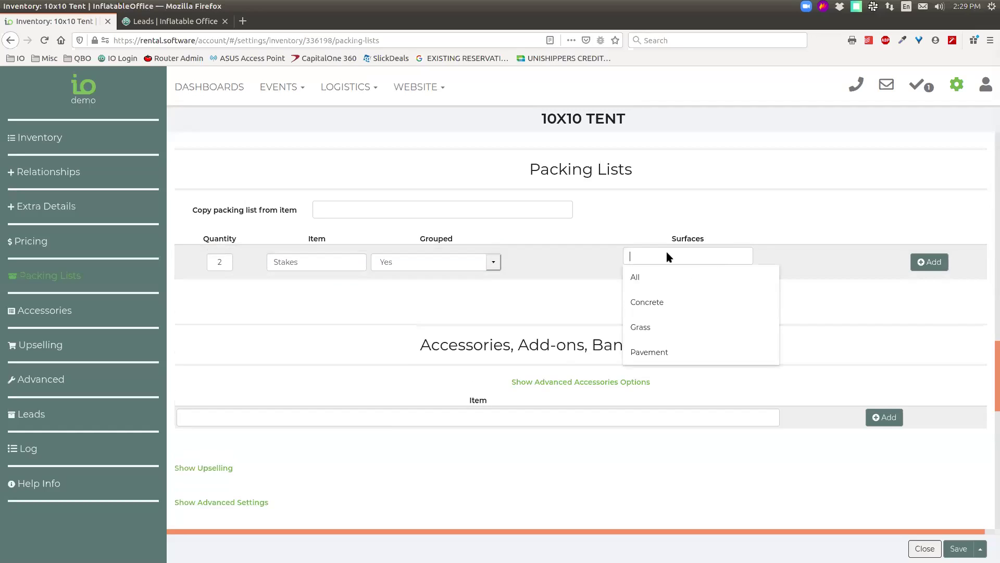
{"action": "left_click", "coordinate": [795, 247]}
{"action": "left_click", "coordinate": [717, 217]}
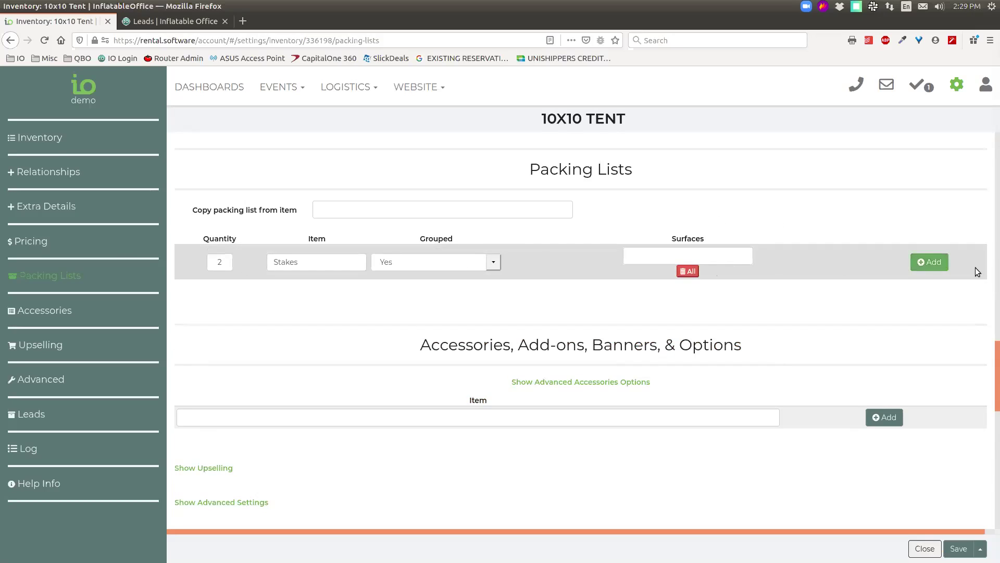
{"action": "left_click", "coordinate": [678, 252]}
{"action": "left_click", "coordinate": [680, 256]}
{"action": "left_click", "coordinate": [687, 272]}
- Assign the Grass surface to the Stakes entry and add it to the packing list
{"action": "left_click", "coordinate": [651, 253]}
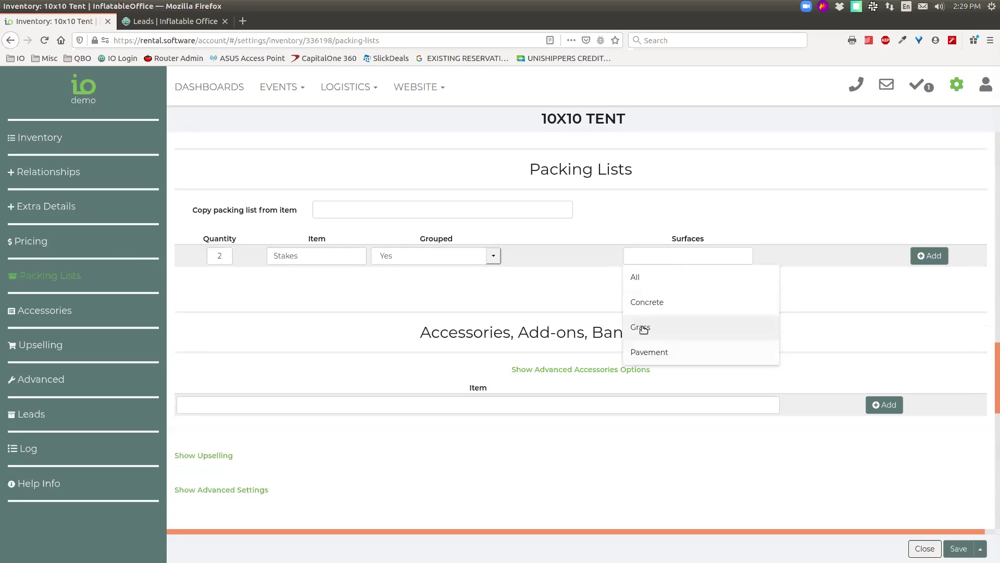
{"action": "left_click", "coordinate": [643, 327]}
{"action": "left_click", "coordinate": [672, 263]}
{"action": "left_click", "coordinate": [762, 215]}
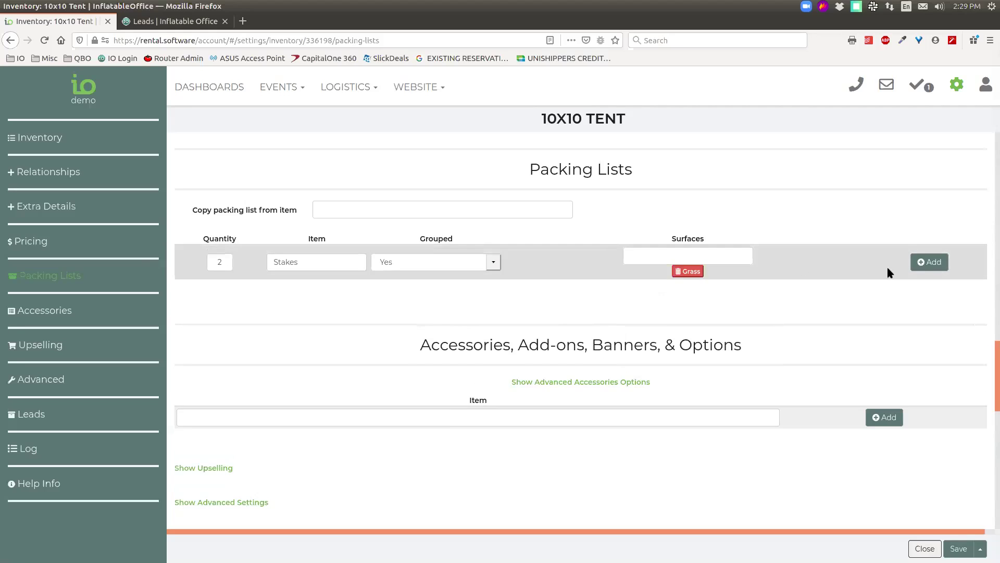
{"action": "left_click", "coordinate": [925, 263]}
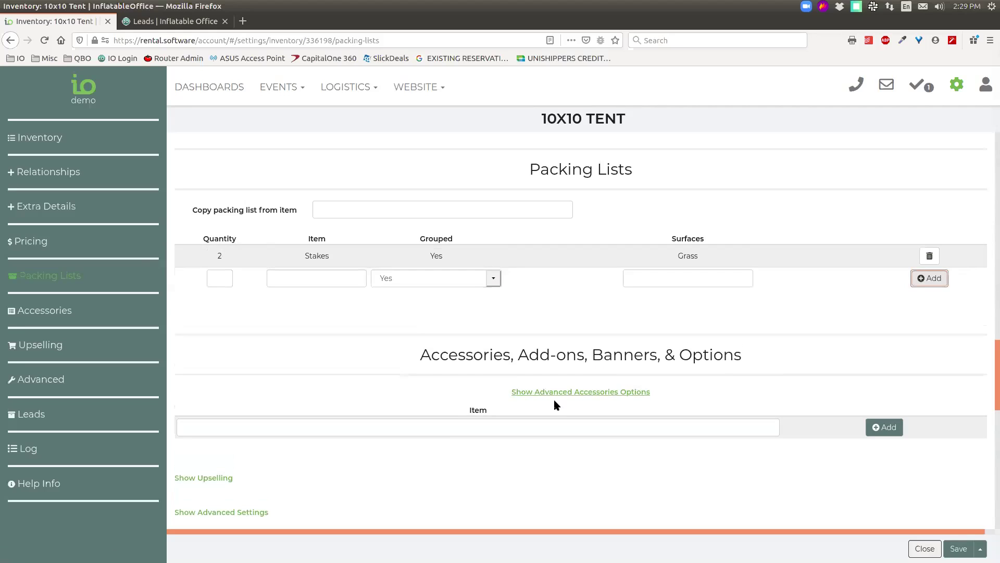
- Fill in a second packing list entry for 4 Barrels on Concrete and Pavement surfaces
{"action": "left_click", "coordinate": [693, 278]}
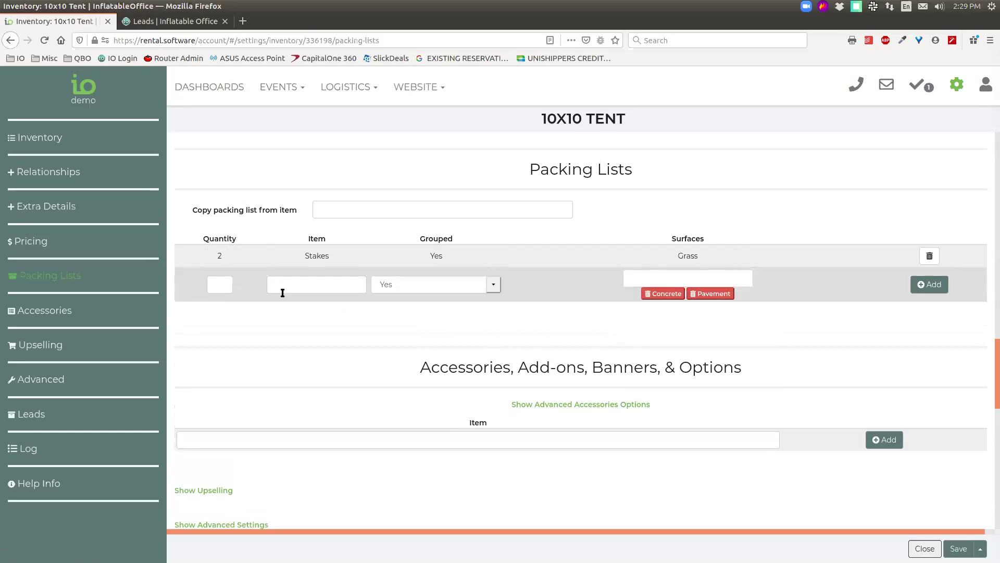
{"action": "left_click", "coordinate": [219, 285]}
{"action": "left_click", "coordinate": [365, 288]}
{"action": "type", "text": "Batrr"}
{"action": "key", "text": "BackSpace"}
{"action": "key", "text": "BackSpace"}
{"action": "type", "text": "rrels"}
{"action": "key", "text": "Tab"}
- Keep the Barrels entry grouped as Yes and add it to the packing list
{"action": "left_click", "coordinate": [381, 283]}
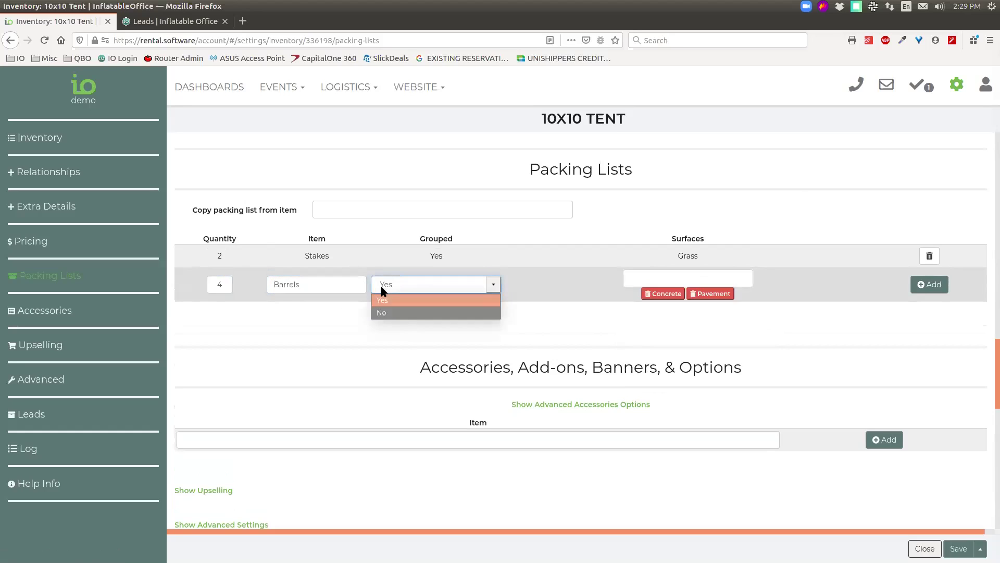
{"action": "left_click", "coordinate": [406, 299]}
{"action": "left_click", "coordinate": [690, 273]}
{"action": "left_click", "coordinate": [647, 324]}
{"action": "left_click", "coordinate": [649, 374]}
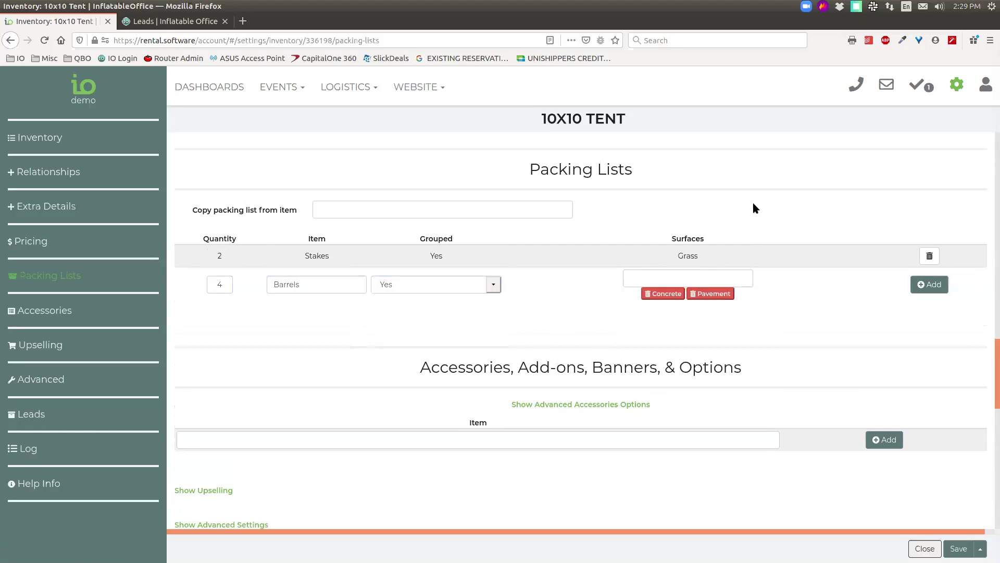
{"action": "left_click", "coordinate": [929, 284]}
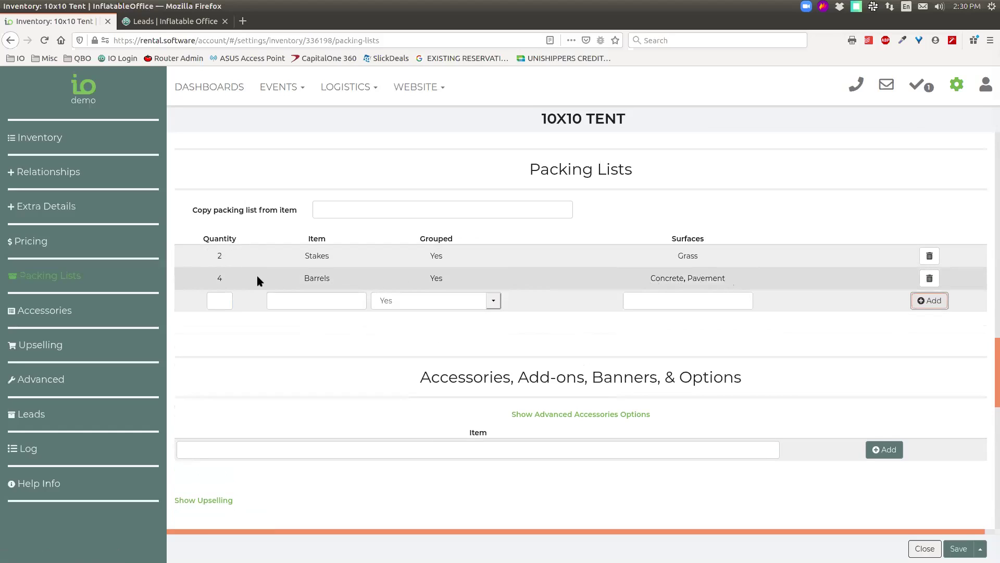
- Review the Barrels row's quantity, item and surfaces, and delete the row from the packing list
{"action": "left_click_drag", "start_coordinate": [215, 278], "coordinate": [364, 275]}
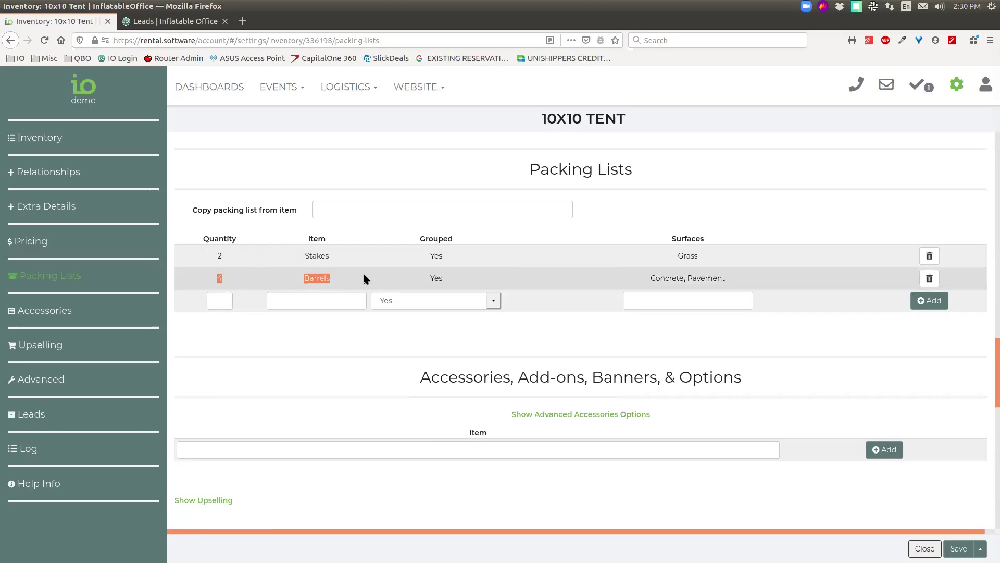
{"action": "left_click_drag", "start_coordinate": [650, 278], "coordinate": [744, 276]}
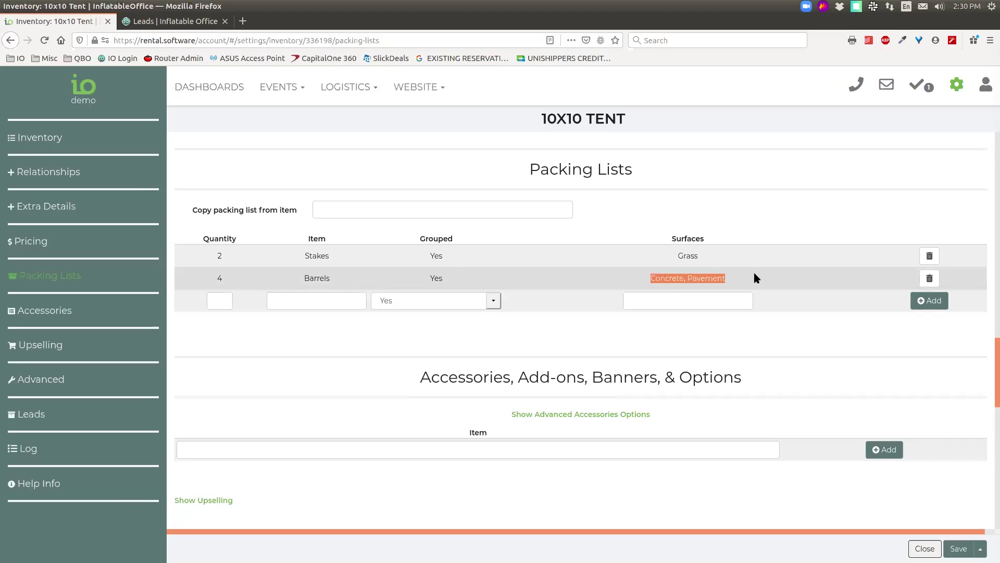
{"action": "left_click", "coordinate": [755, 275]}
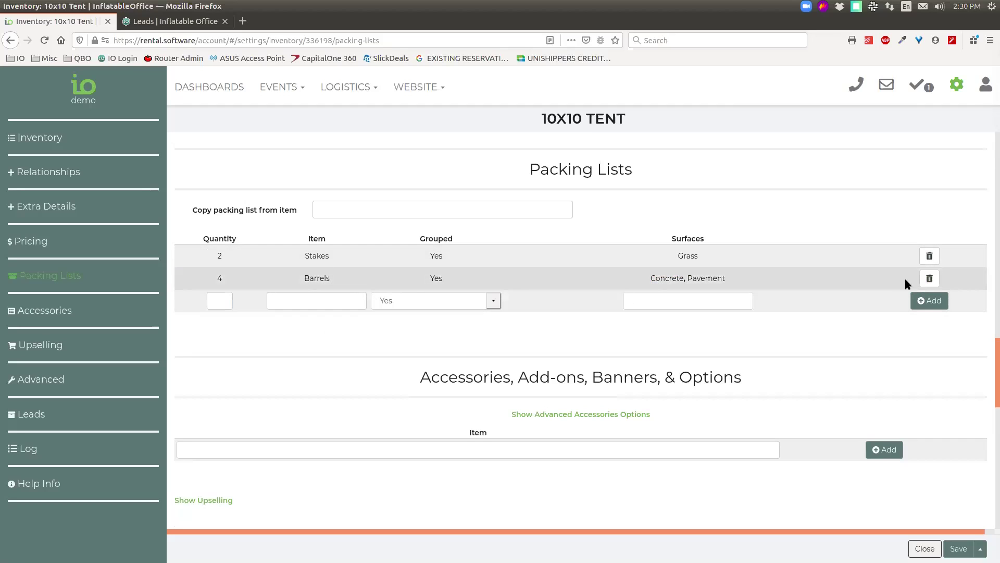
{"action": "left_click", "coordinate": [929, 278]}
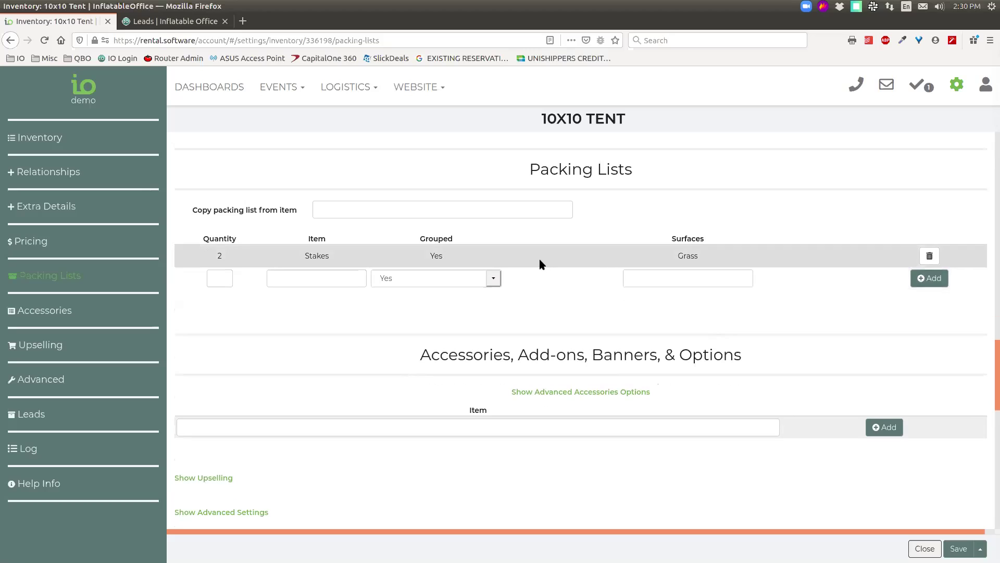
- Find the Chair Cover - Pink Bow accessory by searching for "cov" and add it to the 10x10 Tent's accessories
{"action": "scroll", "coordinate": [636, 252], "scroll_direction": "down", "scroll_amount": 2}
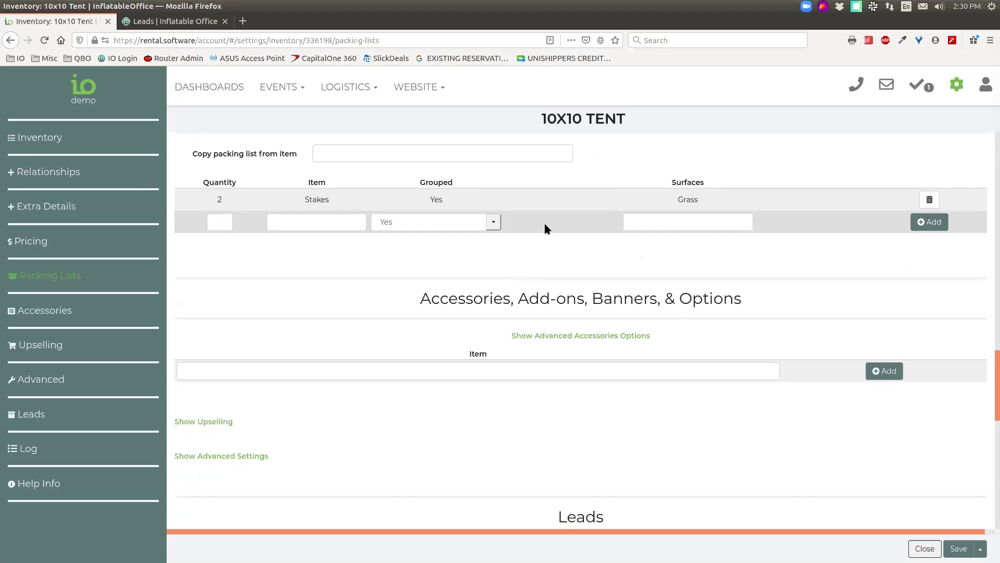
{"action": "scroll", "coordinate": [543, 230], "scroll_direction": "down", "scroll_amount": 3}
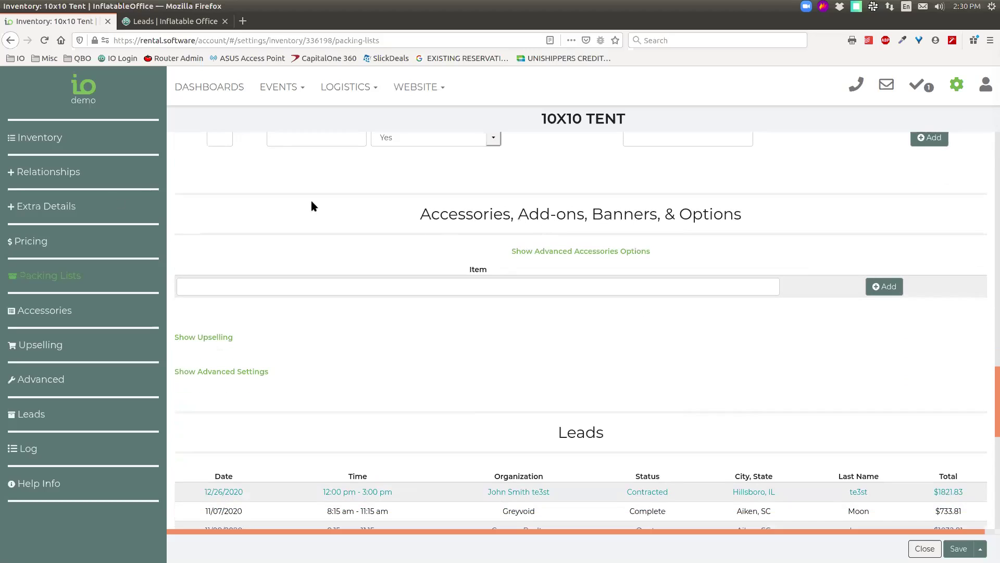
{"action": "scroll", "coordinate": [548, 191], "scroll_direction": "down", "scroll_amount": 2}
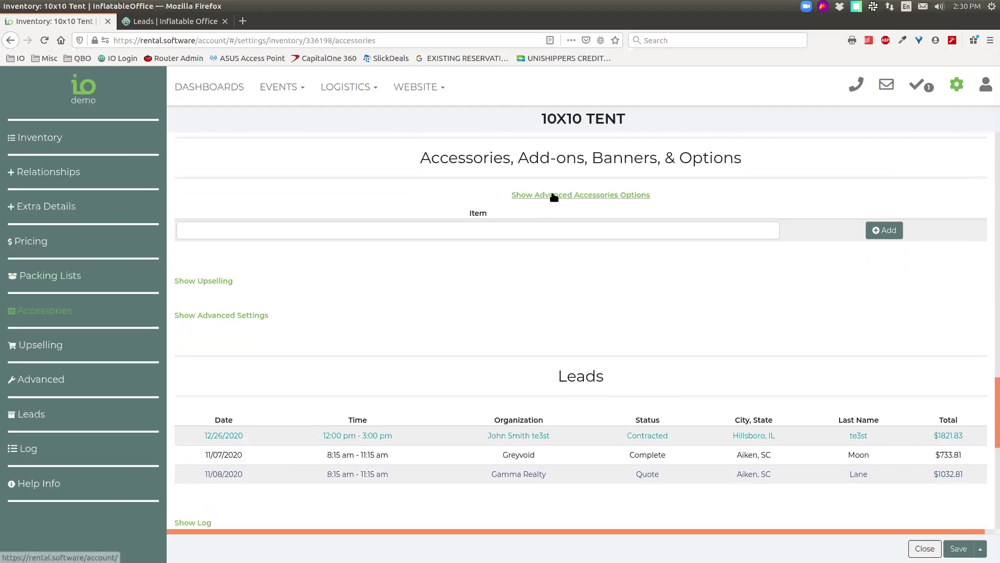
{"action": "left_click", "coordinate": [489, 232]}
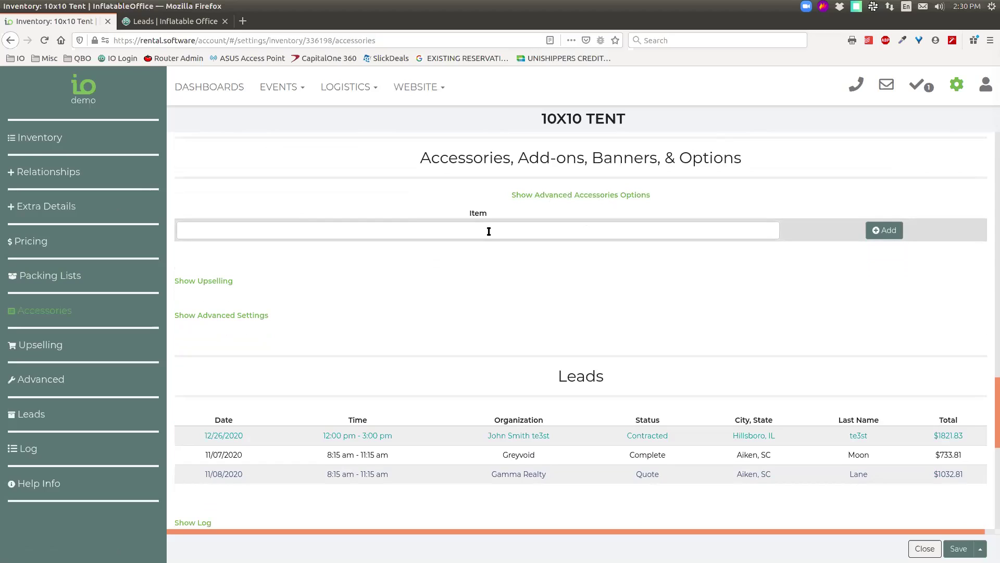
{"action": "type", "text": "cov"}
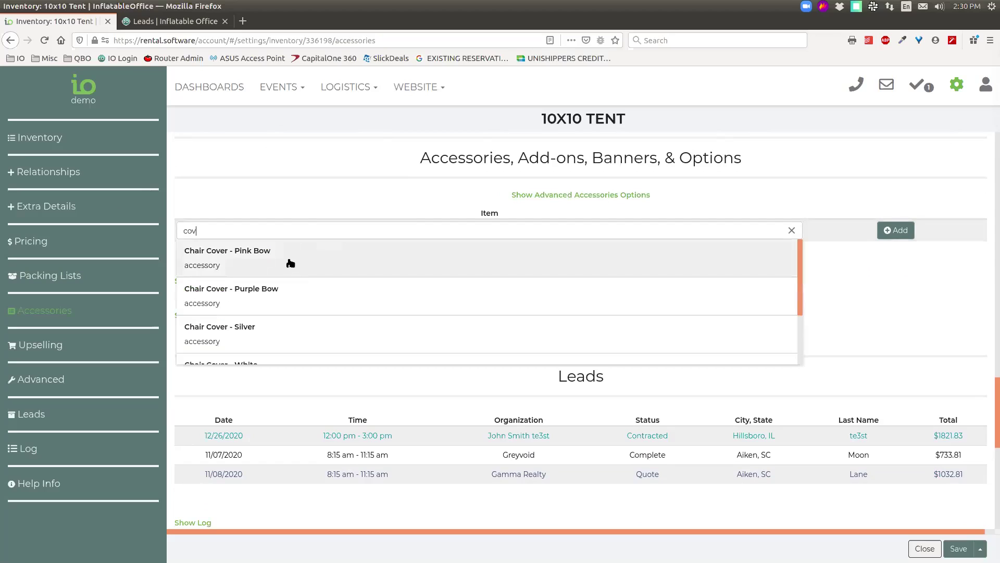
{"action": "scroll", "coordinate": [300, 293], "scroll_direction": "down", "scroll_amount": 3}
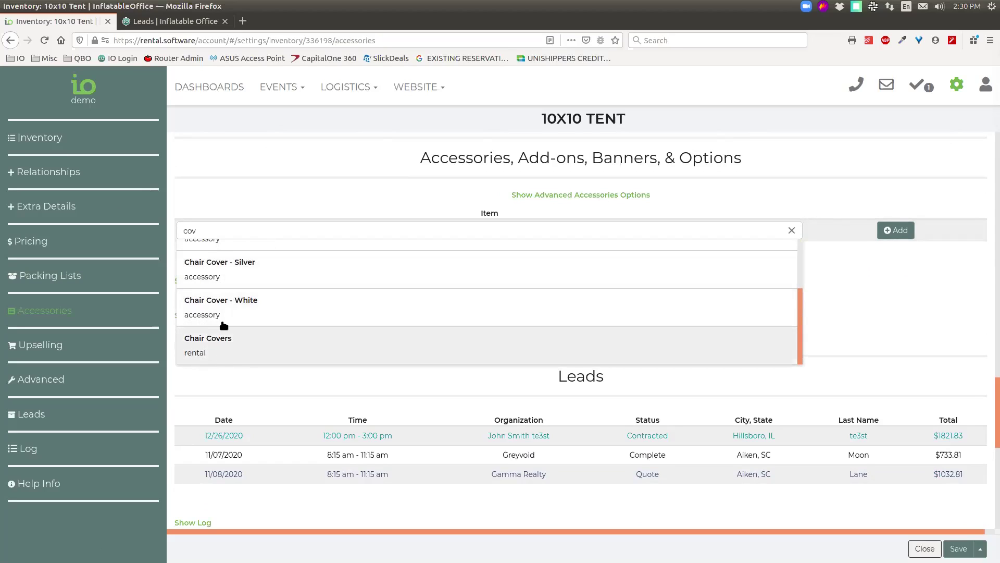
{"action": "scroll", "coordinate": [266, 323], "scroll_direction": "up", "scroll_amount": 3}
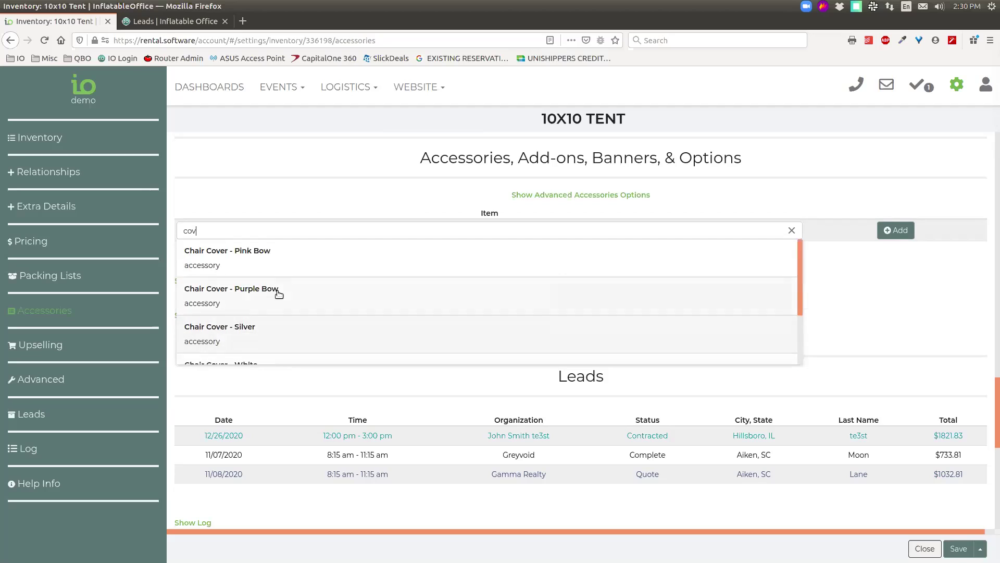
{"action": "left_click", "coordinate": [266, 259]}
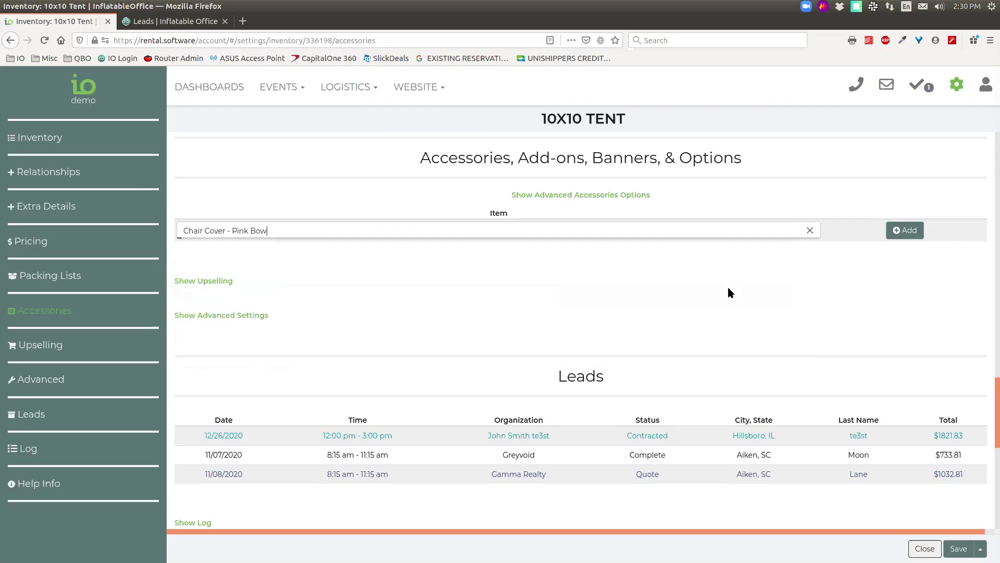
{"action": "left_click", "coordinate": [895, 230]}
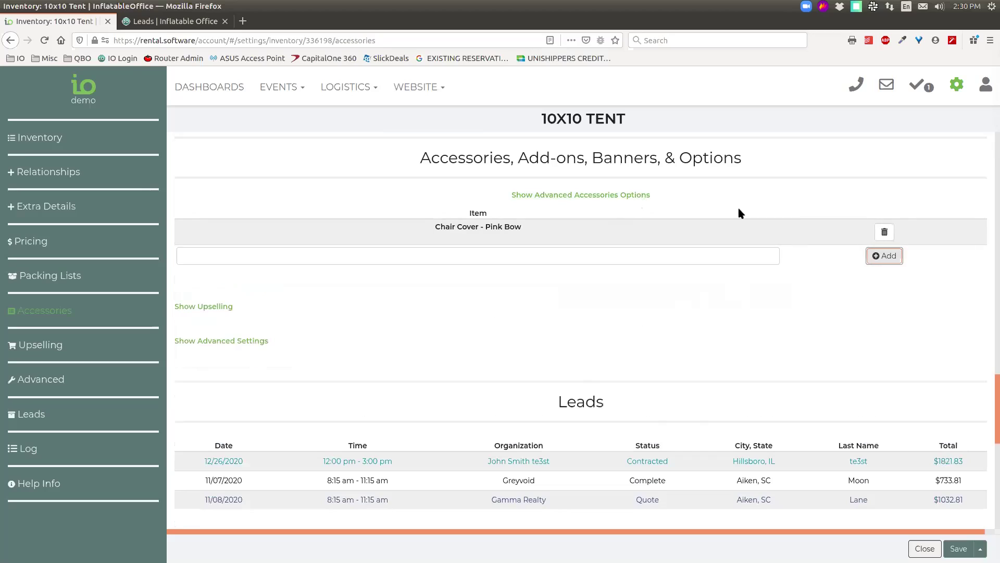
- Show the advanced accessories options and review the accessory limit, listing options and per-accessory columns
{"action": "left_click", "coordinate": [584, 197]}
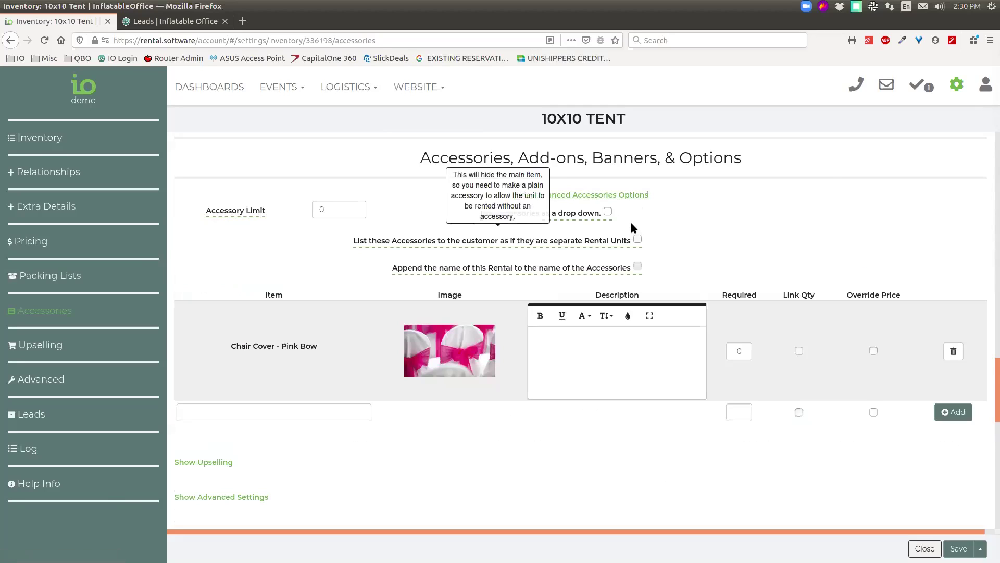
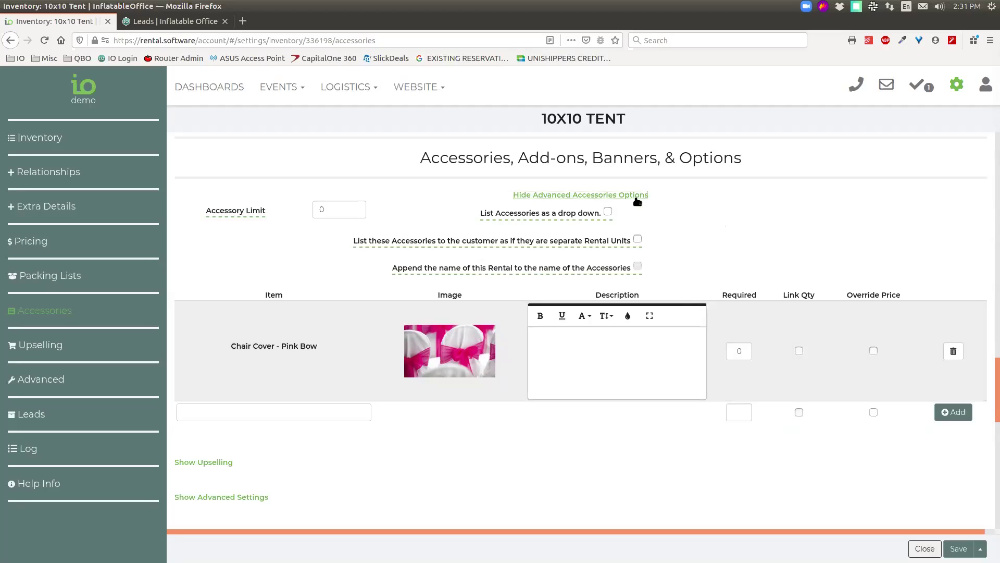
{"action": "left_click", "coordinate": [574, 196]}
{"action": "left_click", "coordinate": [575, 196]}
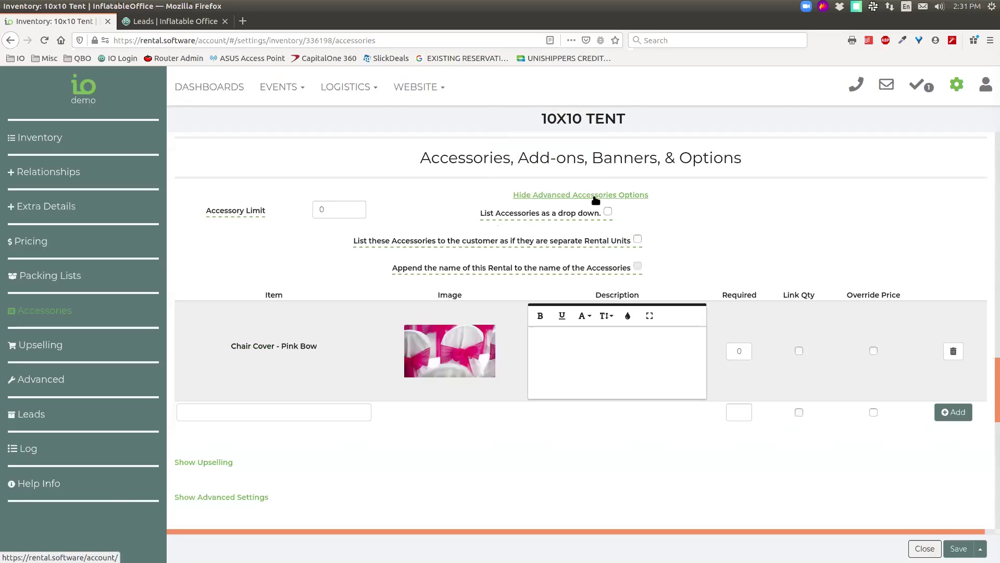
{"action": "scroll", "coordinate": [726, 208], "scroll_direction": "down", "scroll_amount": 1}
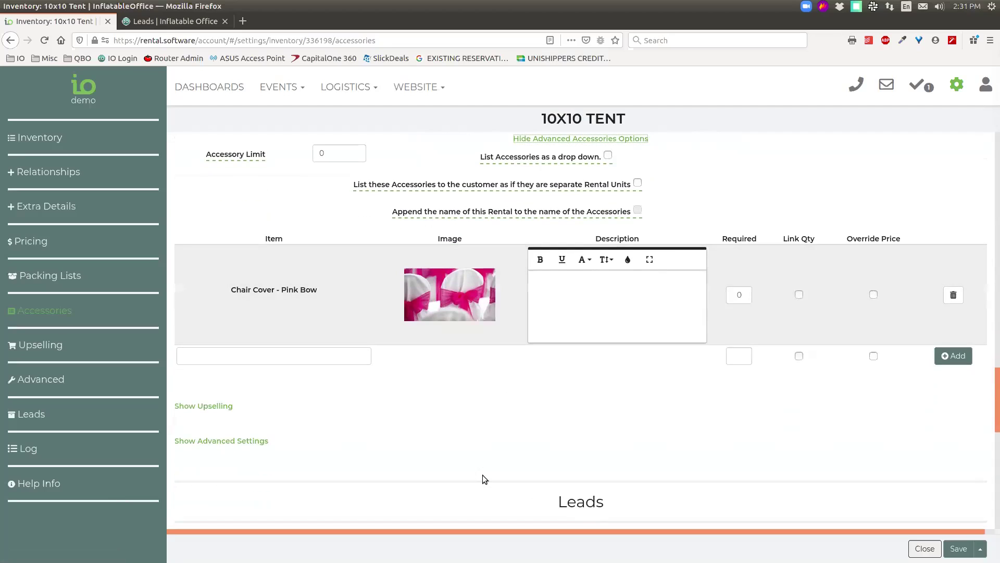
{"action": "mouse_move", "coordinate": [417, 317]}
{"action": "mouse_move", "coordinate": [452, 310]}
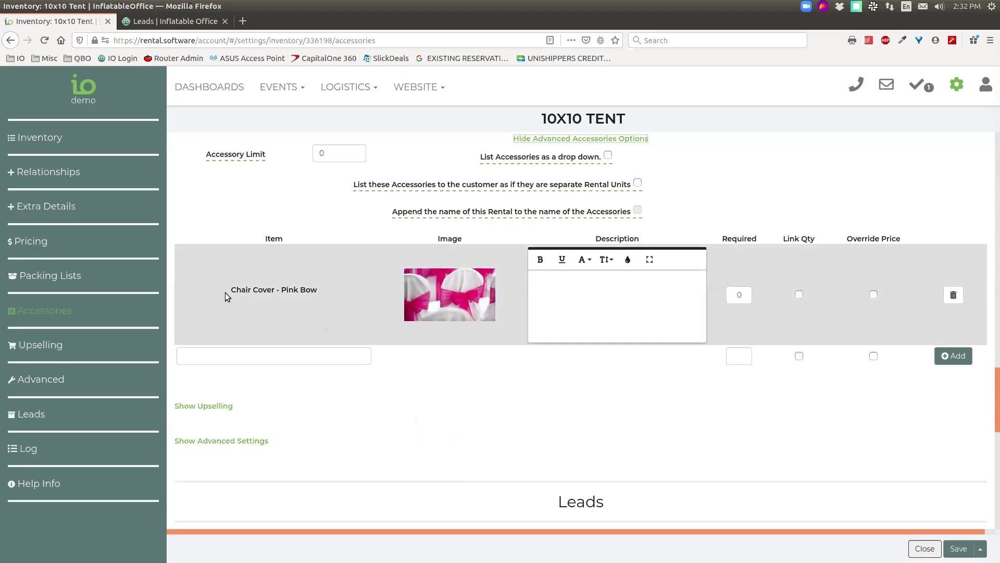
- Examine the Chair Cover - Pink Bow accessory's item name, replaceable image and description field
{"action": "mouse_move", "coordinate": [447, 286]}
{"action": "left_click_drag", "start_coordinate": [231, 290], "coordinate": [317, 291]}
{"action": "mouse_move", "coordinate": [422, 298]}
{"action": "left_click", "coordinate": [469, 370]}
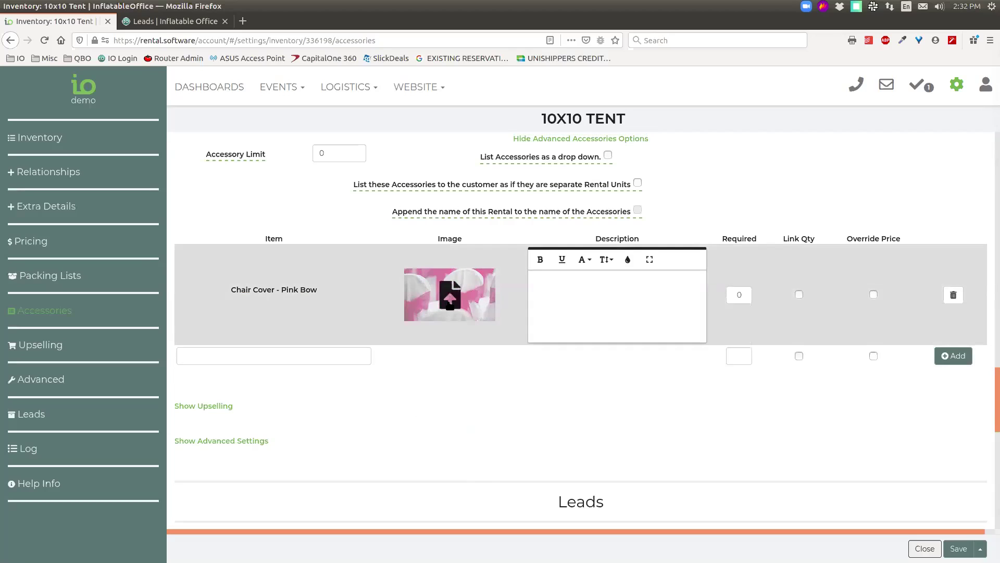
{"action": "left_click", "coordinate": [450, 297]}
{"action": "left_click", "coordinate": [667, 422]}
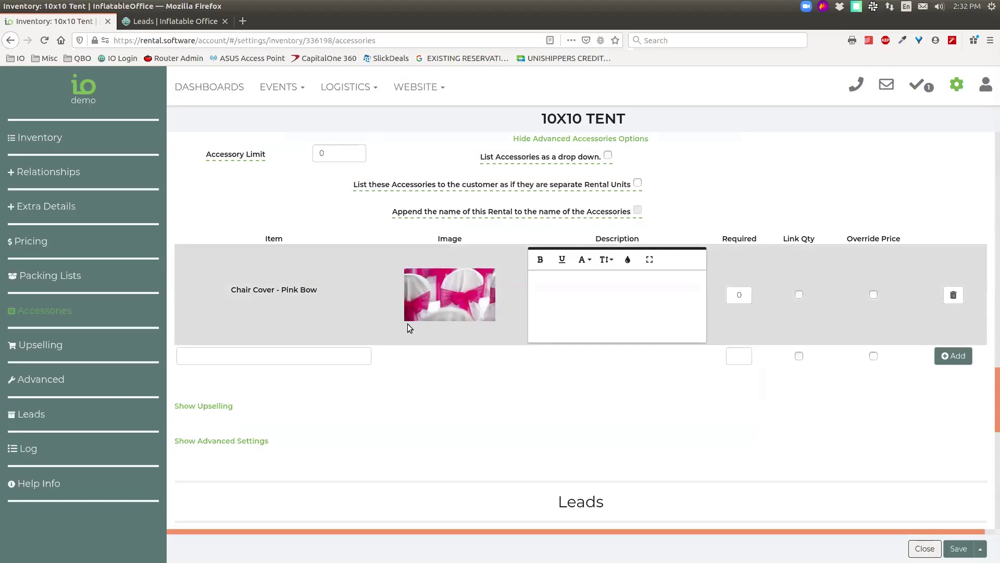
{"action": "left_click_drag", "start_coordinate": [317, 290], "coordinate": [233, 290]}
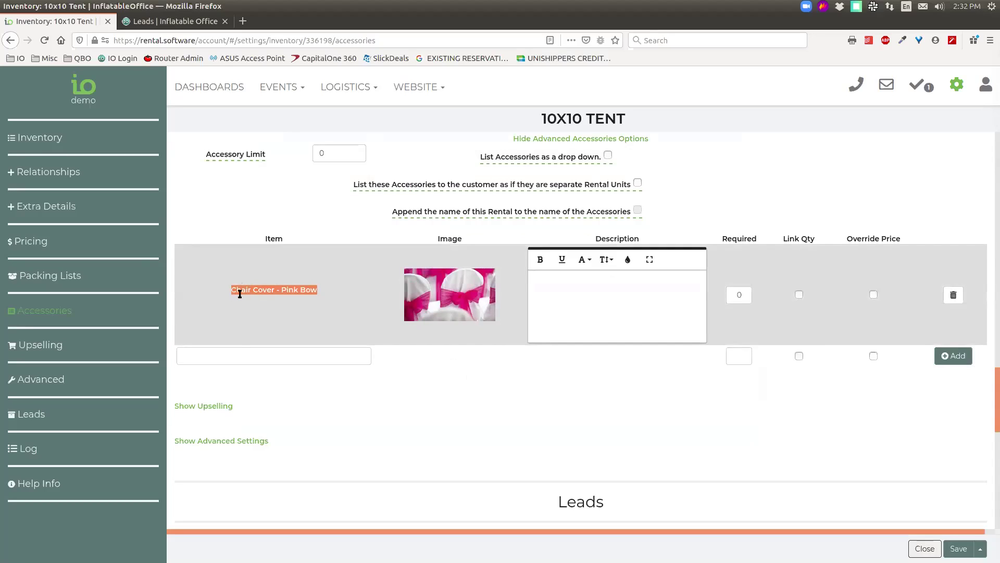
{"action": "left_click", "coordinate": [488, 390]}
{"action": "mouse_move", "coordinate": [453, 307]}
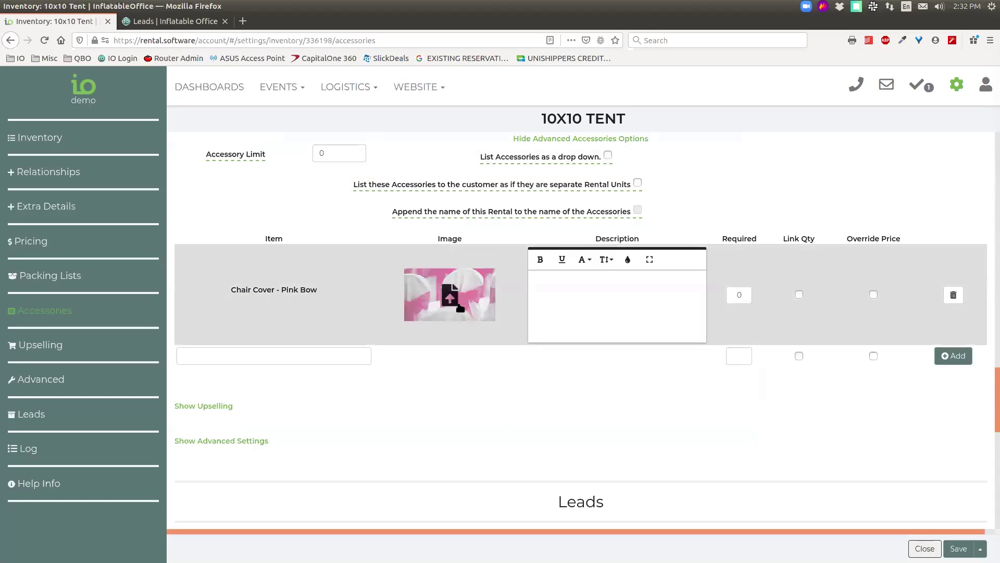
{"action": "left_click", "coordinate": [573, 310]}
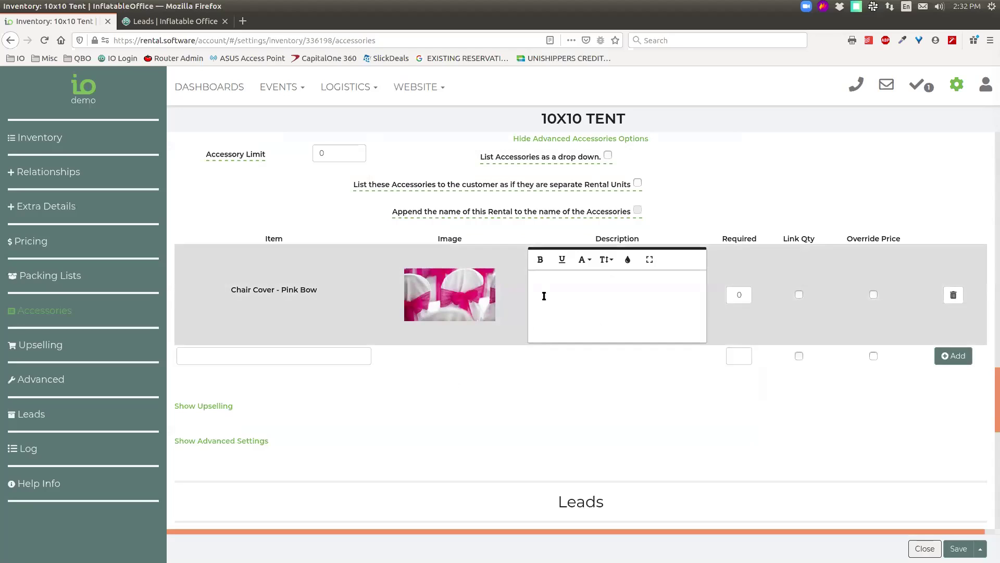
{"action": "left_click_drag", "start_coordinate": [316, 291], "coordinate": [227, 291]}
{"action": "left_click", "coordinate": [578, 302]}
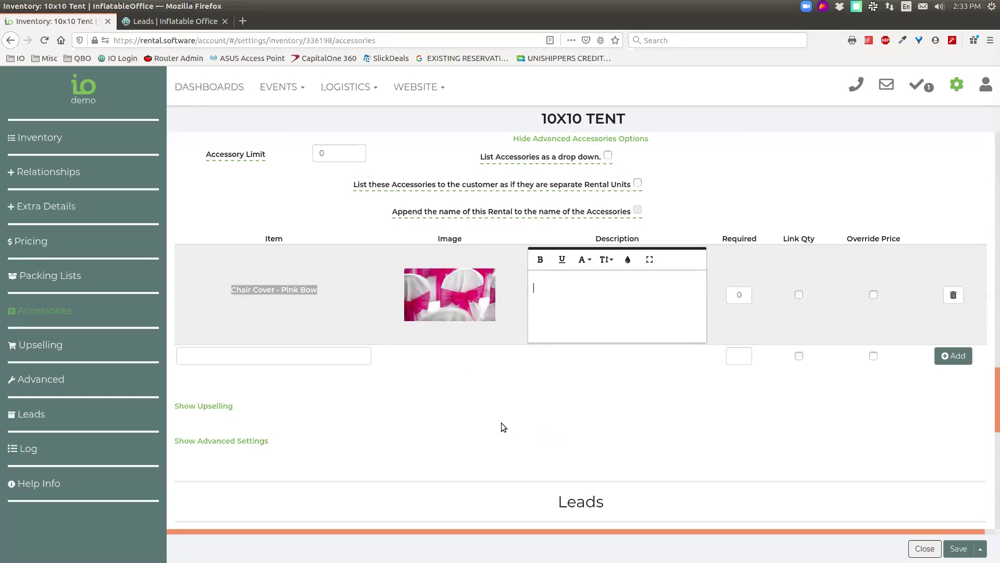
- Show the Upselling section of the 10x10 Tent and review its rental name entry
{"action": "scroll", "coordinate": [354, 392], "scroll_direction": "down", "scroll_amount": 2}
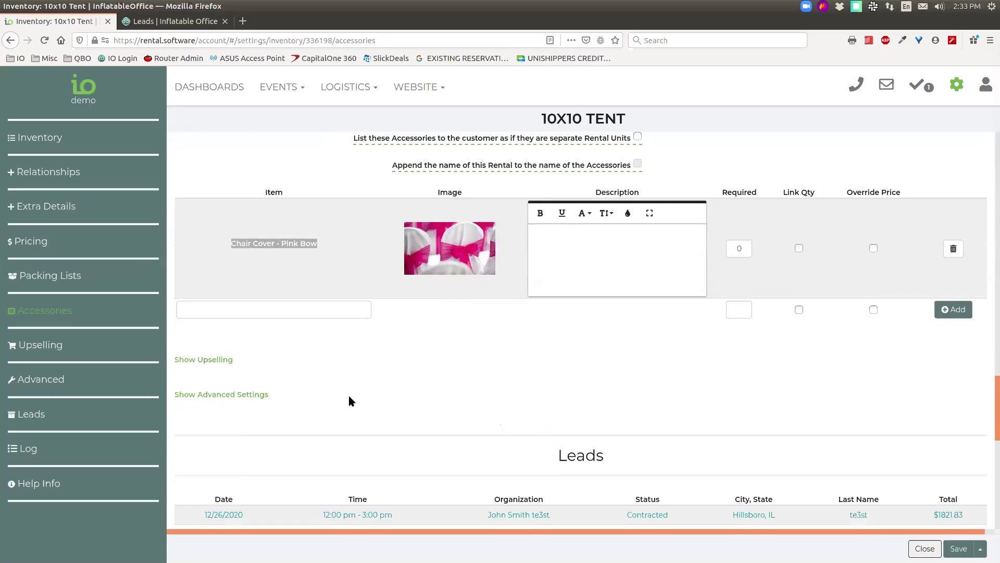
{"action": "left_click", "coordinate": [224, 350]}
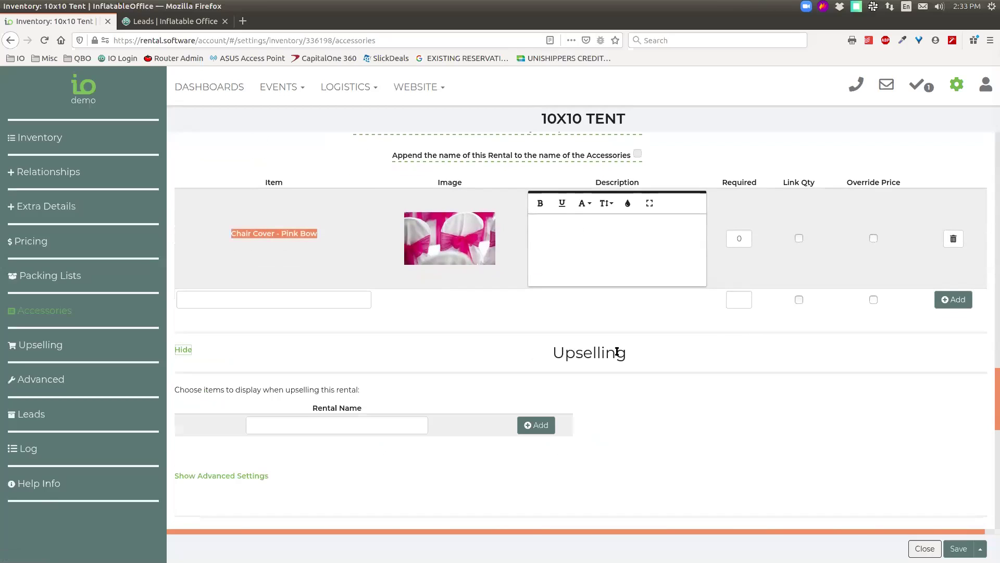
{"action": "scroll", "coordinate": [650, 357], "scroll_direction": "down", "scroll_amount": 2}
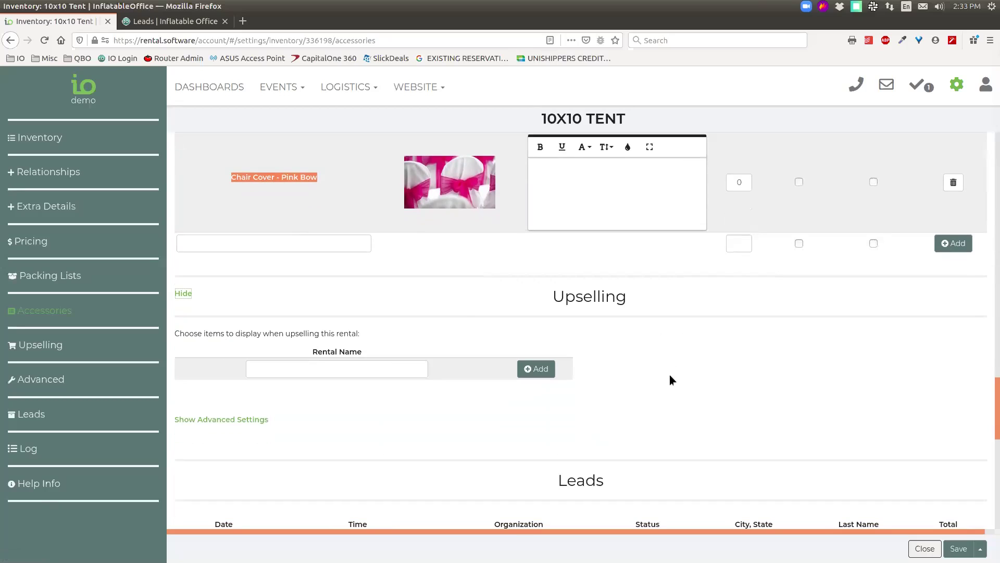
{"action": "scroll", "coordinate": [659, 367], "scroll_direction": "down", "scroll_amount": 3}
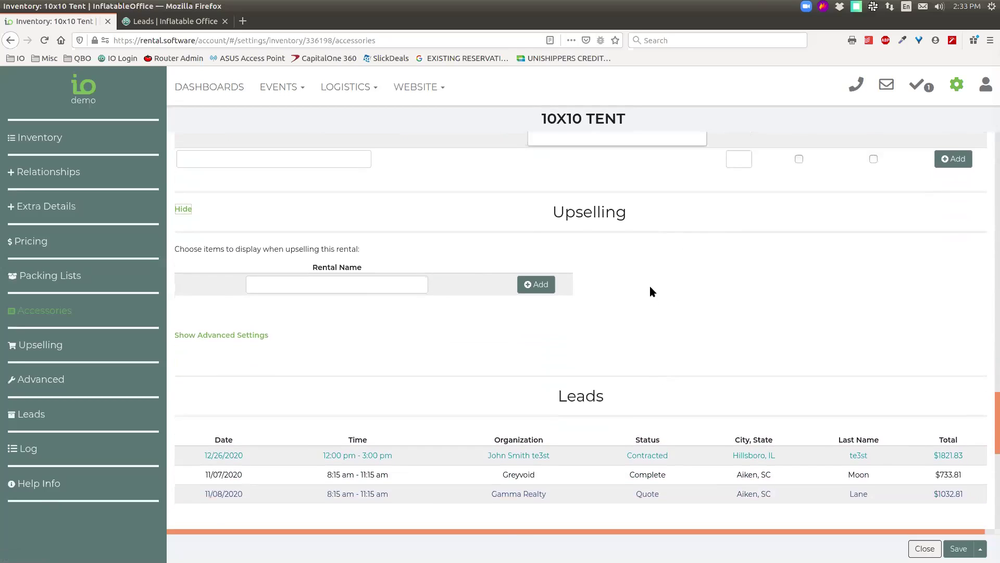
{"action": "scroll", "coordinate": [651, 291], "scroll_direction": "down", "scroll_amount": 2}
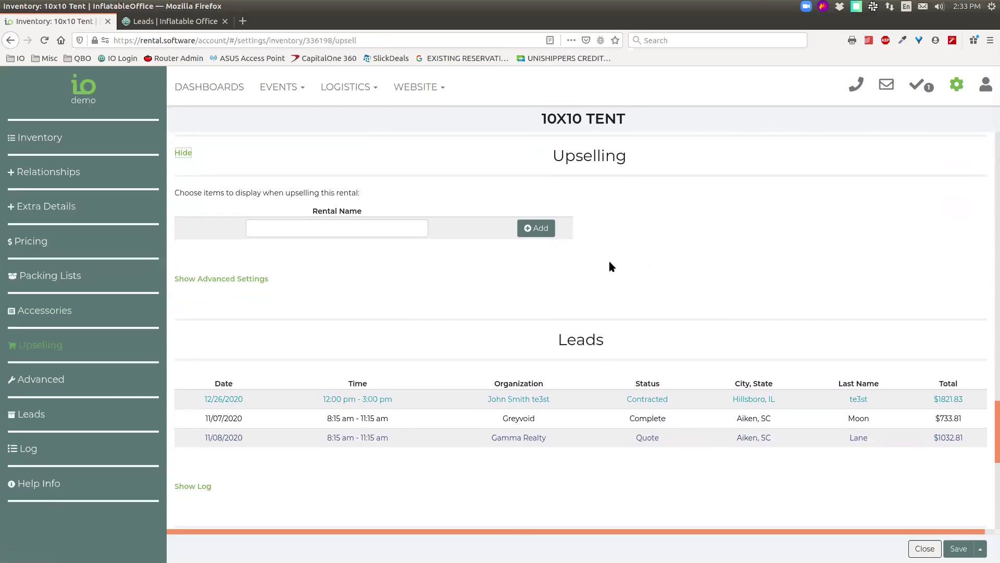
- Add All-Sport Bouncer to the upselling rentals as a demonstration, and delete that row again
{"action": "left_click", "coordinate": [357, 229]}
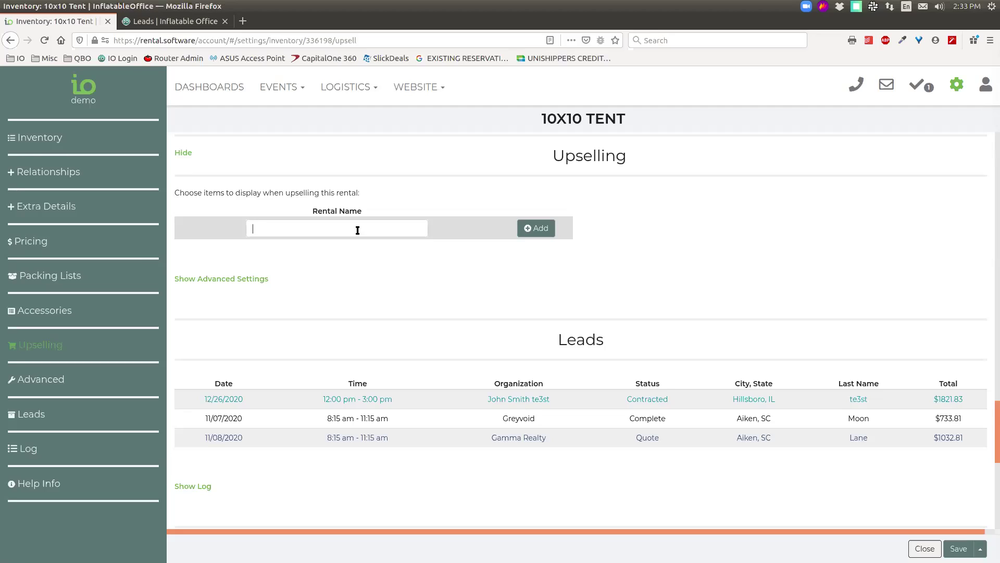
{"action": "left_click", "coordinate": [358, 229]}
{"action": "type", "text": "boun"}
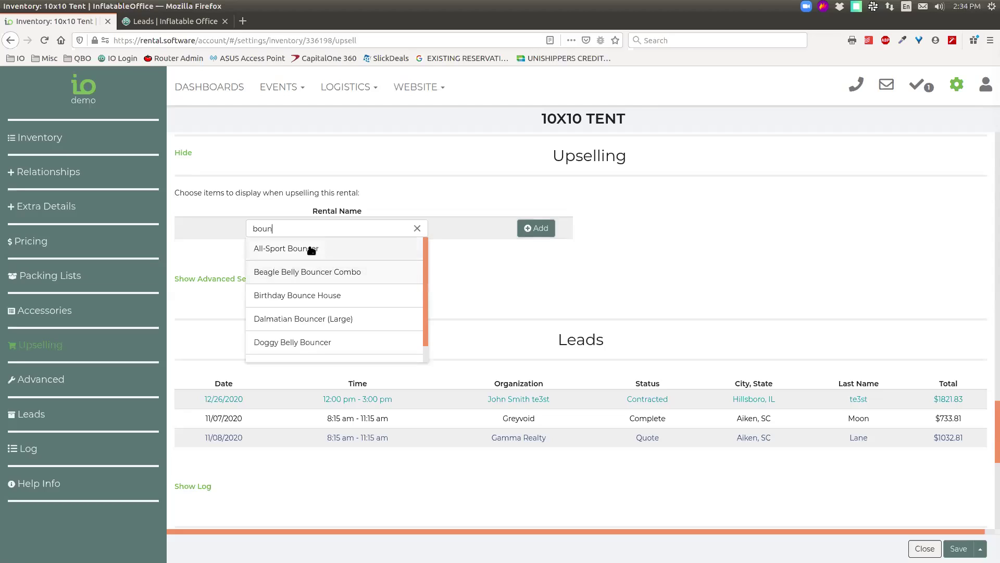
{"action": "left_click", "coordinate": [404, 251]}
{"action": "left_click", "coordinate": [540, 230]}
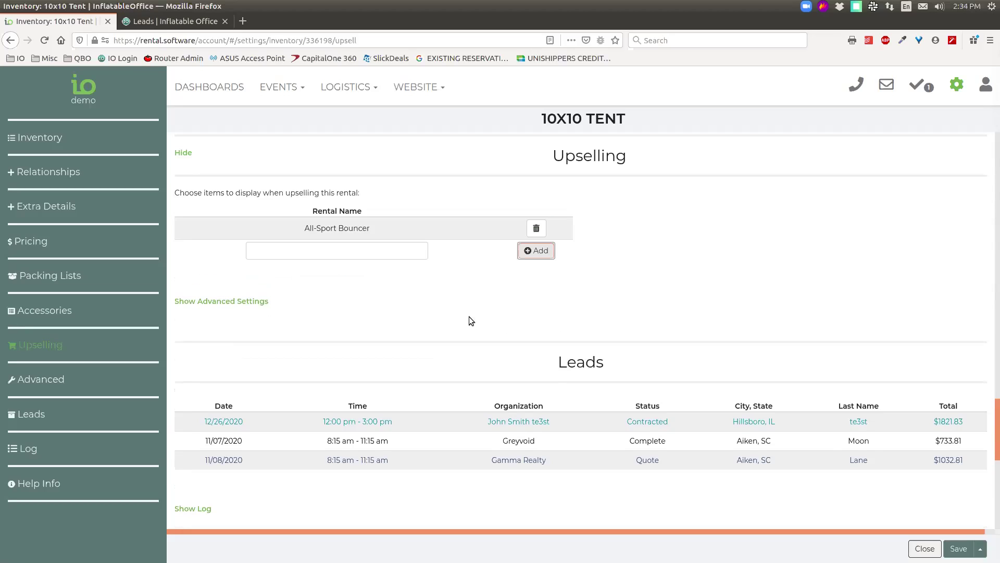
{"action": "left_click", "coordinate": [536, 228]}
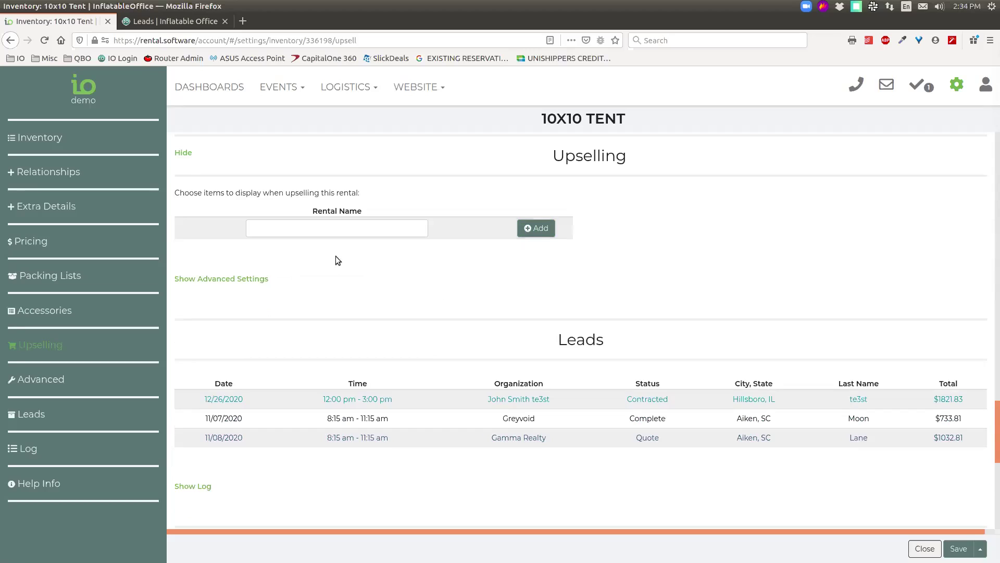
- Show the Advanced Settings of the 10x10 Tent and review the item options and document display settings
{"action": "left_click", "coordinate": [240, 282]}
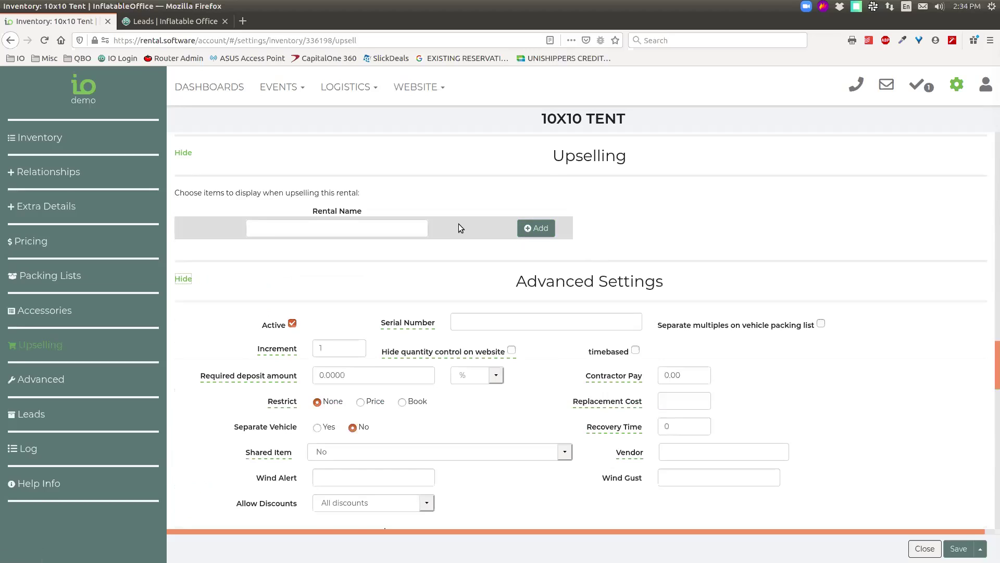
{"action": "scroll", "coordinate": [573, 260], "scroll_direction": "down", "scroll_amount": 2}
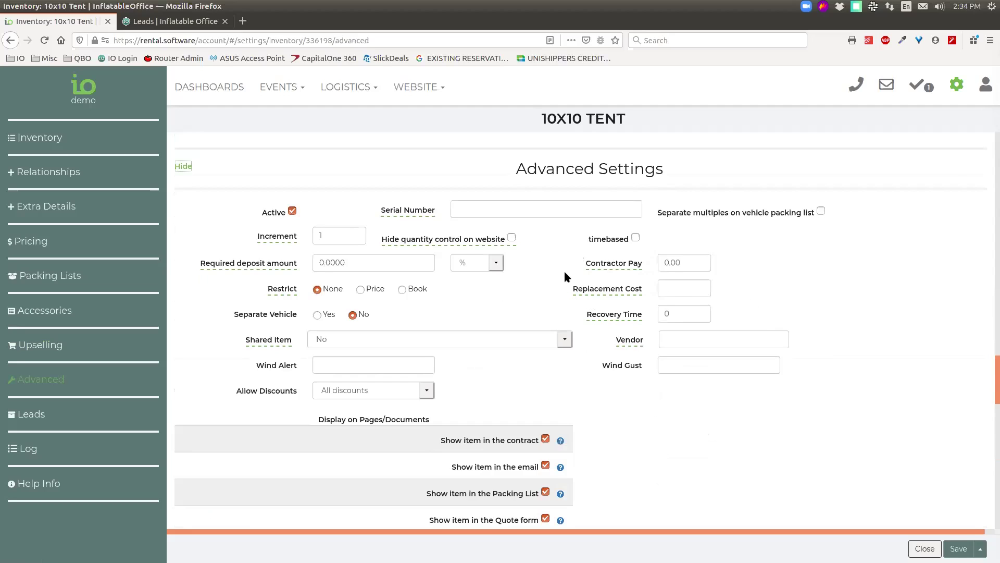
{"action": "scroll", "coordinate": [568, 274], "scroll_direction": "down", "scroll_amount": 1}
{"action": "scroll", "coordinate": [573, 336], "scroll_direction": "up", "scroll_amount": 2}
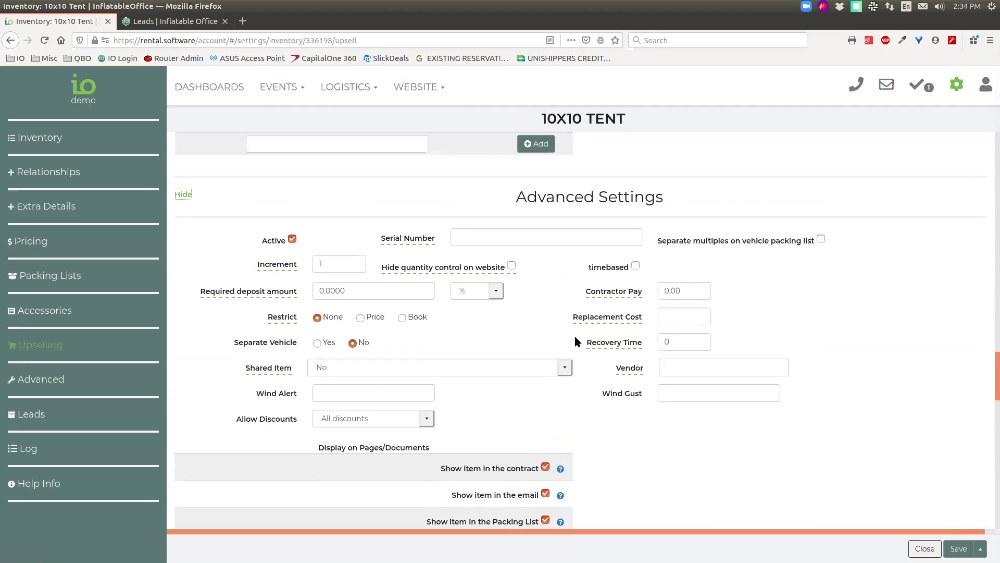
{"action": "scroll", "coordinate": [523, 310], "scroll_direction": "down", "scroll_amount": 1}
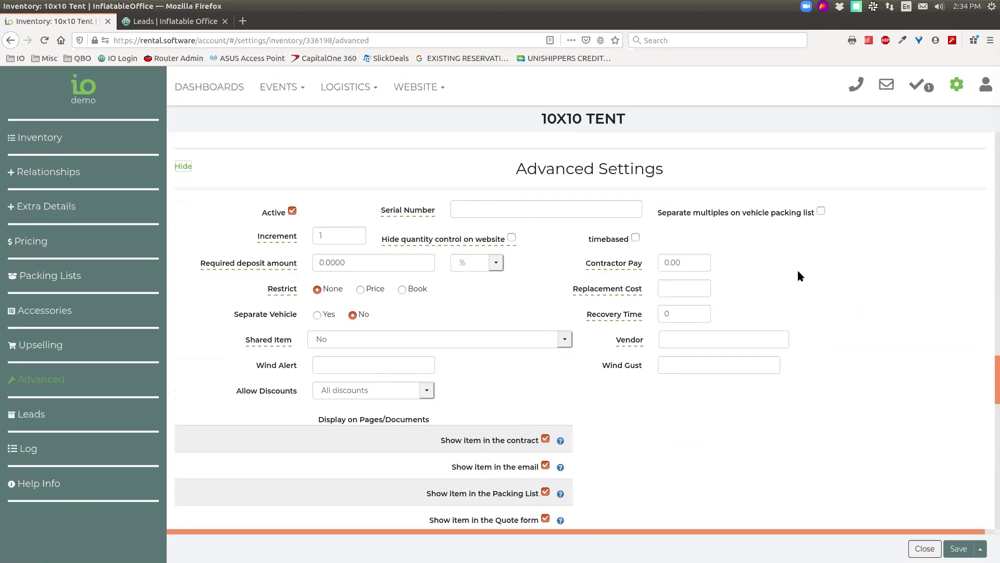
{"action": "scroll", "coordinate": [798, 270], "scroll_direction": "down", "scroll_amount": 1}
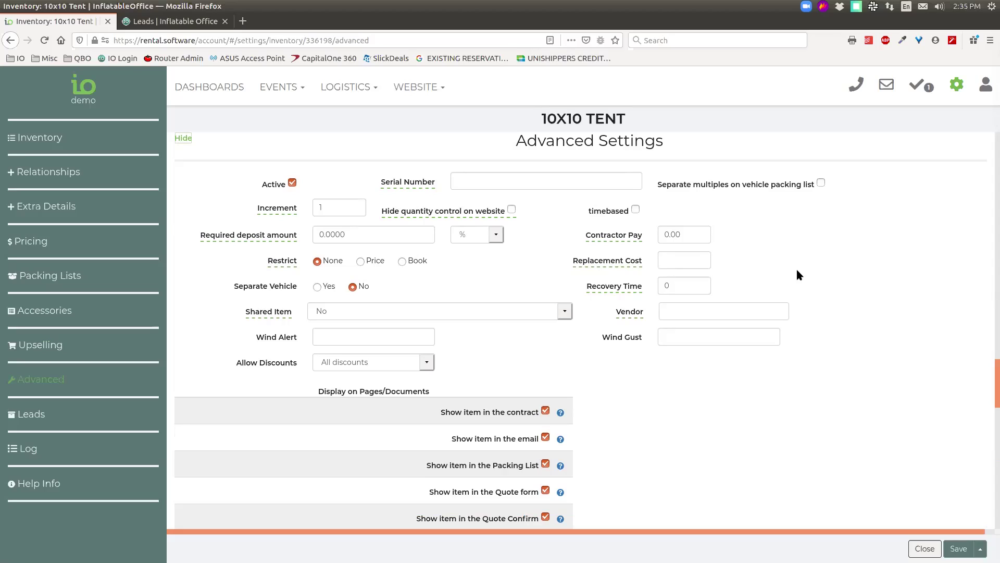
- Examine the Increment setting and its explanation in the advanced settings
{"action": "left_click", "coordinate": [343, 208]}
{"action": "left_click", "coordinate": [342, 208]}
{"action": "mouse_move", "coordinate": [281, 213]}
{"action": "scroll", "coordinate": [558, 257], "scroll_direction": "down", "scroll_amount": 1}
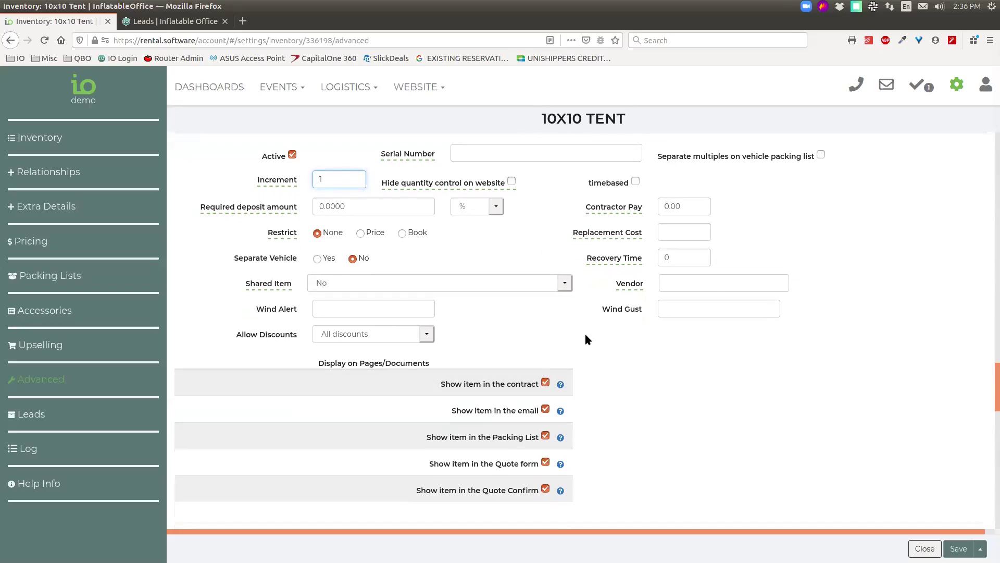
- Set the Shared Item option of the 10x10 Tent to Specific Companies
{"action": "scroll", "coordinate": [625, 345], "scroll_direction": "down", "scroll_amount": 2}
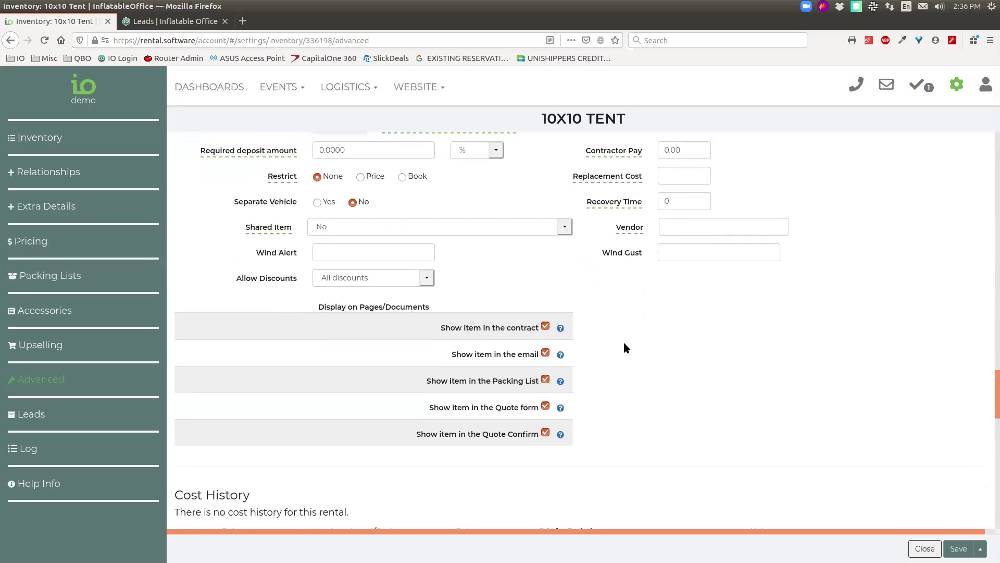
{"action": "scroll", "coordinate": [625, 346], "scroll_direction": "up", "scroll_amount": 1}
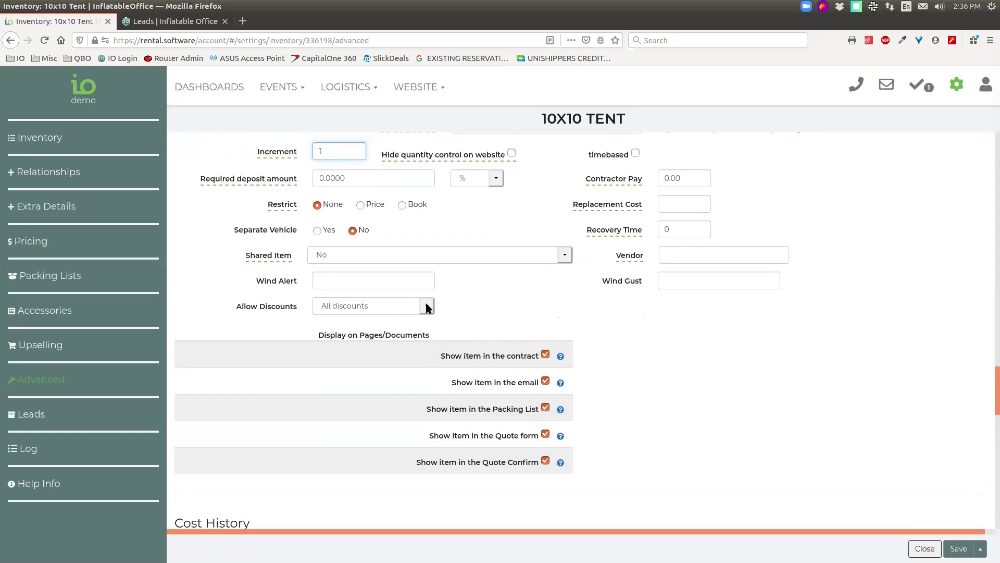
{"action": "left_click", "coordinate": [563, 258]}
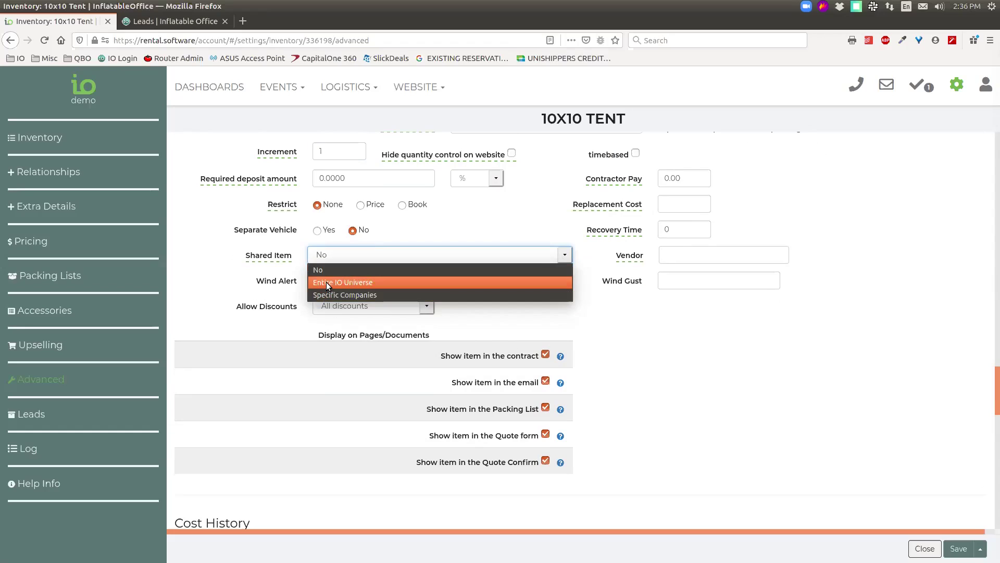
{"action": "left_click", "coordinate": [348, 299]}
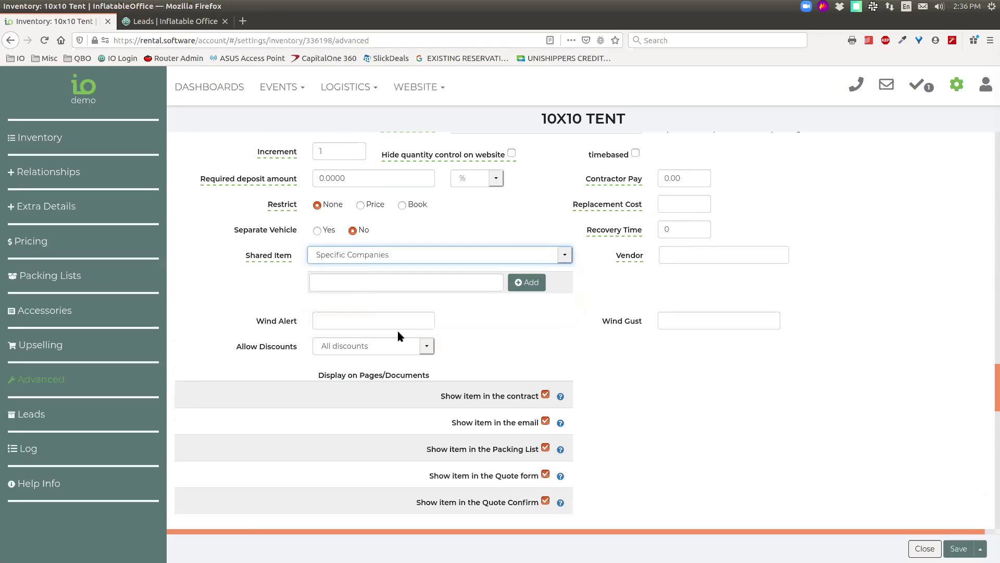
- Search for a company to share the tent with, replacing the first search term with "big time"
{"action": "left_click", "coordinate": [382, 284]}
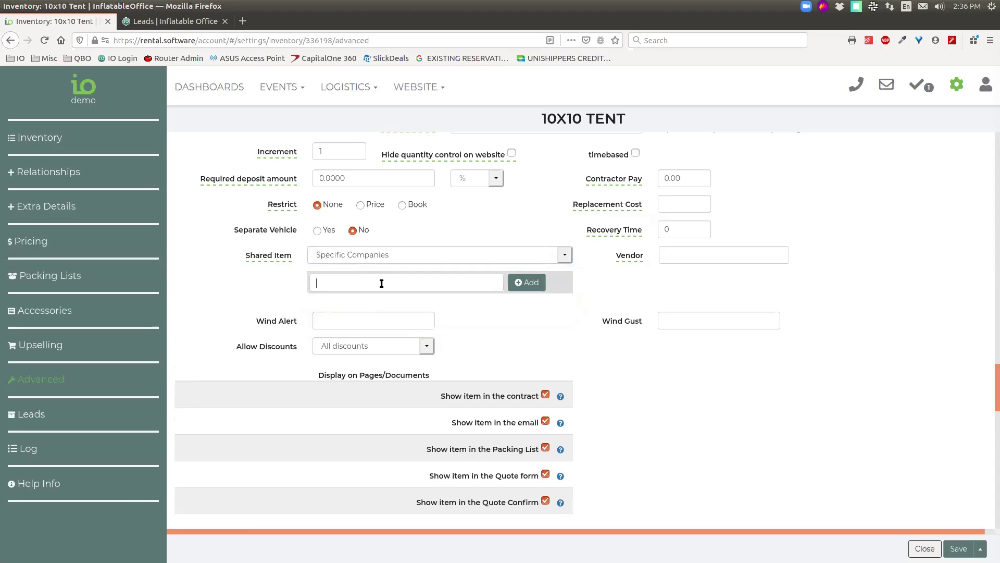
{"action": "type", "text": "susan"}
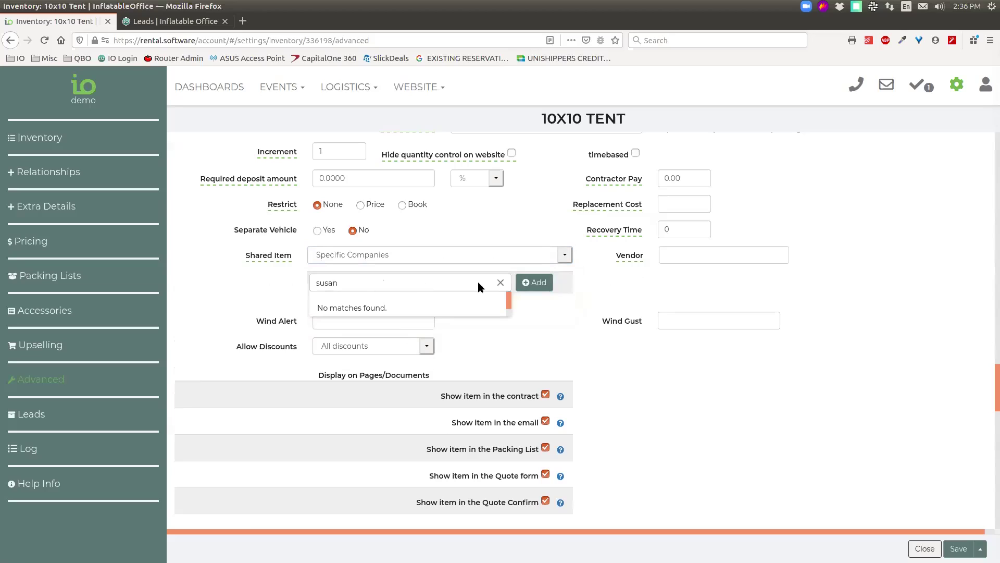
{"action": "left_click", "coordinate": [500, 283]}
{"action": "left_click", "coordinate": [500, 283]}
{"action": "type", "text": "big"}
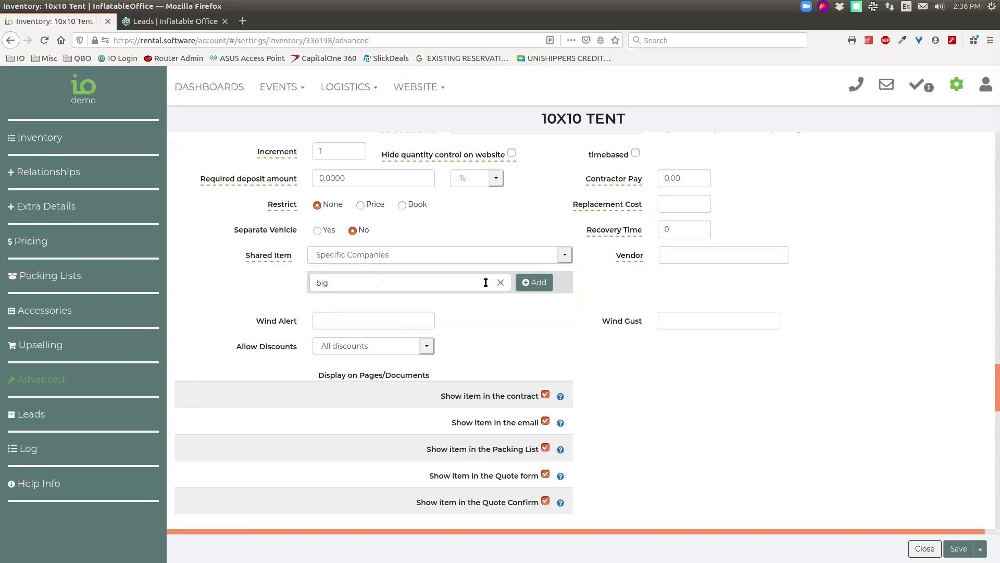
{"action": "type", "text": " time"}
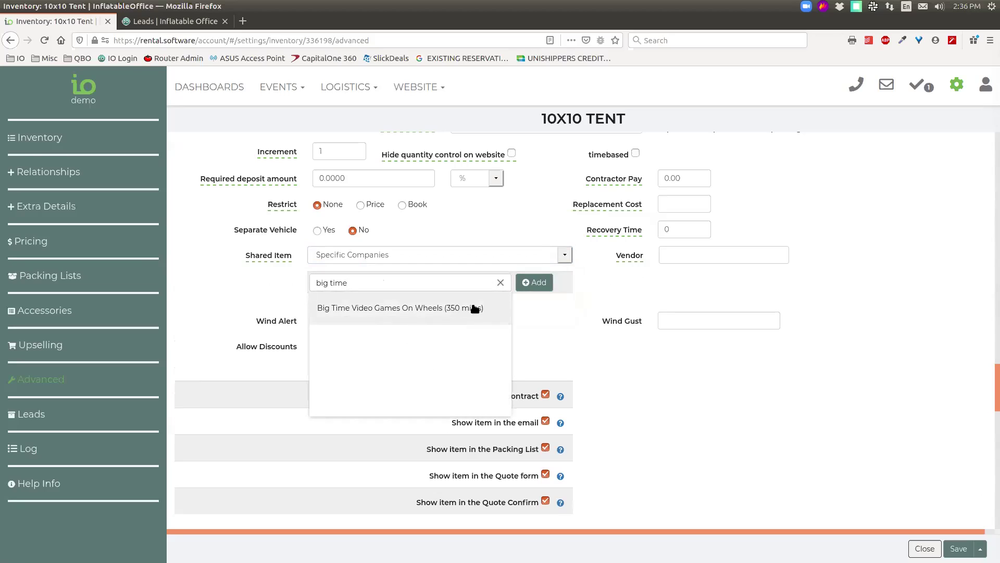
{"action": "left_click", "coordinate": [456, 310]}
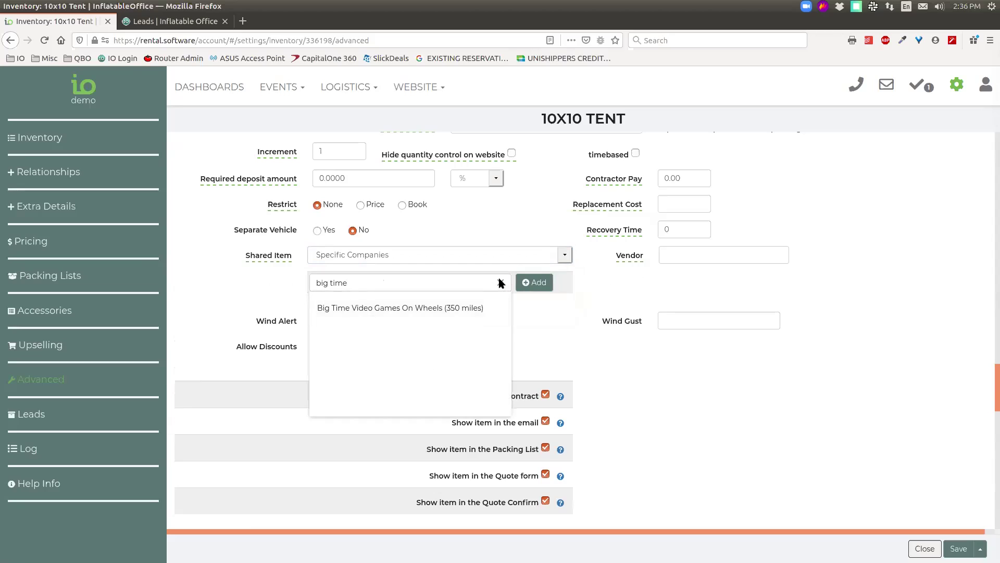
- Set Shared Item back to No, try the Entire IO Universe option, and restore No
{"action": "left_click", "coordinate": [375, 255]}
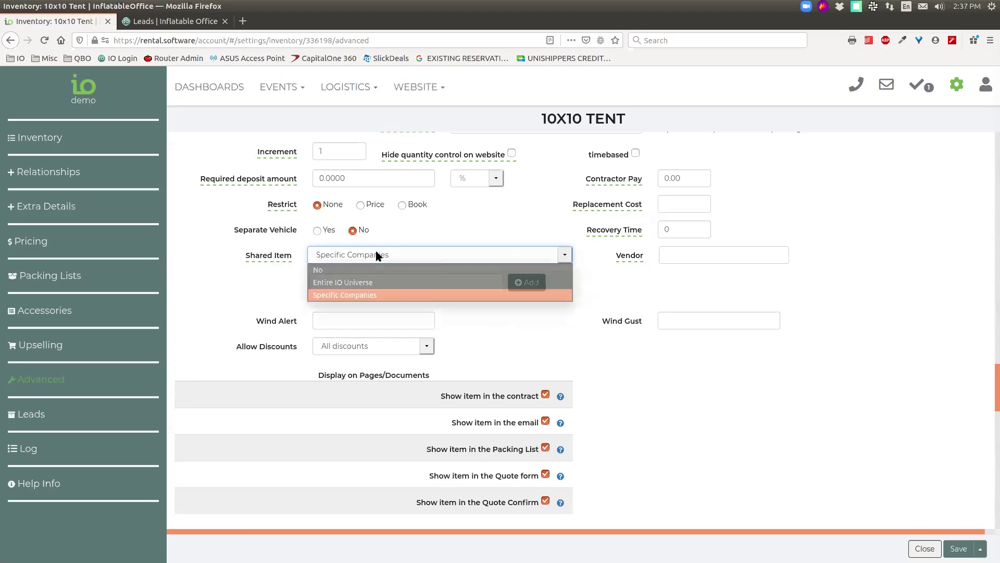
{"action": "left_click", "coordinate": [355, 256]}
{"action": "left_click", "coordinate": [355, 256]}
{"action": "left_click", "coordinate": [345, 269]}
{"action": "left_click", "coordinate": [368, 252]}
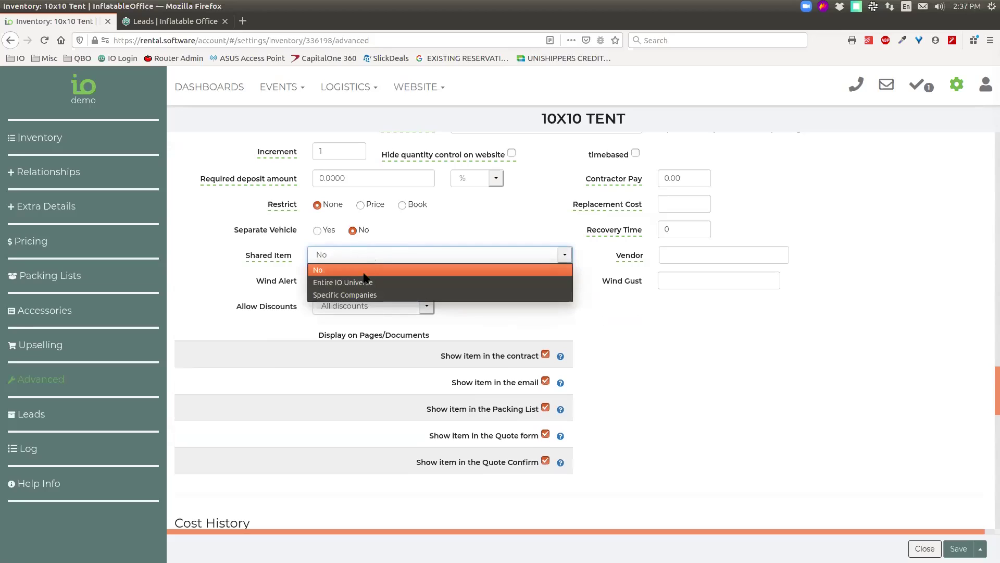
{"action": "left_click", "coordinate": [364, 283]}
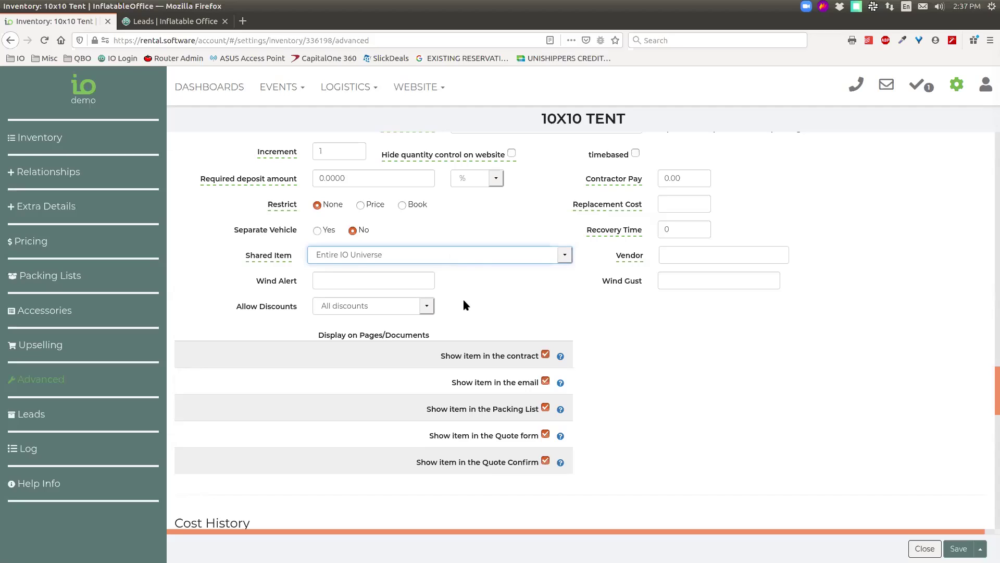
{"action": "left_click", "coordinate": [432, 254]}
{"action": "left_click", "coordinate": [315, 270]}
{"action": "left_click", "coordinate": [476, 294]}
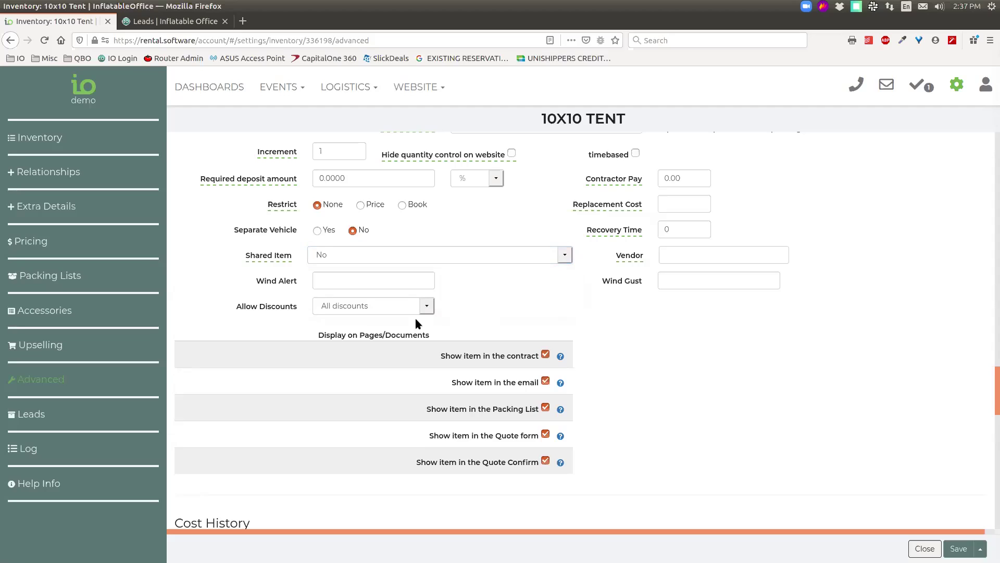
- Demonstrate the Allow Discounts options by choosing Admin discounts and after that No discounts
{"action": "scroll", "coordinate": [437, 313], "scroll_direction": "down", "scroll_amount": 2}
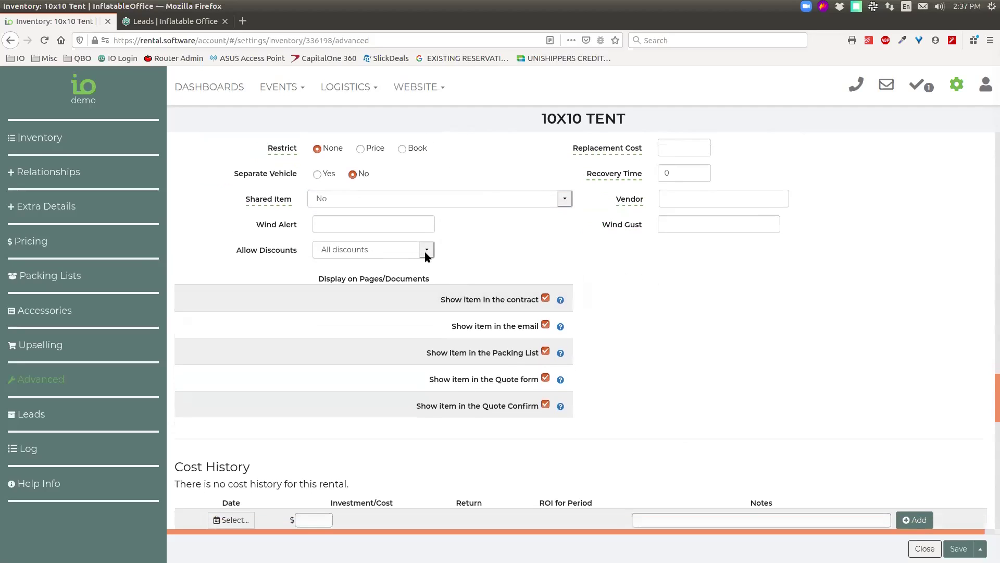
{"action": "left_click", "coordinate": [427, 252]}
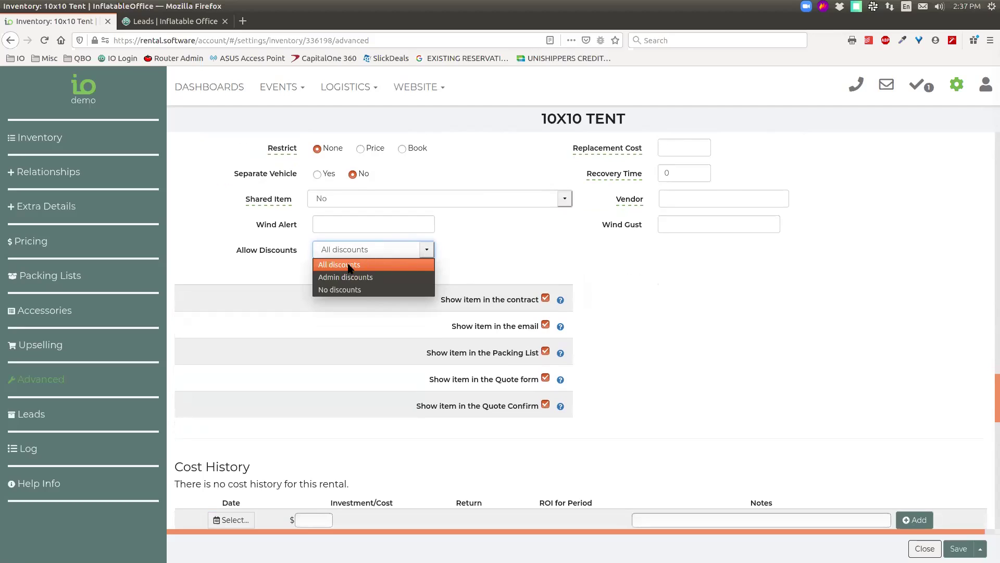
{"action": "left_click", "coordinate": [358, 281]}
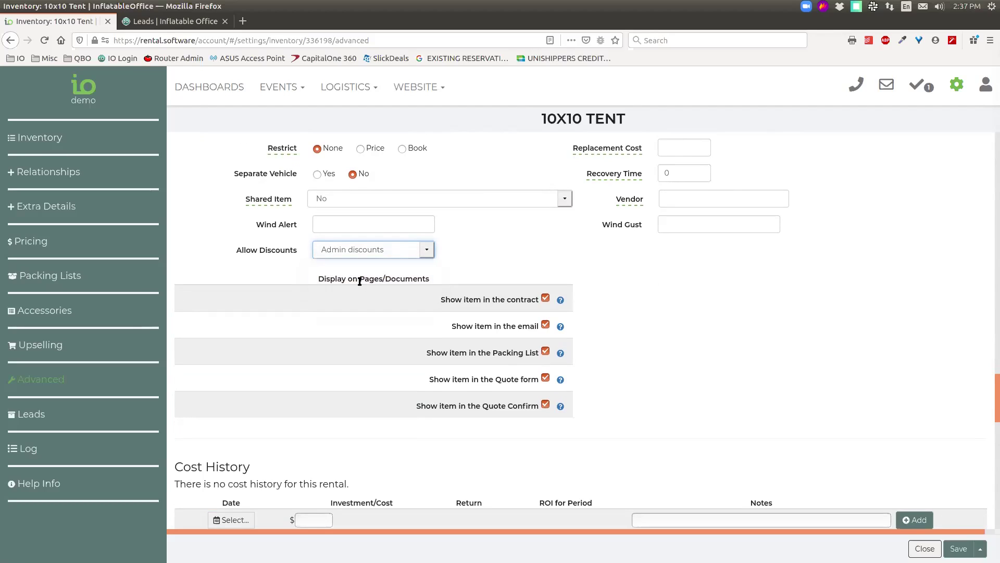
{"action": "left_click", "coordinate": [345, 251]}
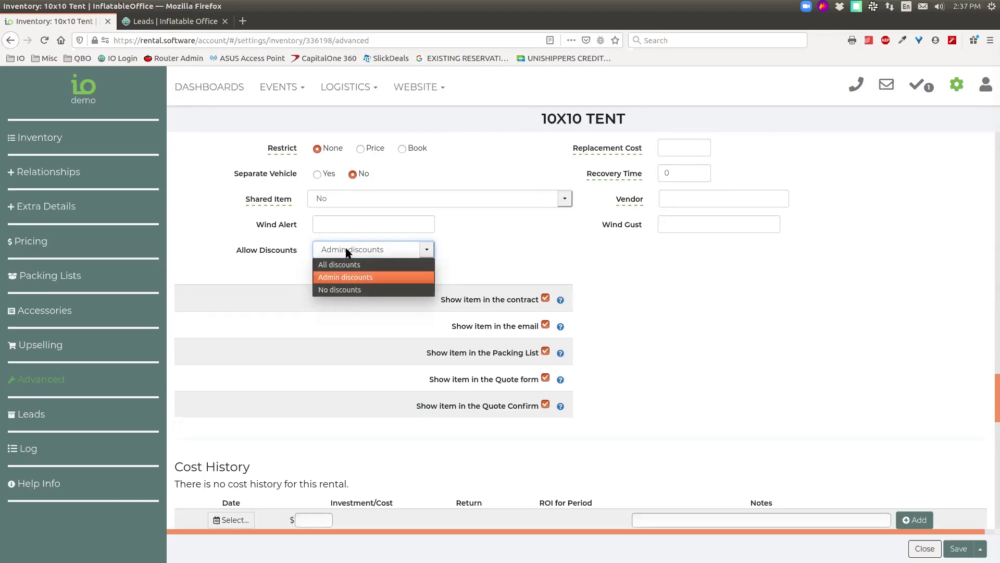
{"action": "left_click", "coordinate": [348, 289]}
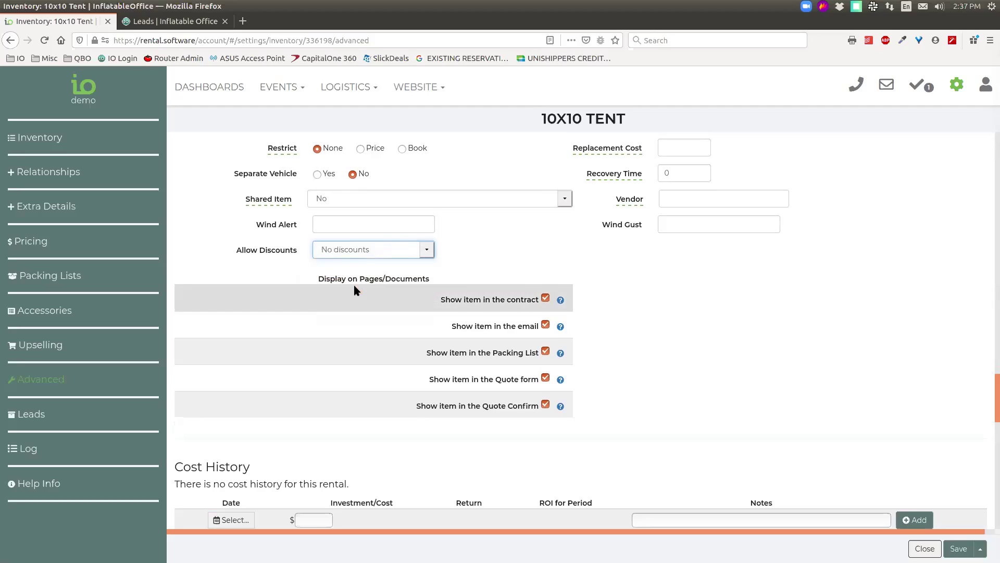
- Restore Allow Discounts to All discounts
{"action": "left_click", "coordinate": [369, 252]}
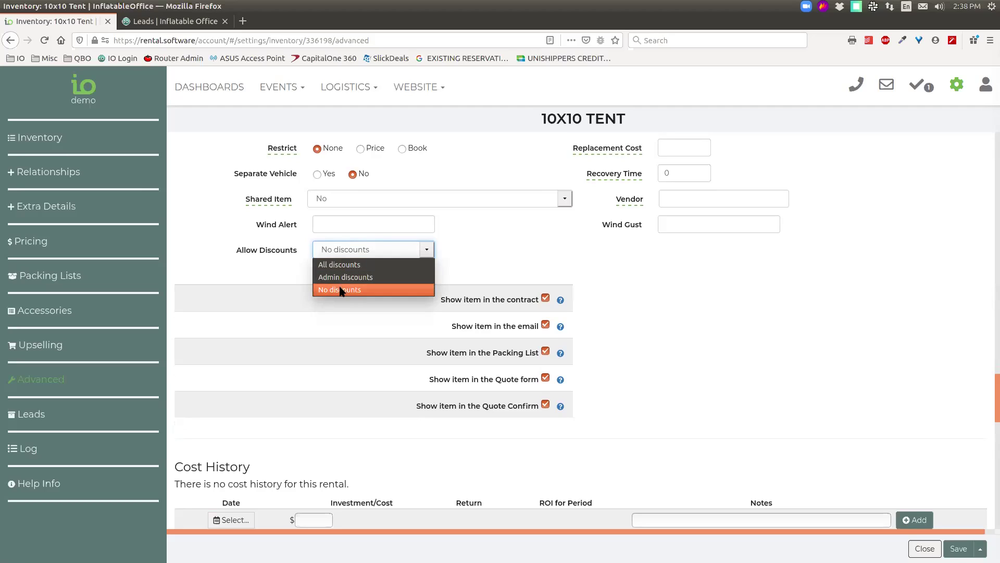
{"action": "left_click", "coordinate": [340, 290]}
{"action": "left_click", "coordinate": [345, 250]}
{"action": "left_click", "coordinate": [335, 267]}
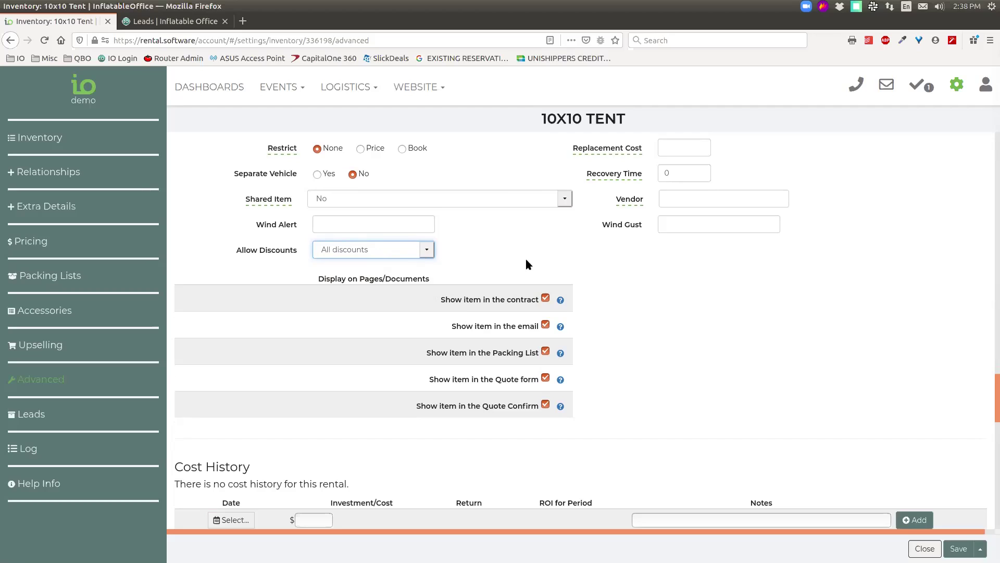
{"action": "left_click", "coordinate": [573, 252]}
- Examine the Cost History section, including its date picker, Investment/Cost entry, ROI for Period column and Notes entry
{"action": "scroll", "coordinate": [575, 250], "scroll_direction": "down", "scroll_amount": 1}
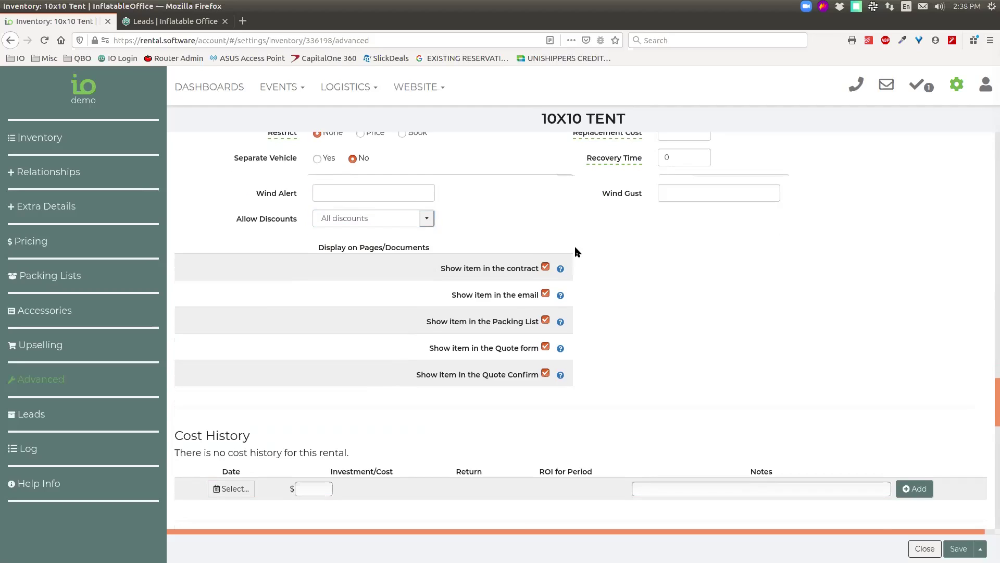
{"action": "scroll", "coordinate": [578, 252], "scroll_direction": "down", "scroll_amount": 5}
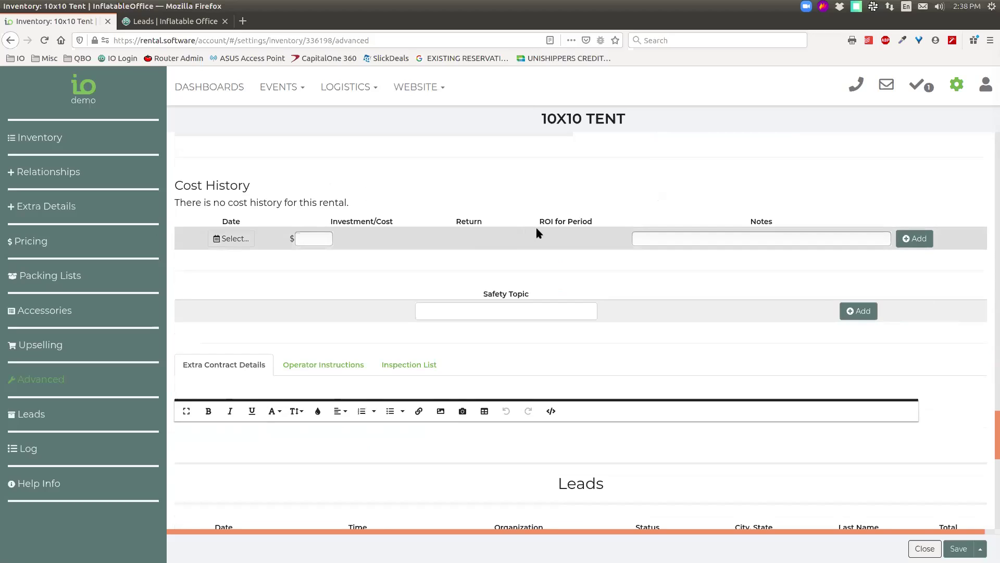
{"action": "left_click_drag", "start_coordinate": [541, 220], "coordinate": [607, 219]}
{"action": "left_click", "coordinate": [477, 184]}
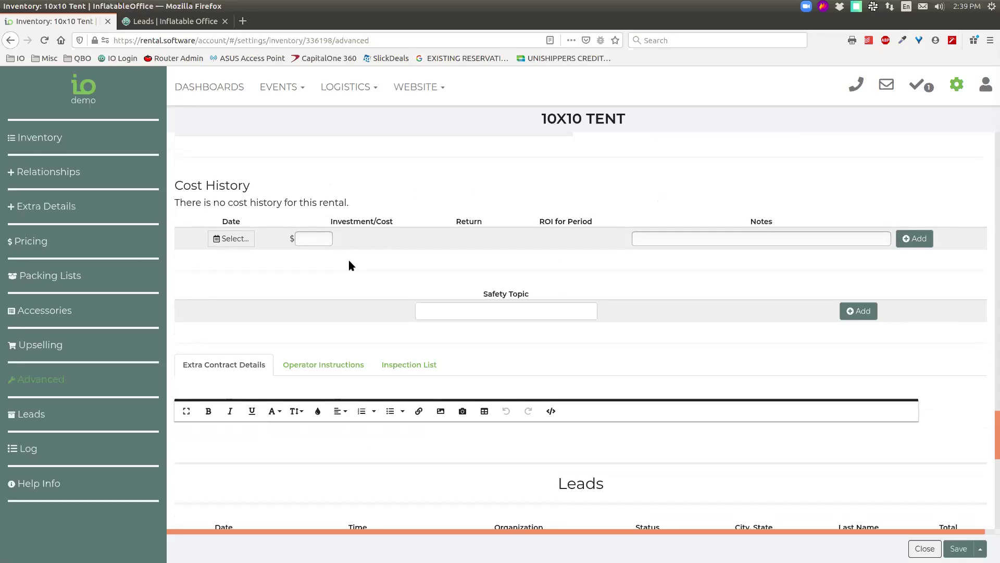
{"action": "left_click", "coordinate": [239, 239]}
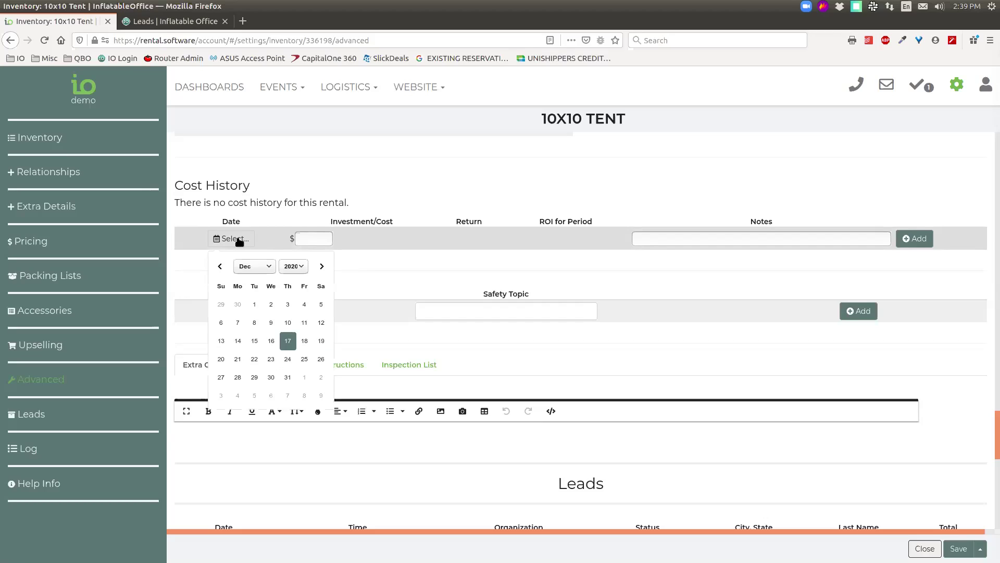
{"action": "left_click", "coordinate": [371, 279]}
{"action": "left_click", "coordinate": [322, 238]}
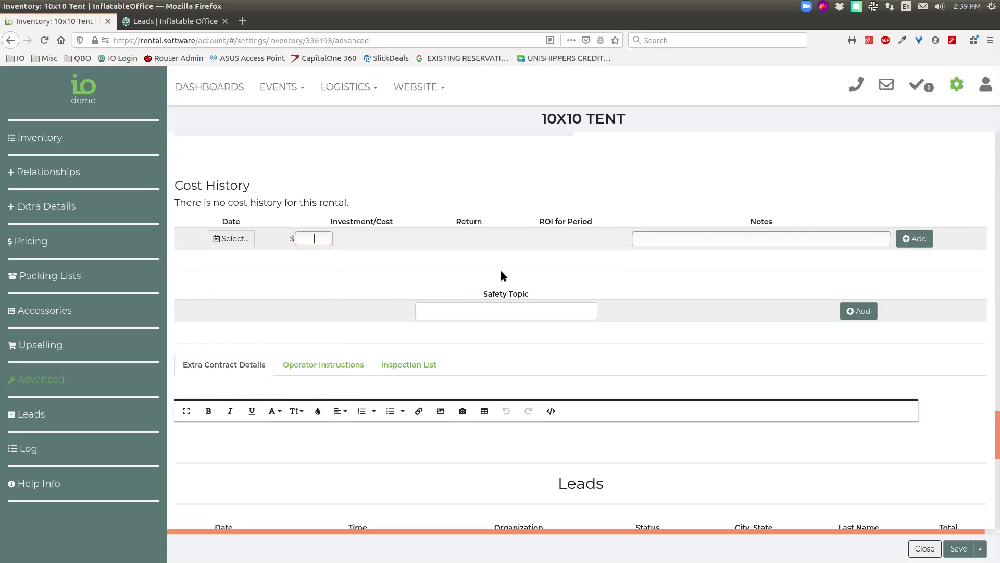
{"action": "left_click_drag", "start_coordinate": [541, 221], "coordinate": [590, 221]}
{"action": "left_click", "coordinate": [355, 200]}
{"action": "left_click_drag", "start_coordinate": [175, 202], "coordinate": [350, 202]}
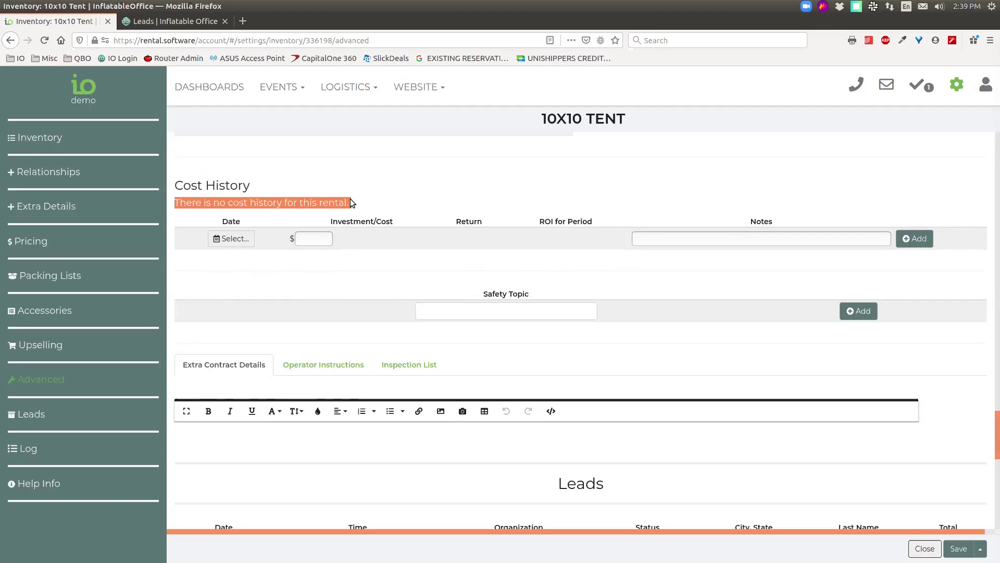
{"action": "left_click", "coordinate": [430, 206]}
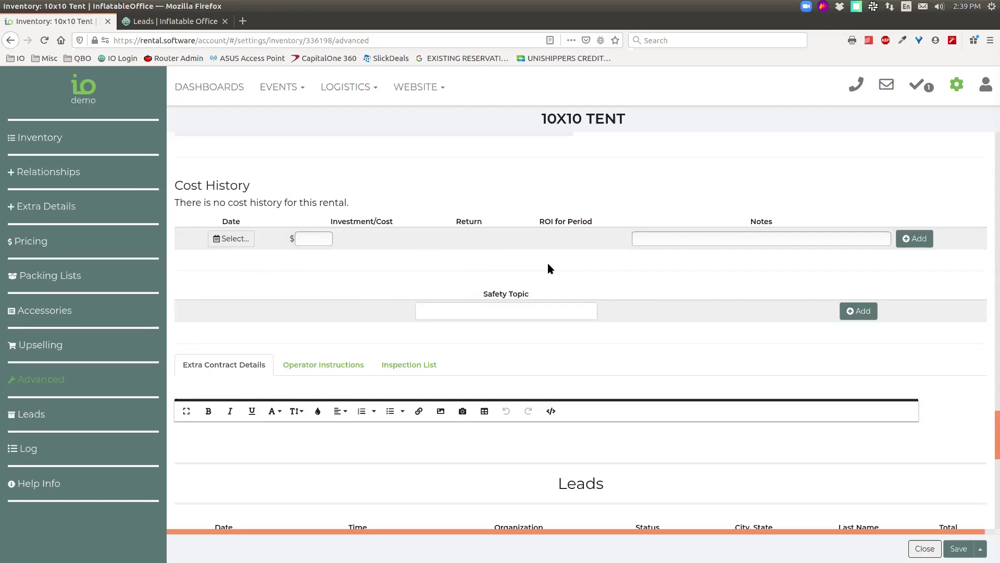
{"action": "left_click", "coordinate": [669, 239]}
- Review the Safety Topic entry and the text editors for Extra Contract Details, Operator Instructions and Inspection List
{"action": "scroll", "coordinate": [637, 252], "scroll_direction": "down", "scroll_amount": 3}
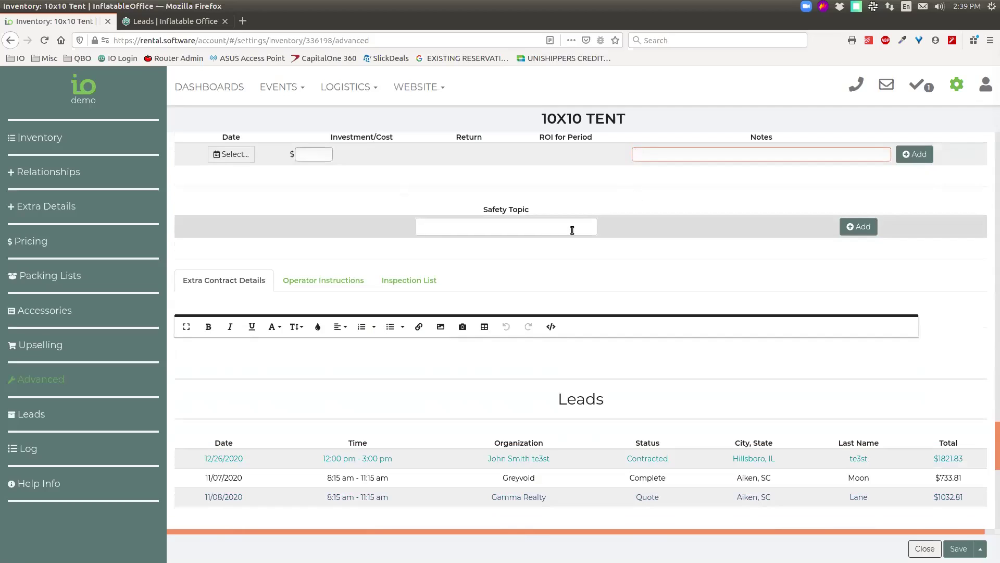
{"action": "scroll", "coordinate": [427, 255], "scroll_direction": "down", "scroll_amount": 3}
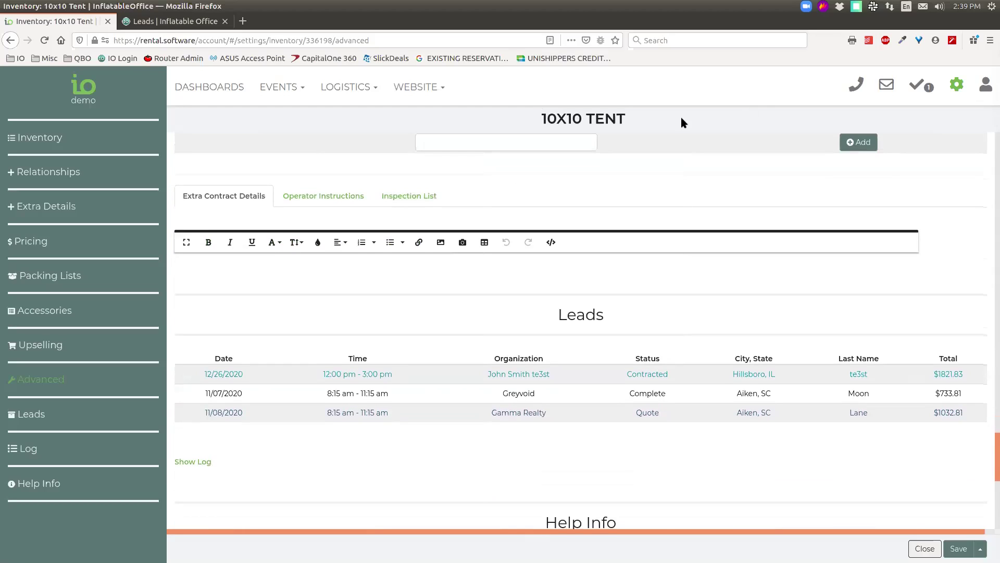
{"action": "left_click", "coordinate": [327, 196]}
{"action": "left_click", "coordinate": [413, 198]}
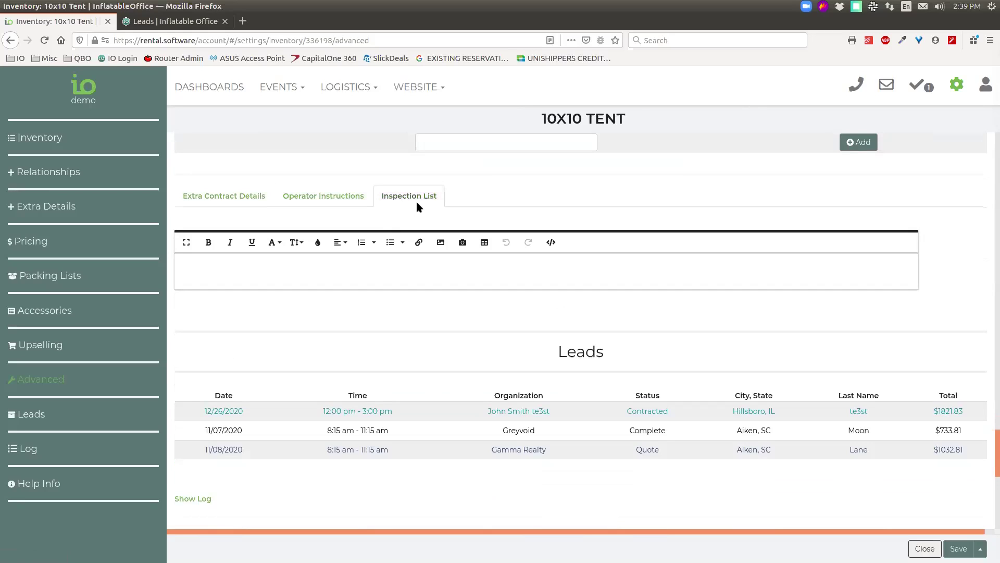
{"action": "left_click", "coordinate": [331, 197]}
{"action": "left_click", "coordinate": [220, 202]}
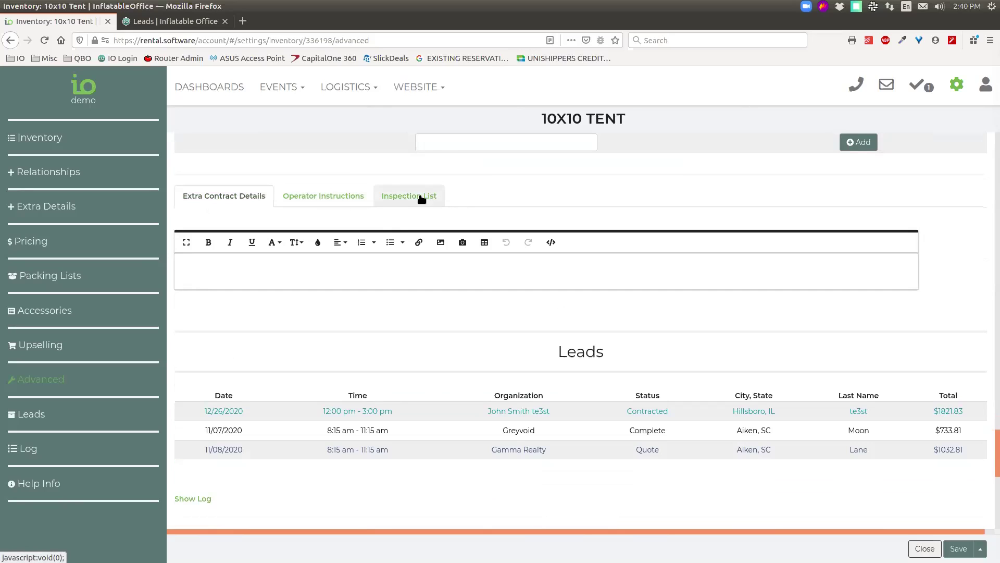
{"action": "left_click", "coordinate": [241, 274]}
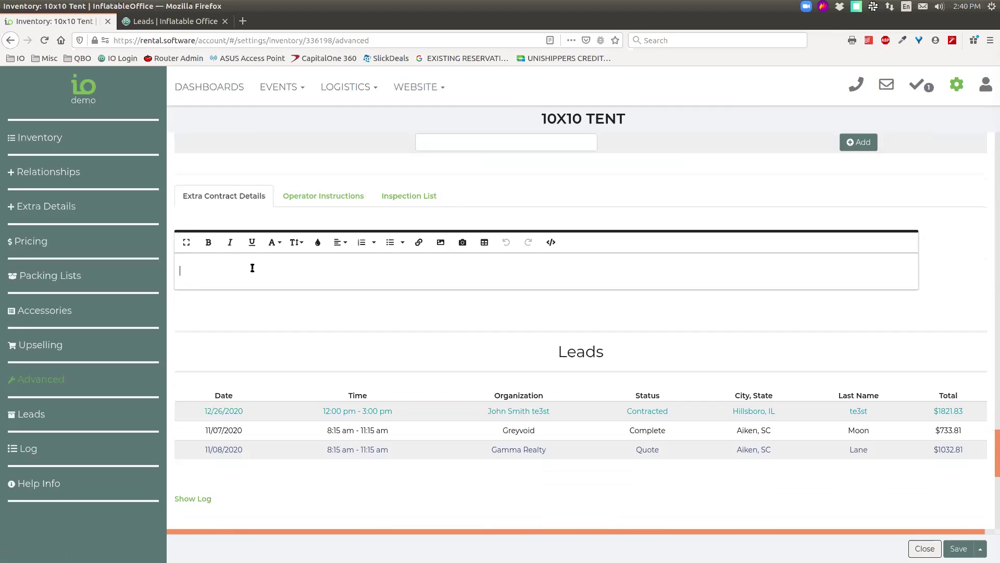
{"action": "left_click", "coordinate": [314, 194]}
{"action": "left_click", "coordinate": [232, 270]}
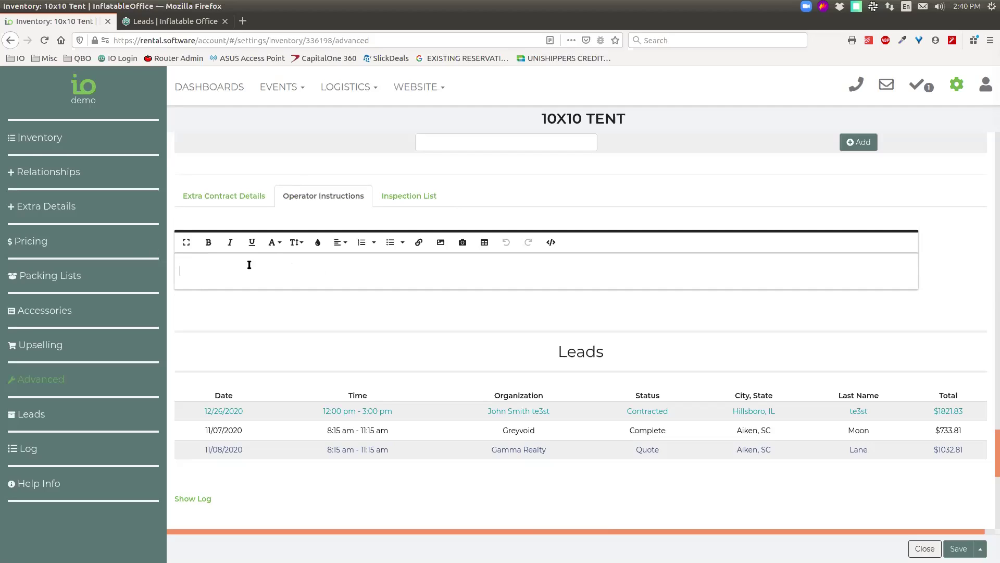
{"action": "left_click", "coordinate": [407, 203]}
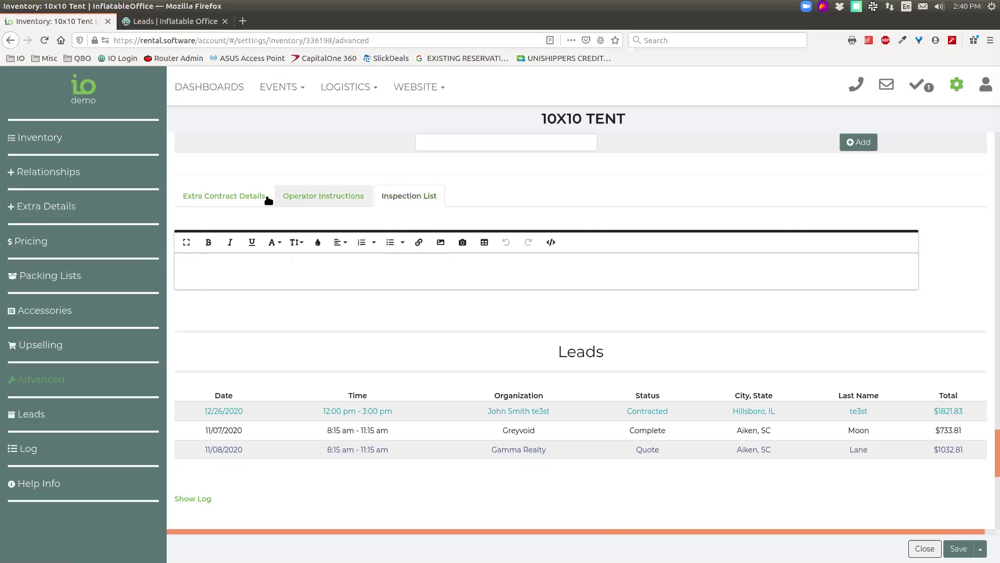
{"action": "left_click", "coordinate": [239, 197]}
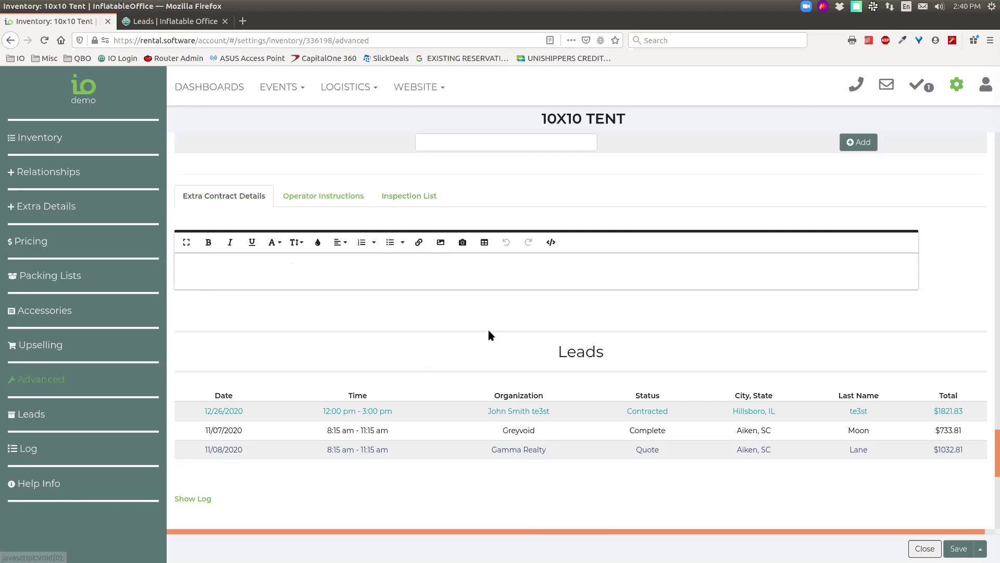
- Review the Leads section listing the events that use the 10x10 Tent, including their dates, statuses and totals
{"action": "scroll", "coordinate": [472, 307], "scroll_direction": "down", "scroll_amount": 5}
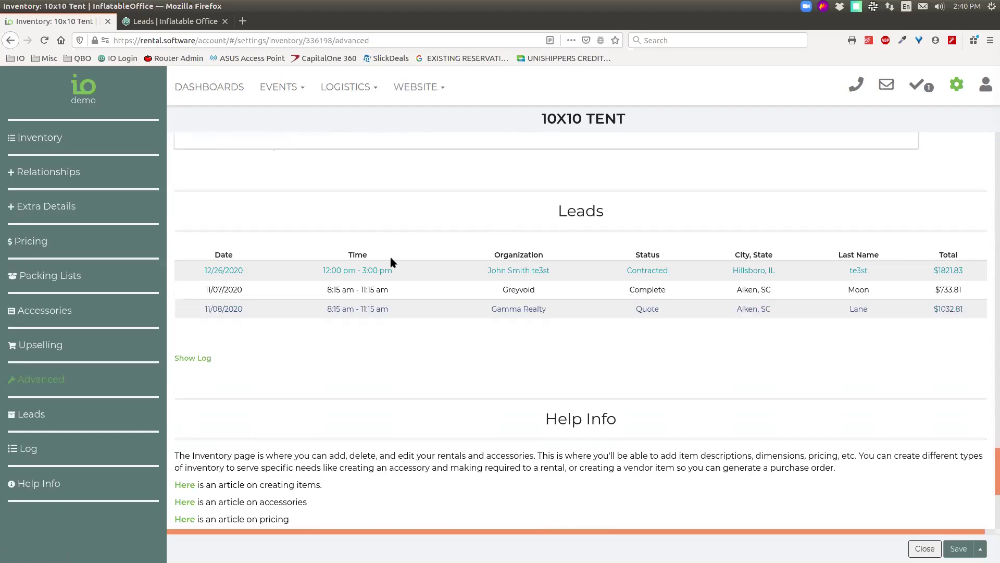
{"action": "left_click_drag", "start_coordinate": [557, 212], "coordinate": [612, 204]}
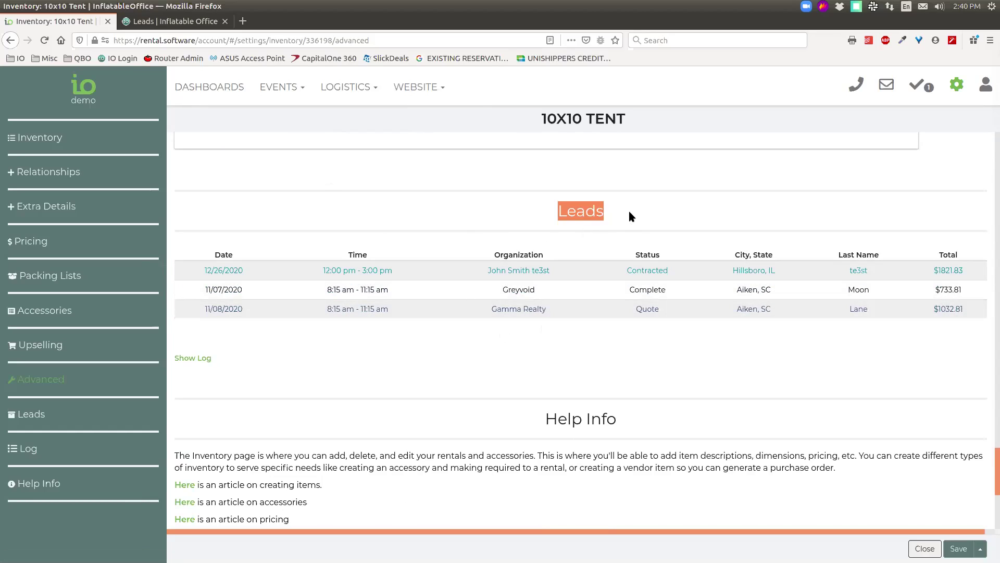
{"action": "left_click", "coordinate": [563, 223]}
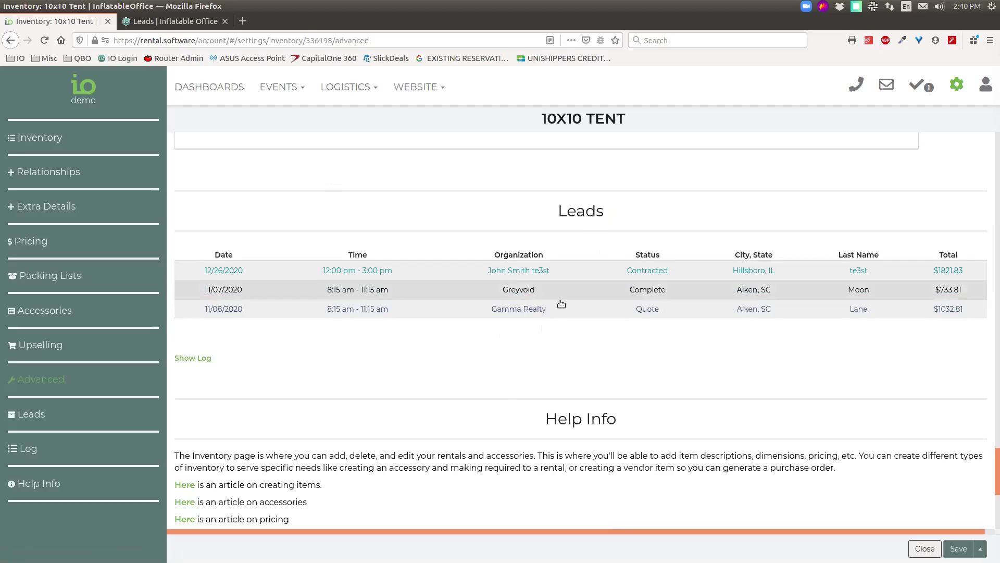
{"action": "scroll", "coordinate": [450, 337], "scroll_direction": "down", "scroll_amount": 1}
{"action": "scroll", "coordinate": [450, 337], "scroll_direction": "down", "scroll_amount": 1}
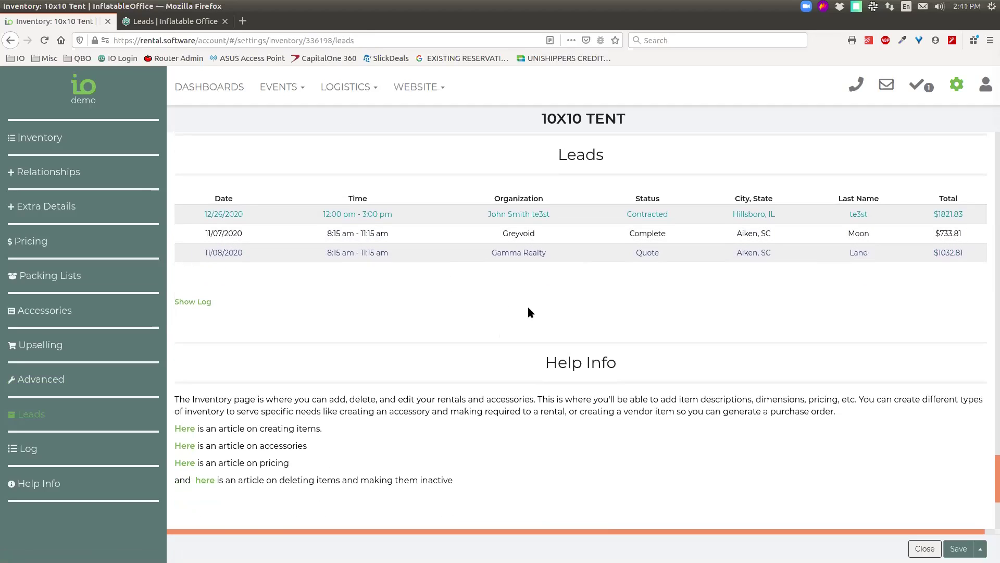
- Show the 10x10 Tent's log and examine its Wordpress and inventory update entries
{"action": "left_click", "coordinate": [192, 302]}
{"action": "scroll", "coordinate": [490, 276], "scroll_direction": "down", "scroll_amount": 2}
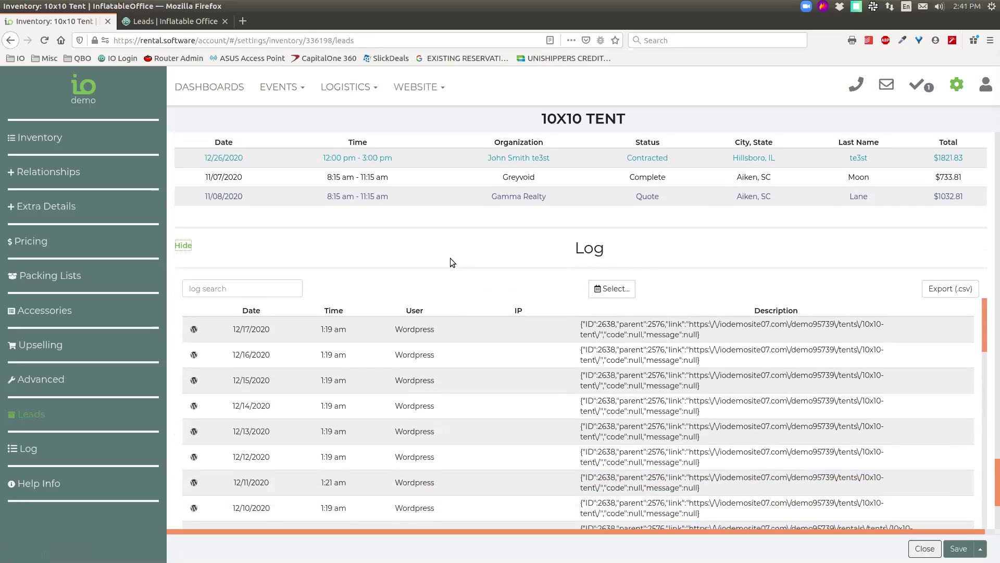
{"action": "scroll", "coordinate": [445, 245], "scroll_direction": "down", "scroll_amount": 1}
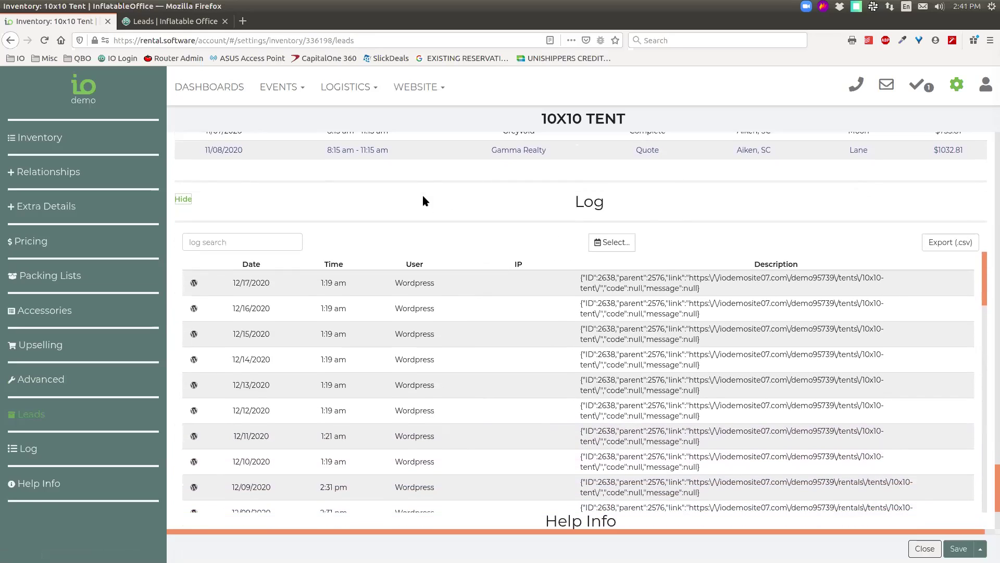
{"action": "scroll", "coordinate": [423, 201], "scroll_direction": "down", "scroll_amount": 1}
{"action": "scroll", "coordinate": [565, 348], "scroll_direction": "down", "scroll_amount": 5}
{"action": "scroll", "coordinate": [573, 391], "scroll_direction": "down", "scroll_amount": 3}
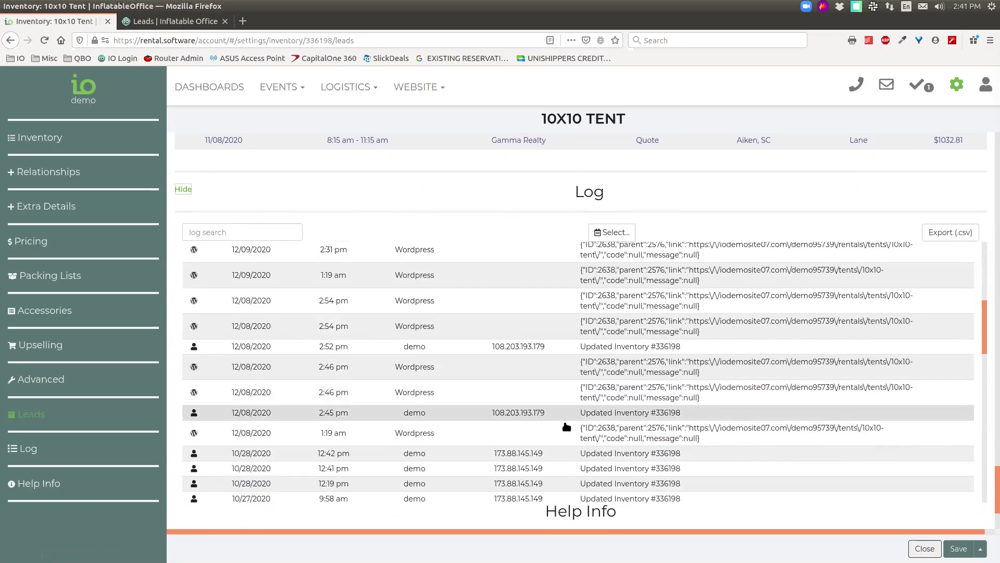
{"action": "scroll", "coordinate": [587, 375], "scroll_direction": "down", "scroll_amount": 2}
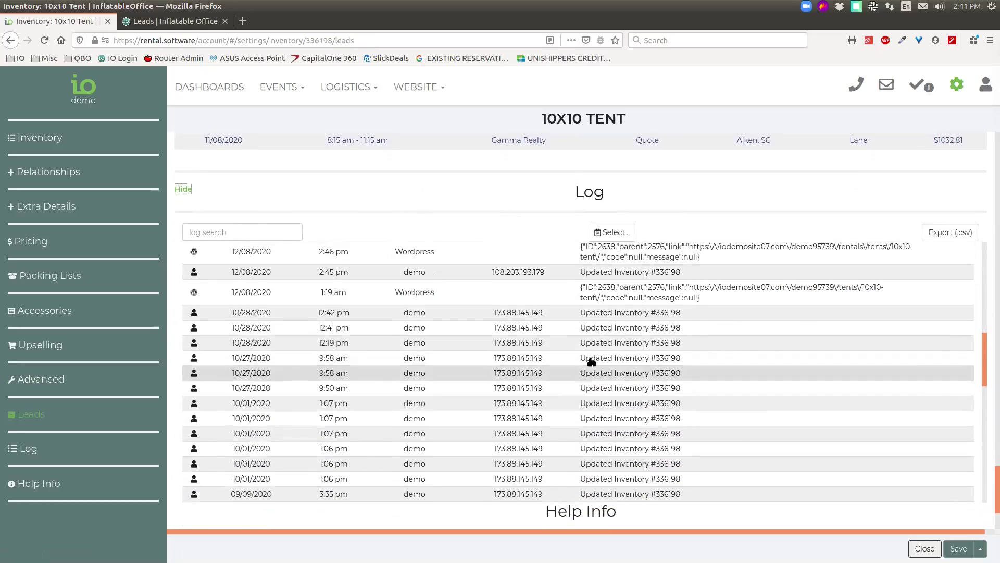
{"action": "scroll", "coordinate": [437, 395], "scroll_direction": "down", "scroll_amount": 4}
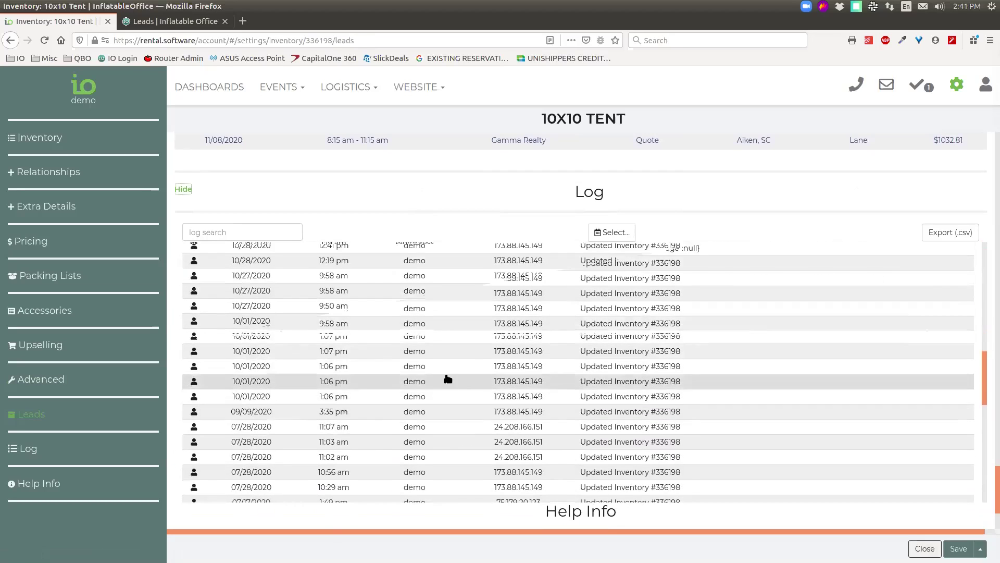
{"action": "scroll", "coordinate": [480, 362], "scroll_direction": "up", "scroll_amount": 6}
{"action": "scroll", "coordinate": [484, 363], "scroll_direction": "down", "scroll_amount": 1}
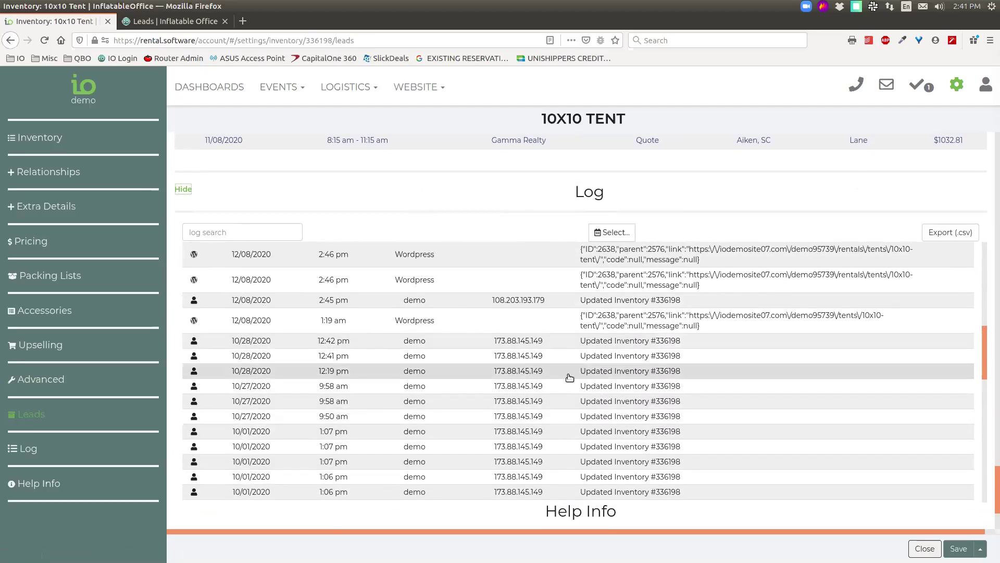
- Inspect the change details of the 10/28/2020 12:41 pm and 10/01/2020 1:07 pm log entries, collapsing each one after reading
{"action": "left_click", "coordinate": [599, 358]}
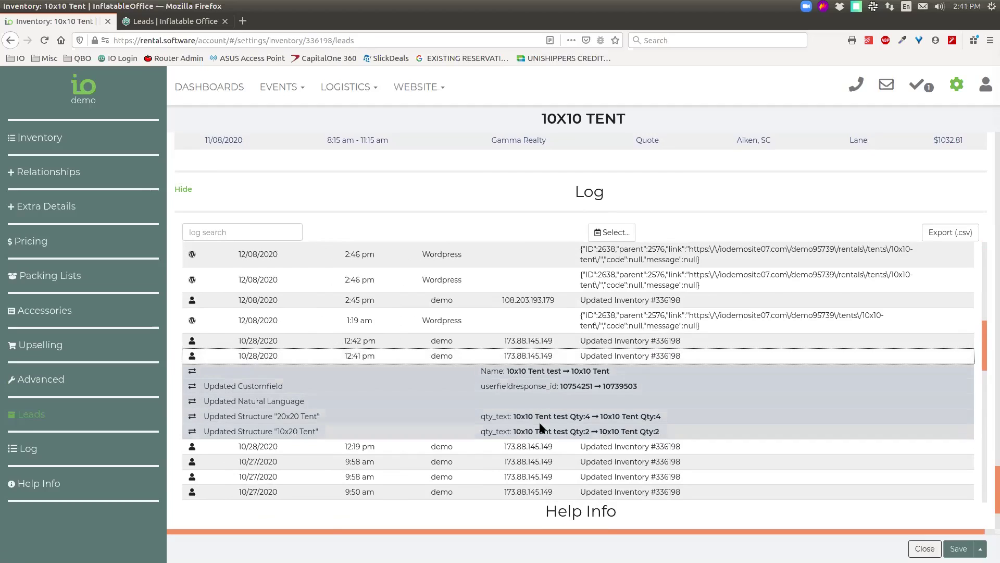
{"action": "left_click", "coordinate": [597, 358]}
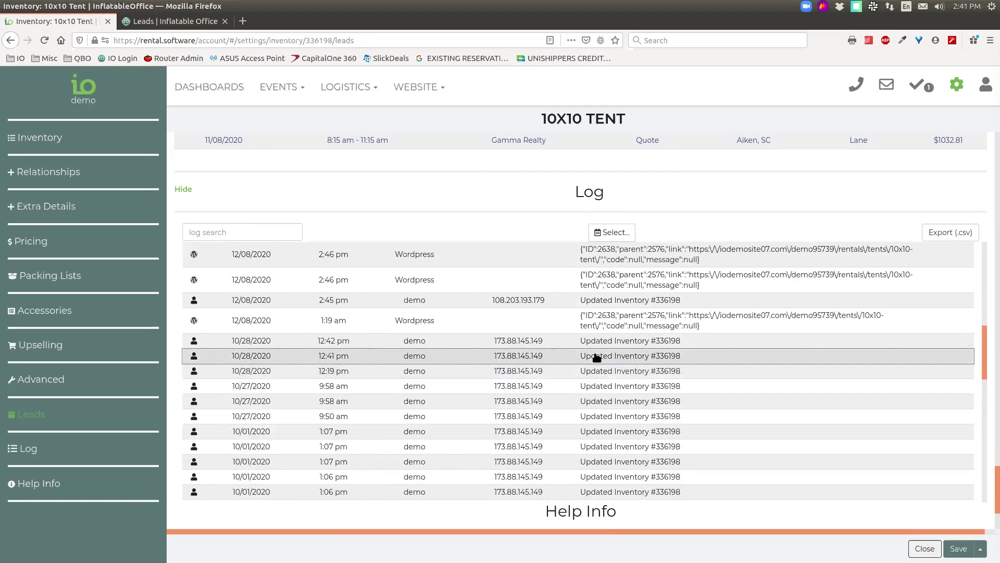
{"action": "scroll", "coordinate": [442, 368], "scroll_direction": "down", "scroll_amount": 5}
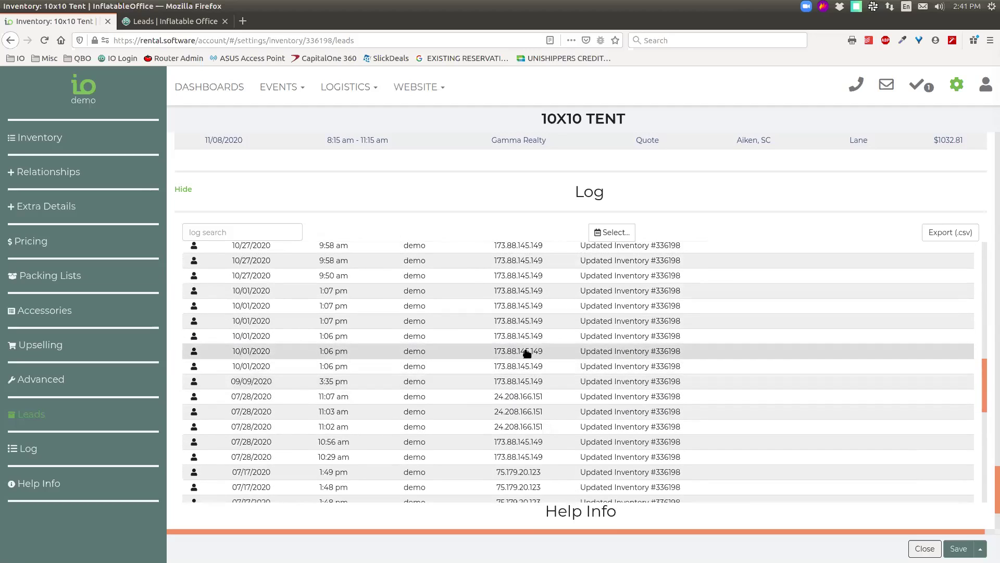
{"action": "left_click", "coordinate": [534, 321]}
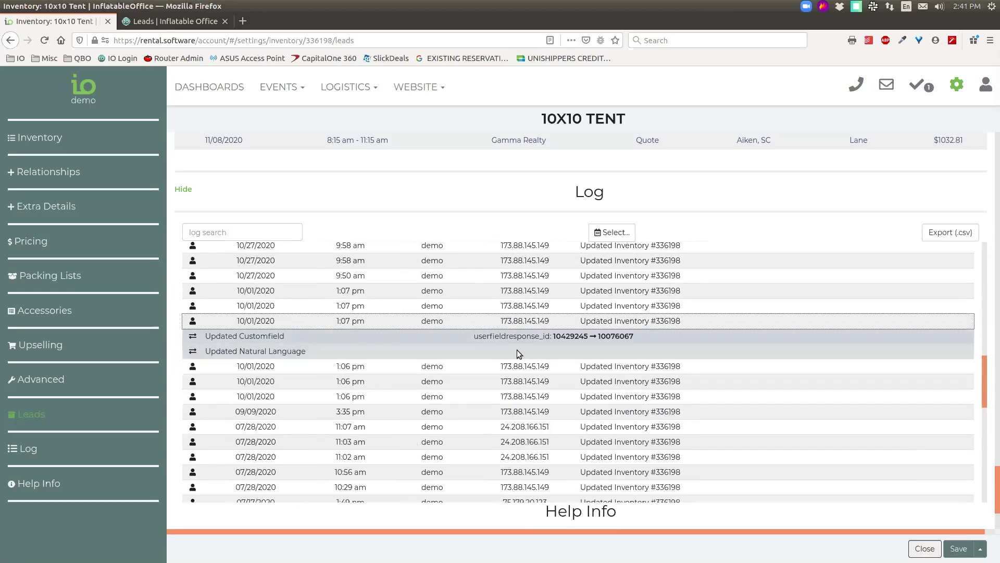
{"action": "left_click", "coordinate": [524, 321]}
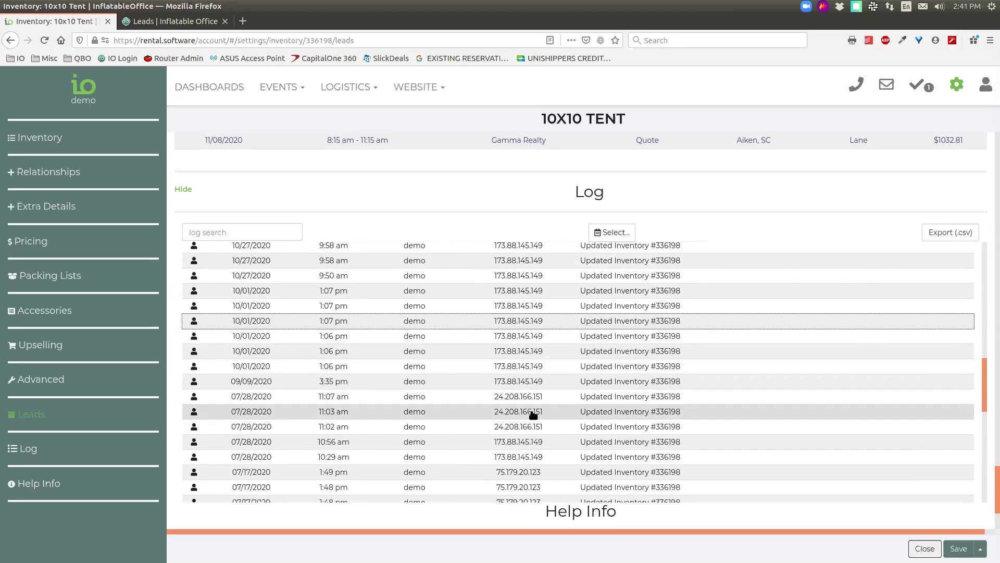
{"action": "scroll", "coordinate": [534, 414], "scroll_direction": "up", "scroll_amount": 3}
{"action": "left_click", "coordinate": [510, 359]}
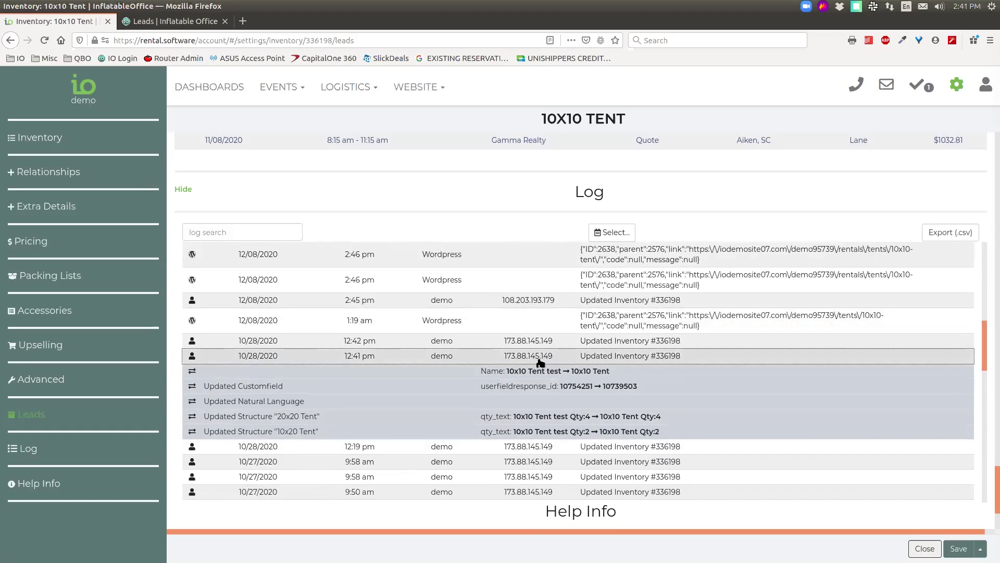
{"action": "left_click", "coordinate": [540, 360]}
- Point out the log's text search and date range picker without filtering, and hide the log again
{"action": "scroll", "coordinate": [553, 365], "scroll_direction": "up", "scroll_amount": 5}
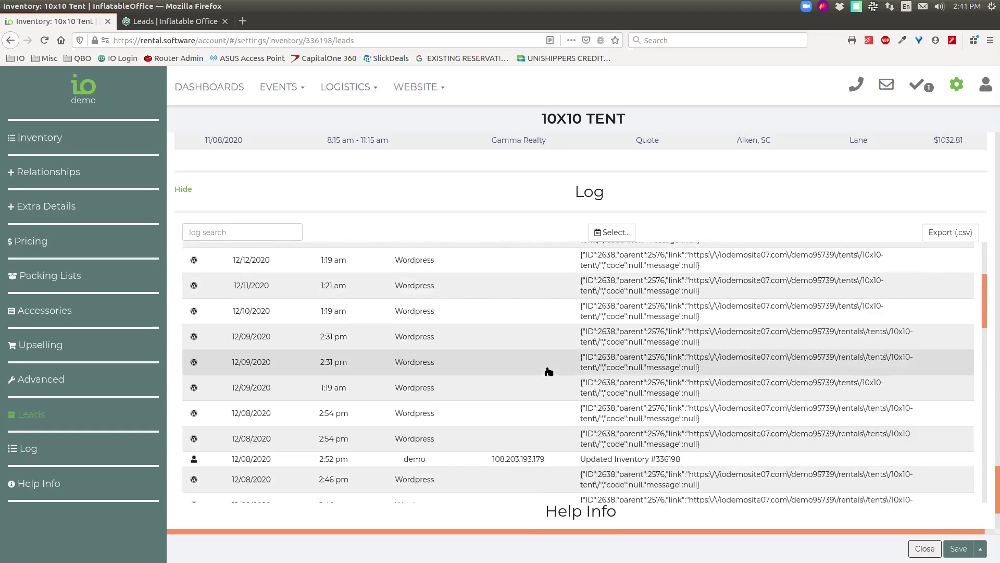
{"action": "left_click", "coordinate": [279, 231]}
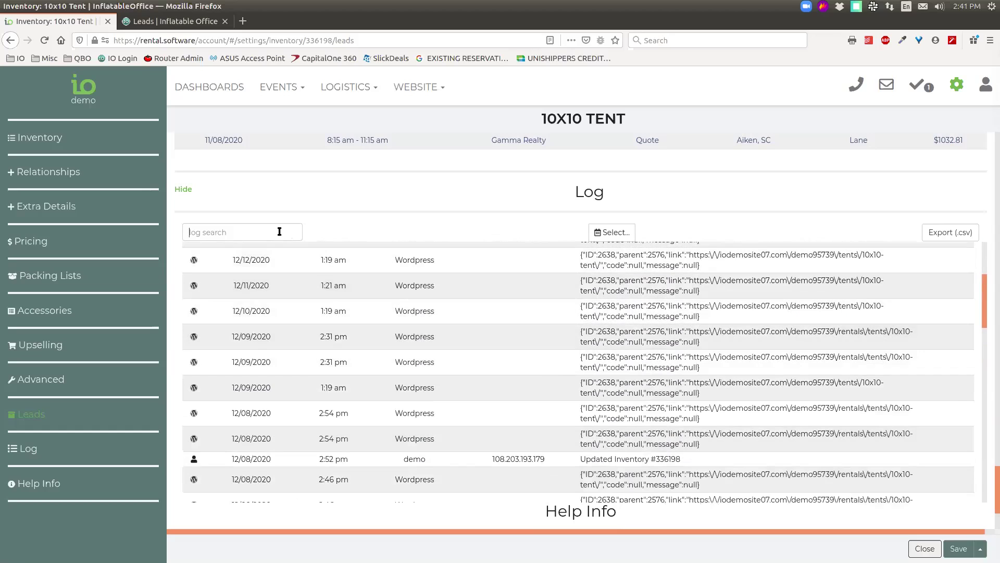
{"action": "scroll", "coordinate": [536, 273], "scroll_direction": "up", "scroll_amount": 10}
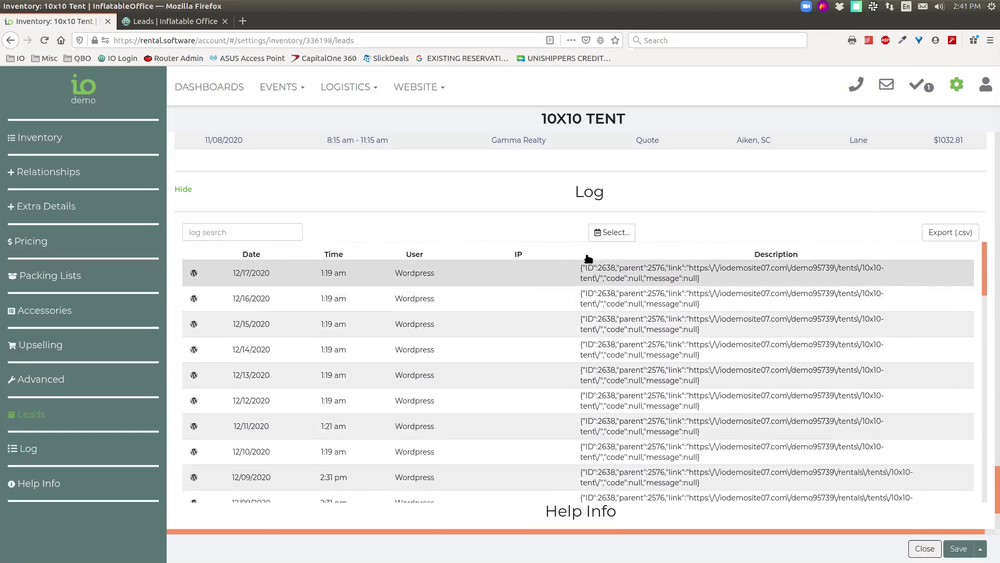
{"action": "left_click", "coordinate": [621, 402]}
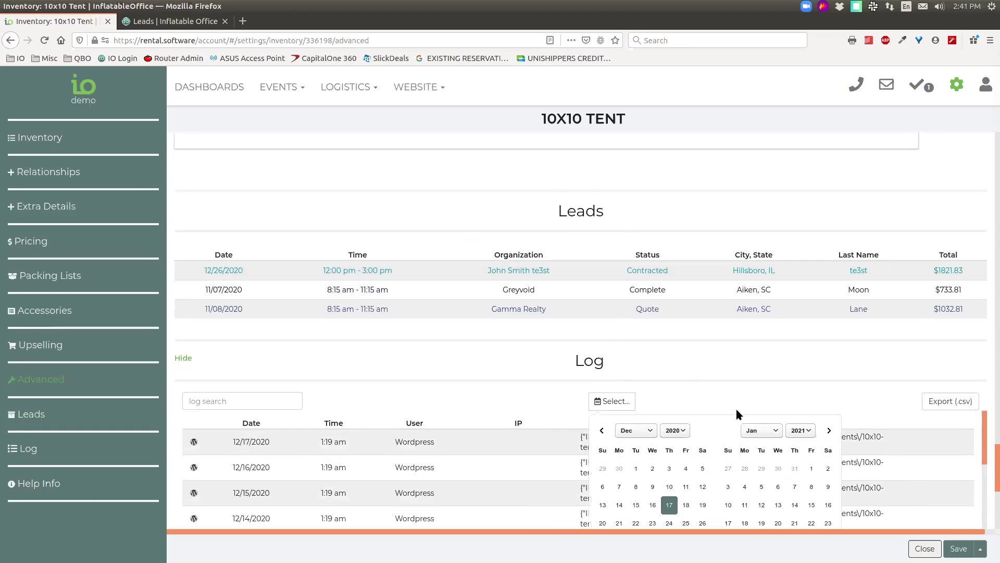
{"action": "scroll", "coordinate": [678, 365], "scroll_direction": "down", "scroll_amount": 3}
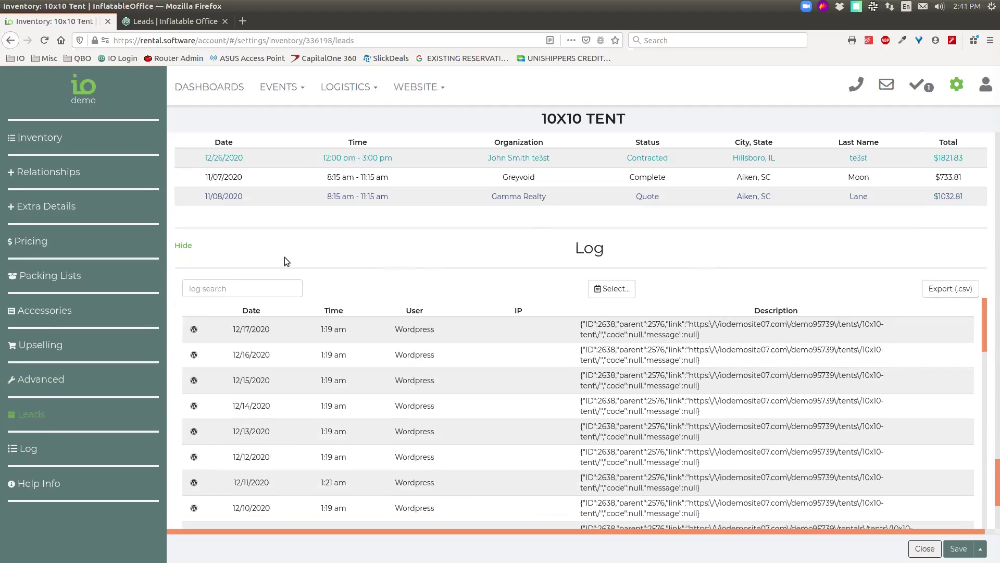
{"action": "left_click", "coordinate": [181, 246]}
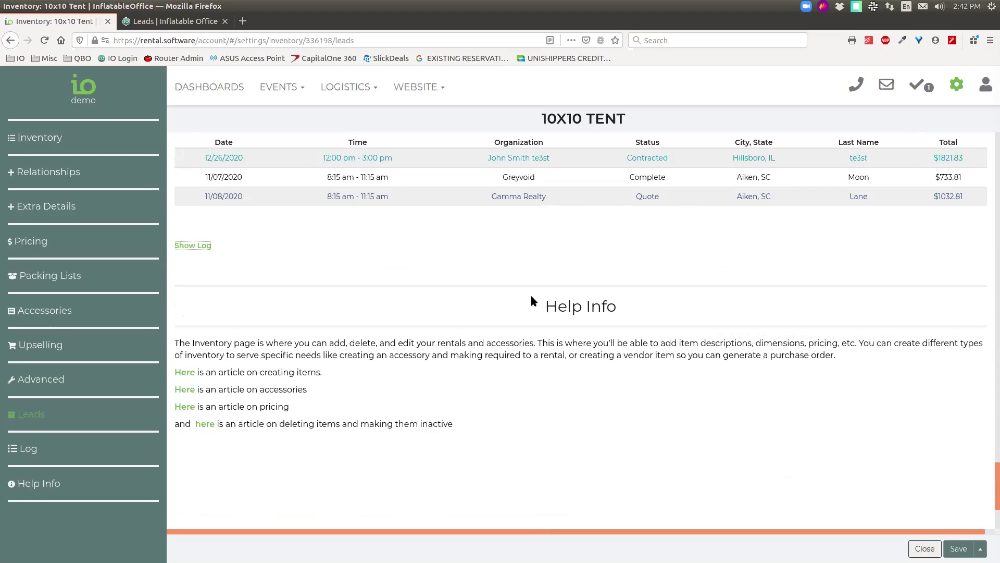
- Highlight the Help Info heading and its text with the article links, and clear the selection
{"action": "left_click_drag", "start_coordinate": [545, 305], "coordinate": [614, 319]}
{"action": "left_click", "coordinate": [462, 394]}
{"action": "left_click_drag", "start_coordinate": [177, 341], "coordinate": [474, 429]}
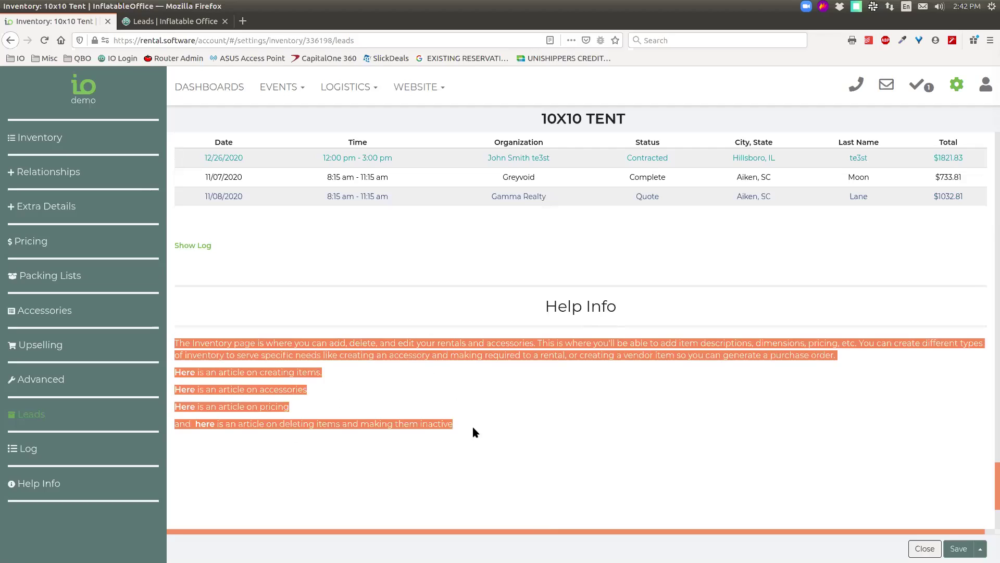
{"action": "left_click", "coordinate": [473, 428]}
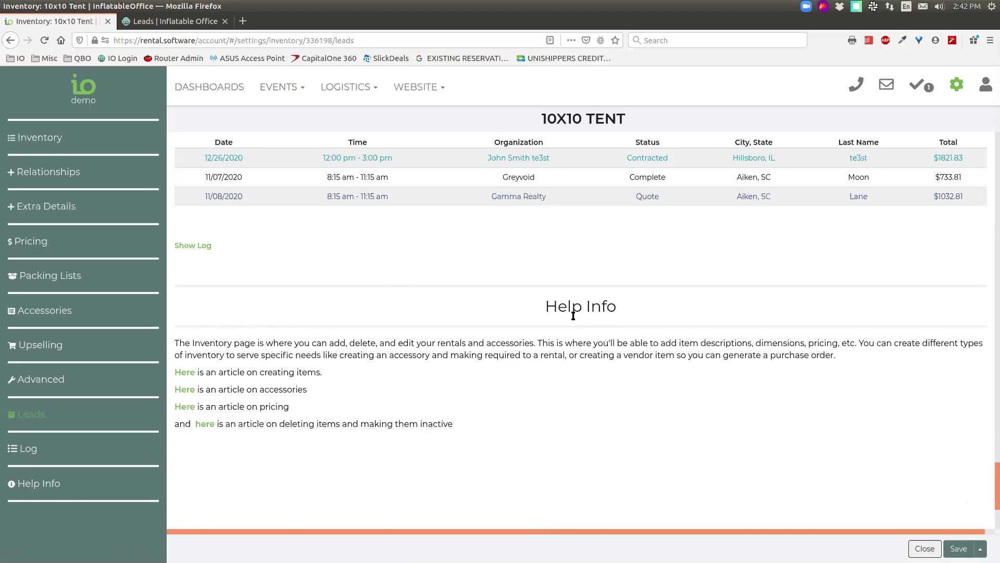
- Return to Advanced Settings and read the explanations for Replacement Cost and Contractor Pay
{"action": "scroll", "coordinate": [573, 315], "scroll_direction": "up", "scroll_amount": 15}
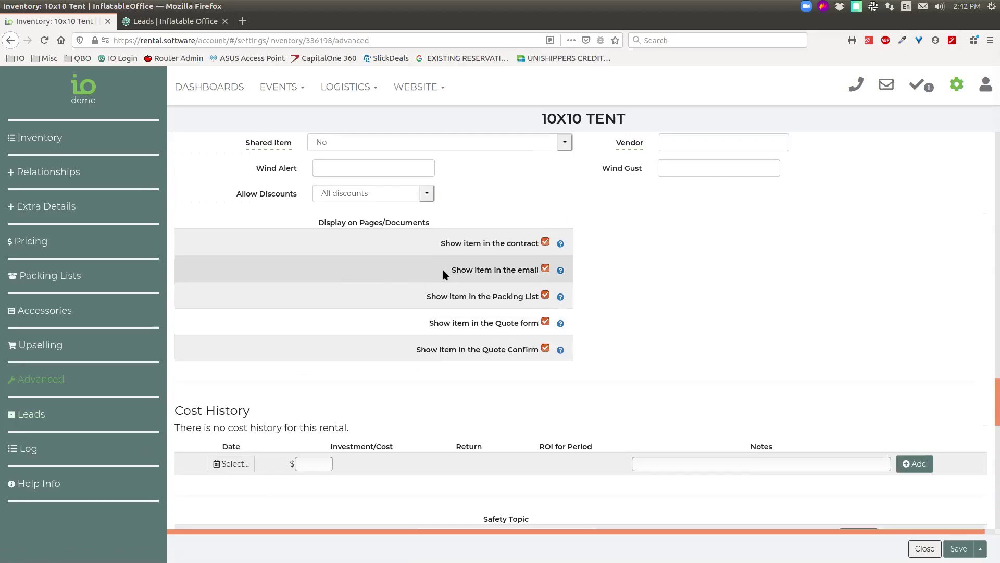
{"action": "scroll", "coordinate": [442, 273], "scroll_direction": "up", "scroll_amount": 3}
{"action": "mouse_move", "coordinate": [617, 263]}
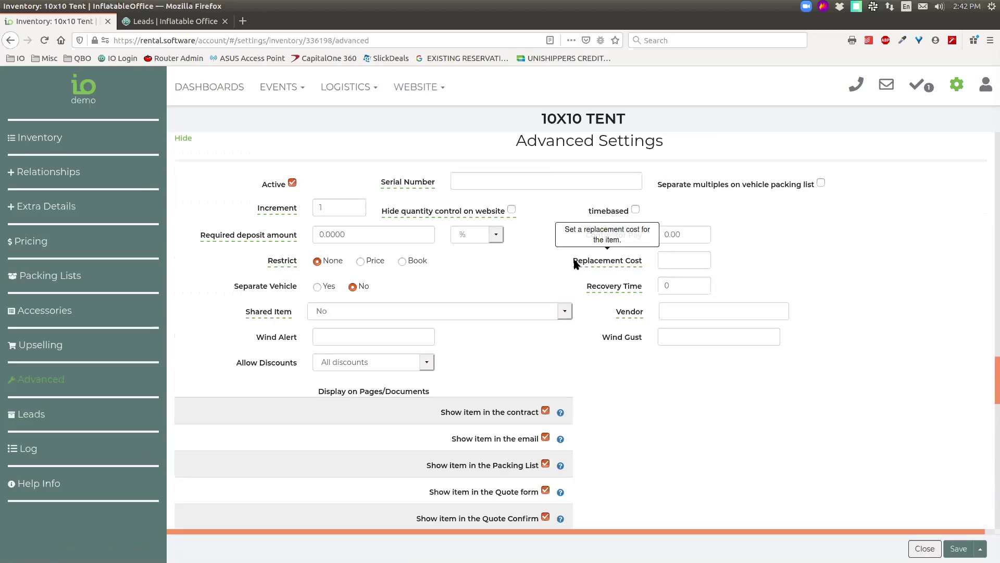
{"action": "mouse_move", "coordinate": [608, 236]}
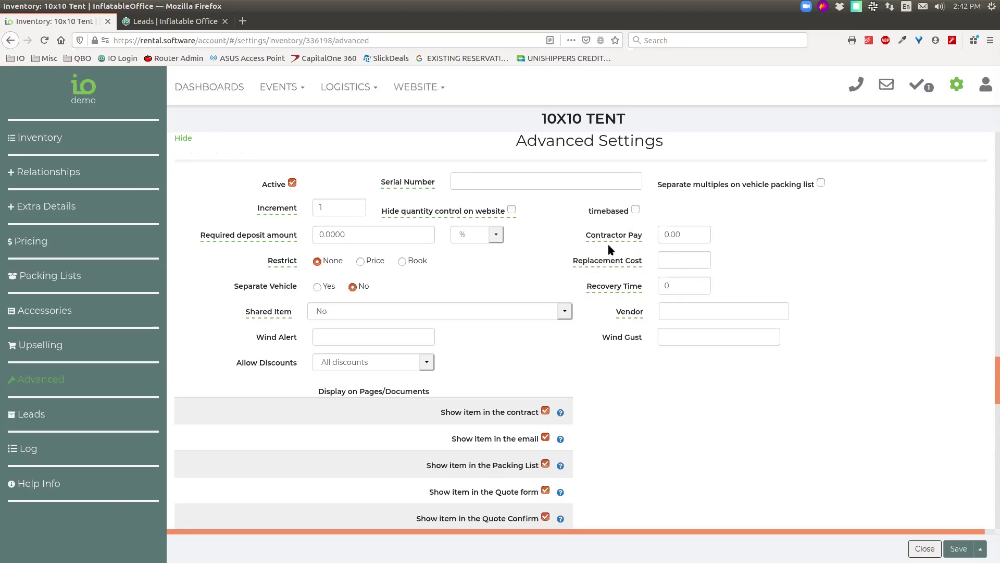
- Leave the inventory item without saving and open the contracted 12/26/2020 event from the Leads/Events list
{"action": "left_click", "coordinate": [300, 89]}
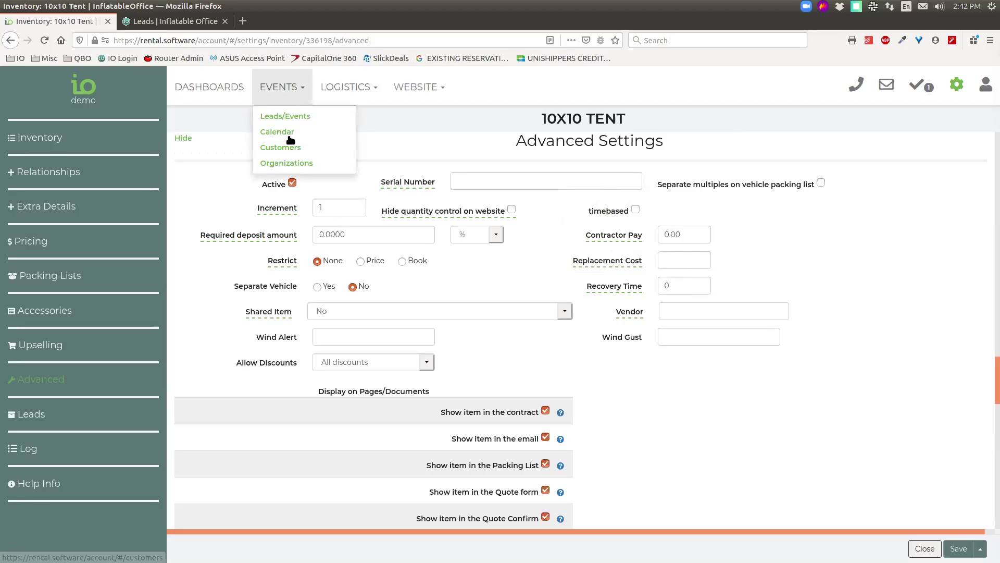
{"action": "left_click", "coordinate": [328, 126]}
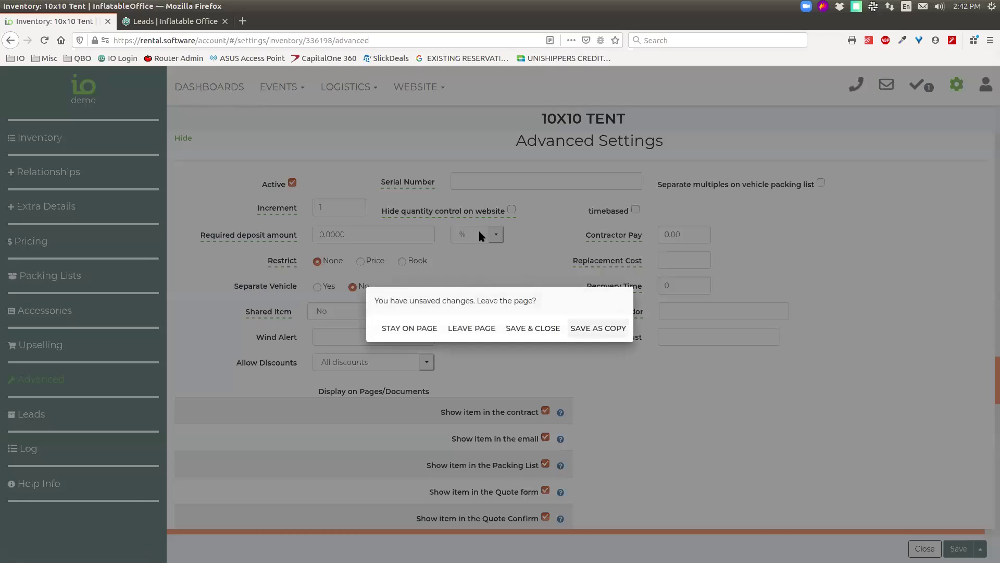
{"action": "left_click", "coordinate": [472, 328]}
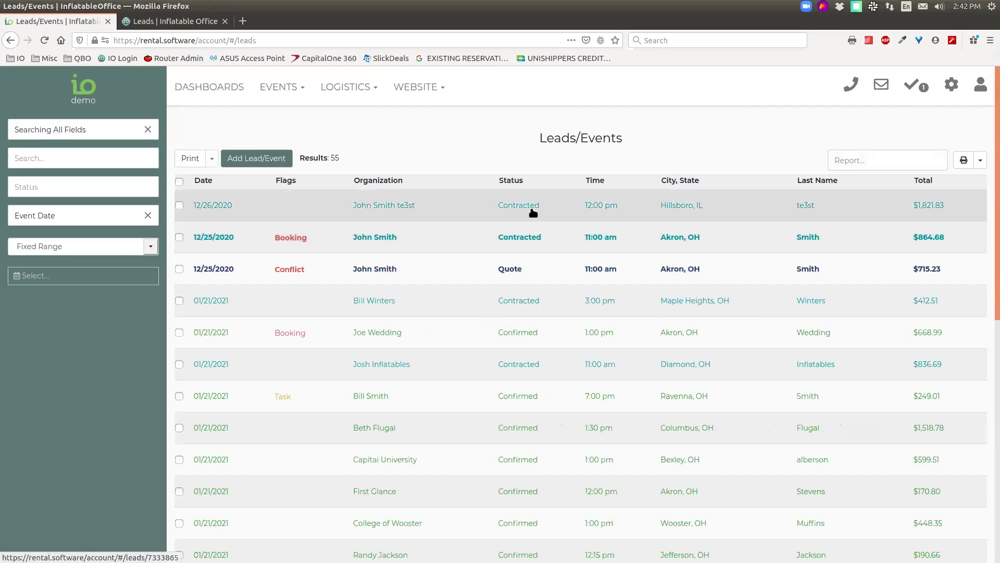
{"action": "left_click", "coordinate": [535, 206]}
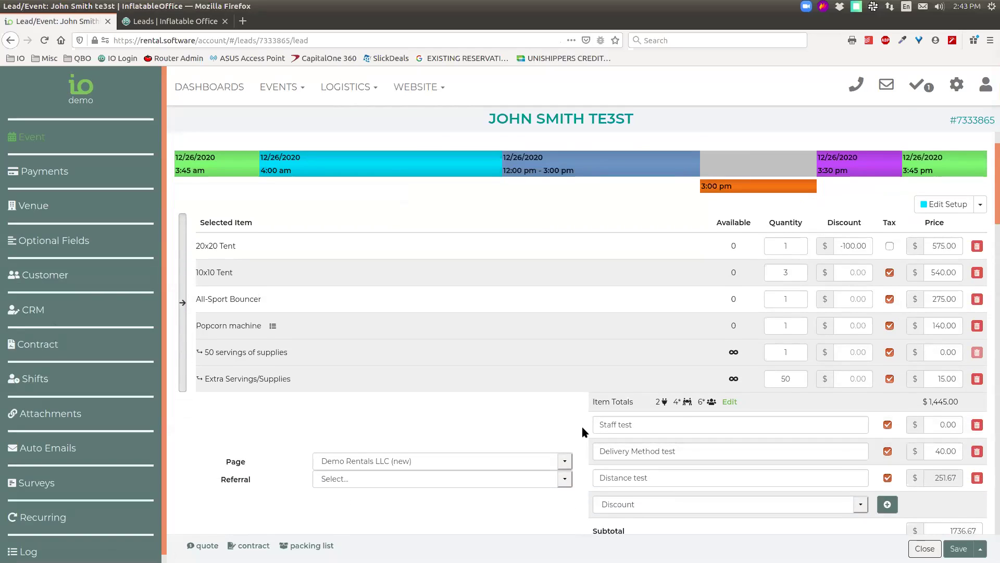
- Apply a discount of -50 to the 10x10 Tent in the event's selected items and check the recalculated totals
{"action": "scroll", "coordinate": [581, 424], "scroll_direction": "down", "scroll_amount": 2}
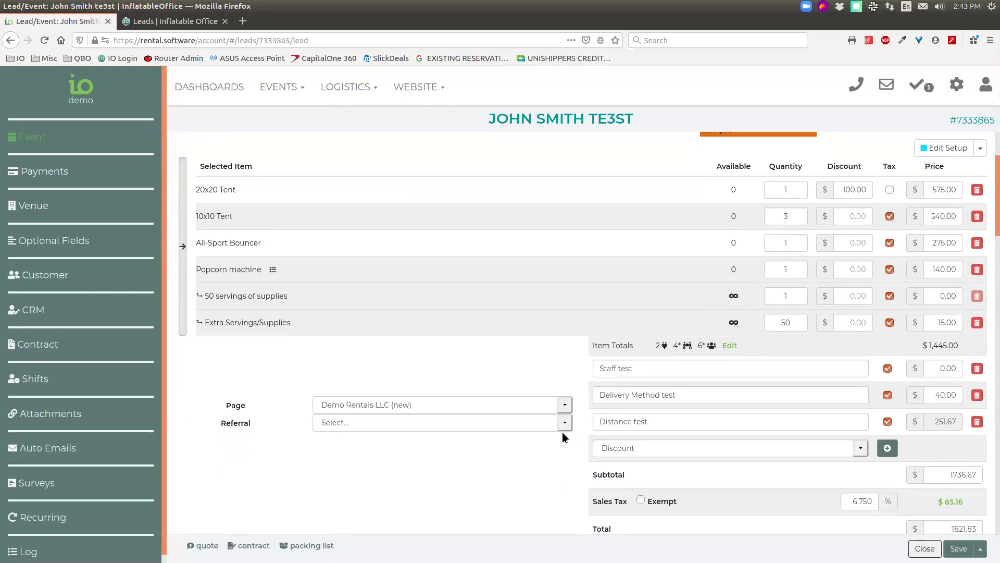
{"action": "scroll", "coordinate": [865, 309], "scroll_direction": "down", "scroll_amount": 1}
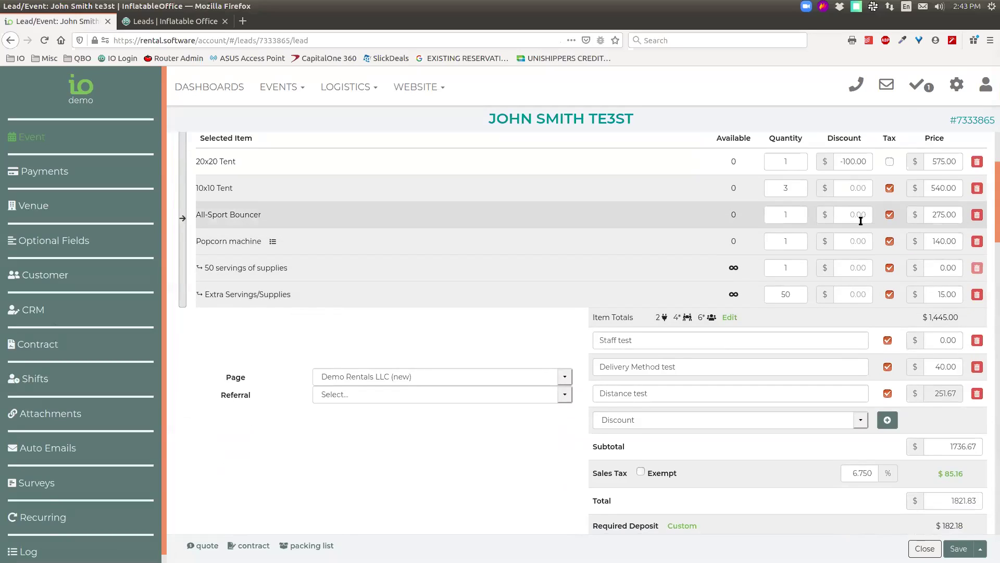
{"action": "left_click", "coordinate": [856, 191]}
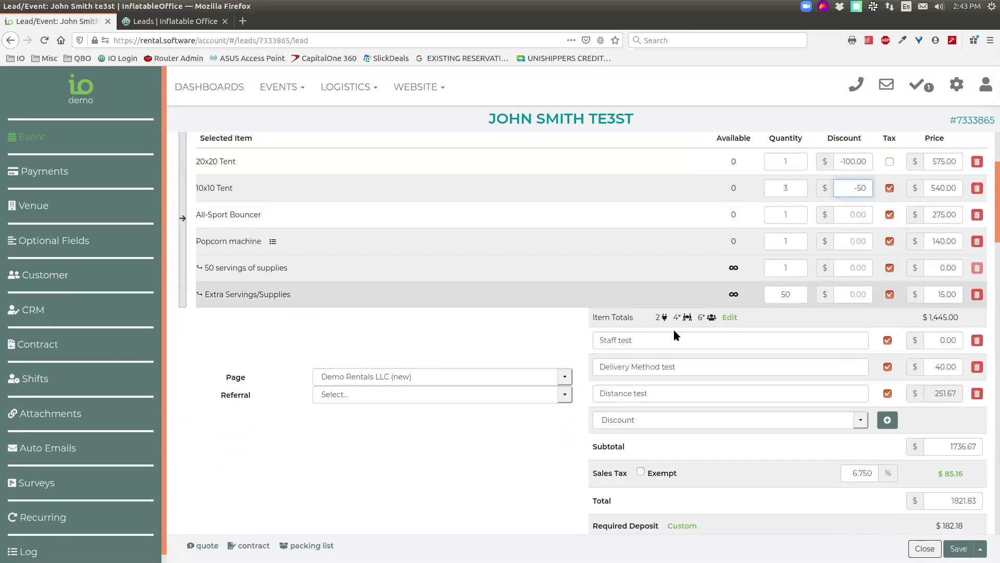
{"action": "left_click", "coordinate": [516, 340]}
{"action": "scroll", "coordinate": [561, 340], "scroll_direction": "down", "scroll_amount": 3}
{"action": "scroll", "coordinate": [770, 430], "scroll_direction": "down", "scroll_amount": 7}
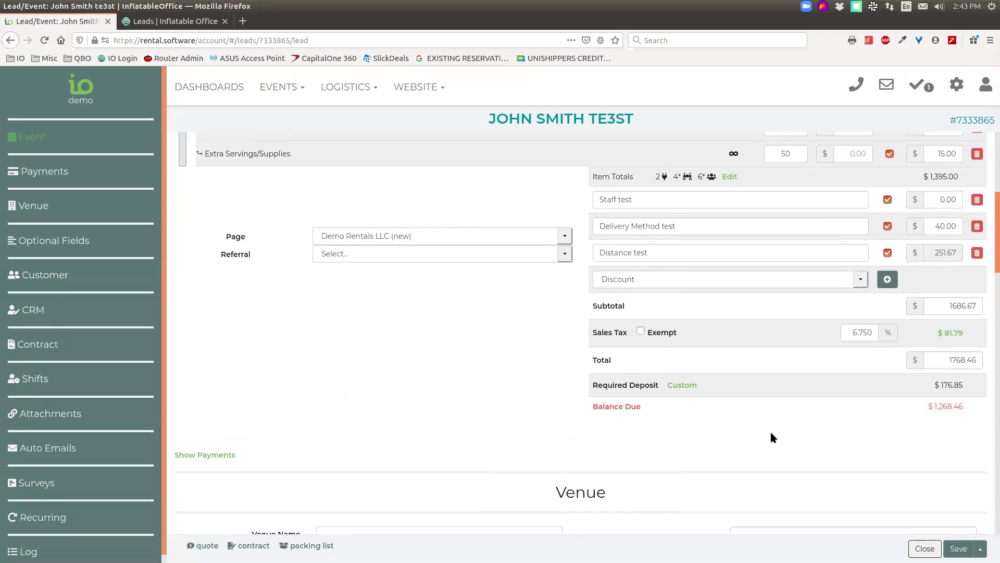
- Set the event's delivery type to Pick-Up and review the recalculated distance charge, tax and totals
{"action": "left_click", "coordinate": [786, 437]}
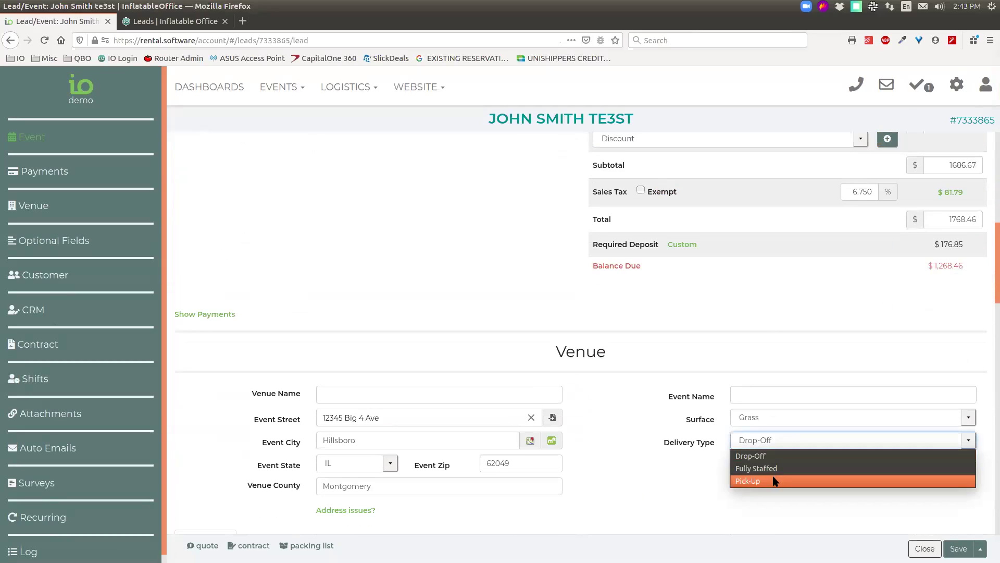
{"action": "left_click", "coordinate": [776, 481]}
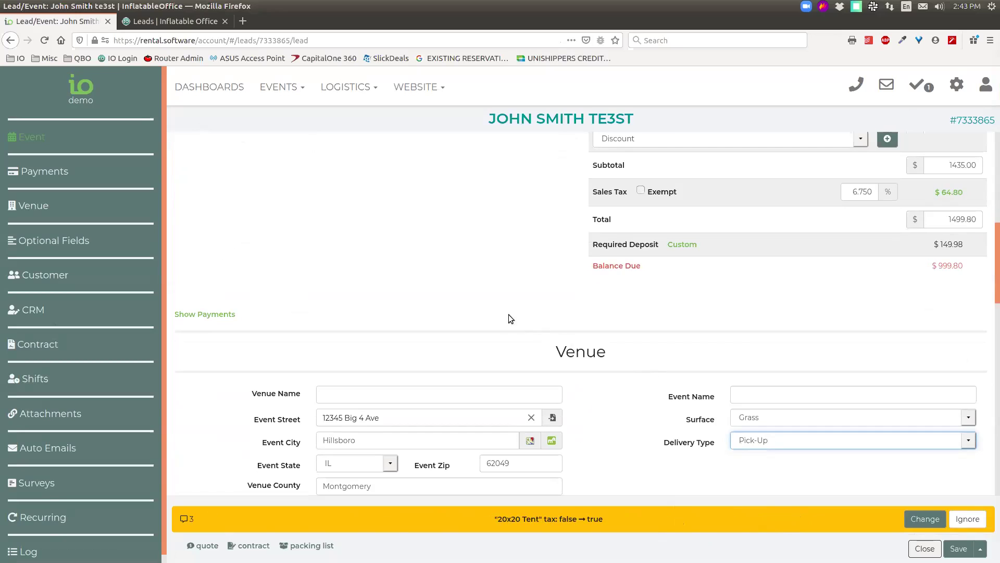
{"action": "scroll", "coordinate": [510, 319], "scroll_direction": "up", "scroll_amount": 5}
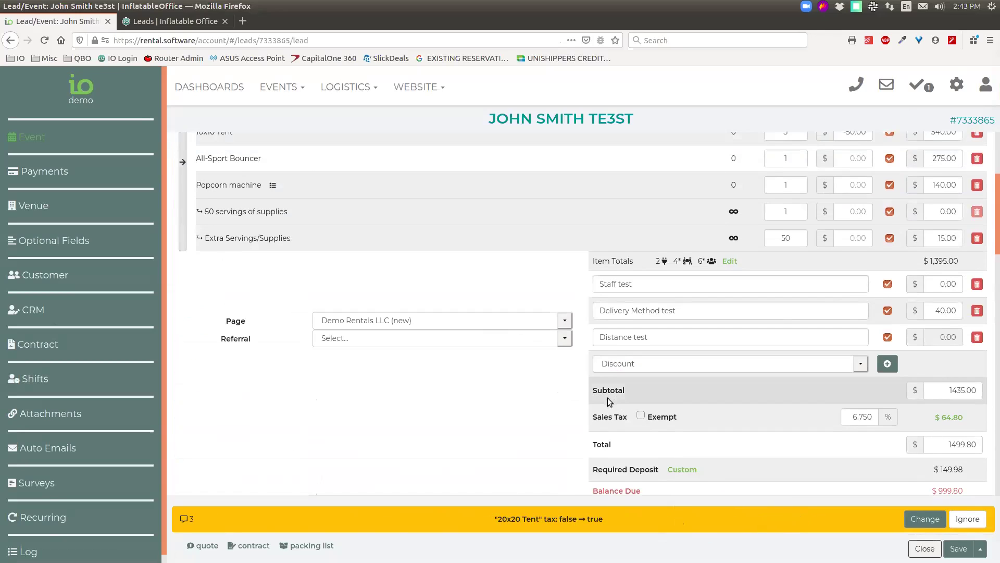
{"action": "scroll", "coordinate": [608, 400], "scroll_direction": "up", "scroll_amount": 2}
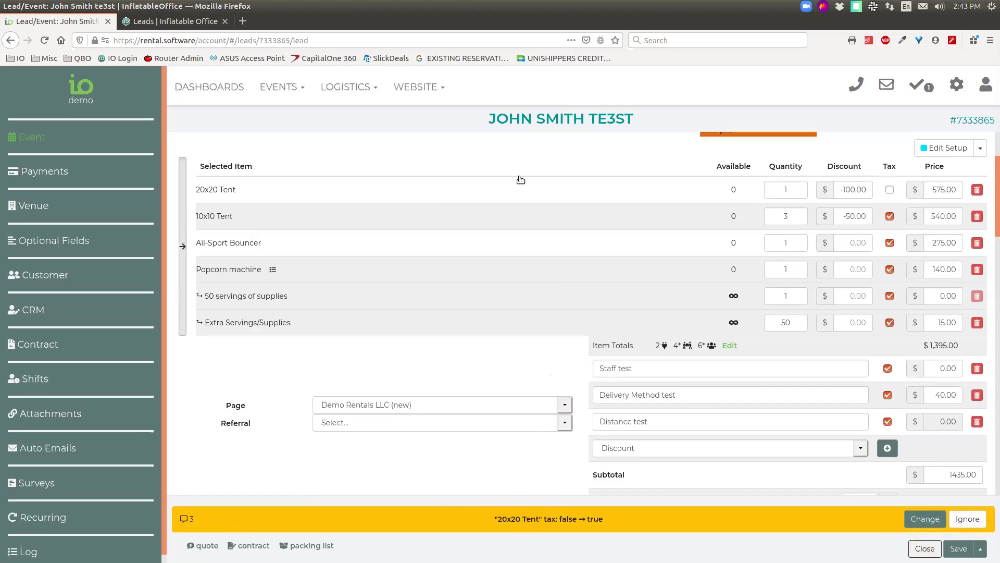
- Leave the event without saving its changes and open the Inventory settings list
{"action": "left_click", "coordinate": [946, 93]}
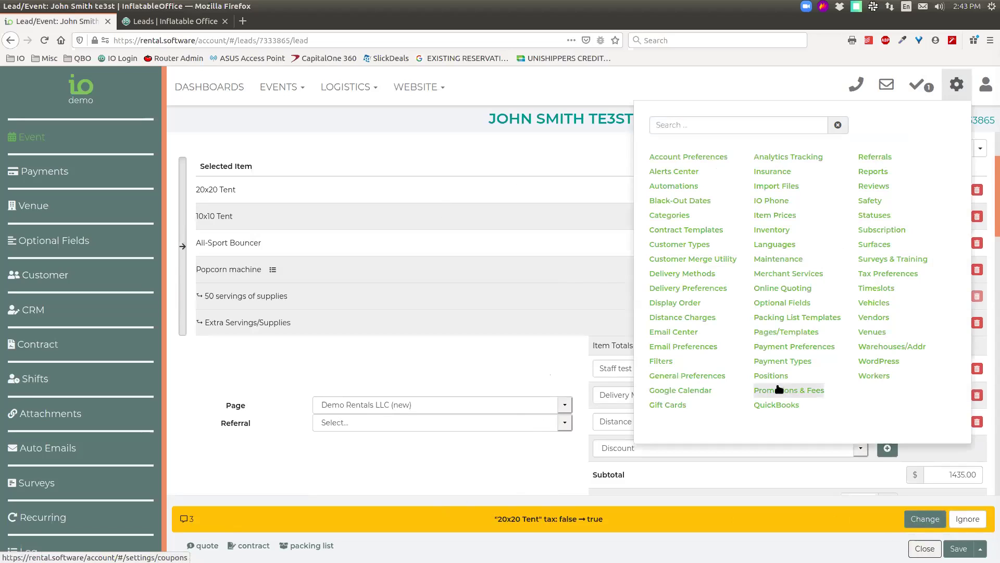
{"action": "left_click", "coordinate": [772, 231]}
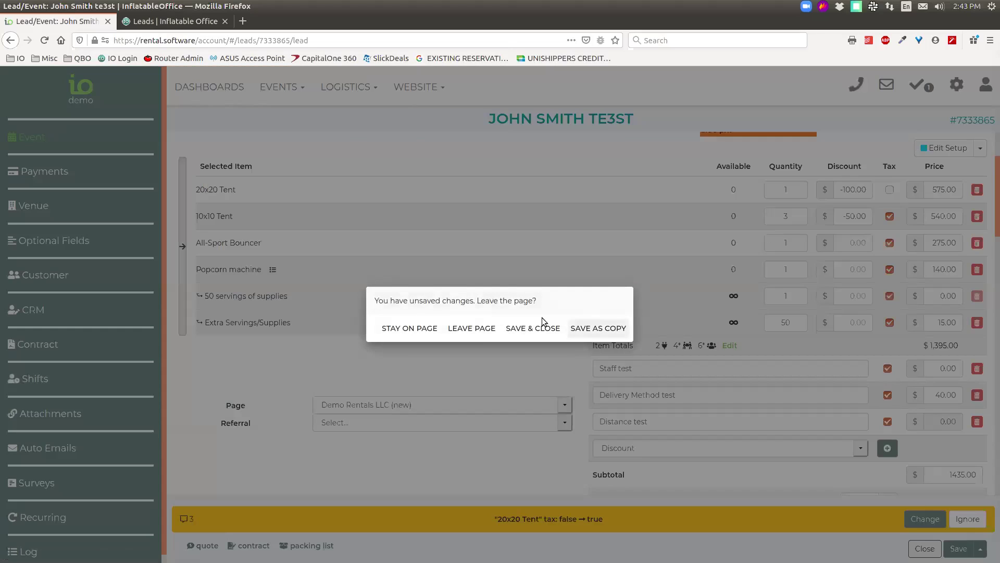
{"action": "left_click", "coordinate": [472, 329]}
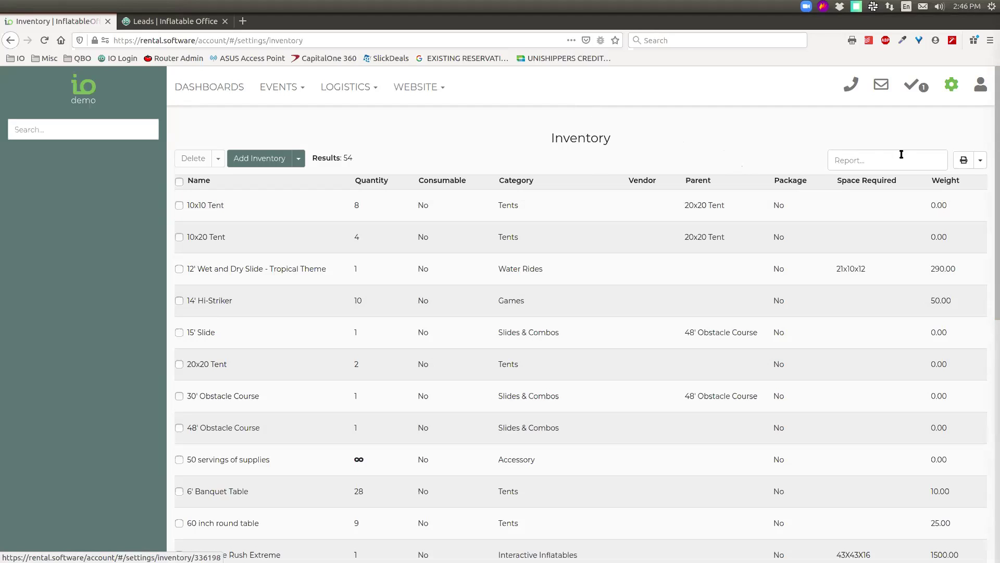
- Go to the Packing List Templates settings and open the default template
{"action": "left_click", "coordinate": [949, 97]}
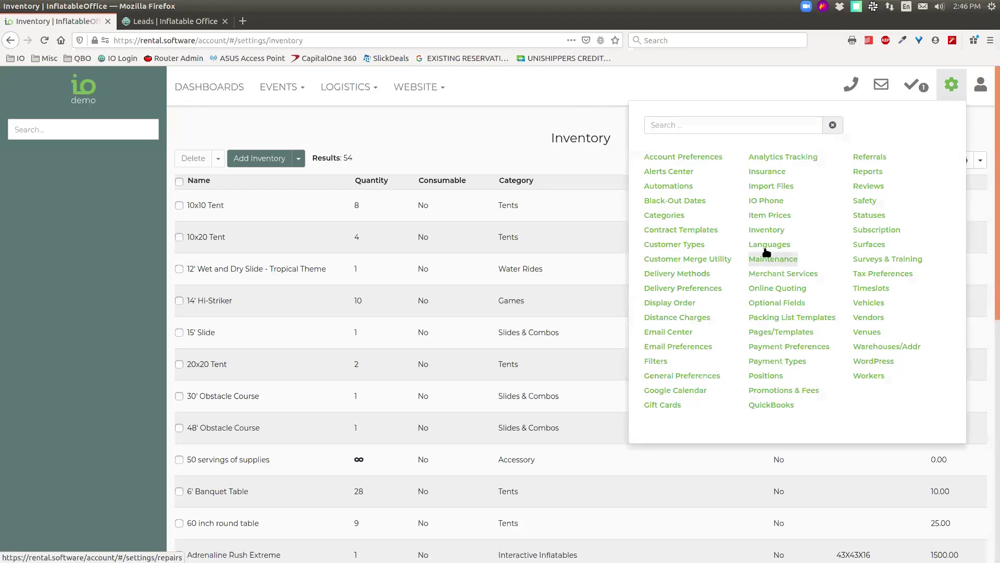
{"action": "left_click", "coordinate": [575, 152]}
{"action": "left_click", "coordinate": [957, 94]}
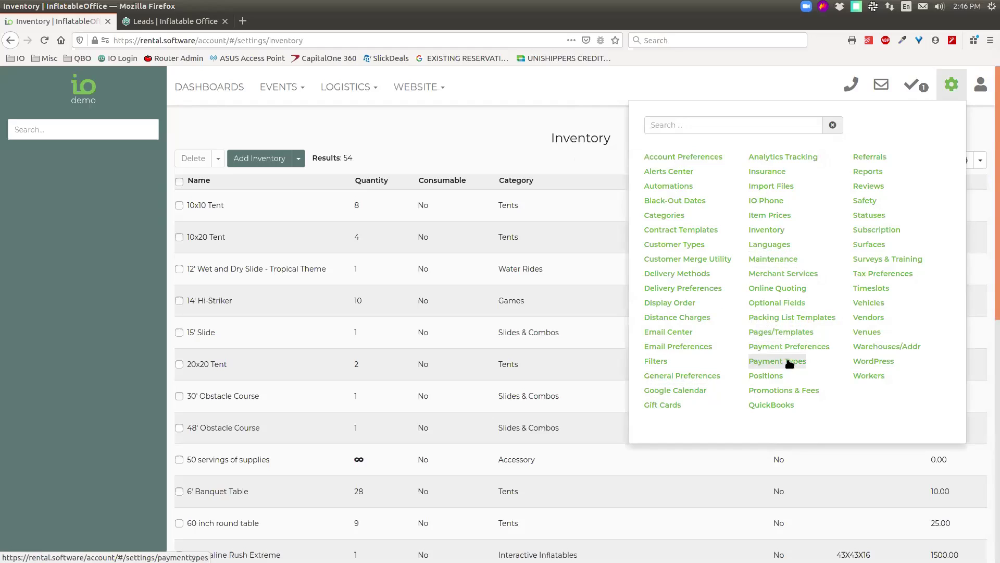
{"action": "left_click", "coordinate": [786, 318]}
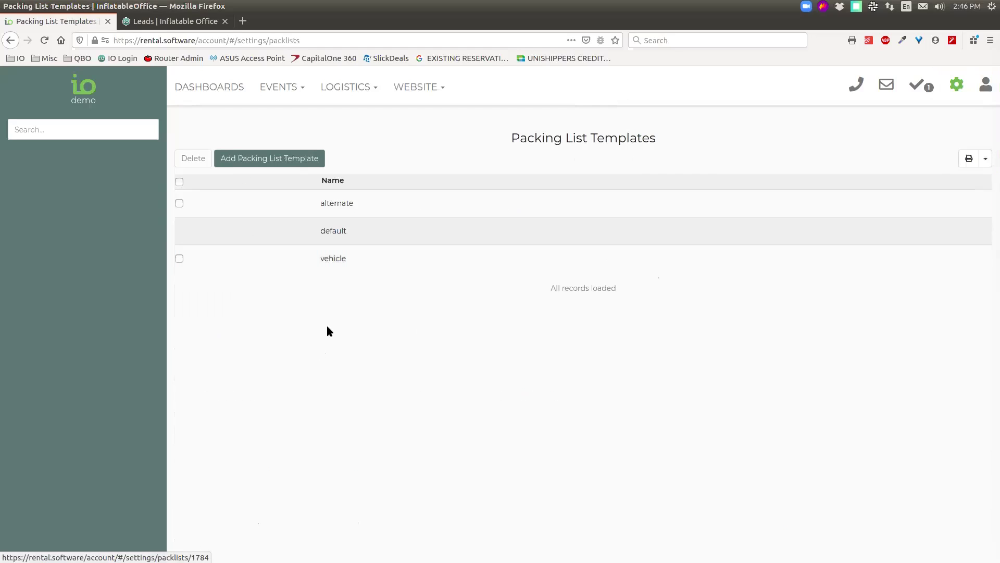
{"action": "left_click", "coordinate": [345, 234]}
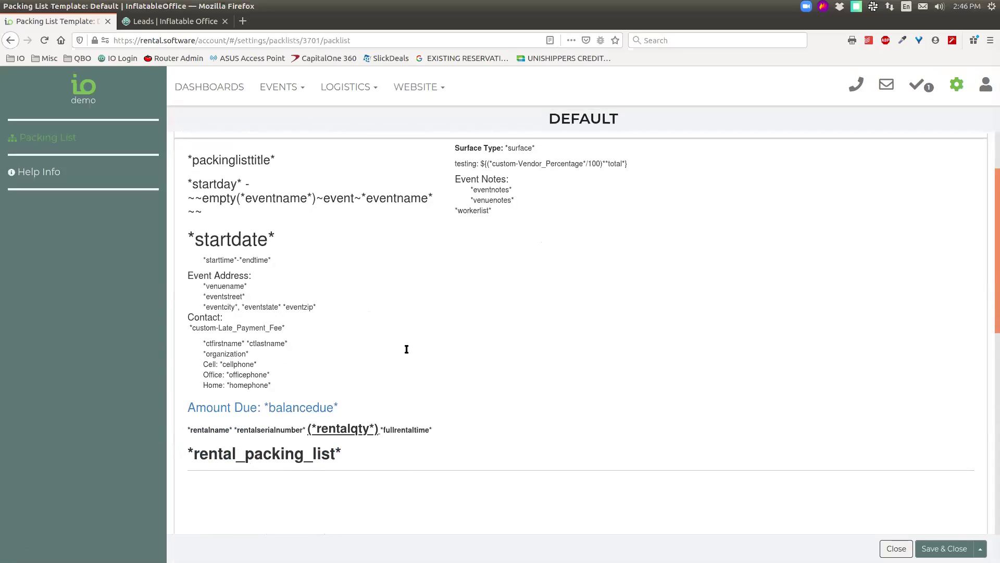
- Highlight the *rental_packing_list* tag in the default template, clear the selection and look over the template's other tags
{"action": "scroll", "coordinate": [406, 348], "scroll_direction": "down", "scroll_amount": 2}
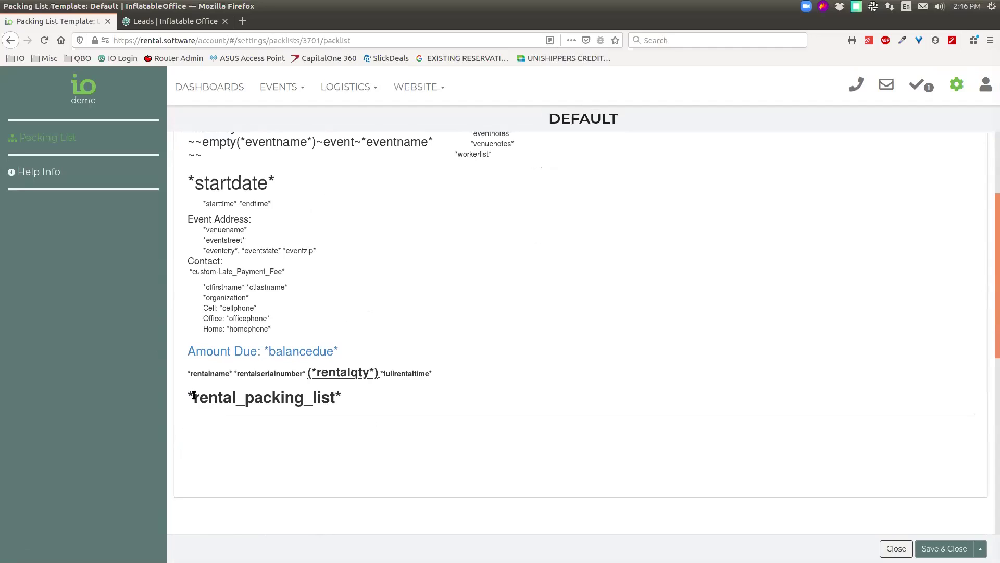
{"action": "left_click_drag", "start_coordinate": [190, 396], "coordinate": [337, 400]}
{"action": "left_click", "coordinate": [214, 398]}
{"action": "left_click_drag", "start_coordinate": [188, 397], "coordinate": [344, 399]}
{"action": "left_click", "coordinate": [381, 463]}
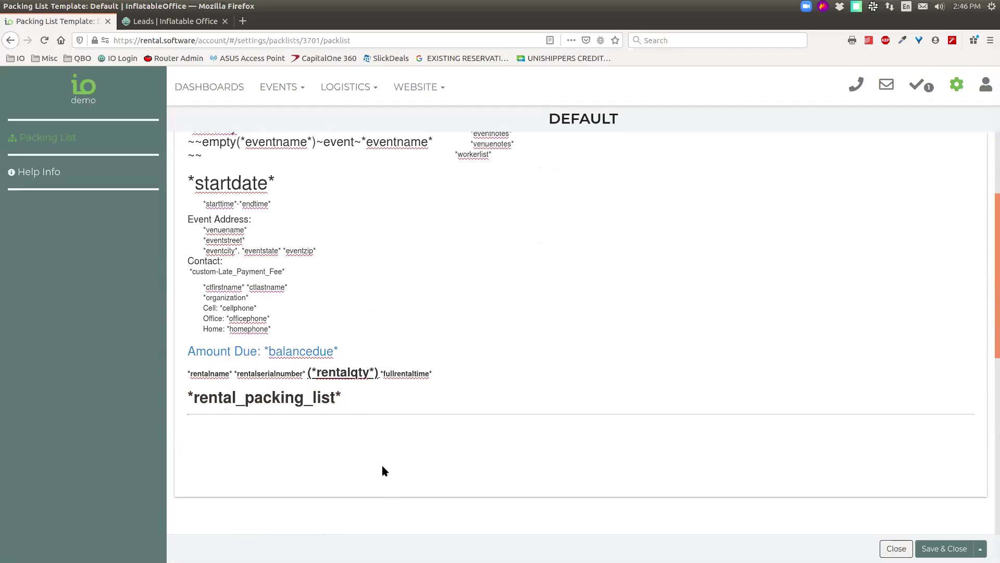
{"action": "scroll", "coordinate": [480, 301], "scroll_direction": "up", "scroll_amount": 3}
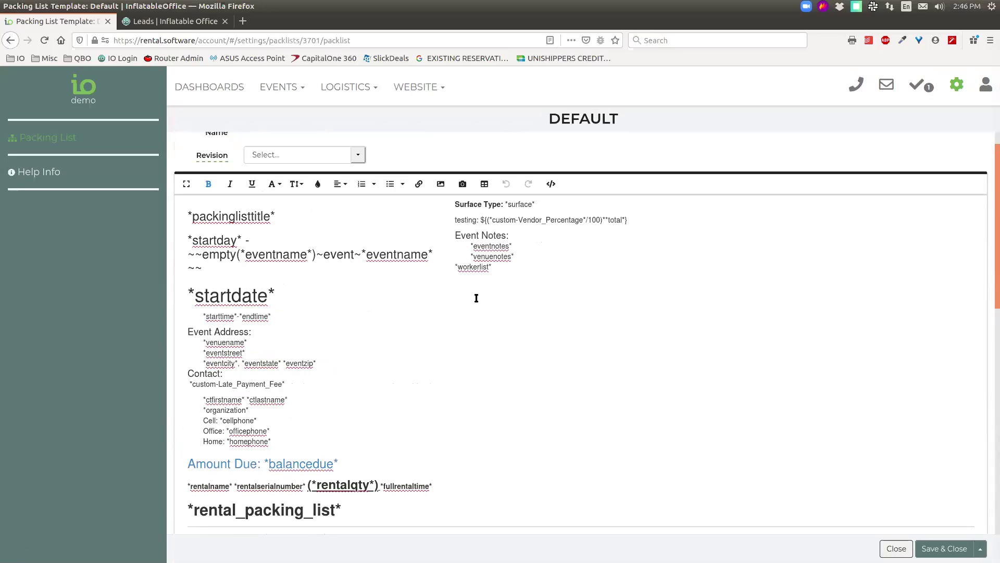
- Open Leads/Events in a new browser tab and open the contracted 12/26/2020 event
{"action": "left_click", "coordinate": [285, 90]}
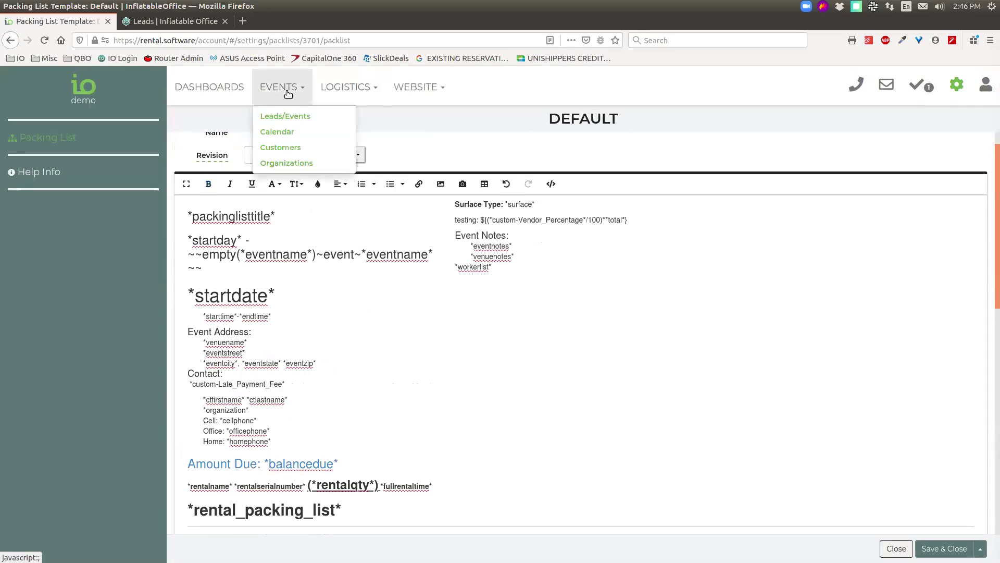
{"action": "middle_click", "coordinate": [289, 118]}
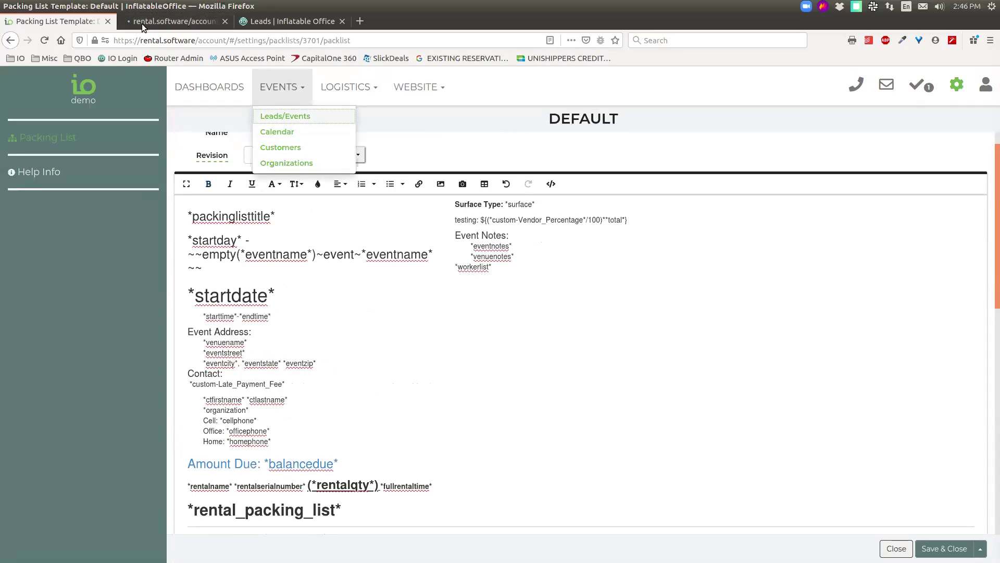
{"action": "left_click", "coordinate": [142, 23]}
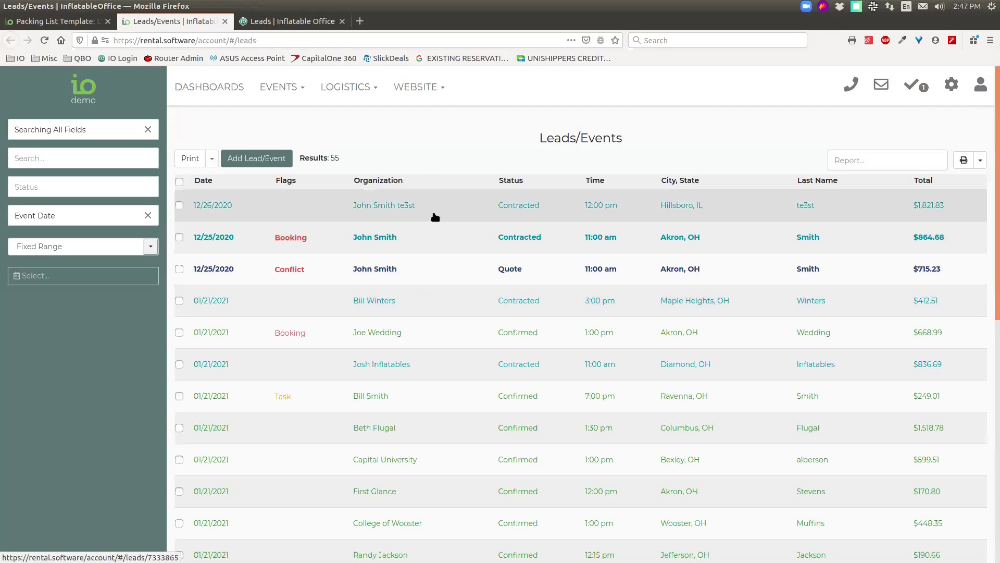
{"action": "left_click", "coordinate": [432, 221]}
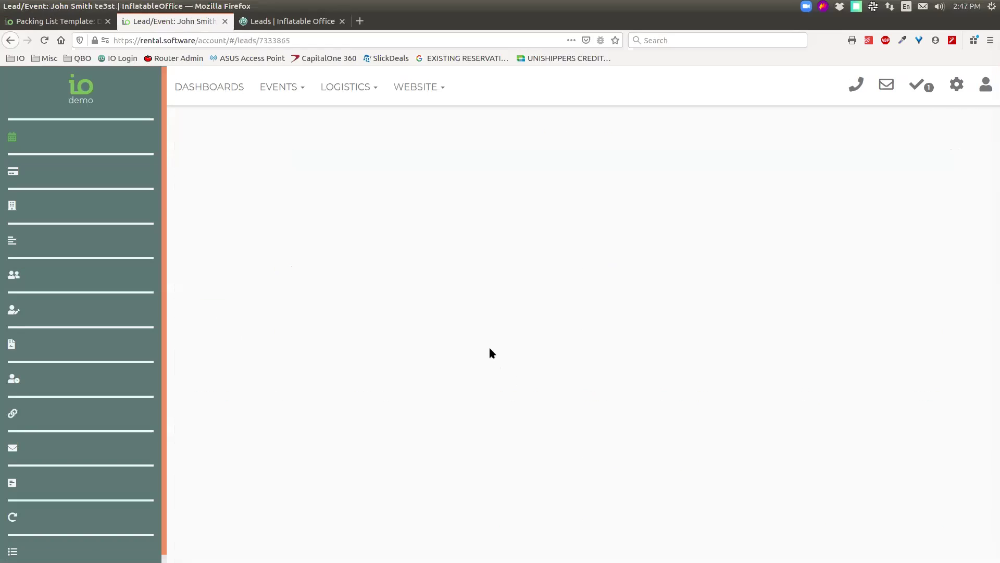
- Open the 20x20 Tent's inventory record from the event's selected items and go to its Packing Lists section
{"action": "left_click", "coordinate": [223, 302]}
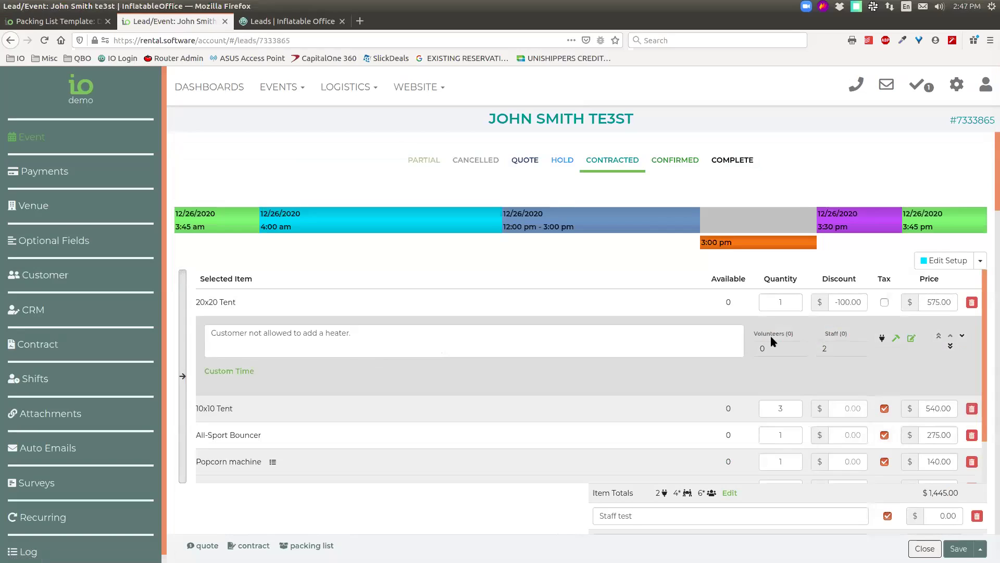
{"action": "left_click", "coordinate": [911, 339]}
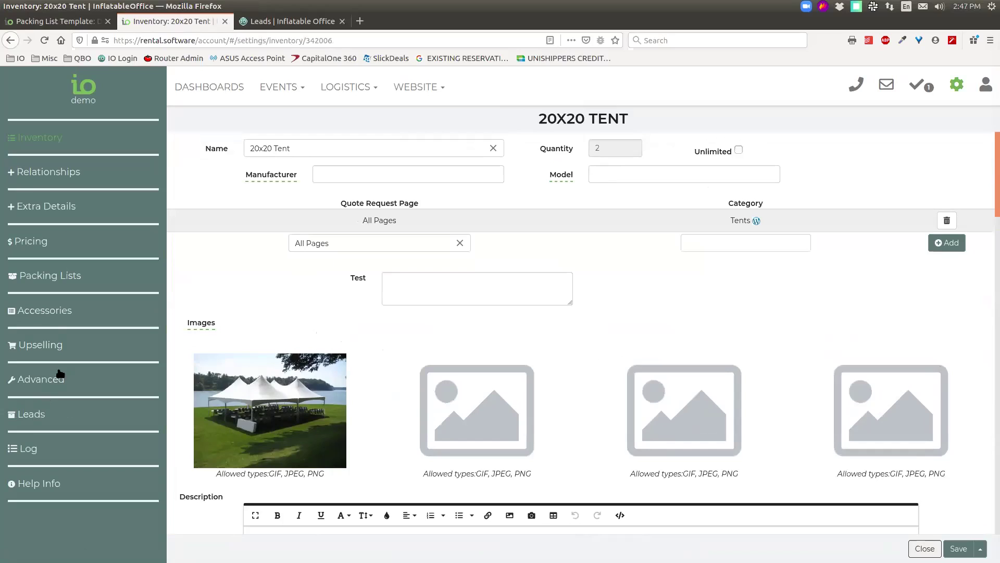
{"action": "left_click", "coordinate": [60, 277]}
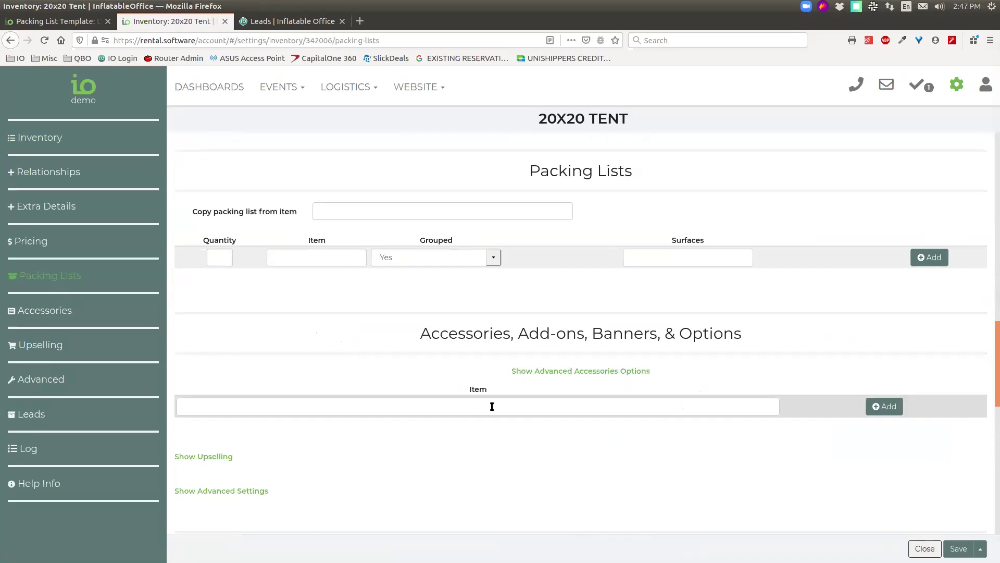
- Add a packing list entry to the 20x20 Tent with quantity 2 and item Things
{"action": "left_click", "coordinate": [210, 257]}
{"action": "type", "text": "2"}
{"action": "left_click", "coordinate": [297, 259]}
{"action": "type", "text": "Thingis"}
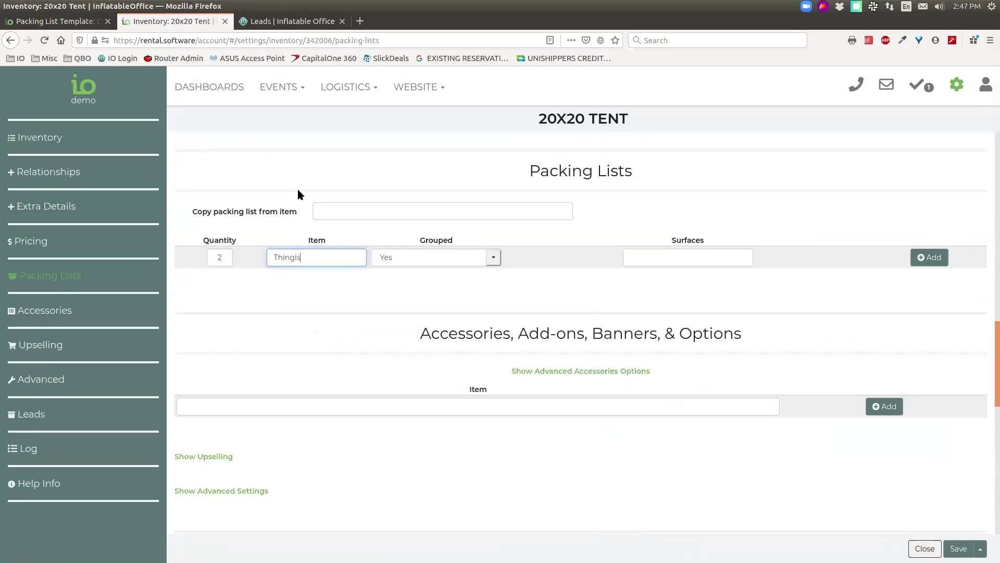
{"action": "key", "text": "BackSpace"}
{"action": "type", "text": "s"}
{"action": "left_click", "coordinate": [739, 264]}
{"action": "left_click", "coordinate": [929, 257]}
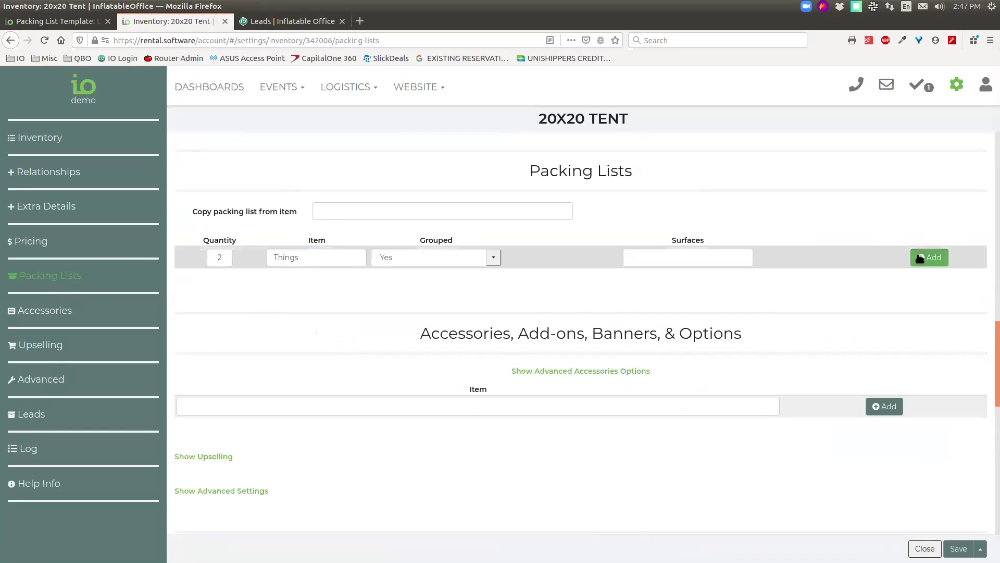
- Add another packing list entry to the 20x20 Tent with quantity 6 and item Stuff
{"action": "left_click", "coordinate": [221, 280]}
{"action": "type", "text": "6"}
{"action": "left_click", "coordinate": [327, 282]}
{"action": "type", "text": "Stuff"}
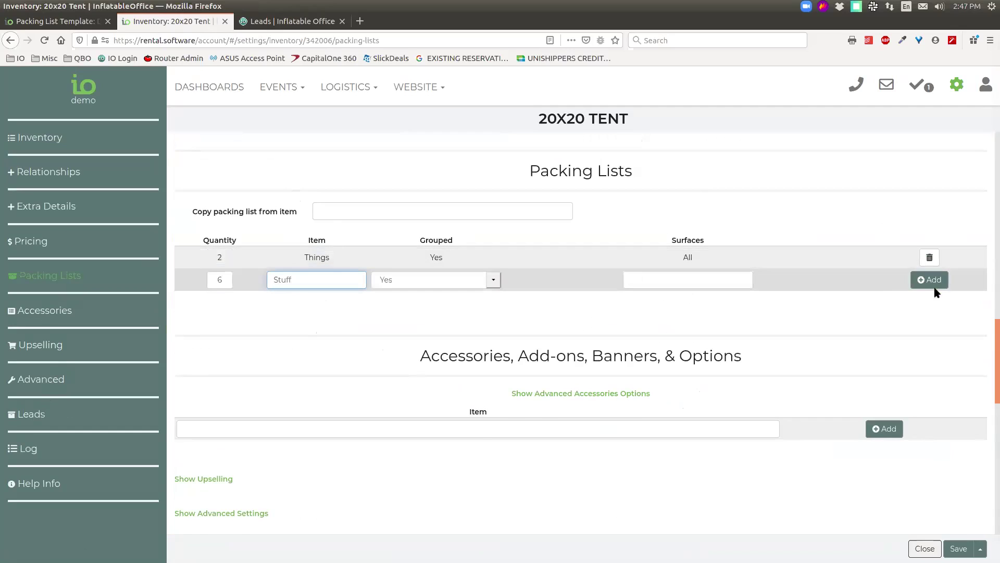
{"action": "left_click", "coordinate": [934, 284]}
- Save and close the 20x20 Tent inventory item and return to the event
{"action": "left_click", "coordinate": [979, 548]}
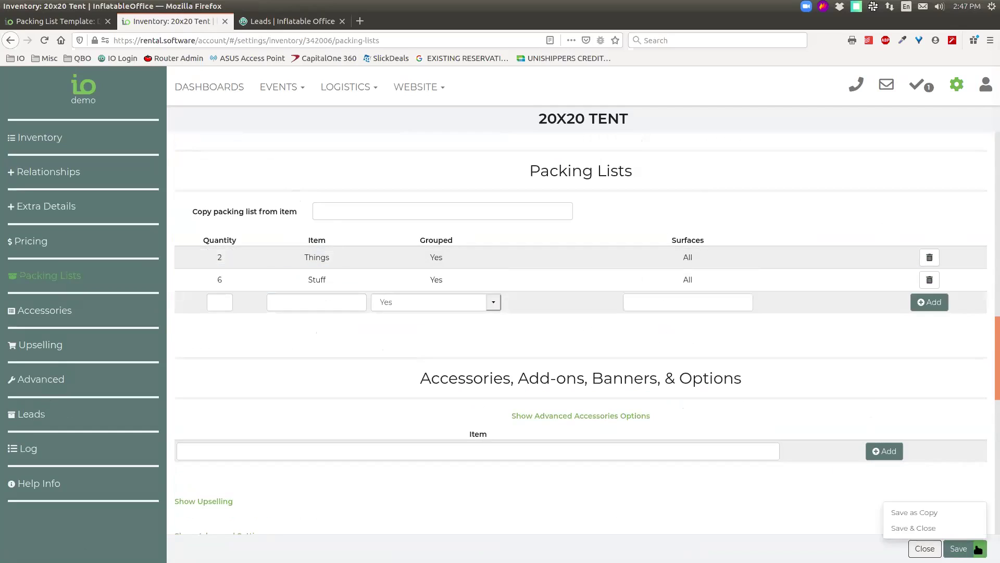
{"action": "left_click", "coordinate": [932, 529]}
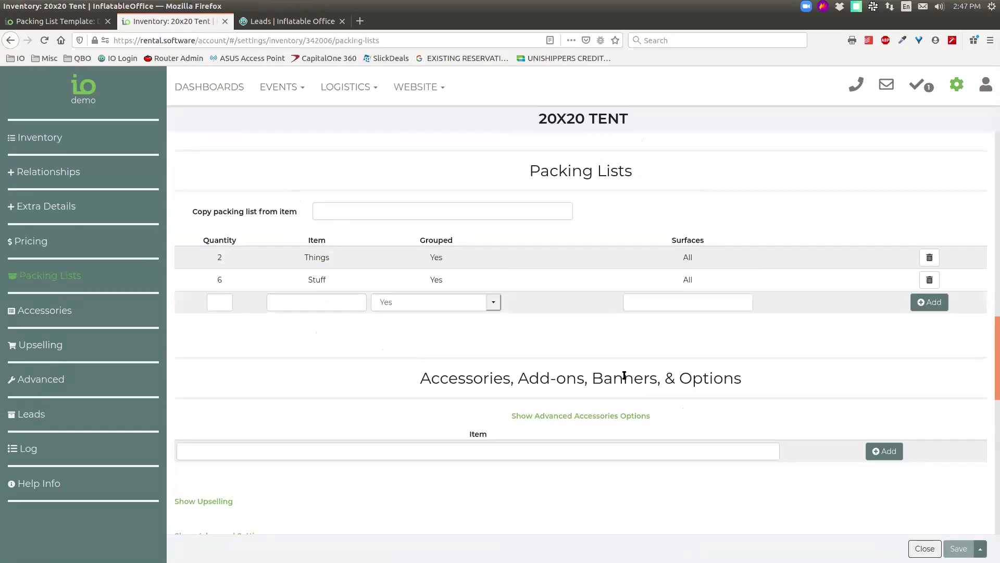
{"action": "key", "text": "alt+Left"}
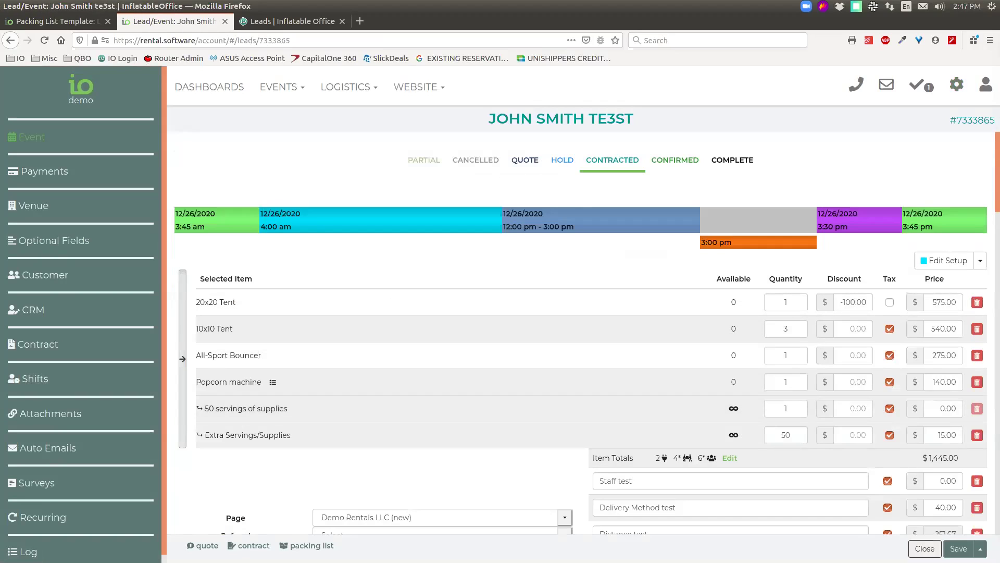
- Open the event's packing list, highlight the Popcorn machine's checklist including its extra supplies, and clear the selection
{"action": "left_click", "coordinate": [308, 545]}
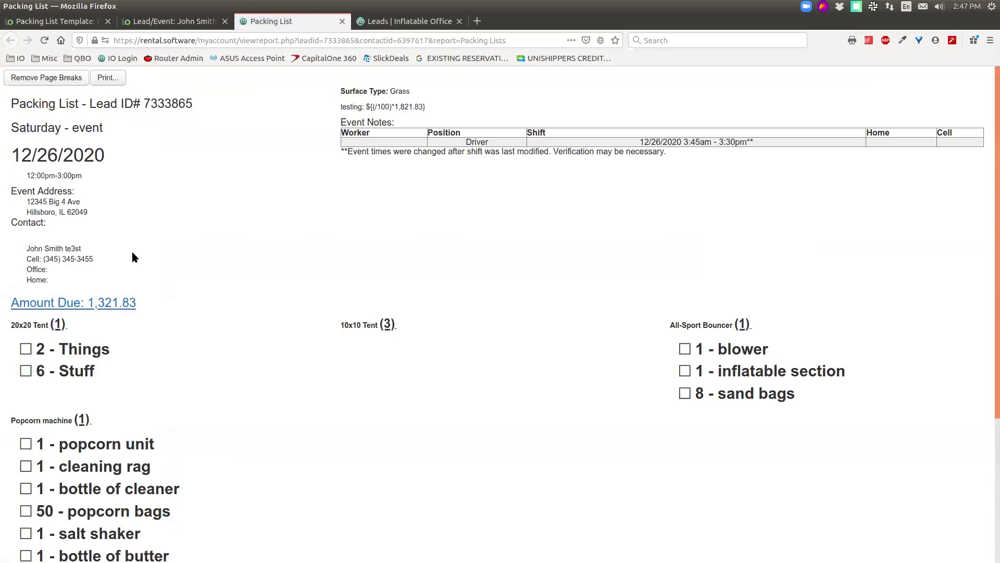
{"action": "scroll", "coordinate": [268, 191], "scroll_direction": "down", "scroll_amount": 6}
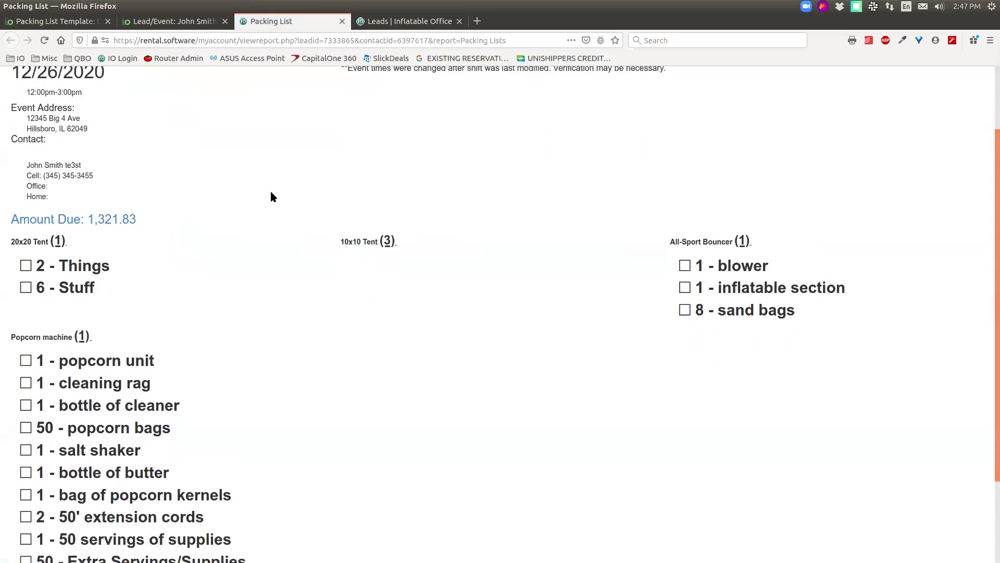
{"action": "left_click_drag", "start_coordinate": [18, 263], "coordinate": [252, 542]}
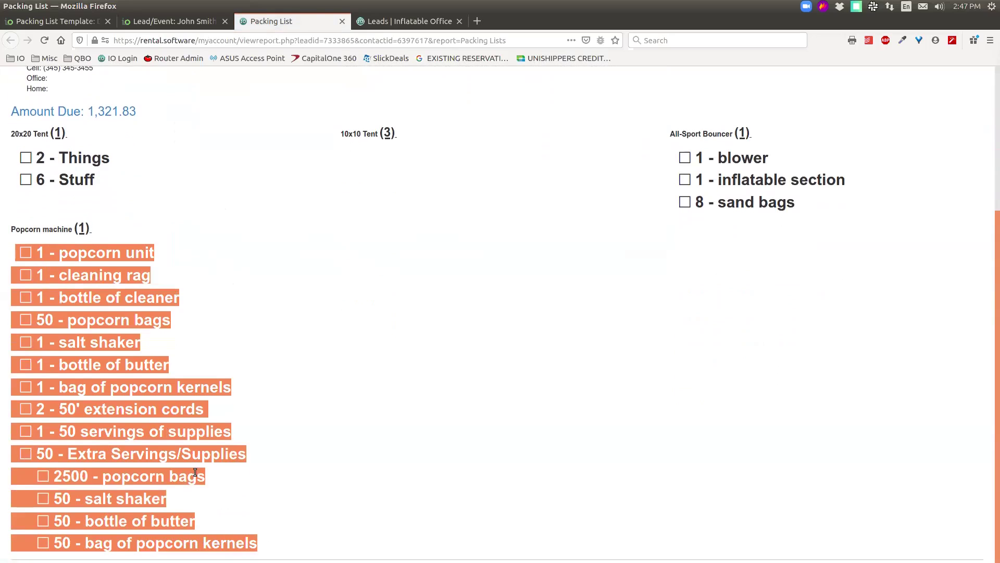
{"action": "left_click", "coordinate": [114, 365]}
{"action": "left_click_drag", "start_coordinate": [12, 251], "coordinate": [255, 543]}
{"action": "left_click", "coordinate": [163, 372]}
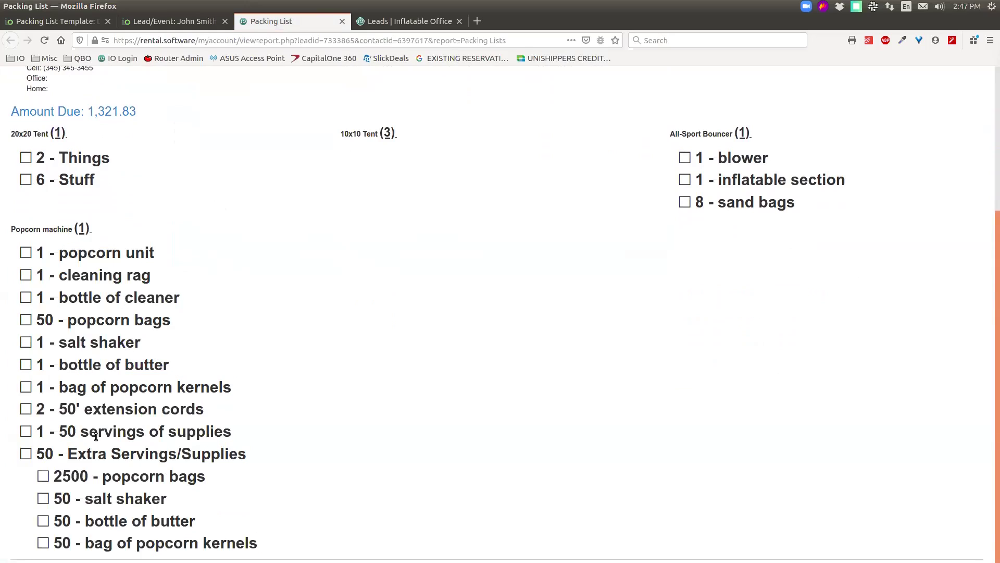
- Review the packing list's event details and item checklists, and close it to return to the event
{"action": "scroll", "coordinate": [85, 426], "scroll_direction": "up", "scroll_amount": 3}
{"action": "scroll", "coordinate": [85, 426], "scroll_direction": "up", "scroll_amount": 2}
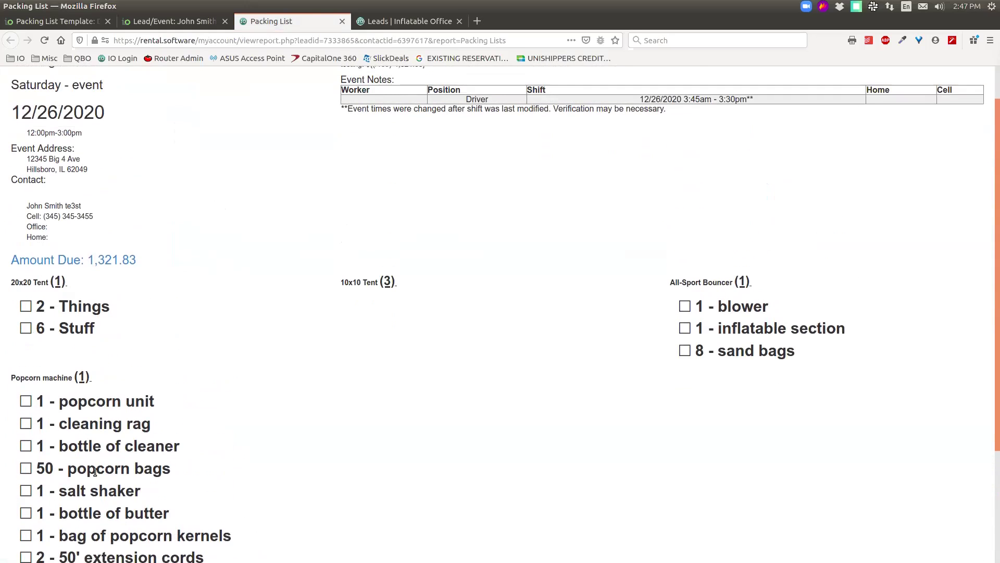
{"action": "scroll", "coordinate": [119, 391], "scroll_direction": "up", "scroll_amount": 1}
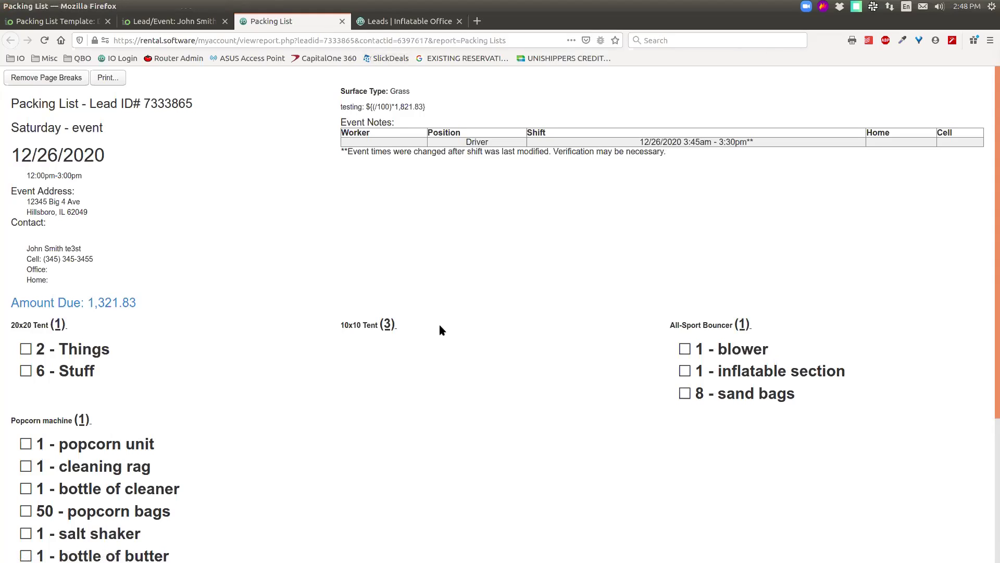
{"action": "left_click", "coordinate": [341, 21]}
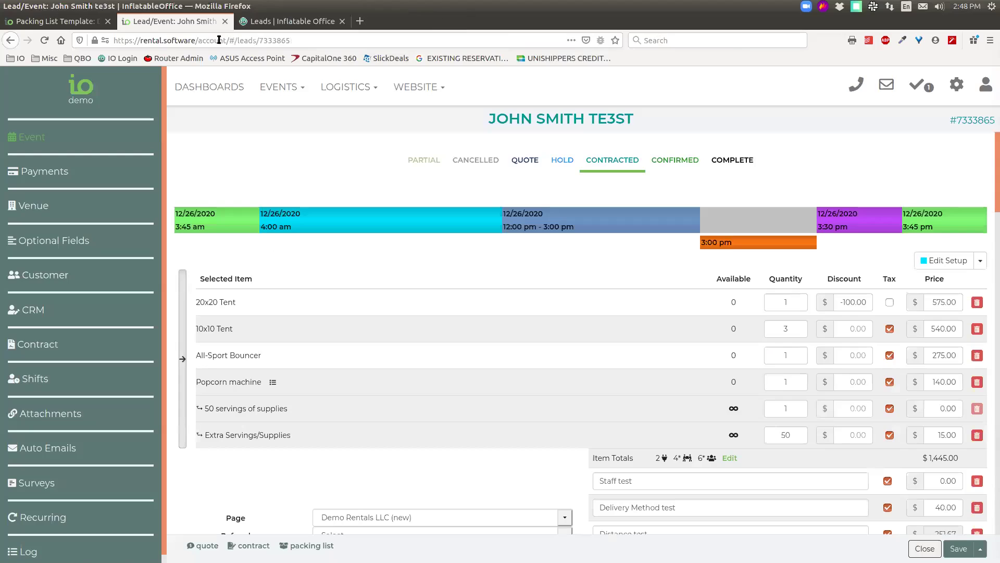